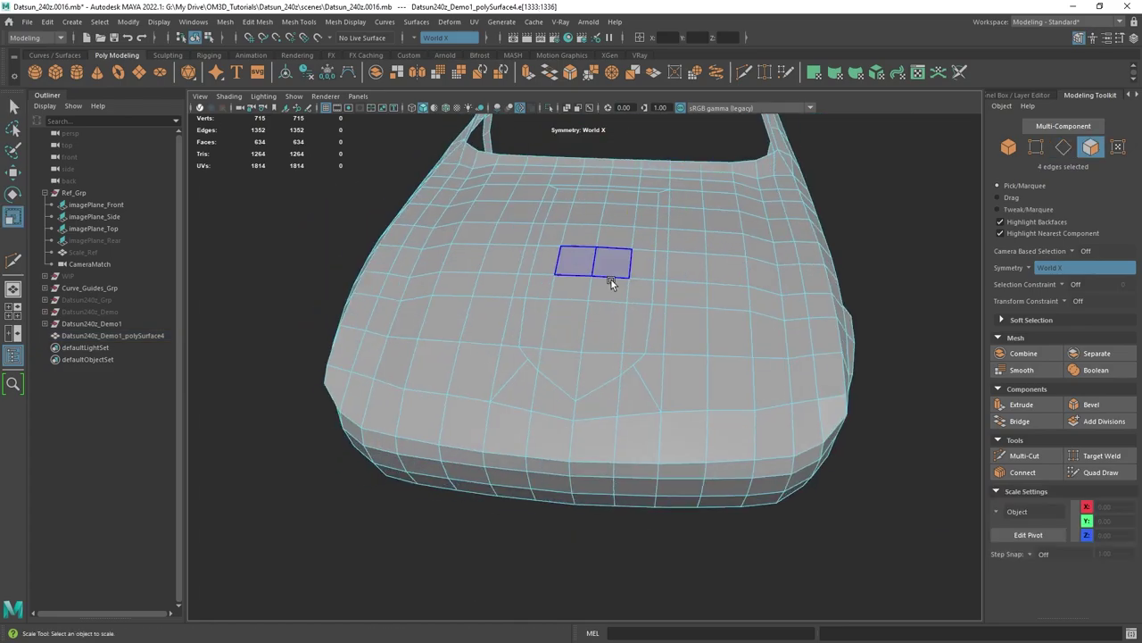
Extrude the selected hood scoop faces with an offset of 3.5.
{"action": "key", "text": "space"}
{"action": "key", "text": "space"}
{"action": "key", "text": "space"}
{"action": "left_click_drag", "start_coordinate": [762, 264], "coordinate": [803, 229], "text": "alt"}
{"action": "key", "text": "ctrl+e"}
{"action": "left_click", "coordinate": [964, 268]}
{"action": "type", "text": "3.5"}
{"action": "key", "text": "Return"}
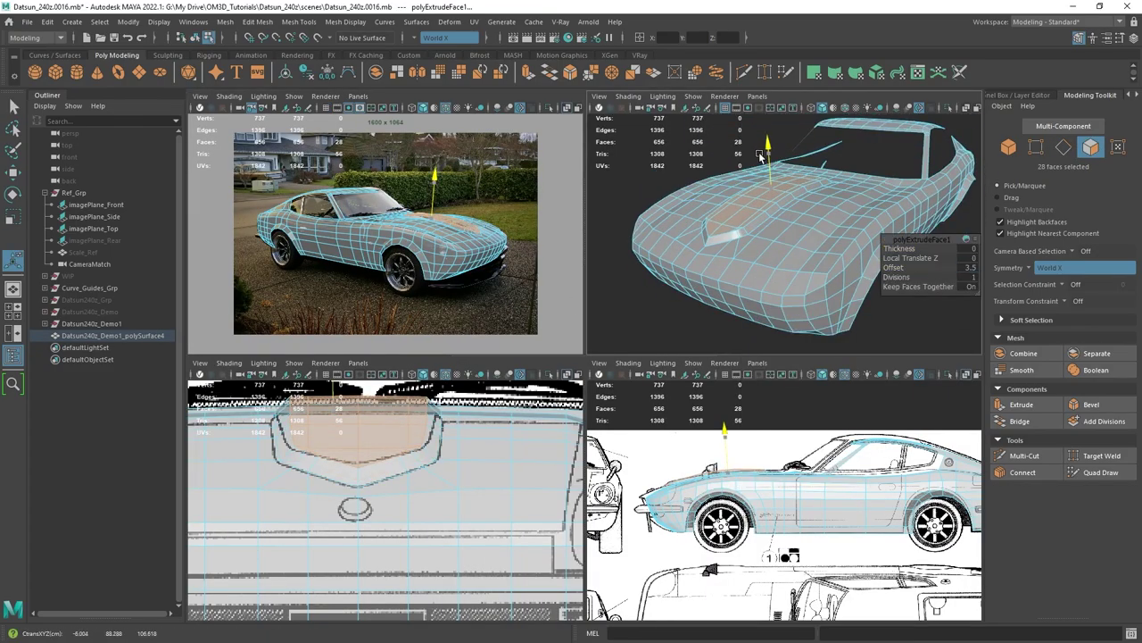
{"action": "key", "text": "space"}
{"action": "key", "text": "space"}
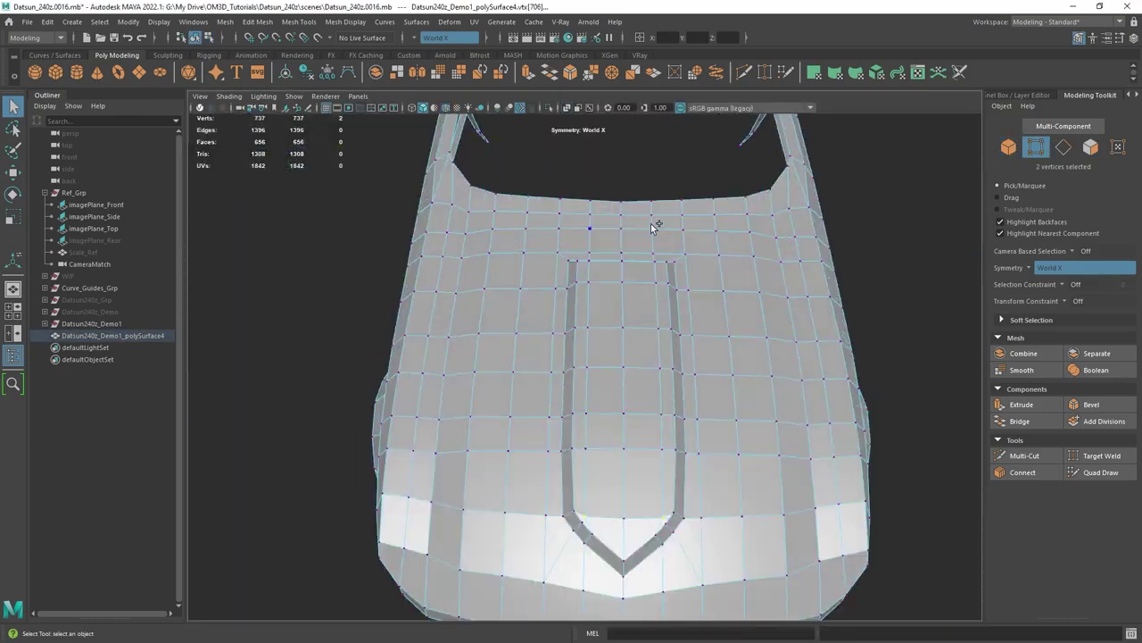
{"action": "key", "text": "w"}
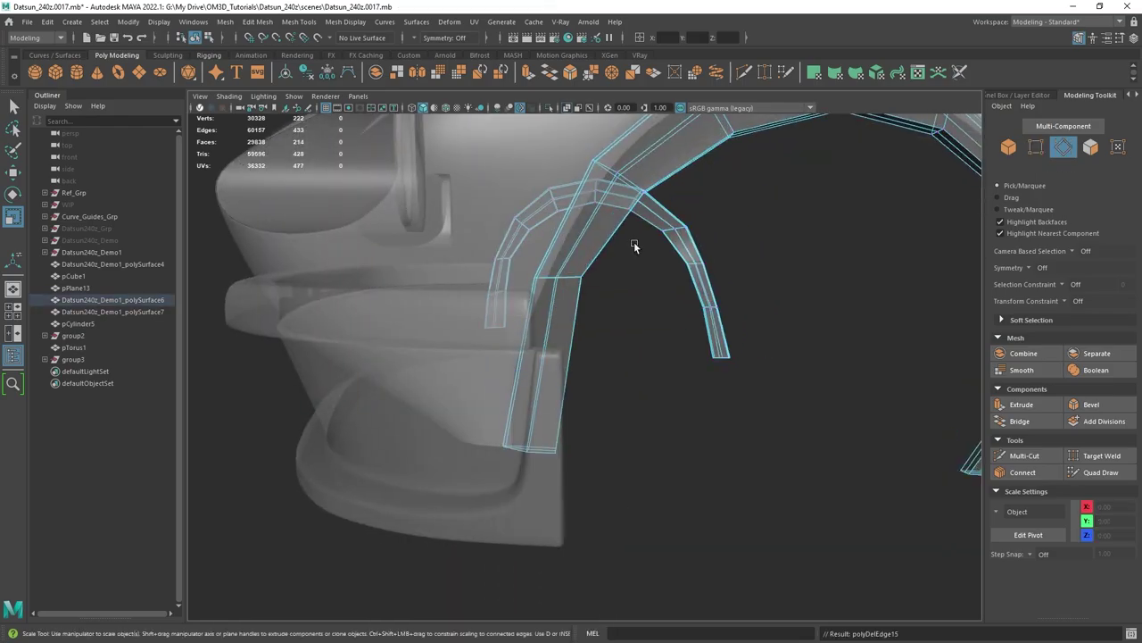
{"action": "left_click_drag", "start_coordinate": [702, 393], "coordinate": [654, 356]}
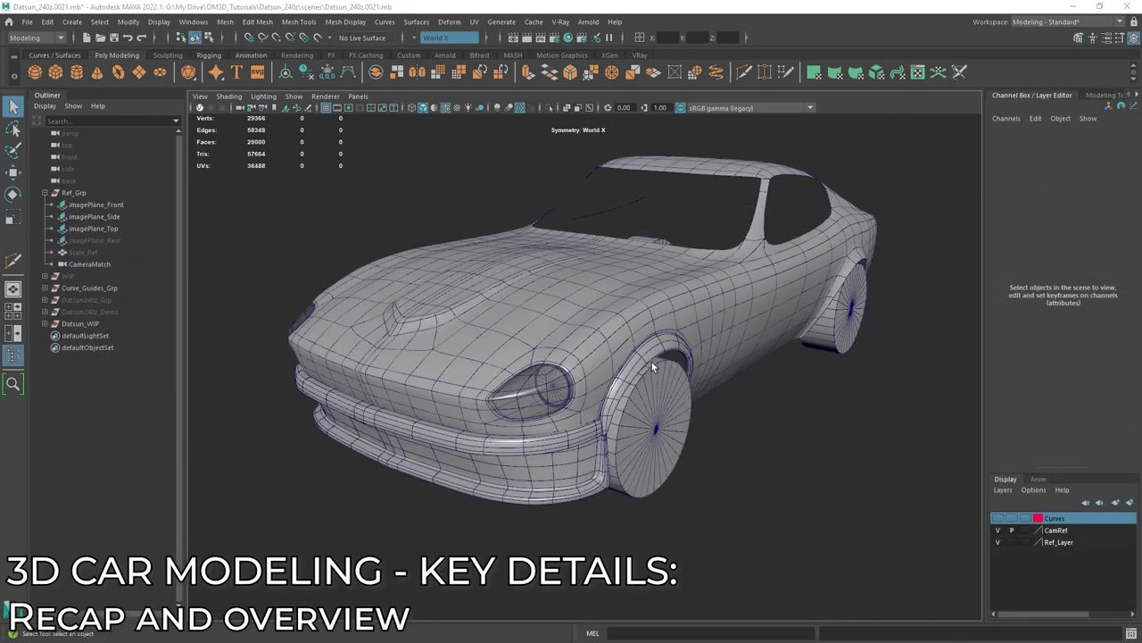
Examine the car's front bumper, headlights, hood scoop and wheel arches from several angles.
{"action": "left_click_drag", "start_coordinate": [681, 402], "coordinate": [619, 401], "text": "alt"}
{"action": "right_click_drag", "start_coordinate": [620, 401], "coordinate": [664, 381], "text": "alt"}
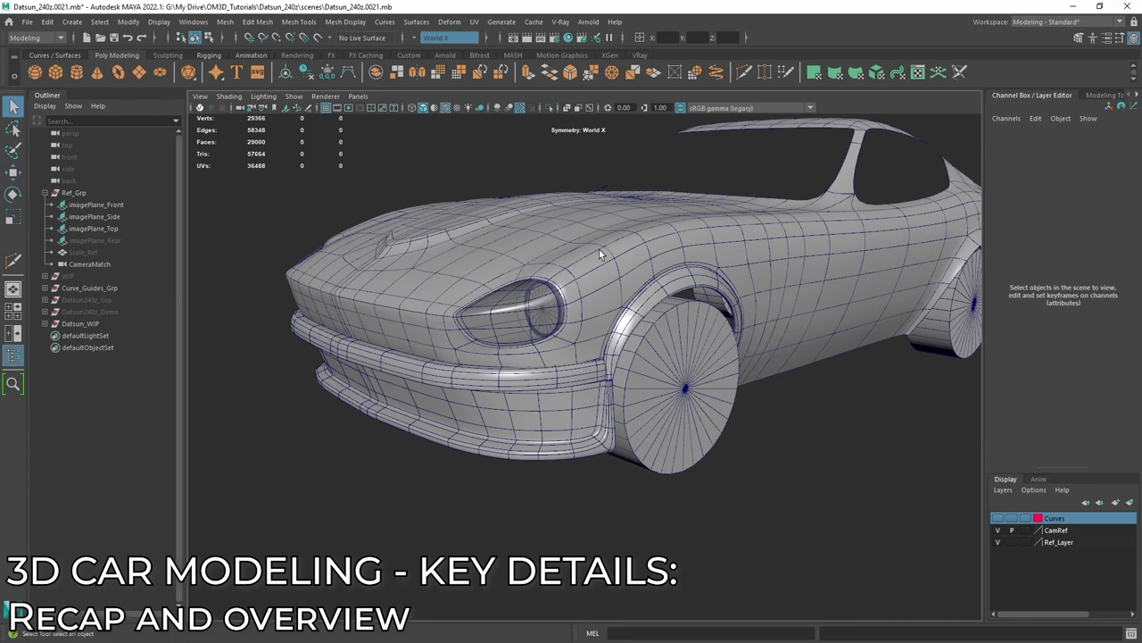
{"action": "left_click_drag", "start_coordinate": [451, 381], "coordinate": [514, 356], "text": "alt"}
{"action": "left_click", "coordinate": [654, 287]}
{"action": "left_click", "coordinate": [514, 361]}
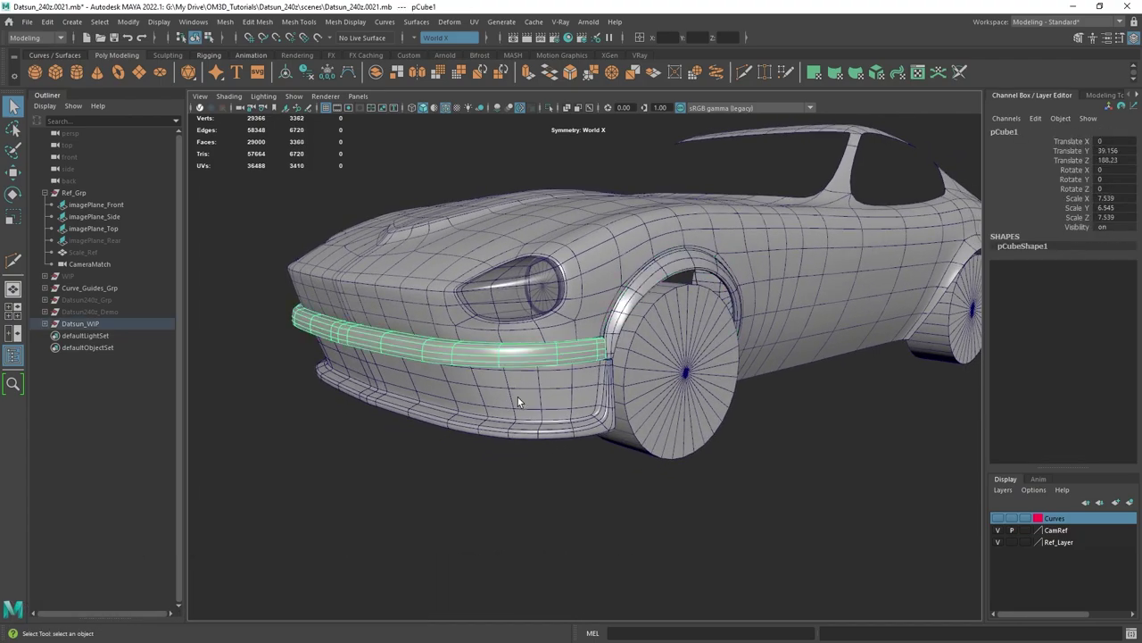
{"action": "left_click", "coordinate": [518, 402]}
{"action": "left_click", "coordinate": [492, 355]}
{"action": "left_click_drag", "start_coordinate": [559, 411], "coordinate": [587, 308], "text": "alt"}
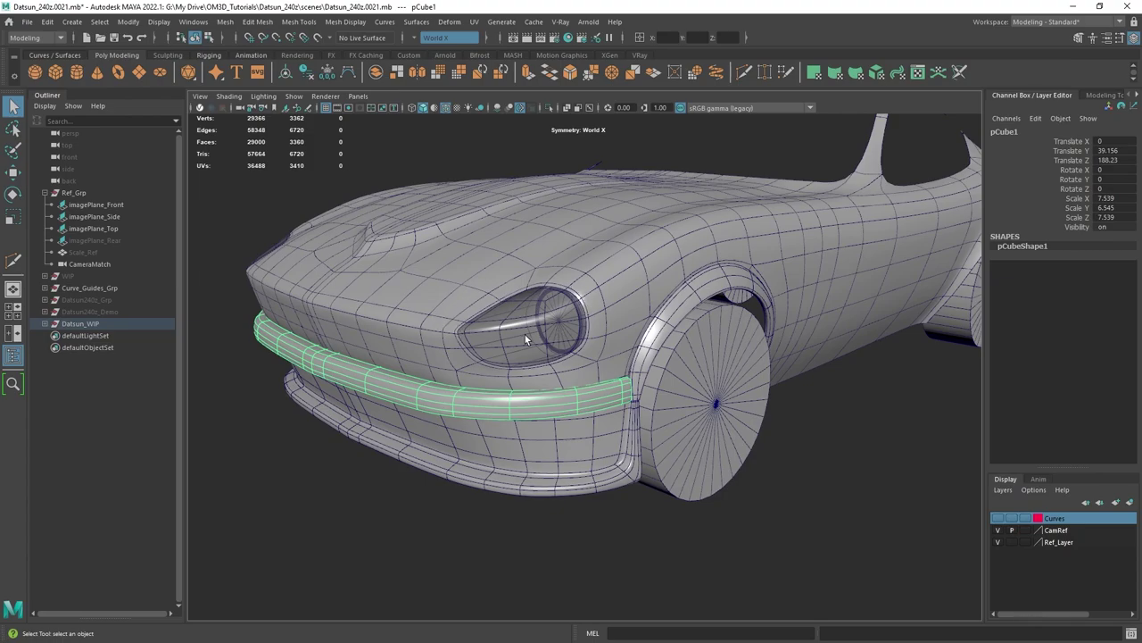
{"action": "left_click_drag", "start_coordinate": [525, 335], "coordinate": [587, 204], "text": "alt"}
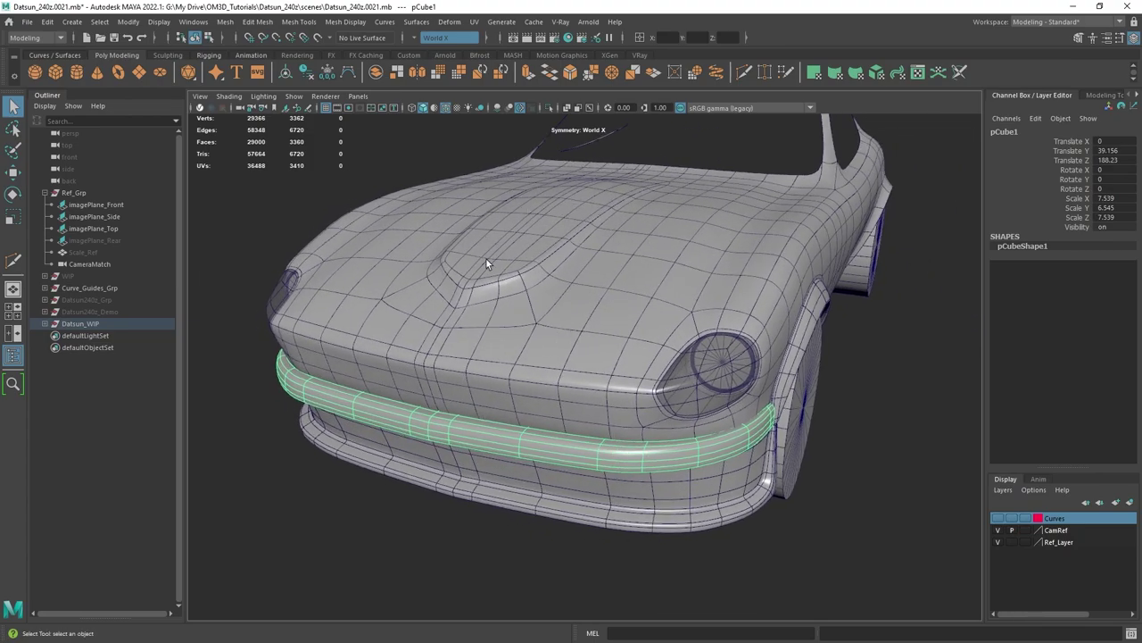
{"action": "left_click_drag", "start_coordinate": [498, 284], "coordinate": [596, 290], "text": "alt"}
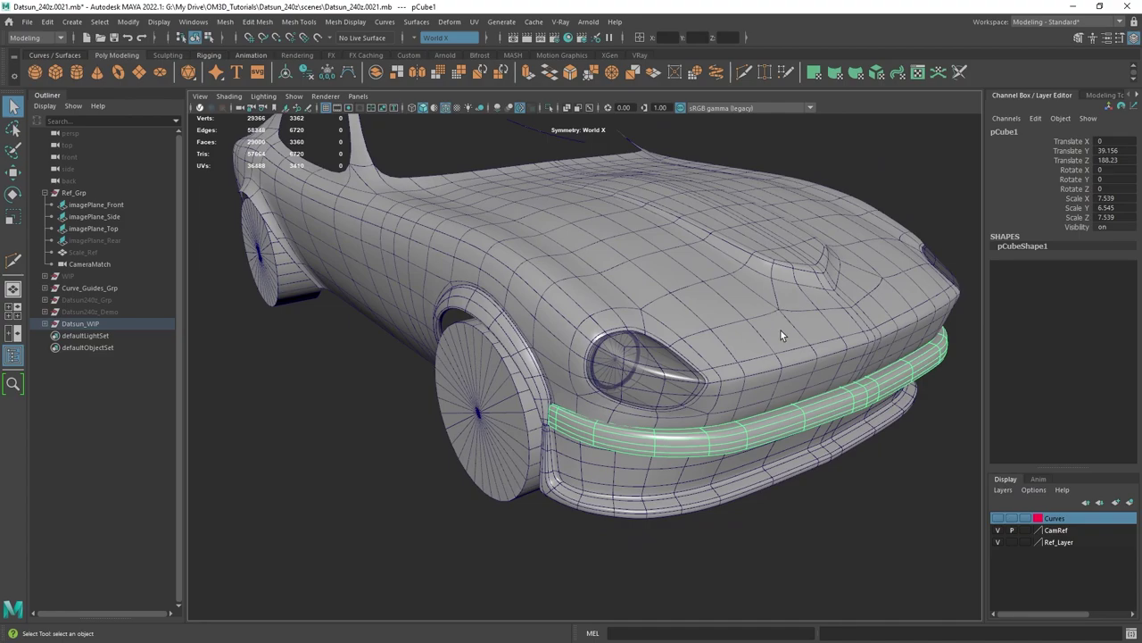
{"action": "left_click_drag", "start_coordinate": [781, 335], "coordinate": [678, 286], "text": "alt"}
{"action": "left_click_drag", "start_coordinate": [586, 461], "coordinate": [618, 223], "text": "alt"}
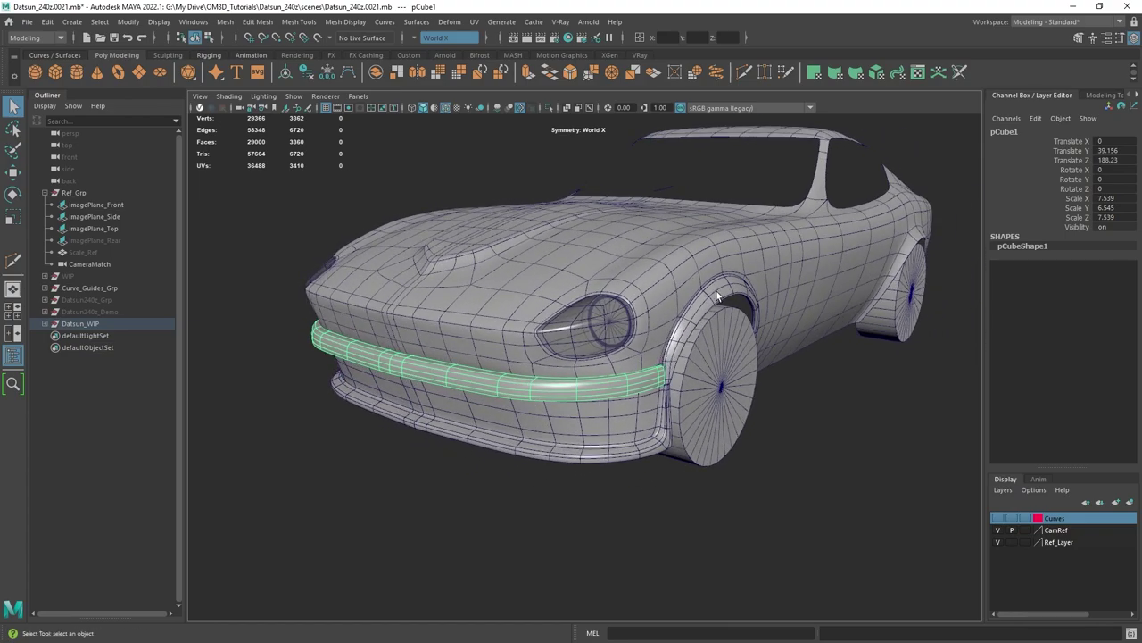
{"action": "left_click_drag", "start_coordinate": [717, 298], "coordinate": [612, 311], "text": "alt"}
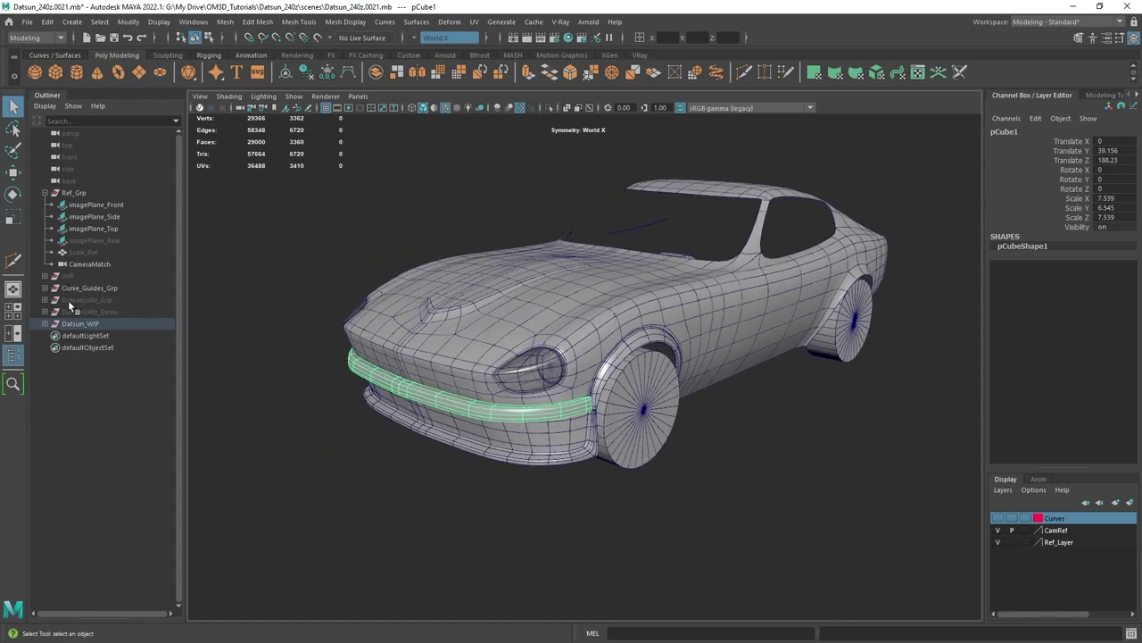
Unhide the Datsun240z_Demo group.
{"action": "left_click", "coordinate": [115, 312]}
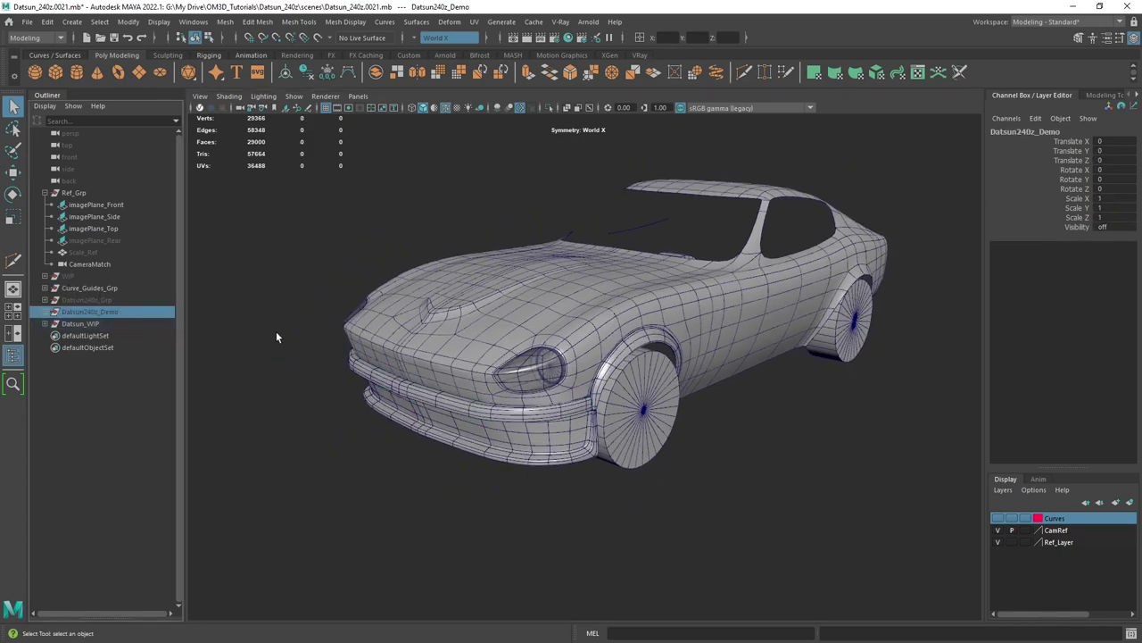
{"action": "key", "text": "shift+h"}
{"action": "left_click_drag", "start_coordinate": [747, 388], "coordinate": [699, 355], "text": "alt"}
Duplicate both body halves, polySurface4 and polySurface6, of the Datsun240z_Demo group and unparent the copies.
{"action": "left_click", "coordinate": [614, 277]}
{"action": "left_click_drag", "start_coordinate": [616, 278], "coordinate": [465, 373], "text": "alt"}
{"action": "left_click", "coordinate": [627, 377]}
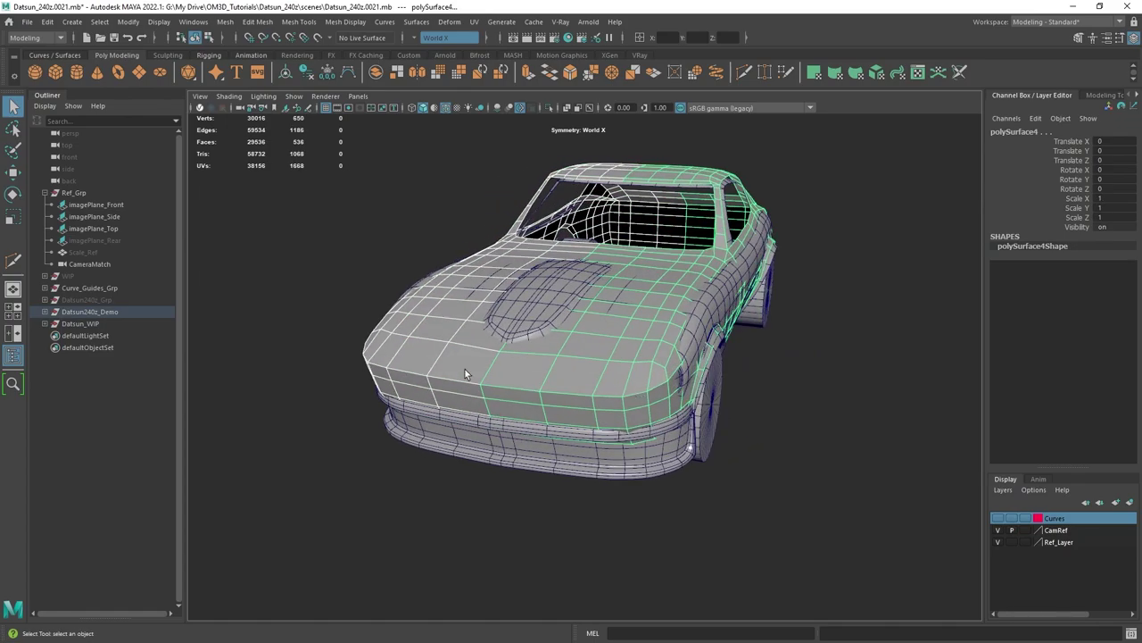
{"action": "left_click", "coordinate": [44, 312]}
{"action": "left_click_drag", "start_coordinate": [524, 393], "coordinate": [573, 376], "text": "alt"}
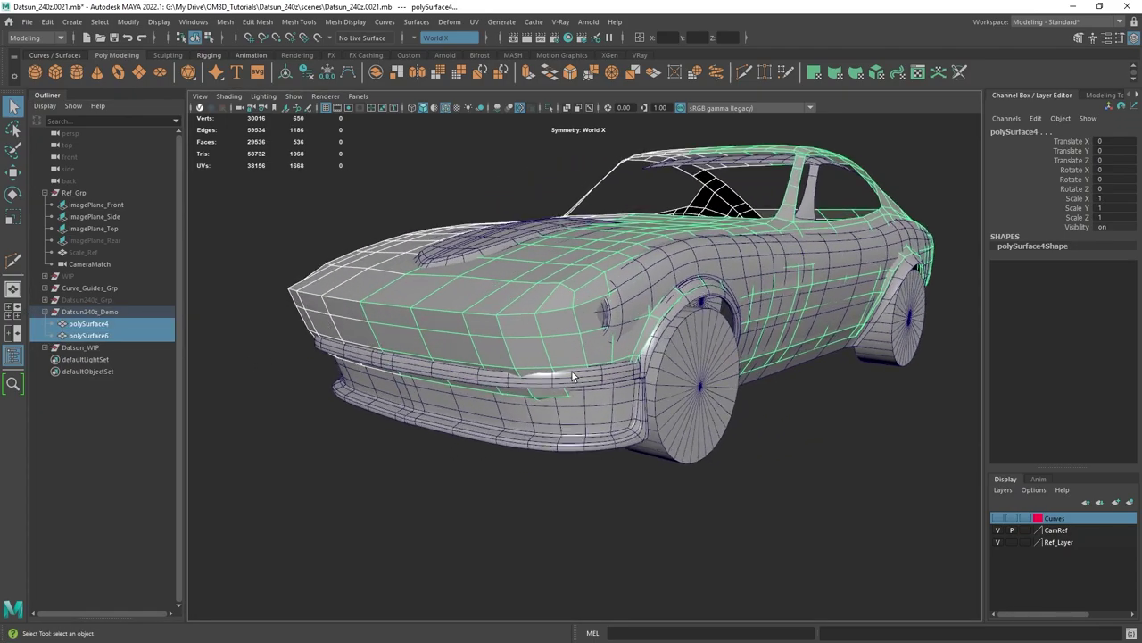
{"action": "key", "text": "ctrl+d"}
{"action": "key", "text": "shift+p"}
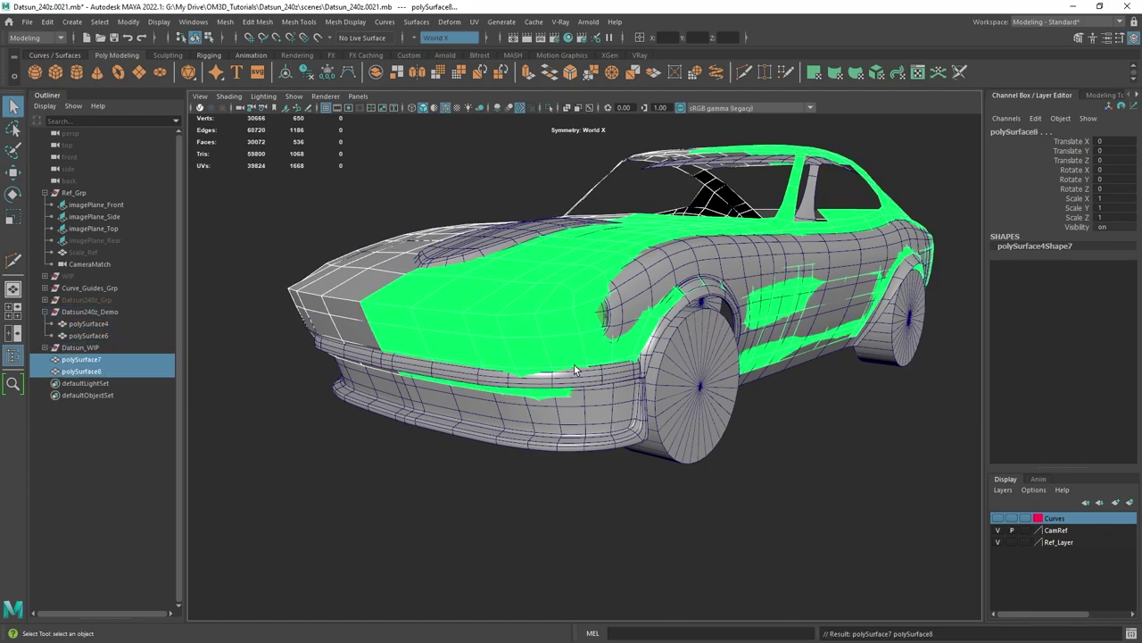
Isolate the two duplicated body halves and assign a material to them.
{"action": "key", "text": "ctrl+1"}
{"action": "scroll", "coordinate": [683, 331], "scroll_direction": "down", "scroll_amount": 3}
{"action": "left_click", "coordinate": [766, 460]}
{"action": "left_click_drag", "start_coordinate": [838, 434], "coordinate": [449, 220]}
{"action": "right_click_drag", "start_coordinate": [893, 350], "coordinate": [929, 629]}
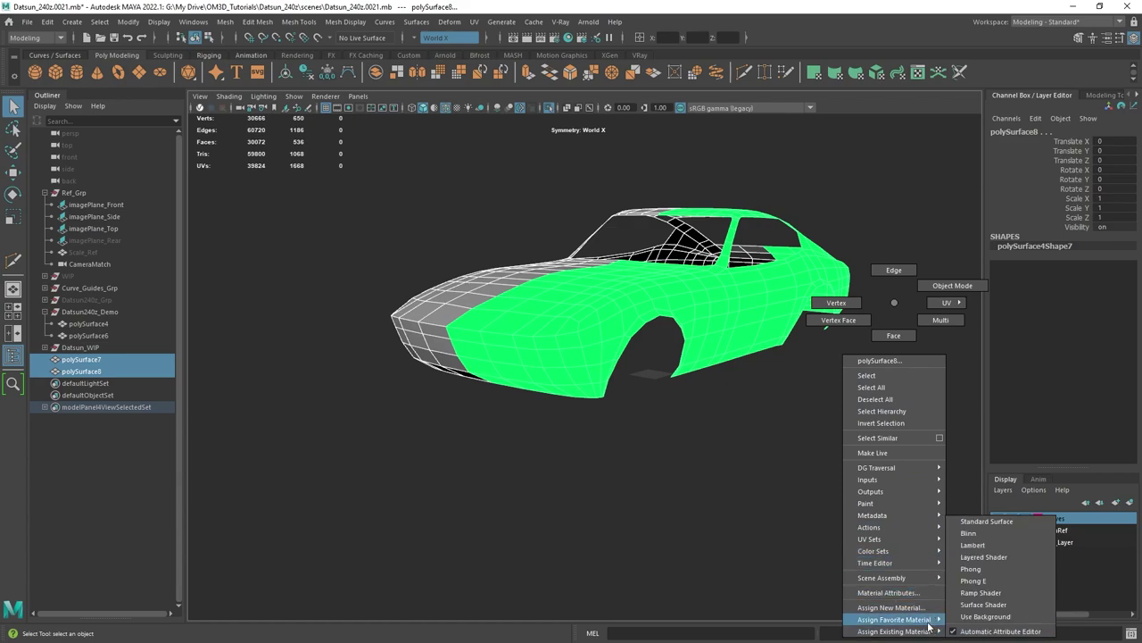
{"action": "right_click_drag", "start_coordinate": [928, 625], "coordinate": [990, 594]}
{"action": "left_click_drag", "start_coordinate": [861, 500], "coordinate": [716, 440], "text": "alt"}
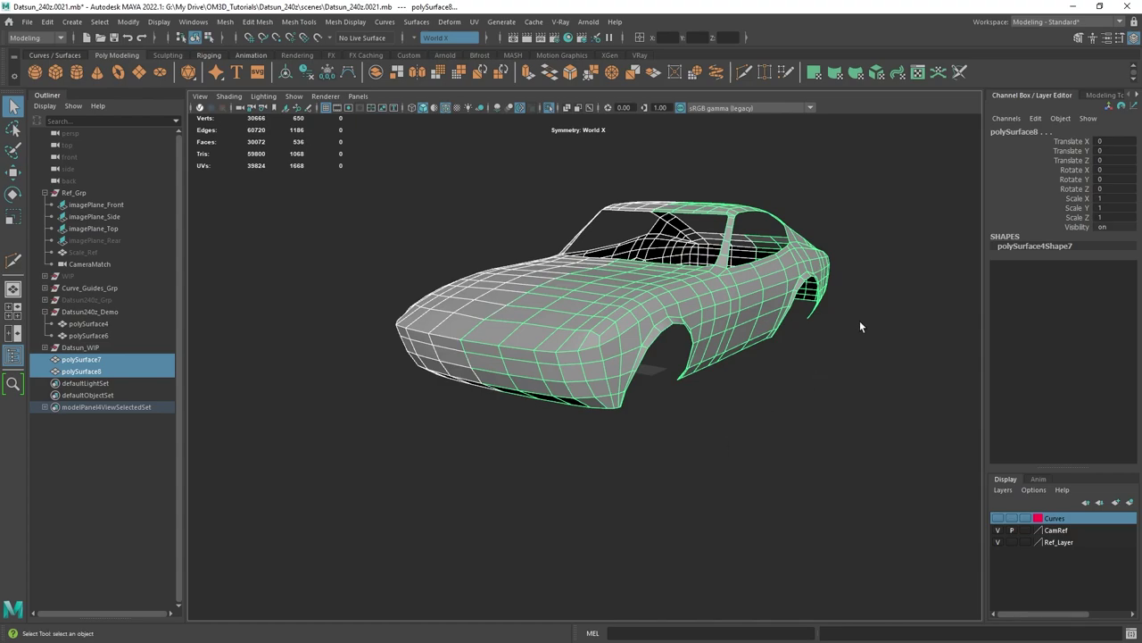
Combine the two duplicated body halves into one mesh.
{"action": "right_click", "coordinate": [885, 198], "text": "shift"}
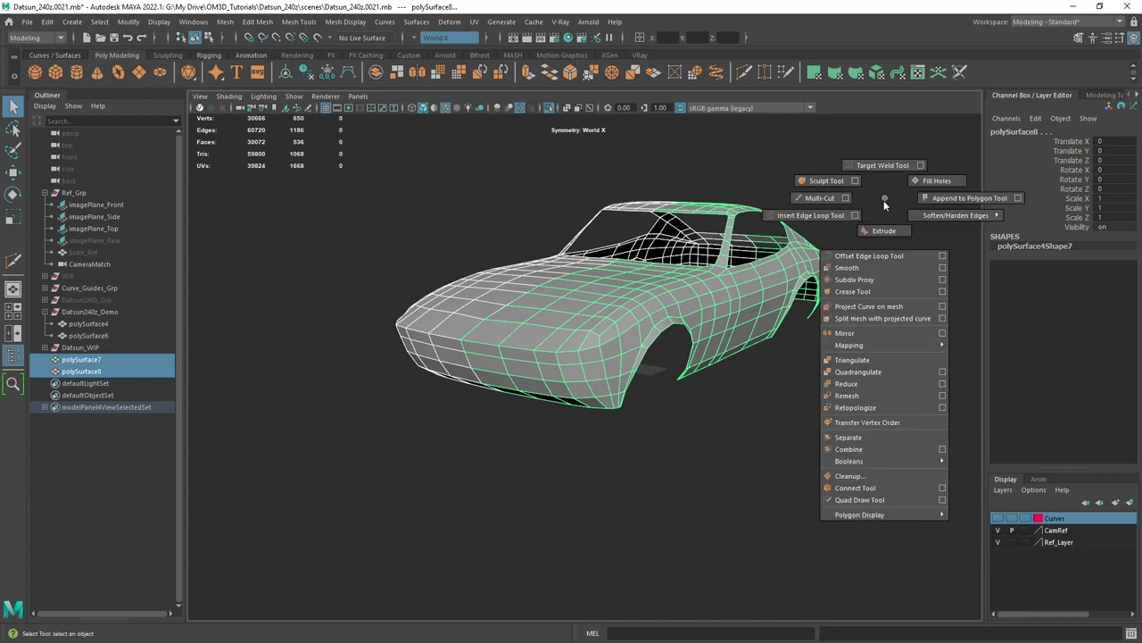
{"action": "left_click", "coordinate": [849, 449]}
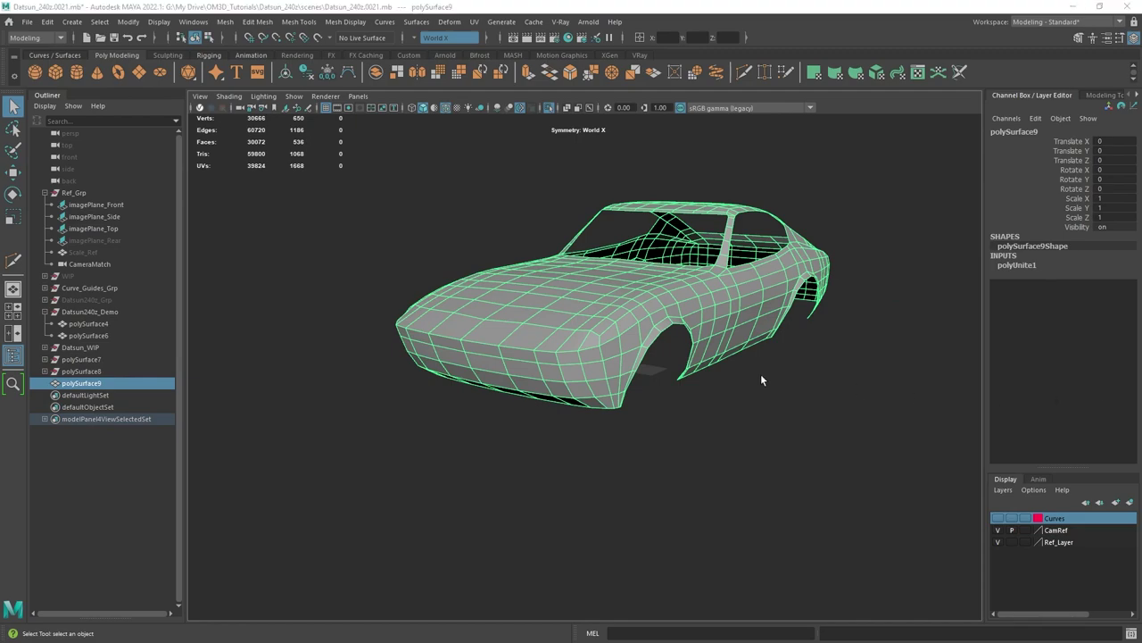
{"action": "left_click_drag", "start_coordinate": [581, 343], "coordinate": [678, 274], "text": "alt"}
Merge all vertices of the combined body mesh using a small distance threshold and return to object mode.
{"action": "right_click_drag", "start_coordinate": [678, 274], "coordinate": [577, 250]}
{"action": "left_click", "coordinate": [577, 250]}
{"action": "left_click_drag", "start_coordinate": [750, 330], "coordinate": [702, 345], "text": "alt"}
{"action": "scroll", "coordinate": [703, 345], "scroll_direction": "down", "scroll_amount": 4}
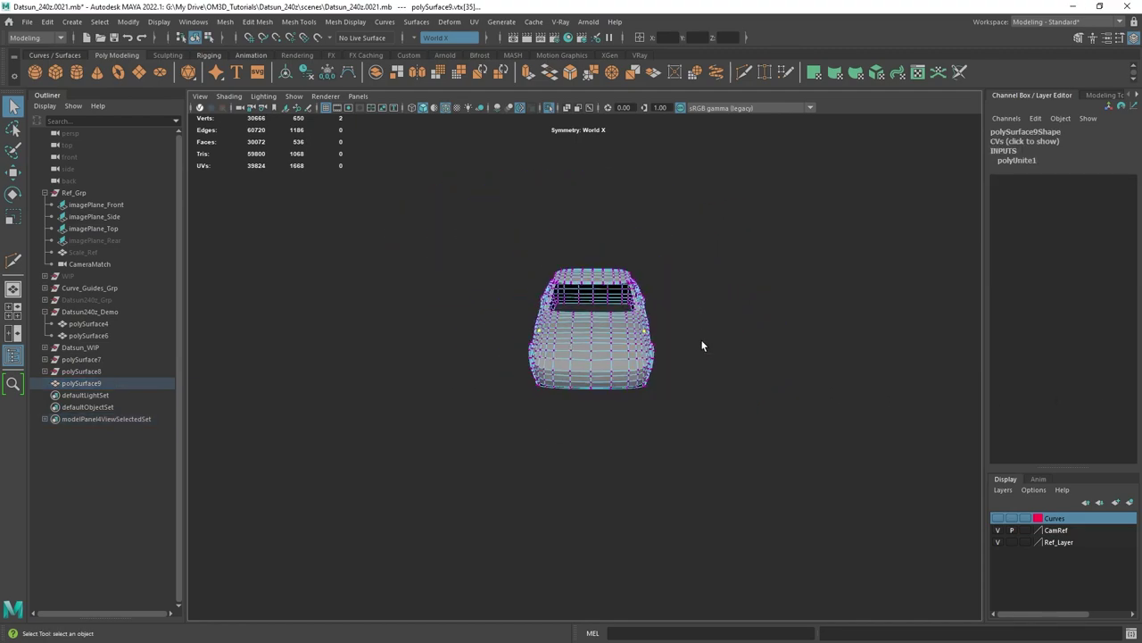
{"action": "left_click_drag", "start_coordinate": [433, 177], "coordinate": [714, 419]}
{"action": "right_click_drag", "start_coordinate": [715, 223], "coordinate": [758, 168], "text": "shift"}
{"action": "scroll", "coordinate": [794, 308], "scroll_direction": "up", "scroll_amount": 2}
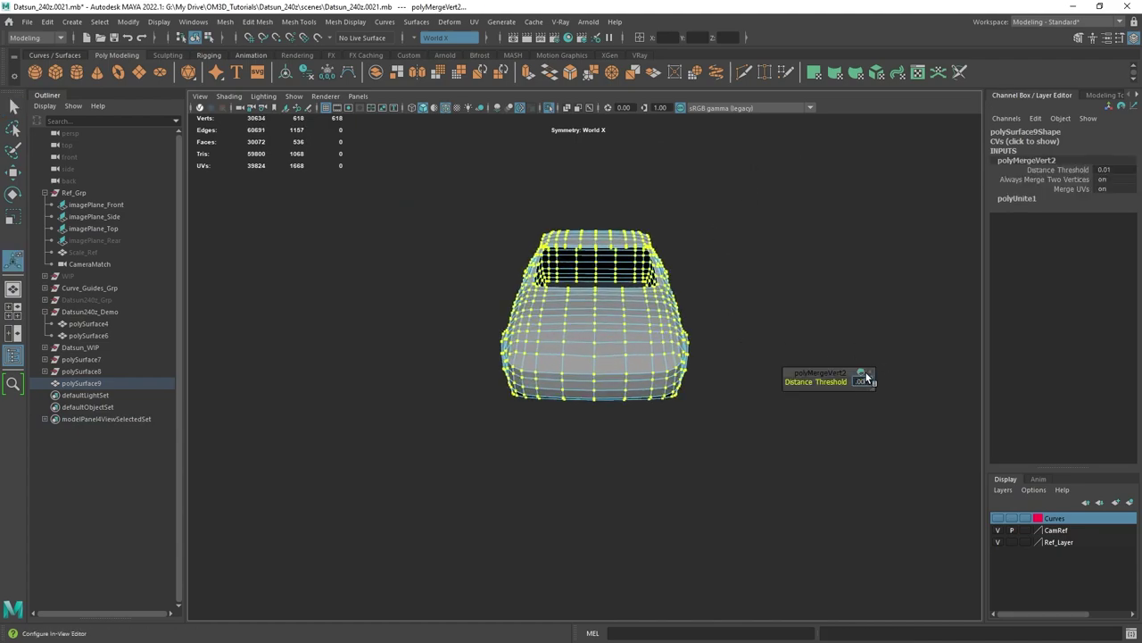
{"action": "left_click_drag", "start_coordinate": [635, 368], "coordinate": [627, 288], "text": "alt"}
{"action": "key", "text": "F8"}
{"action": "left_click", "coordinate": [750, 393]}
{"action": "left_click_drag", "start_coordinate": [616, 424], "coordinate": [649, 402], "text": "alt"}
{"action": "left_click", "coordinate": [645, 303]}
Make the Curves layer visible and compare the body with the references in the four-view layout.
{"action": "key", "text": "space"}
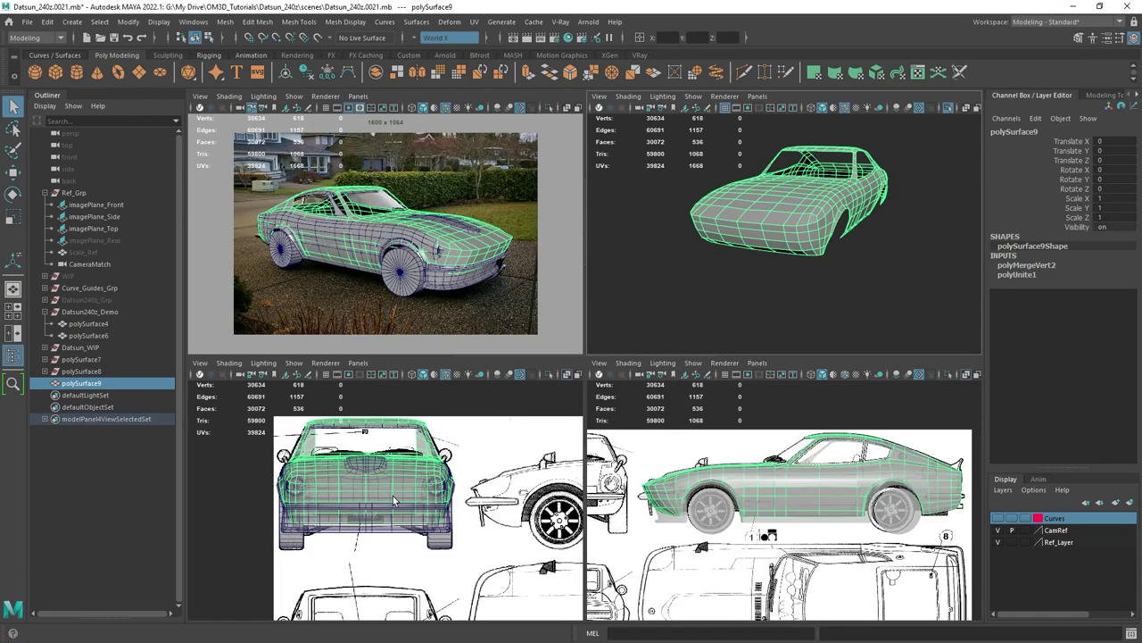
{"action": "right_click_drag", "start_coordinate": [658, 540], "coordinate": [662, 416], "text": "alt"}
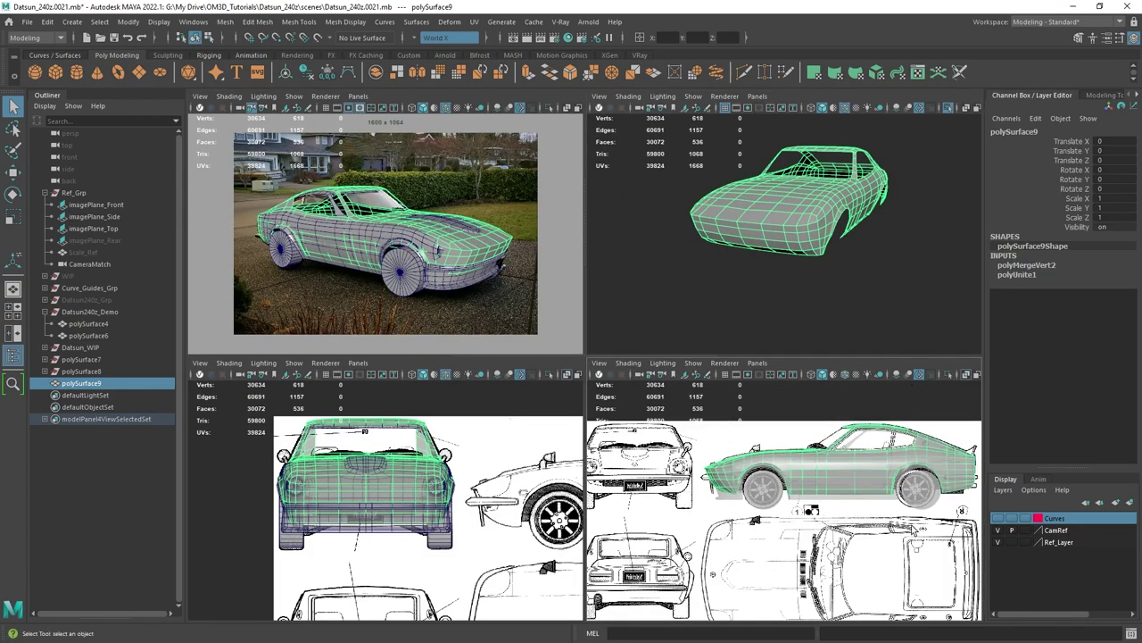
{"action": "left_click", "coordinate": [998, 520]}
{"action": "left_click_drag", "start_coordinate": [814, 202], "coordinate": [821, 248], "text": "alt"}
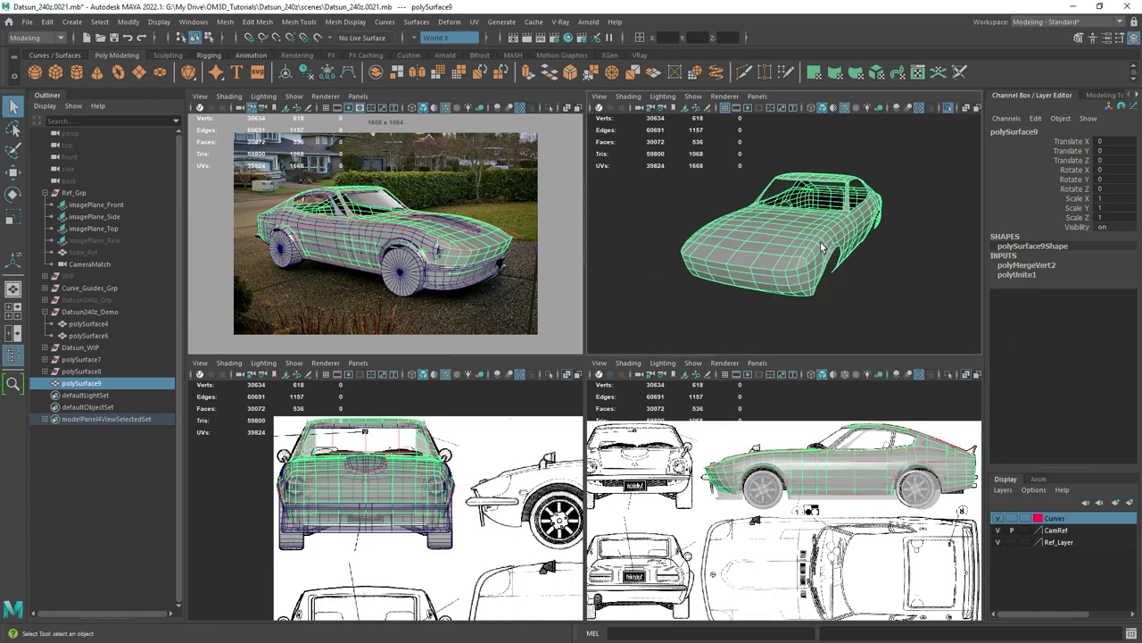
{"action": "key", "text": "space"}
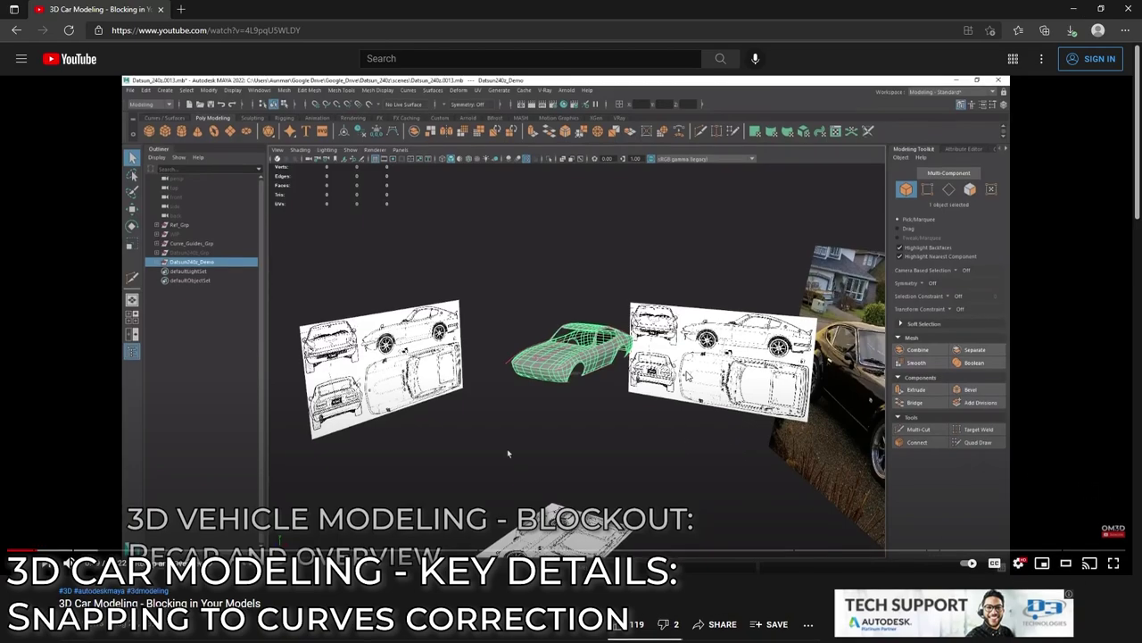
Read the pinned YouTube comment about snapping vertices to curves and return to Maya.
{"action": "scroll", "coordinate": [529, 335], "scroll_direction": "down", "scroll_amount": 6}
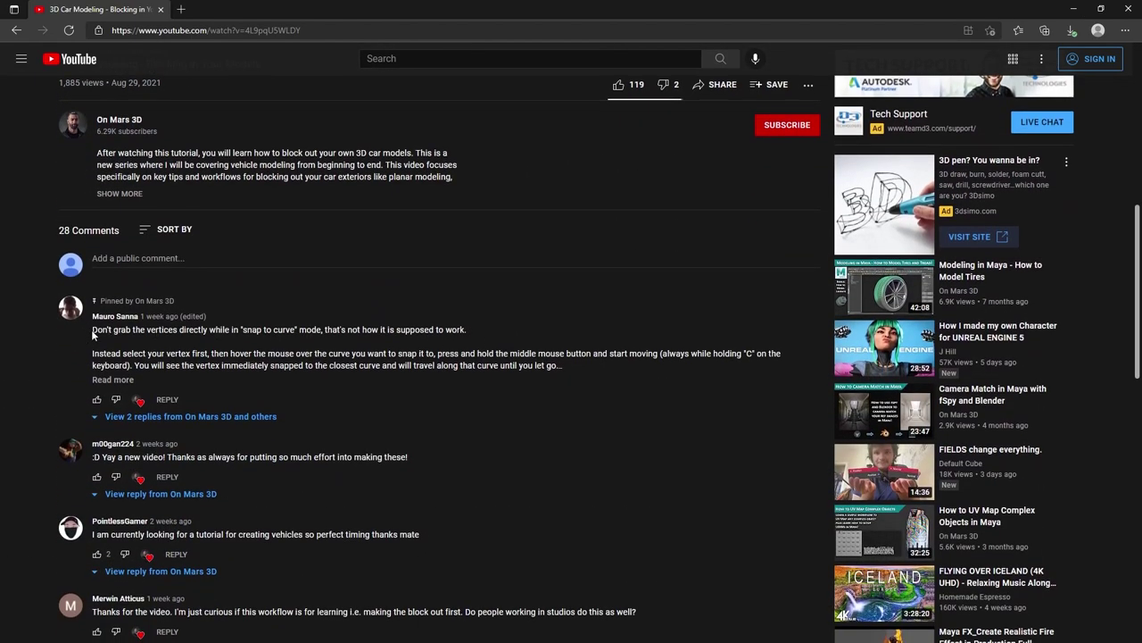
{"action": "left_click_drag", "start_coordinate": [92, 330], "coordinate": [492, 379]}
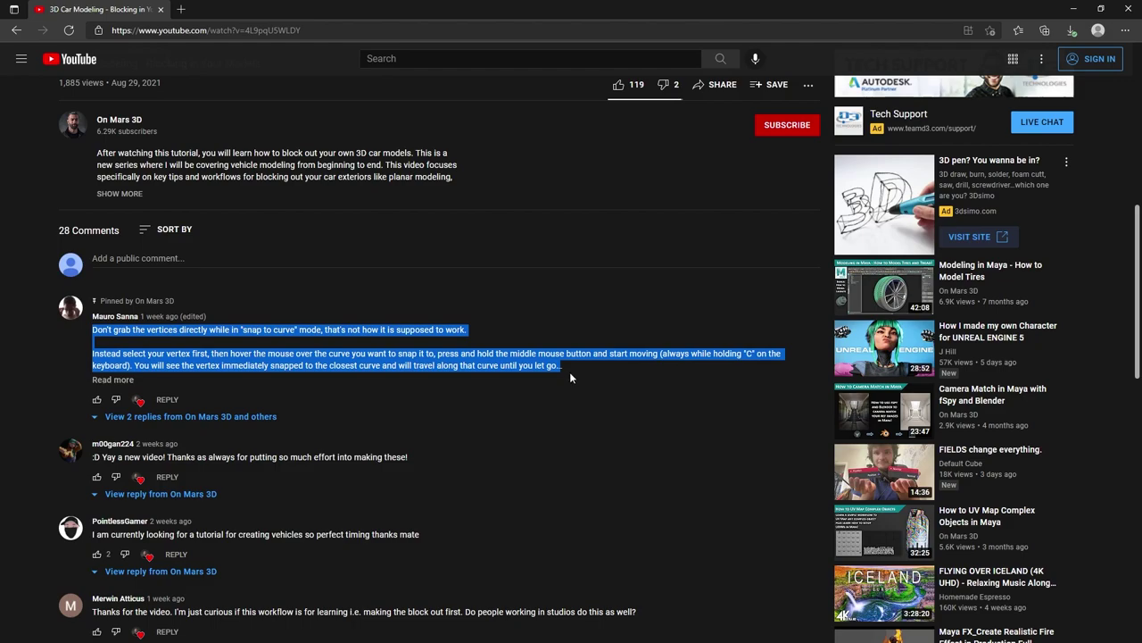
{"action": "left_click", "coordinate": [586, 326]}
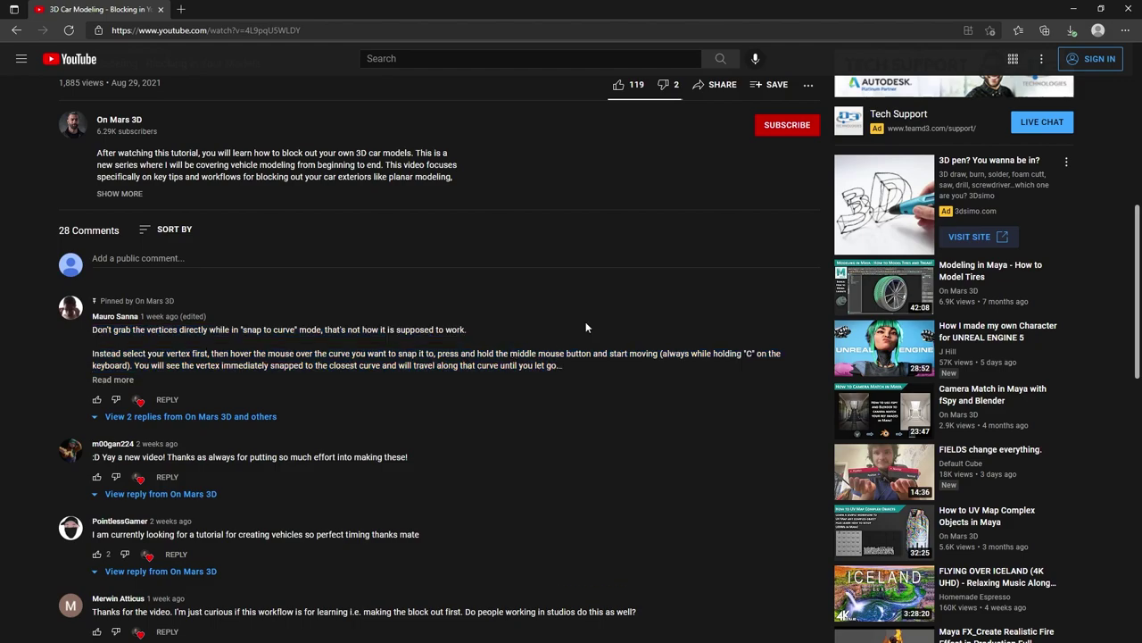
{"action": "left_click", "coordinate": [1077, 11]}
Isolate the combined body polySurface9 together with Curve_Guides_Grp.
{"action": "scroll", "coordinate": [686, 327], "scroll_direction": "up", "scroll_amount": 10}
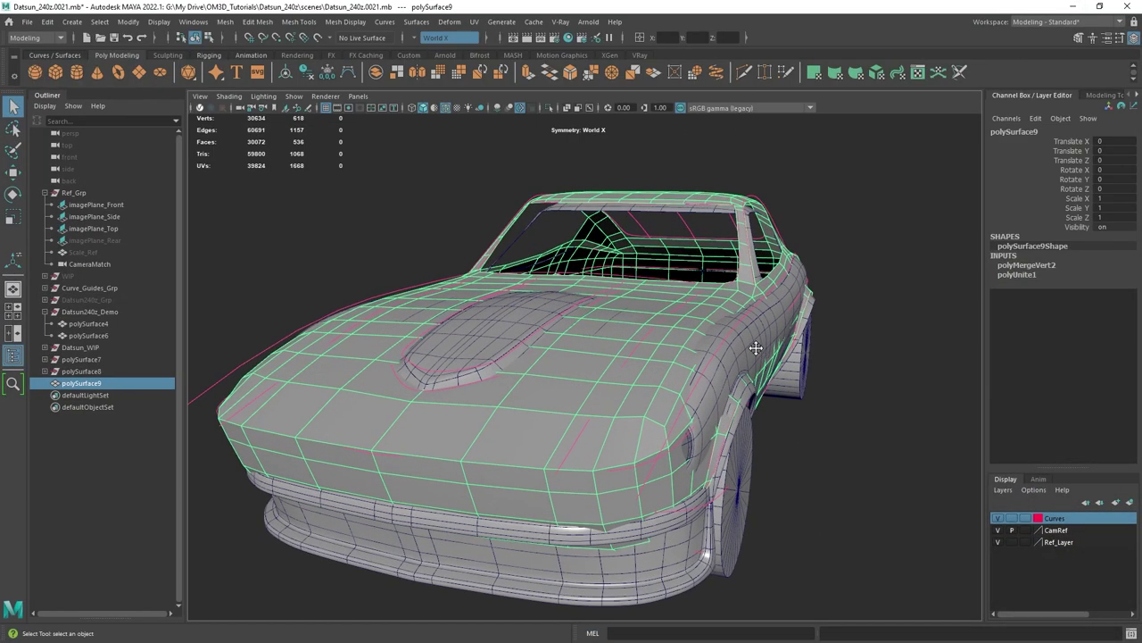
{"action": "scroll", "coordinate": [673, 267], "scroll_direction": "up", "scroll_amount": 2}
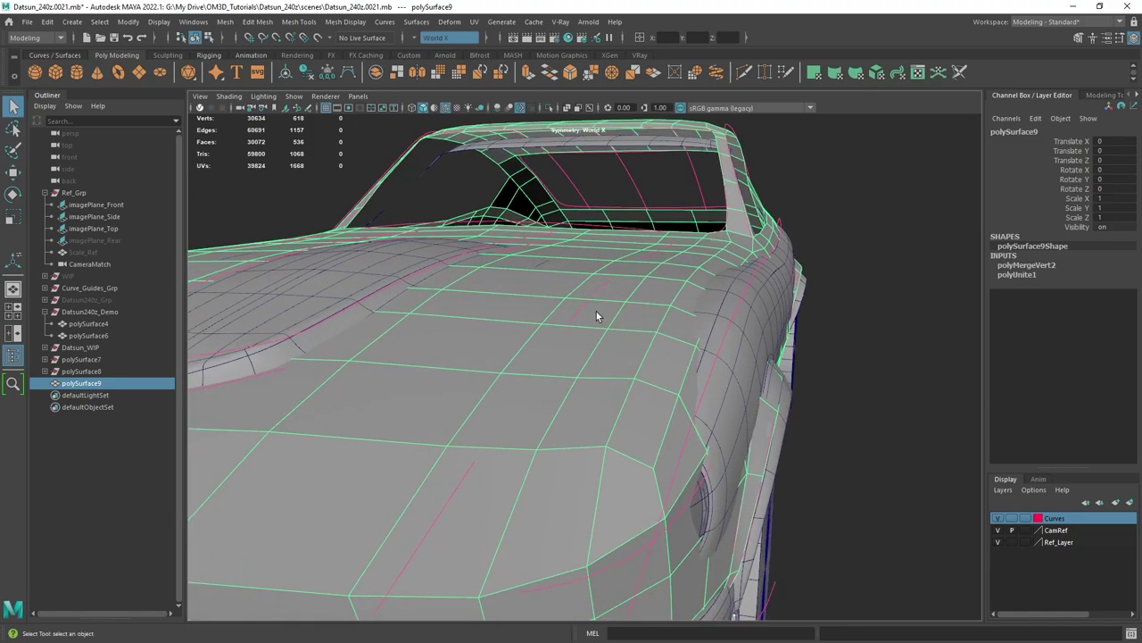
{"action": "left_click", "coordinate": [582, 310], "text": "shift"}
{"action": "left_click", "coordinate": [582, 309]}
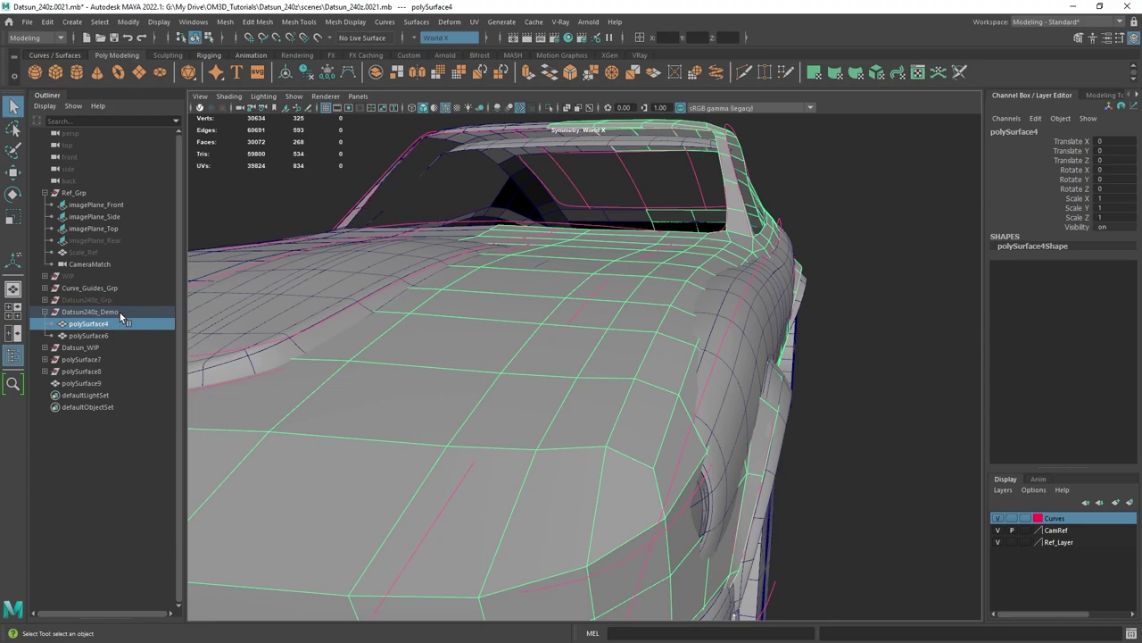
{"action": "left_click", "coordinate": [82, 384]}
{"action": "left_click", "coordinate": [99, 290], "text": "ctrl"}
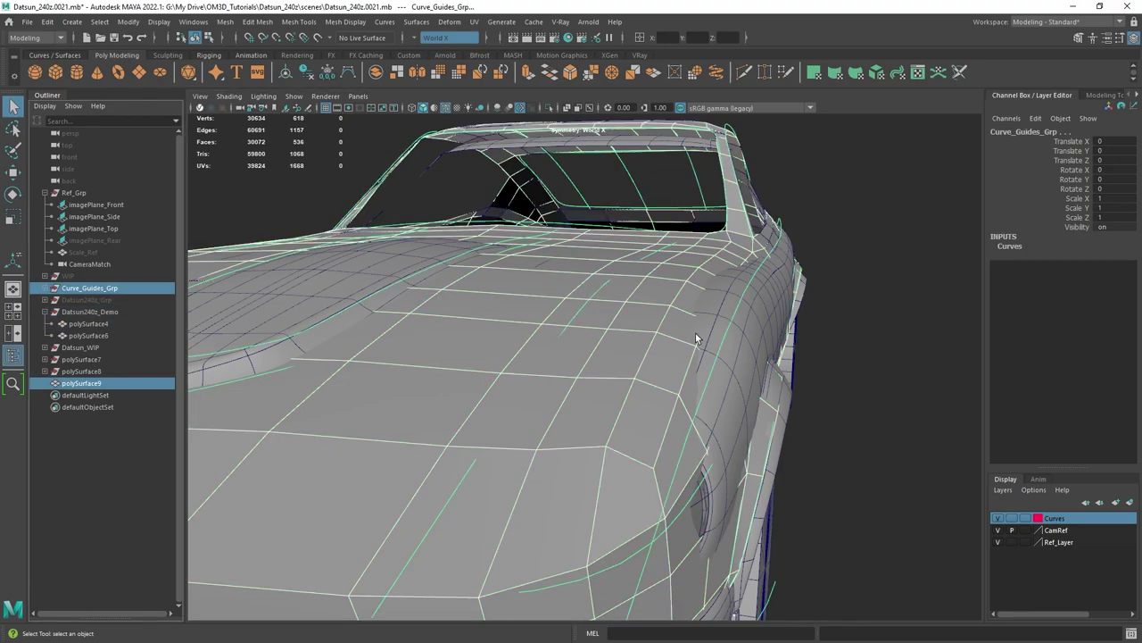
{"action": "key", "text": "ctrl+1"}
{"action": "scroll", "coordinate": [758, 325], "scroll_direction": "up", "scroll_amount": 3}
{"action": "scroll", "coordinate": [714, 328], "scroll_direction": "down", "scroll_amount": 2}
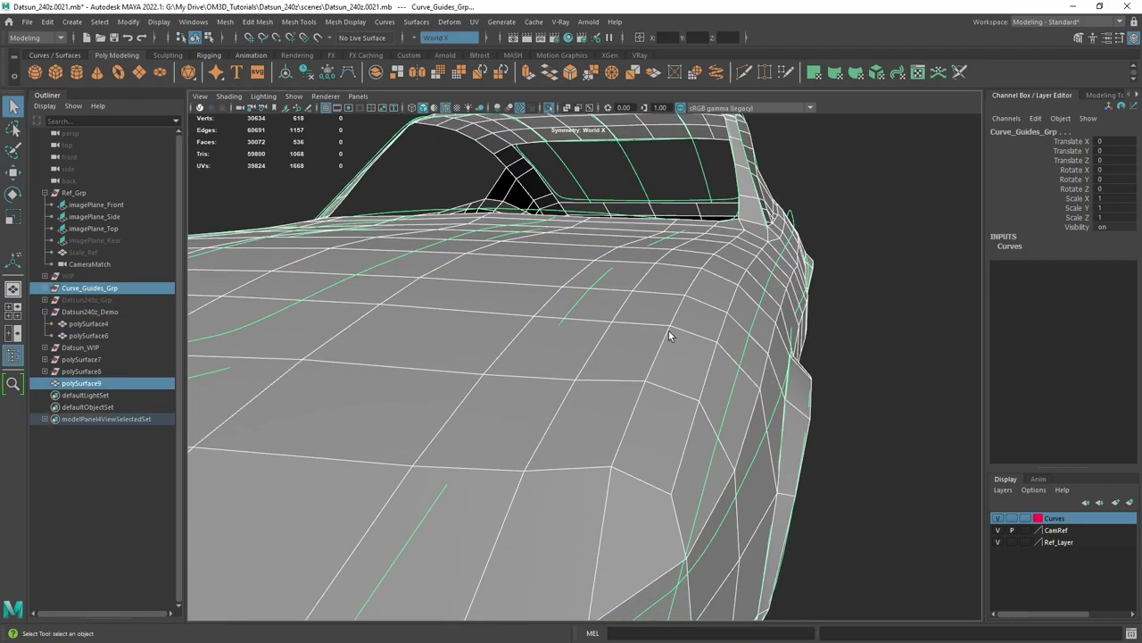
Try to move a hood vertex of polySurface9 freely with the Move tool in vertex mode and undo the moves.
{"action": "left_click", "coordinate": [639, 284]}
{"action": "right_click_drag", "start_coordinate": [682, 262], "coordinate": [684, 231]}
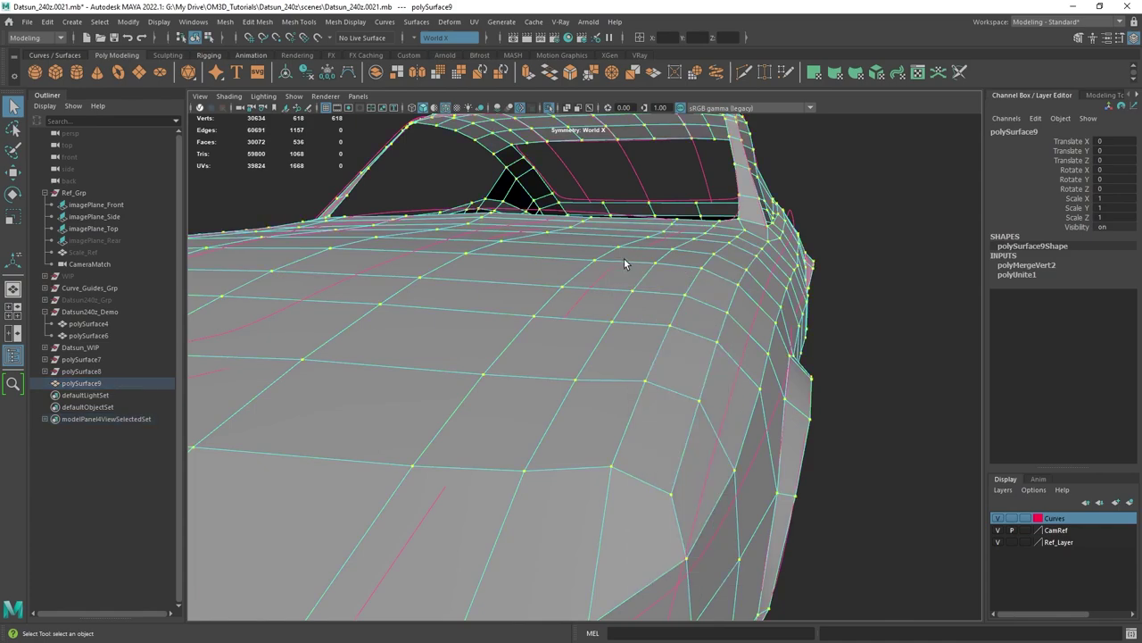
{"action": "left_click", "coordinate": [657, 266]}
{"action": "key", "text": "w"}
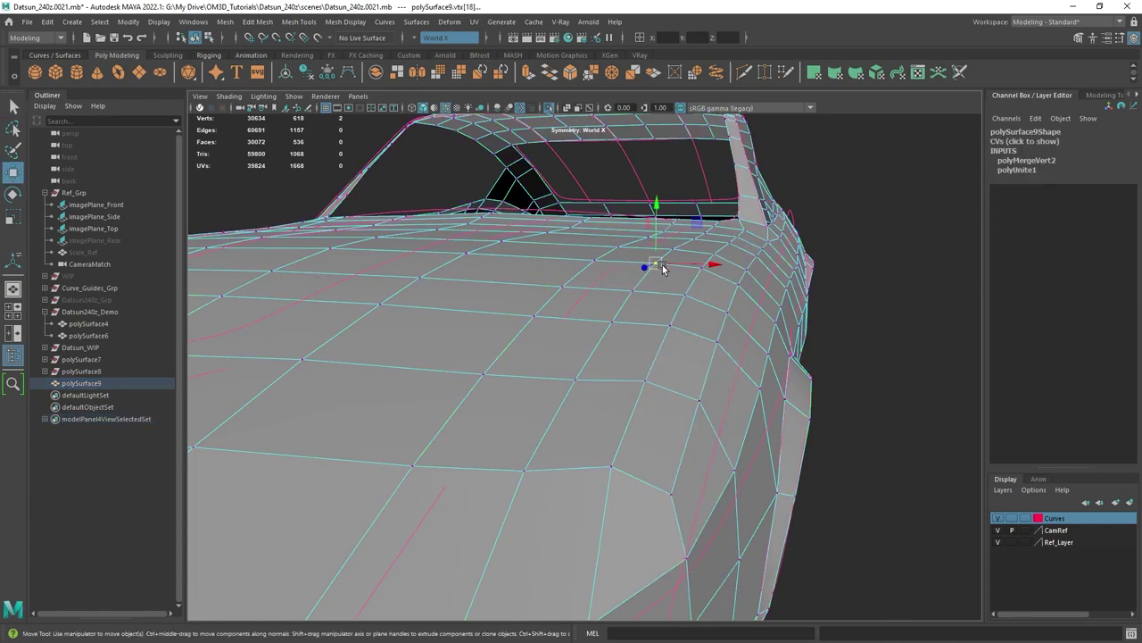
{"action": "left_click_drag", "start_coordinate": [651, 266], "coordinate": [596, 263]}
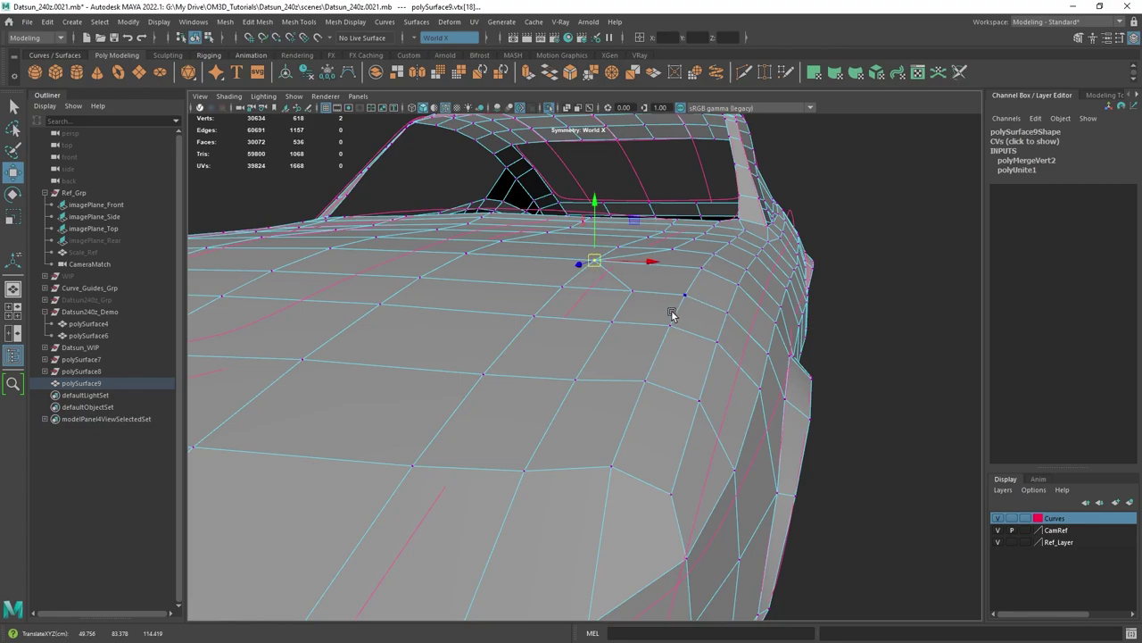
{"action": "left_click_drag", "start_coordinate": [673, 312], "coordinate": [628, 322], "text": "alt"}
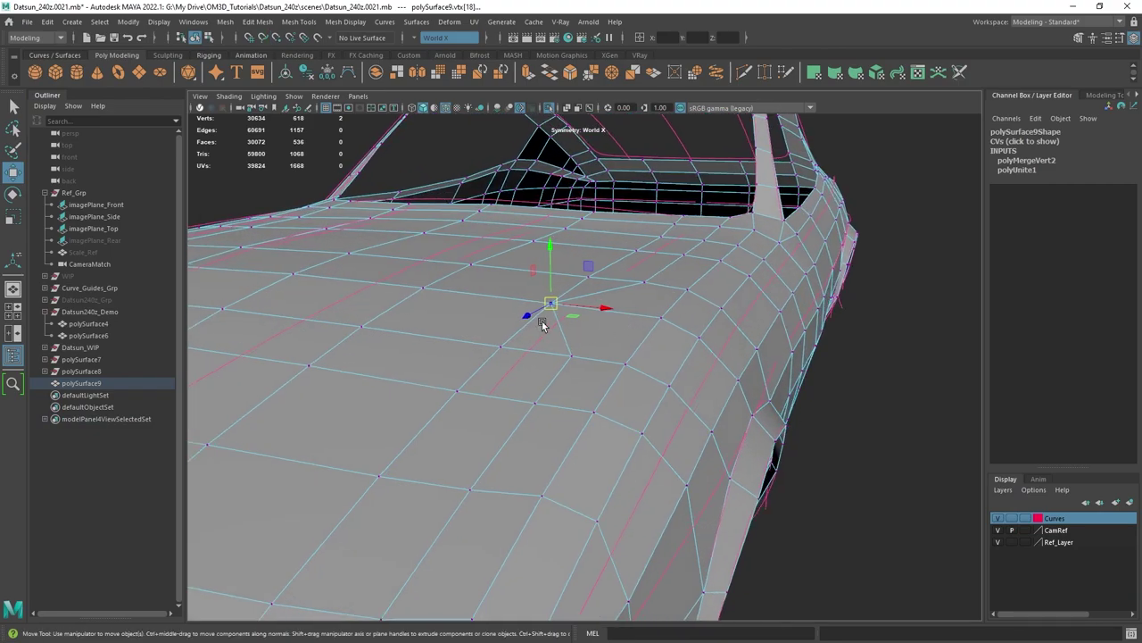
{"action": "left_click_drag", "start_coordinate": [564, 306], "coordinate": [695, 327]}
{"action": "key", "text": "ctrl+z"}
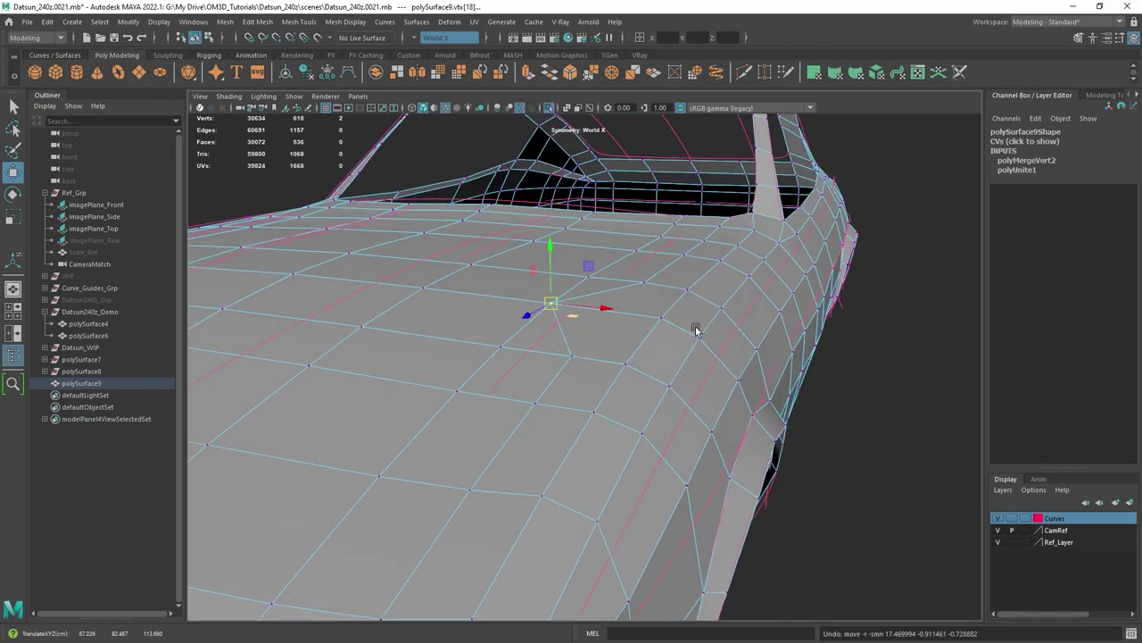
{"action": "key", "text": "ctrl+z"}
{"action": "left_click_drag", "start_coordinate": [620, 342], "coordinate": [672, 320], "text": "alt"}
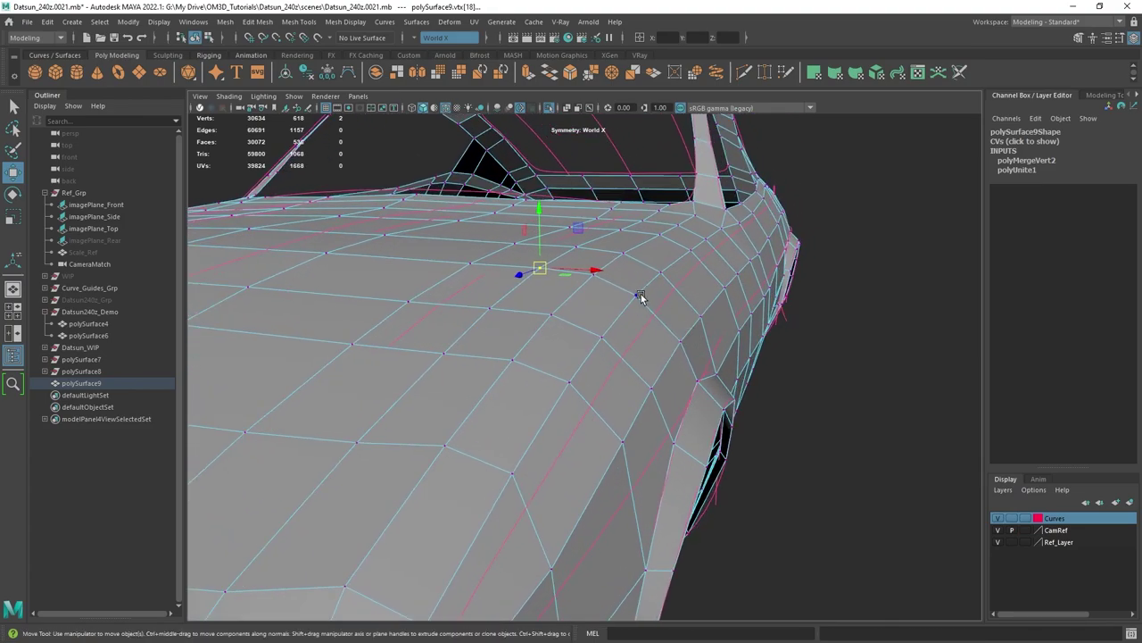
Snap a run of vertices along the hood's outer edge onto the fender guide curve.
{"action": "left_click", "coordinate": [639, 295]}
{"action": "middle_click_drag", "start_coordinate": [644, 300], "coordinate": [631, 295], "text": "alt"}
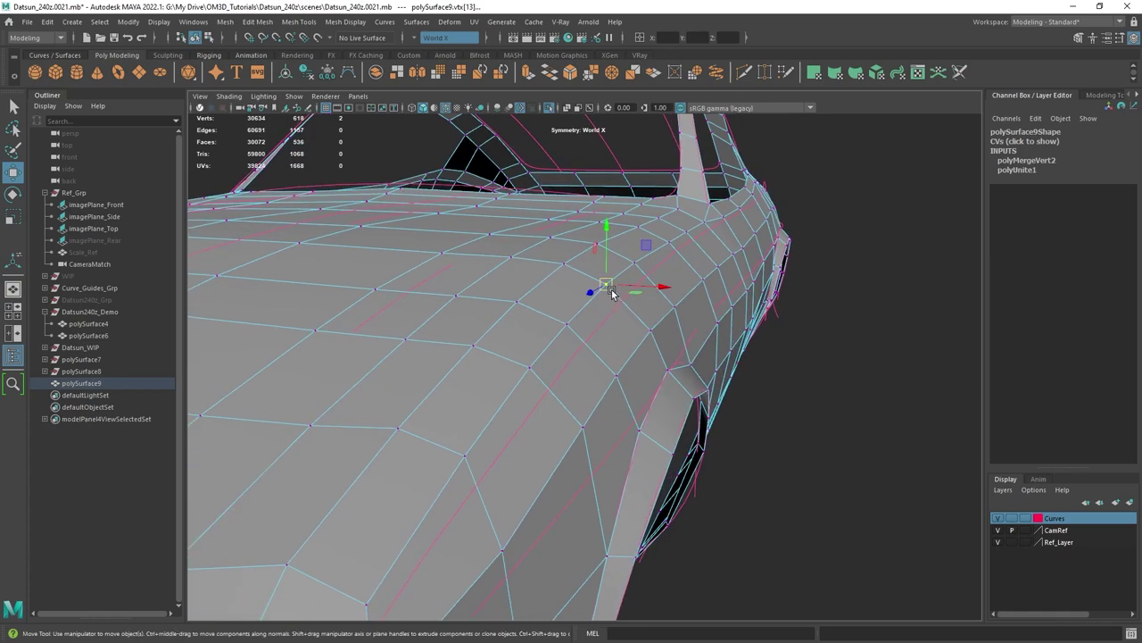
{"action": "left_click_drag", "start_coordinate": [607, 288], "coordinate": [633, 299]}
{"action": "key", "text": "ctrl+z"}
{"action": "middle_click_drag", "start_coordinate": [627, 293], "coordinate": [634, 294]}
{"action": "left_click", "coordinate": [563, 316]}
{"action": "middle_click_drag", "start_coordinate": [584, 341], "coordinate": [586, 341]}
{"action": "left_click", "coordinate": [521, 368]}
{"action": "key", "text": "c"}
{"action": "middle_click_drag", "start_coordinate": [535, 397], "coordinate": [540, 399]}
Continue snapping the front fender vertices to the guide curve towards the headlight corner.
{"action": "left_click_drag", "start_coordinate": [547, 406], "coordinate": [565, 325], "text": "alt"}
{"action": "left_click", "coordinate": [561, 323]}
{"action": "key", "text": "c"}
{"action": "mouse_move", "coordinate": [578, 350]}
{"action": "middle_mouse_down"}
{"action": "mouse_move", "coordinate": [551, 329]}
{"action": "mouse_move", "coordinate": [568, 366]}
{"action": "middle_mouse_up"}
{"action": "left_click", "coordinate": [491, 427]}
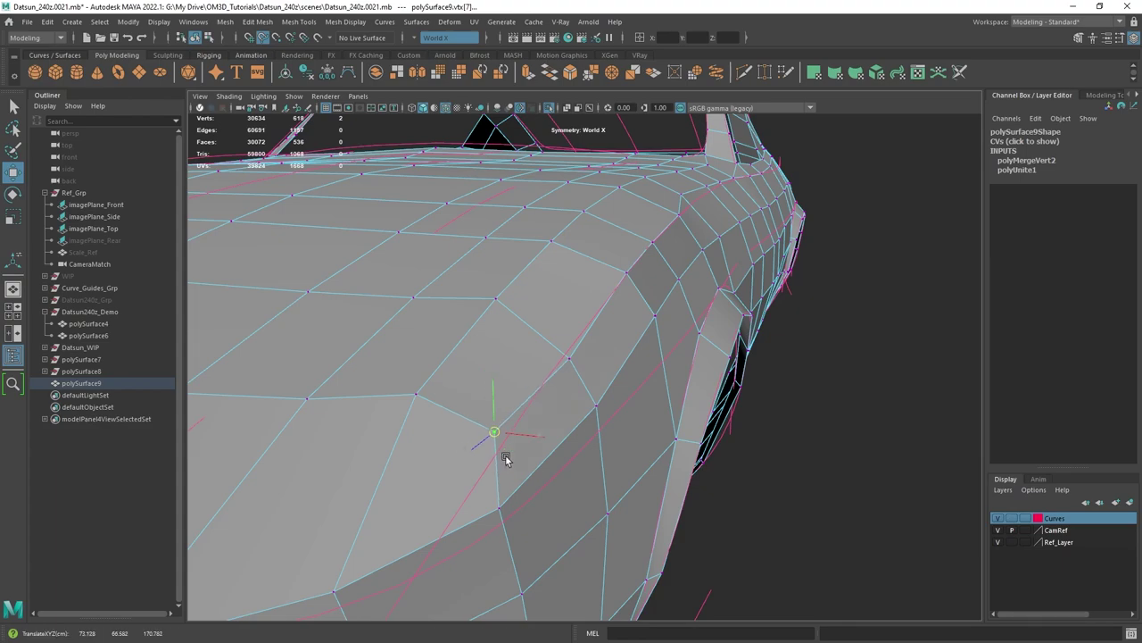
{"action": "middle_click_drag", "start_coordinate": [493, 449], "coordinate": [502, 454]}
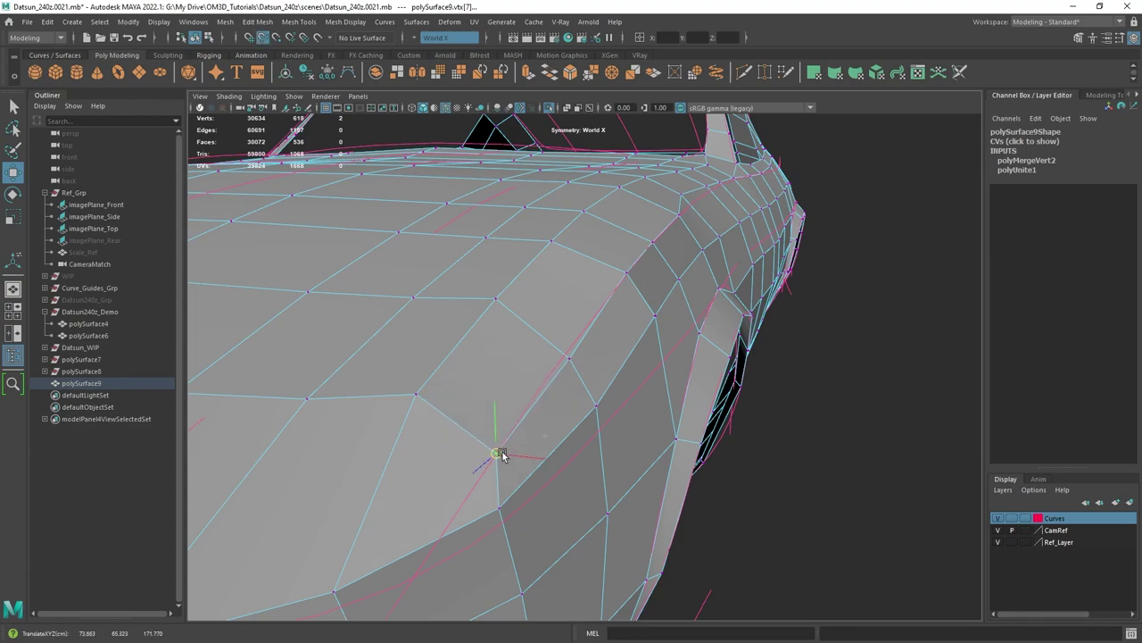
{"action": "left_click", "coordinate": [573, 359]}
{"action": "middle_click_drag", "start_coordinate": [542, 387], "coordinate": [592, 340]}
{"action": "left_click_drag", "start_coordinate": [591, 339], "coordinate": [653, 357], "text": "alt"}
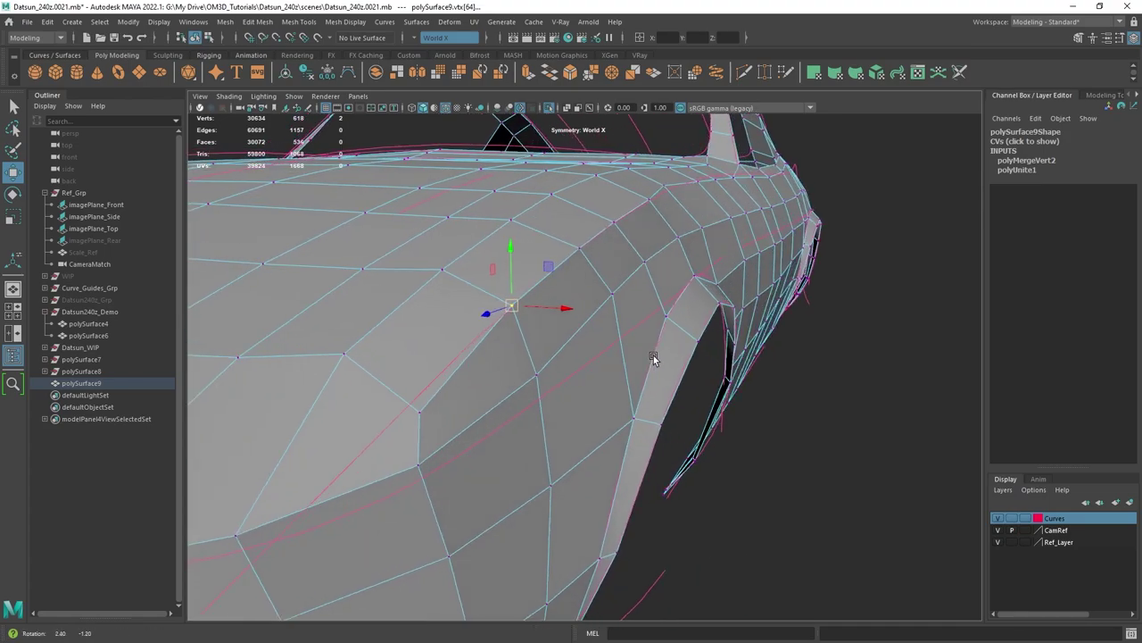
Undo all the vertex snaps made along the fender guide curve.
{"action": "right_click_drag", "start_coordinate": [653, 357], "coordinate": [548, 383], "text": "alt"}
{"action": "middle_click_drag", "start_coordinate": [548, 383], "coordinate": [622, 320], "text": "alt"}
{"action": "left_click_drag", "start_coordinate": [622, 320], "coordinate": [617, 299], "text": "alt"}
{"action": "key", "text": "ctrl+z"}
{"action": "key", "text": "ctrl+z"}
{"action": "key", "text": "ctrl+z"}
{"action": "key", "text": "ctrl+z"}
{"action": "key", "text": "ctrl+z"}
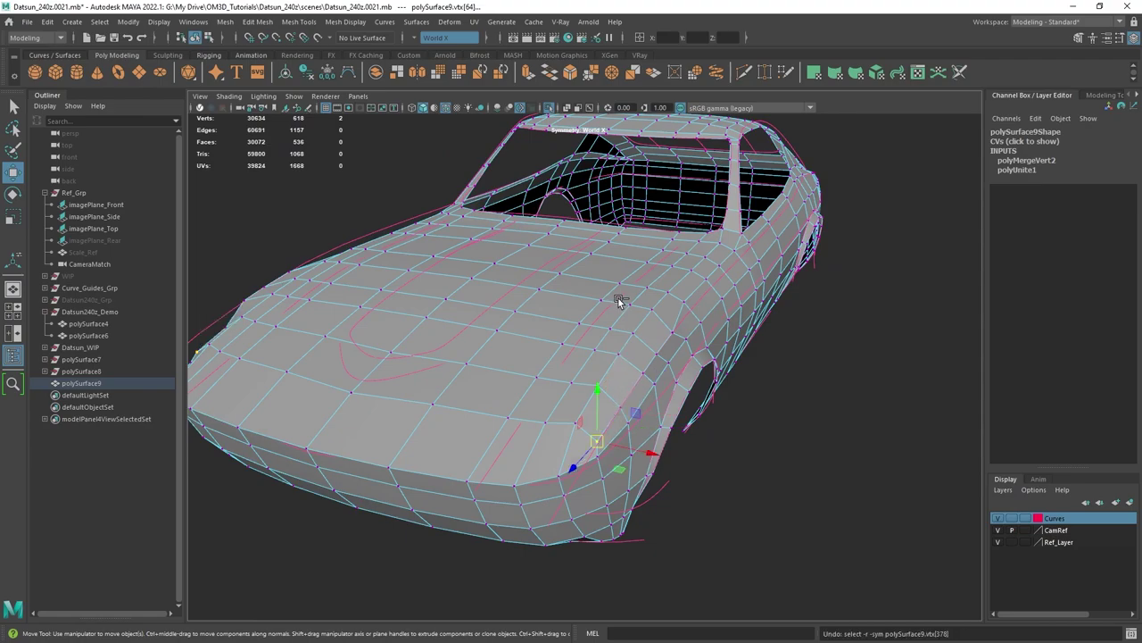
{"action": "key", "text": "ctrl+z"}
{"action": "key", "text": "ctrl+z"}
{"action": "key", "text": "ctrl+z"}
{"action": "key", "text": "ctrl+z"}
{"action": "key", "text": "ctrl+z"}
{"action": "key", "text": "ctrl+z"}
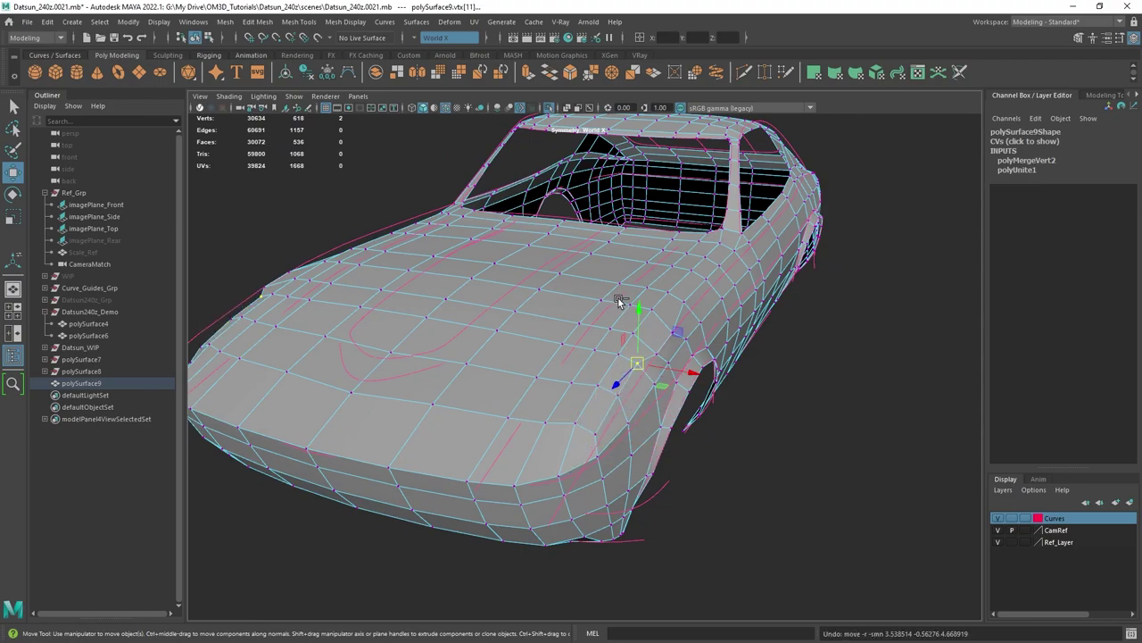
Return polySurface9 to object mode, hide the Curves layer and end the isolated view.
{"action": "left_click_drag", "start_coordinate": [597, 334], "coordinate": [693, 332], "text": "alt"}
{"action": "right_click_drag", "start_coordinate": [690, 254], "coordinate": [741, 236]}
{"action": "key", "text": "q"}
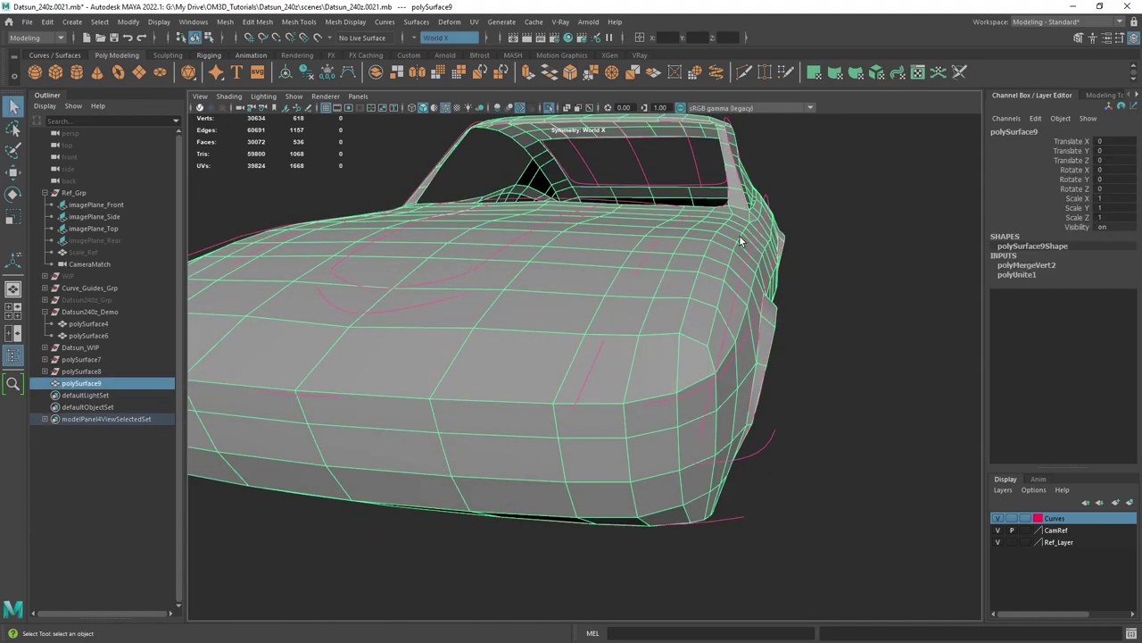
{"action": "left_click_drag", "start_coordinate": [740, 242], "coordinate": [666, 272], "text": "alt"}
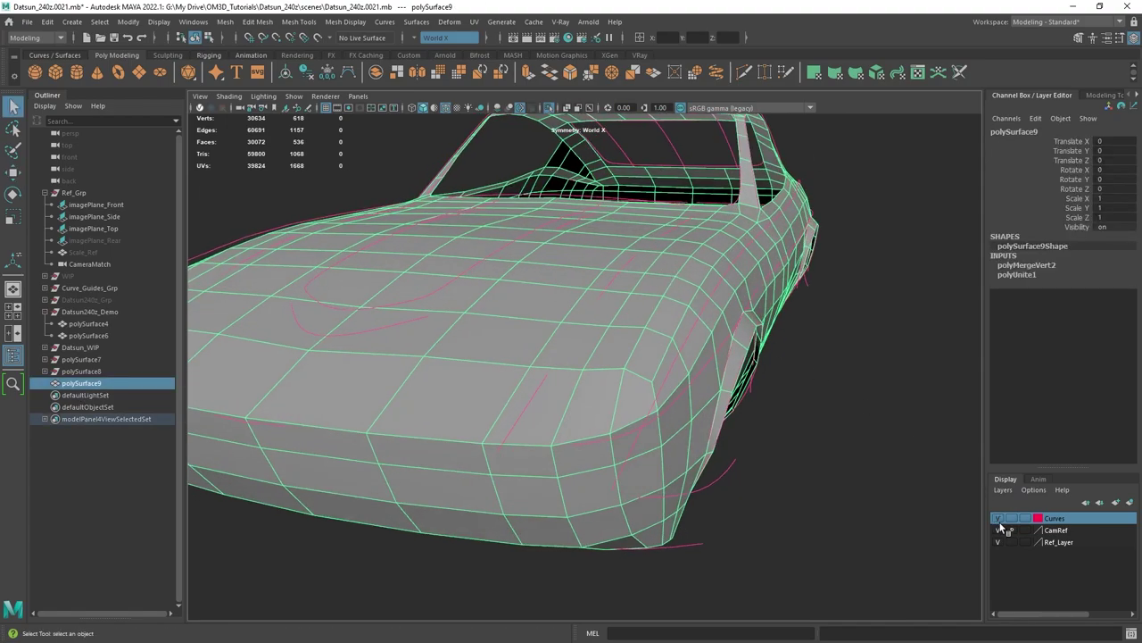
{"action": "left_click", "coordinate": [997, 518]}
{"action": "scroll", "coordinate": [616, 318], "scroll_direction": "down", "scroll_amount": 5}
{"action": "left_click_drag", "start_coordinate": [653, 319], "coordinate": [655, 313], "text": "alt"}
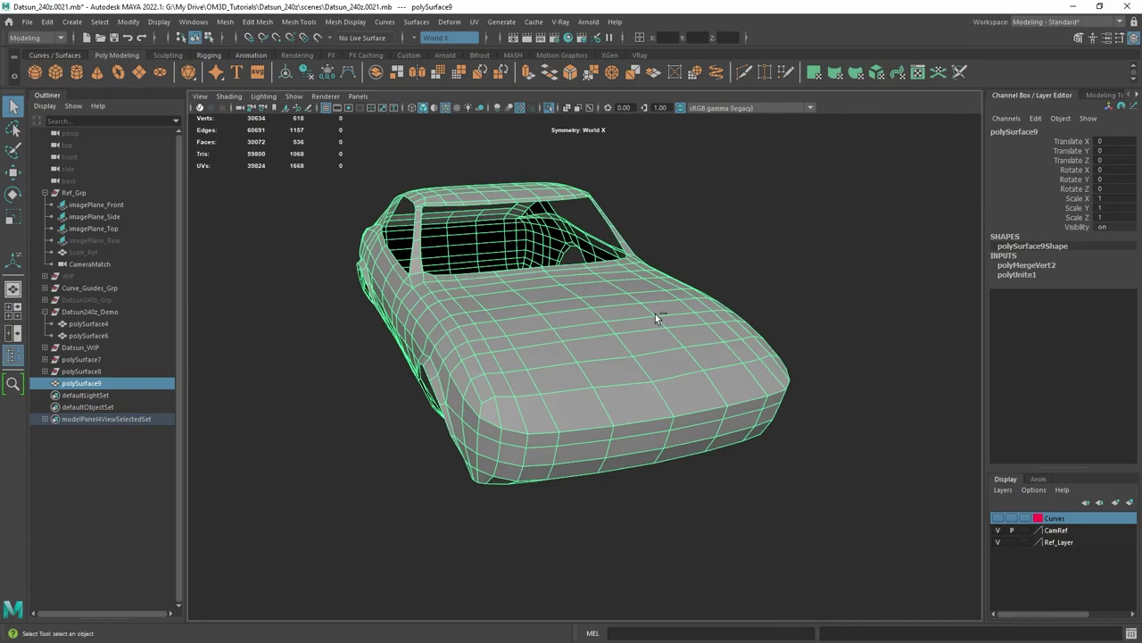
{"action": "key", "text": "ctrl+1"}
{"action": "left_click_drag", "start_coordinate": [593, 348], "coordinate": [760, 223], "text": "alt"}
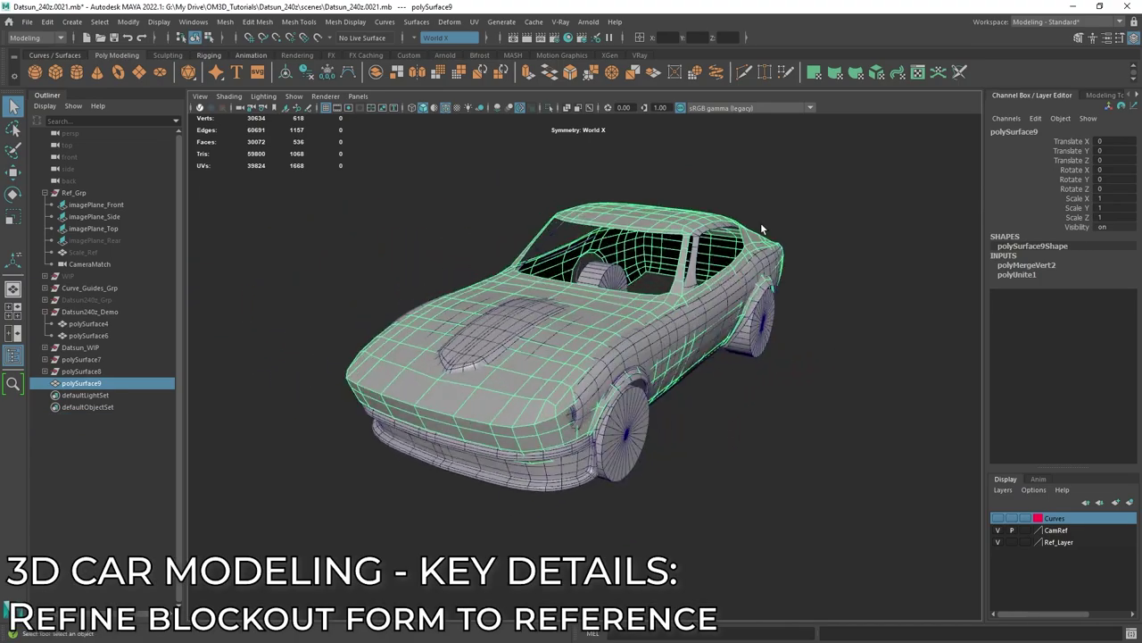
Assign a new Phong material to polySurface9 and set its color to cyan.
{"action": "right_click", "coordinate": [809, 192]}
{"action": "mouse_move", "coordinate": [820, 511]}
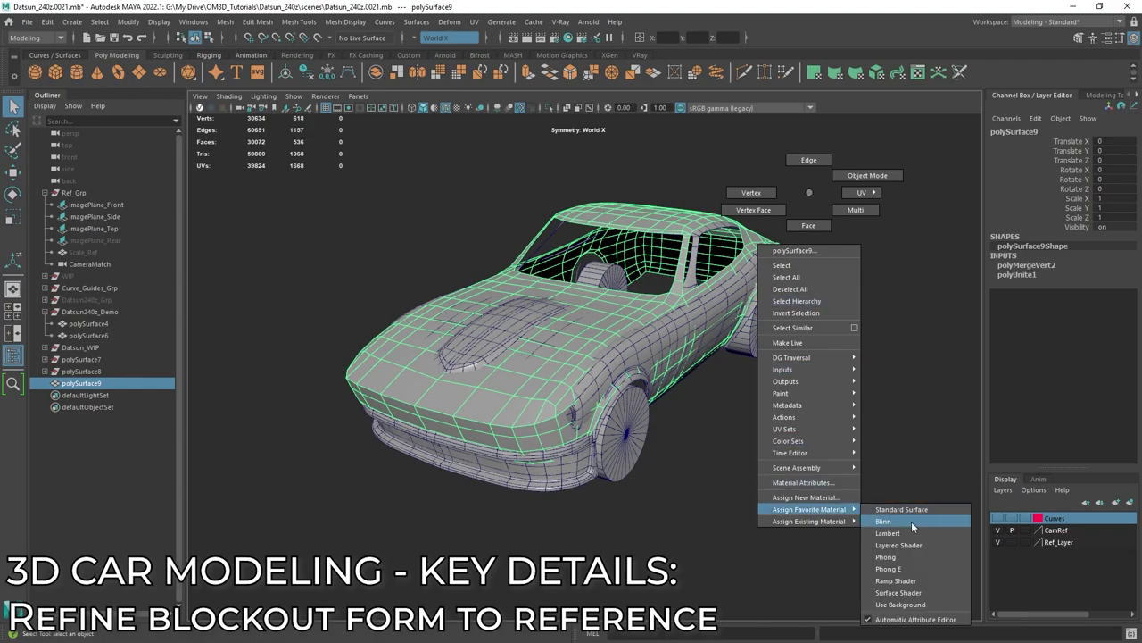
{"action": "left_click", "coordinate": [911, 557]}
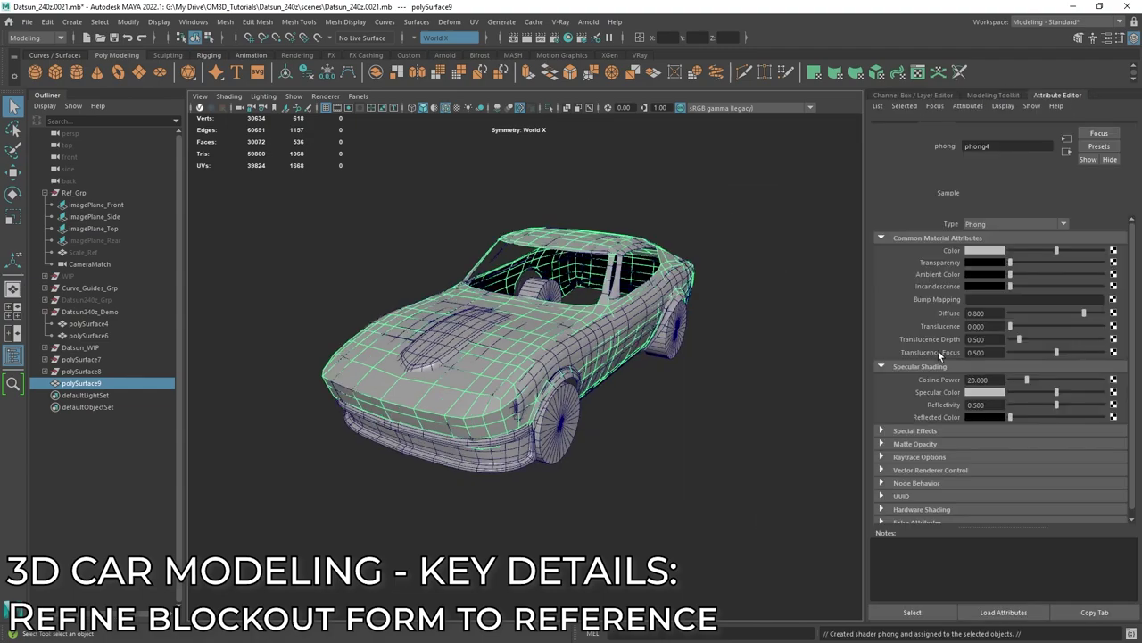
{"action": "left_click", "coordinate": [985, 261]}
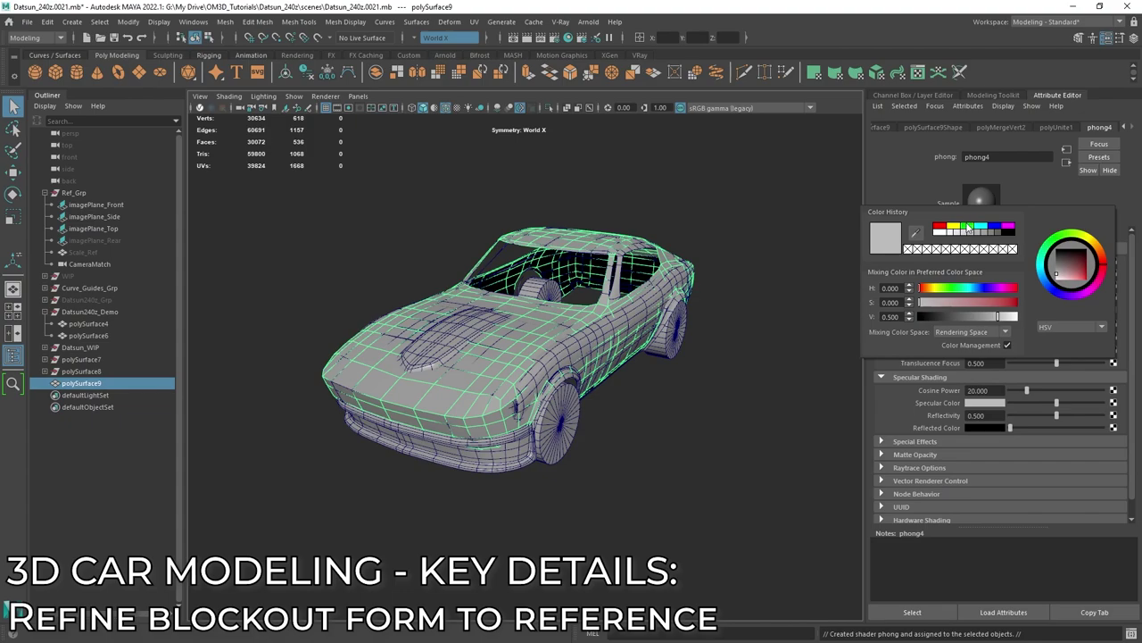
{"action": "left_click", "coordinate": [969, 226]}
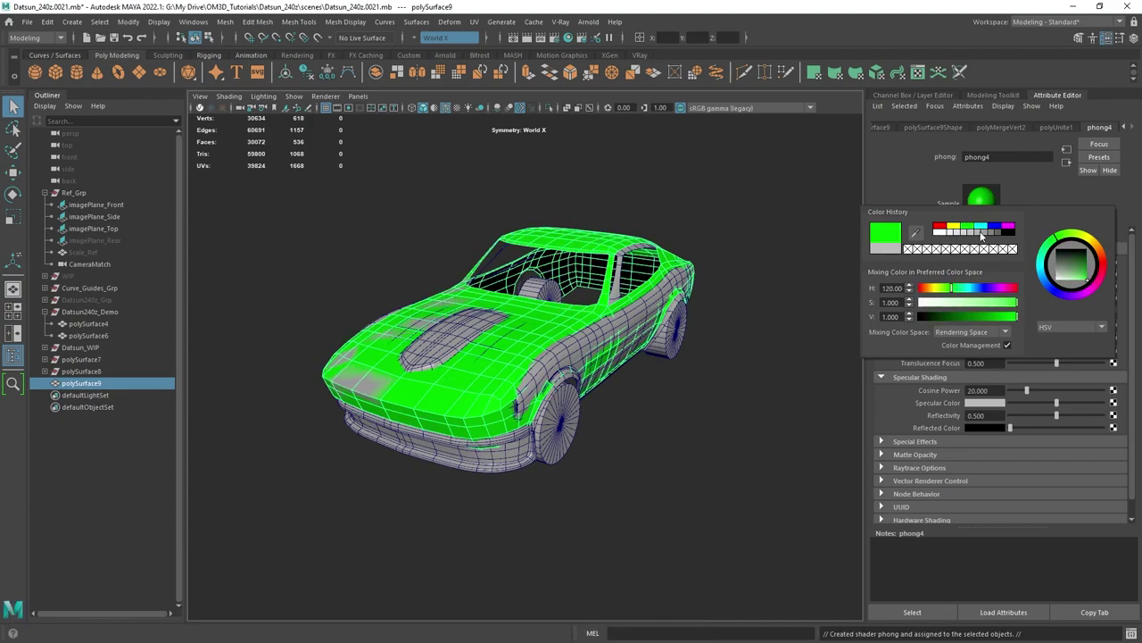
{"action": "left_click", "coordinate": [981, 233]}
{"action": "left_click", "coordinate": [981, 227]}
Find the mesh overlapping the colored body and hide the Datsun240z_Demo group.
{"action": "left_click_drag", "start_coordinate": [500, 335], "coordinate": [607, 393], "text": "alt"}
{"action": "right_click_drag", "start_coordinate": [606, 393], "coordinate": [699, 438], "text": "alt"}
{"action": "left_click", "coordinate": [612, 489]}
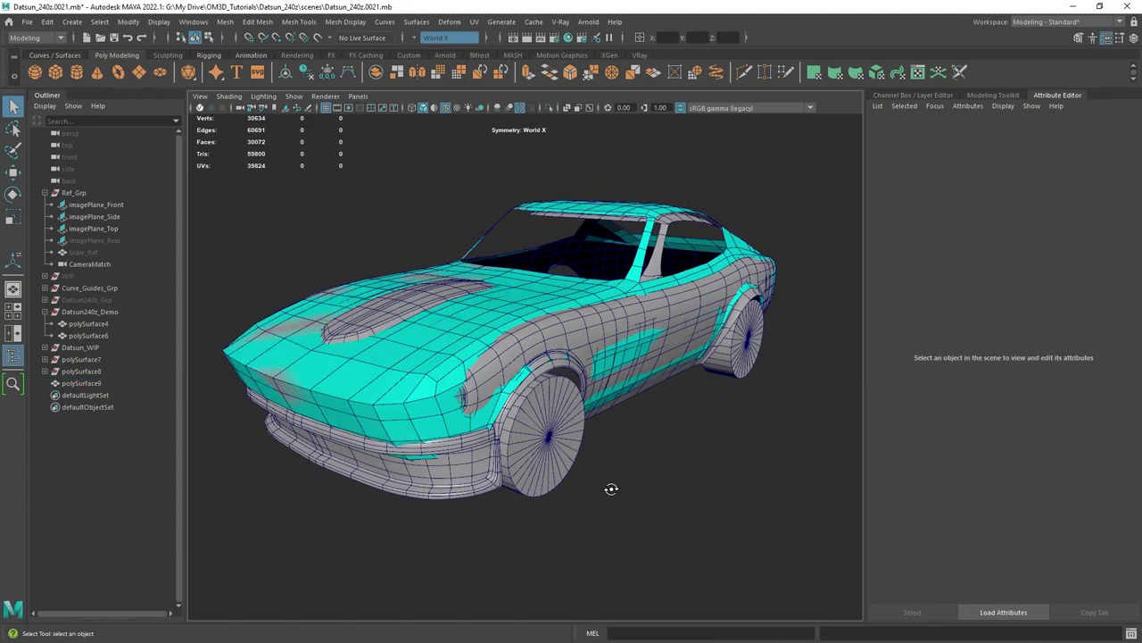
{"action": "left_click_drag", "start_coordinate": [612, 489], "coordinate": [683, 272], "text": "alt"}
{"action": "left_click", "coordinate": [633, 252]}
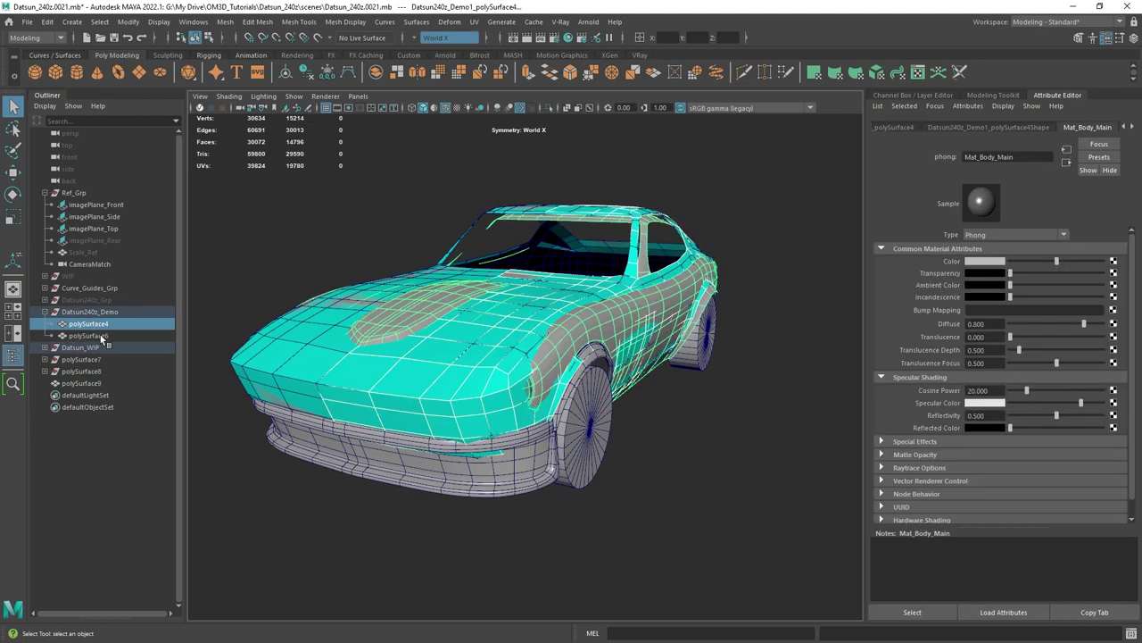
Give polySurface9 another new Phong material colored with the recently used cyan.
{"action": "right_click_drag", "start_coordinate": [815, 173], "coordinate": [893, 537]}
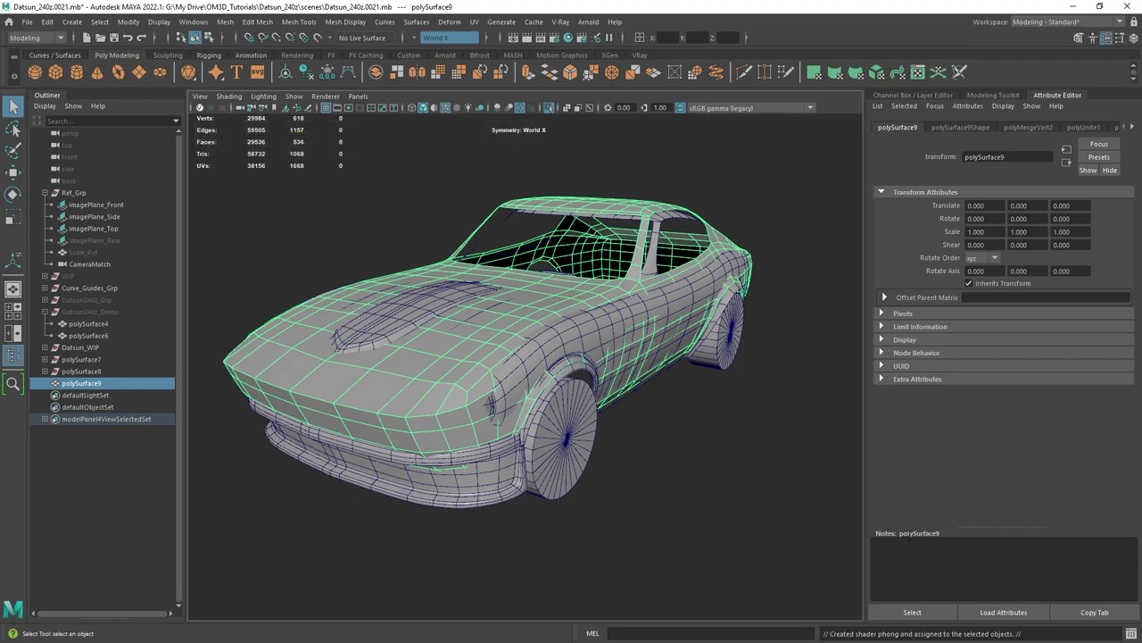
{"action": "left_click", "coordinate": [987, 261]}
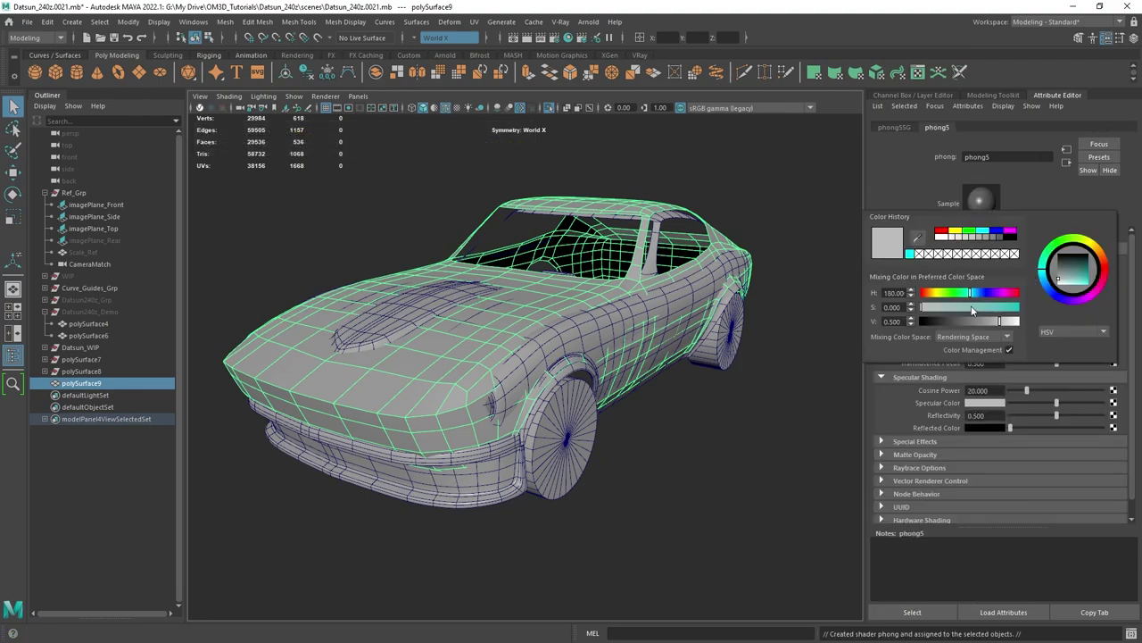
{"action": "left_click", "coordinate": [909, 254]}
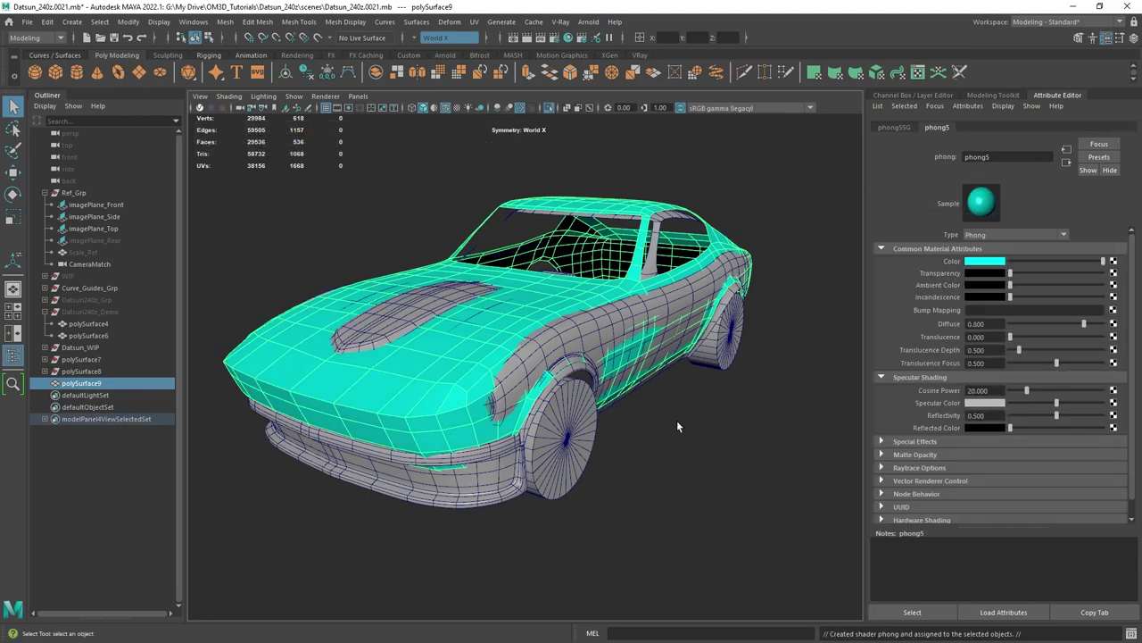
{"action": "left_click", "coordinate": [677, 425]}
Compare the cyan body with the reference blueprints in the four-view layout and in the side view.
{"action": "left_click_drag", "start_coordinate": [718, 508], "coordinate": [637, 484], "text": "alt"}
{"action": "middle_click_drag", "start_coordinate": [638, 485], "coordinate": [626, 481], "text": "alt"}
{"action": "key", "text": "space"}
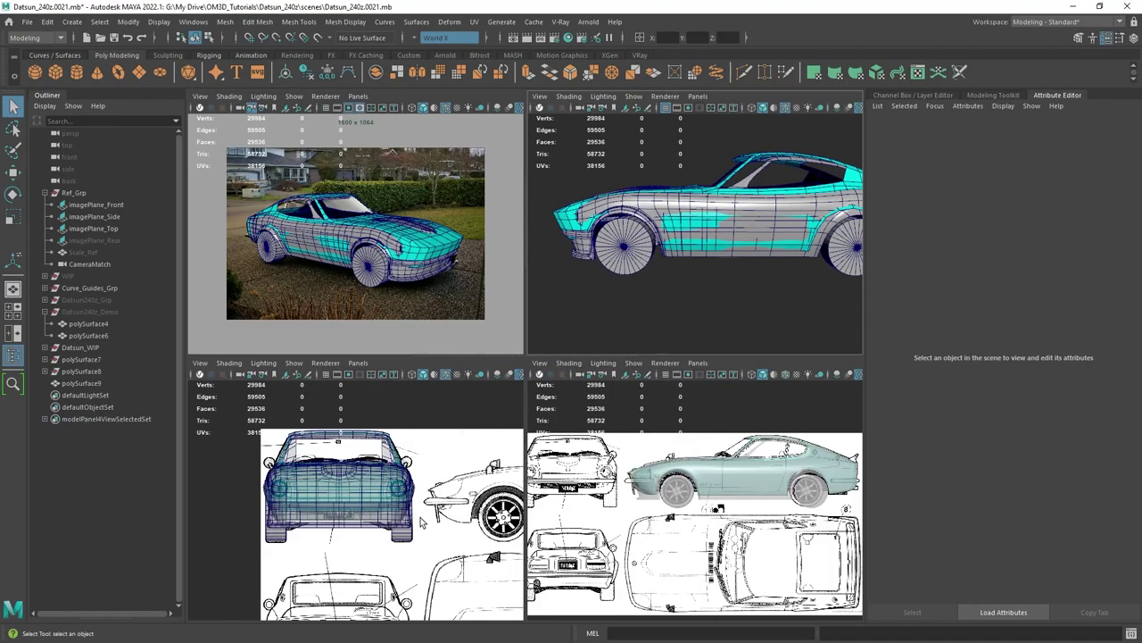
{"action": "middle_click_drag", "start_coordinate": [751, 471], "coordinate": [799, 455], "text": "alt"}
{"action": "right_click_drag", "start_coordinate": [799, 455], "coordinate": [772, 453], "text": "alt"}
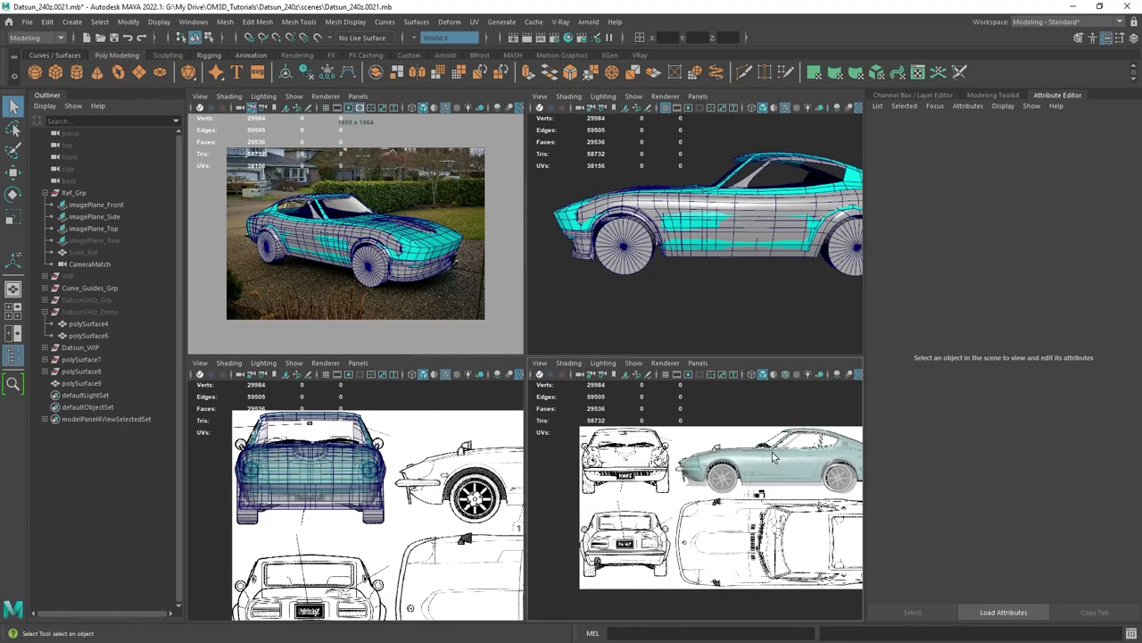
{"action": "middle_click_drag", "start_coordinate": [765, 460], "coordinate": [701, 453], "text": "alt"}
{"action": "key", "text": "space"}
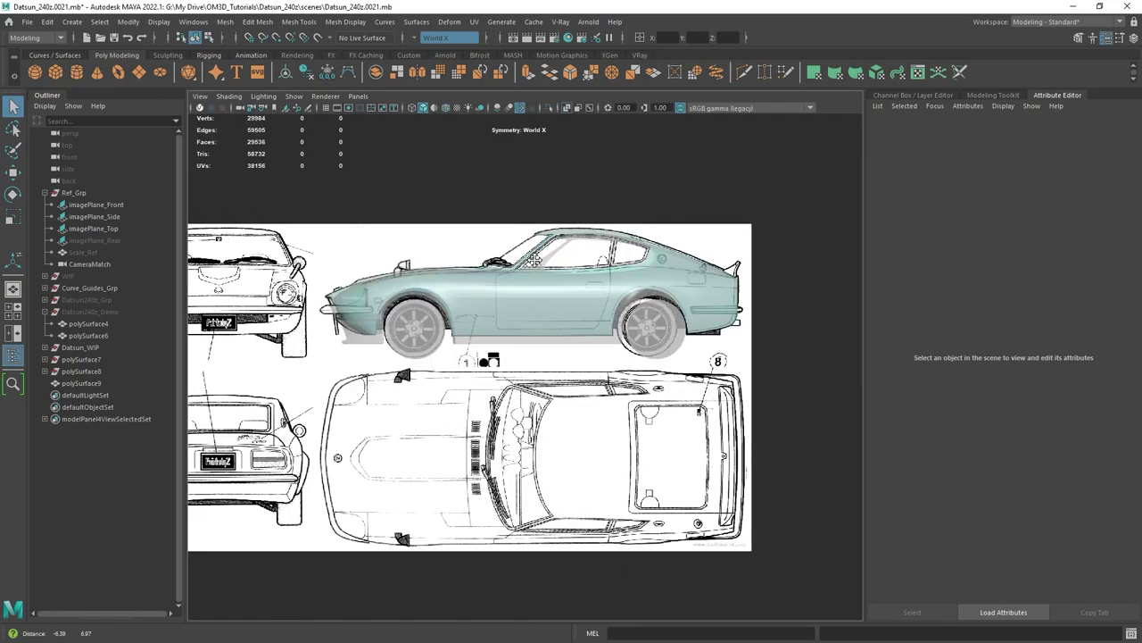
{"action": "scroll", "coordinate": [591, 337], "scroll_direction": "up", "scroll_amount": 5}
{"action": "middle_click_drag", "start_coordinate": [651, 347], "coordinate": [661, 333], "text": "alt"}
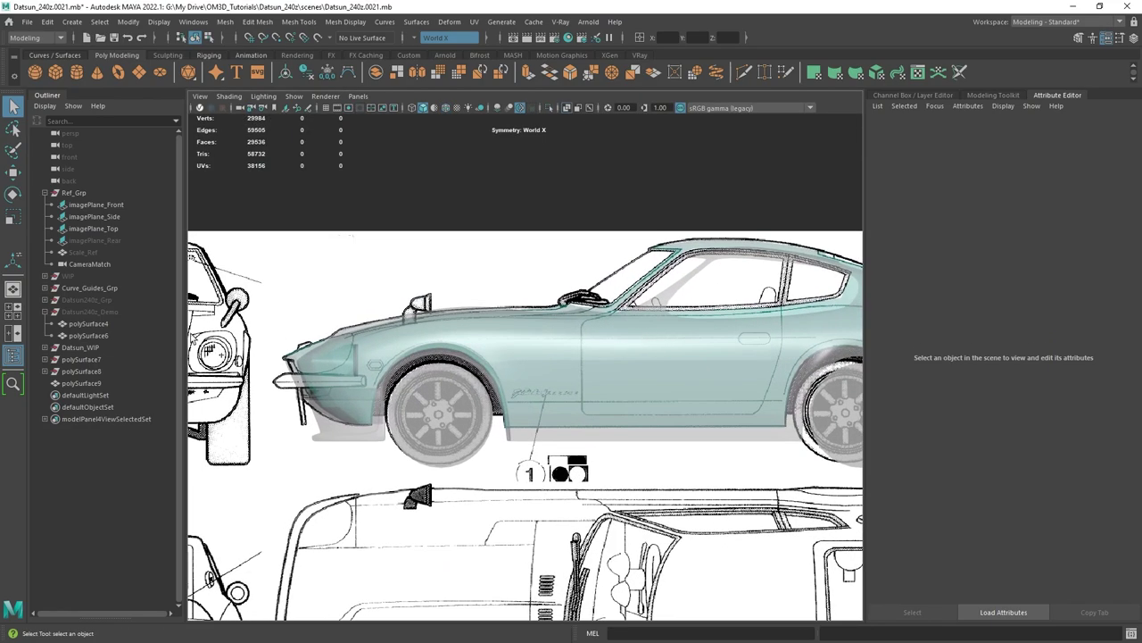
Turn off the smooth mesh preview for the Datsun_WIP group.
{"action": "left_click", "coordinate": [81, 348]}
{"action": "key", "text": "f"}
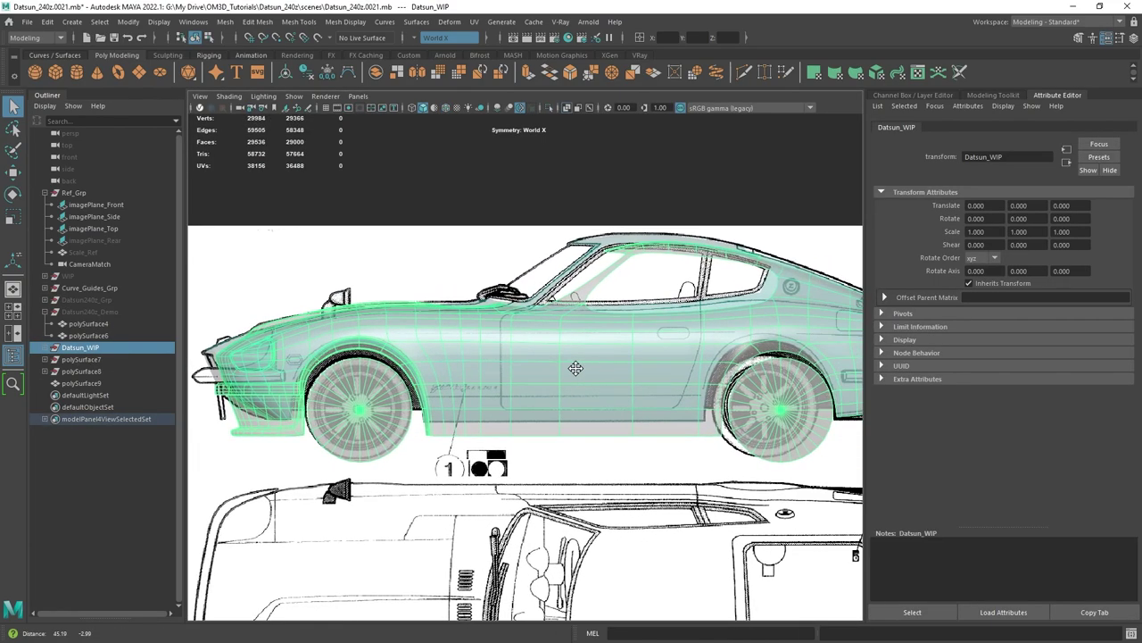
{"action": "key", "text": "1"}
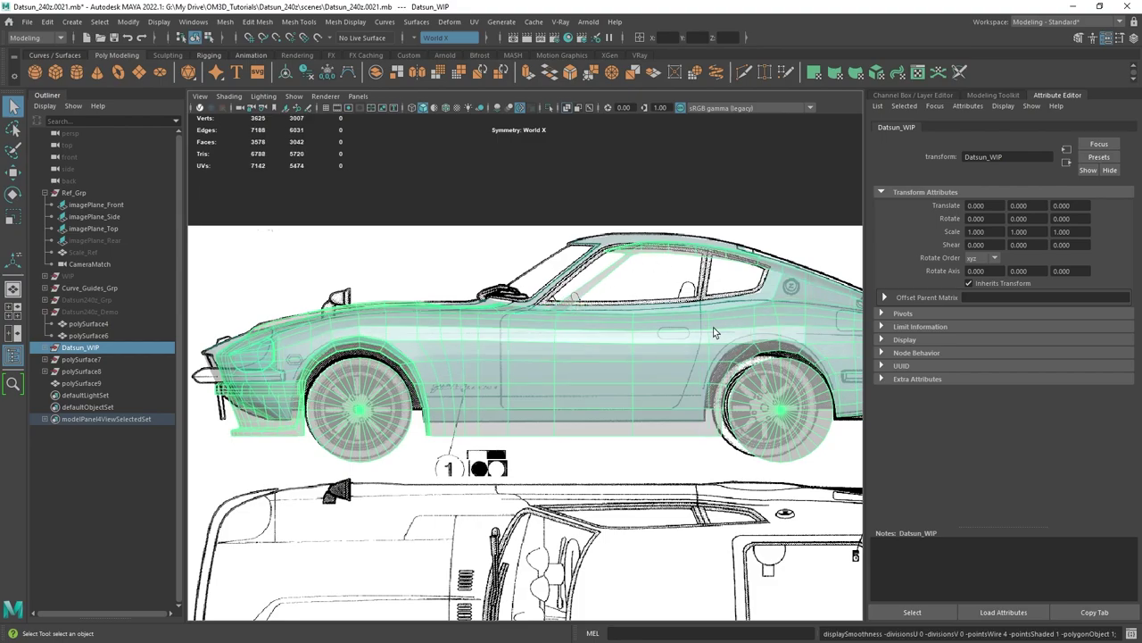
{"action": "scroll", "coordinate": [713, 326], "scroll_direction": "down", "scroll_amount": 2}
Move polySurface9 in the perspective view to Translate X 190.059 so it sits beside the WIP car.
{"action": "key", "text": "space"}
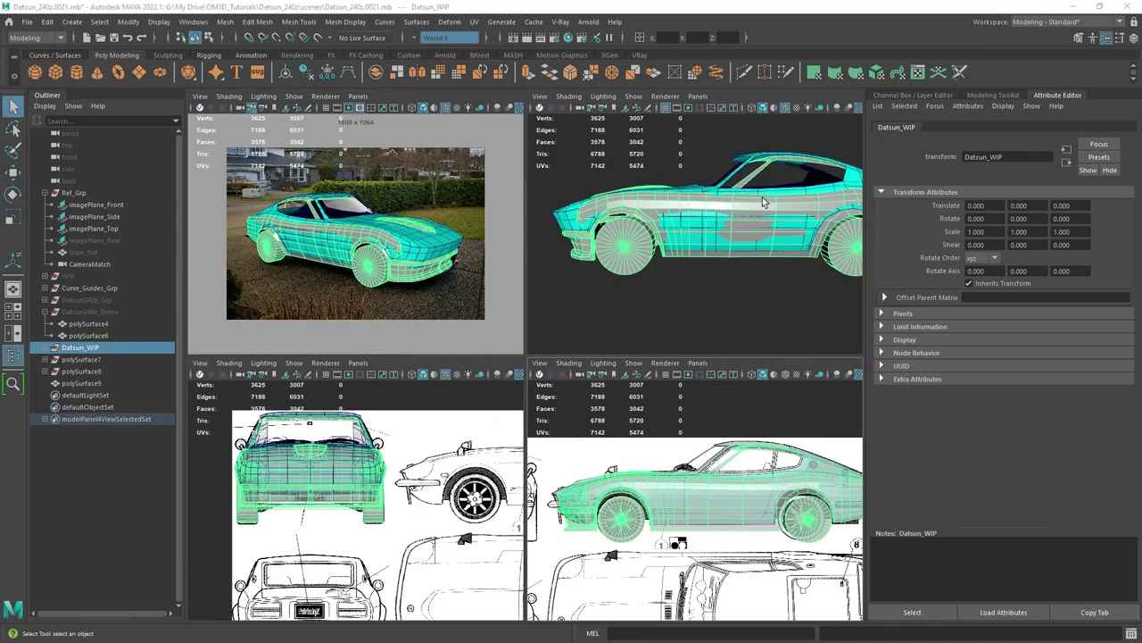
{"action": "key", "text": "space"}
{"action": "left_click_drag", "start_coordinate": [625, 276], "coordinate": [698, 303], "text": "alt"}
{"action": "scroll", "coordinate": [620, 327], "scroll_direction": "down", "scroll_amount": 3}
{"action": "key", "text": "w"}
{"action": "left_click", "coordinate": [539, 344]}
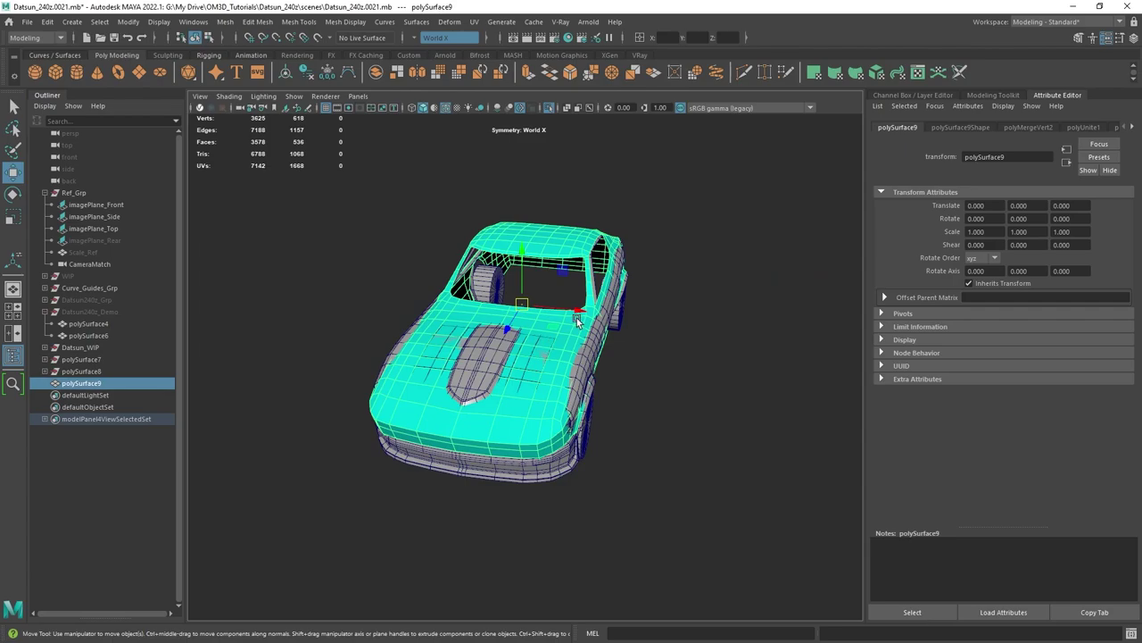
{"action": "left_click_drag", "start_coordinate": [580, 312], "coordinate": [535, 343]}
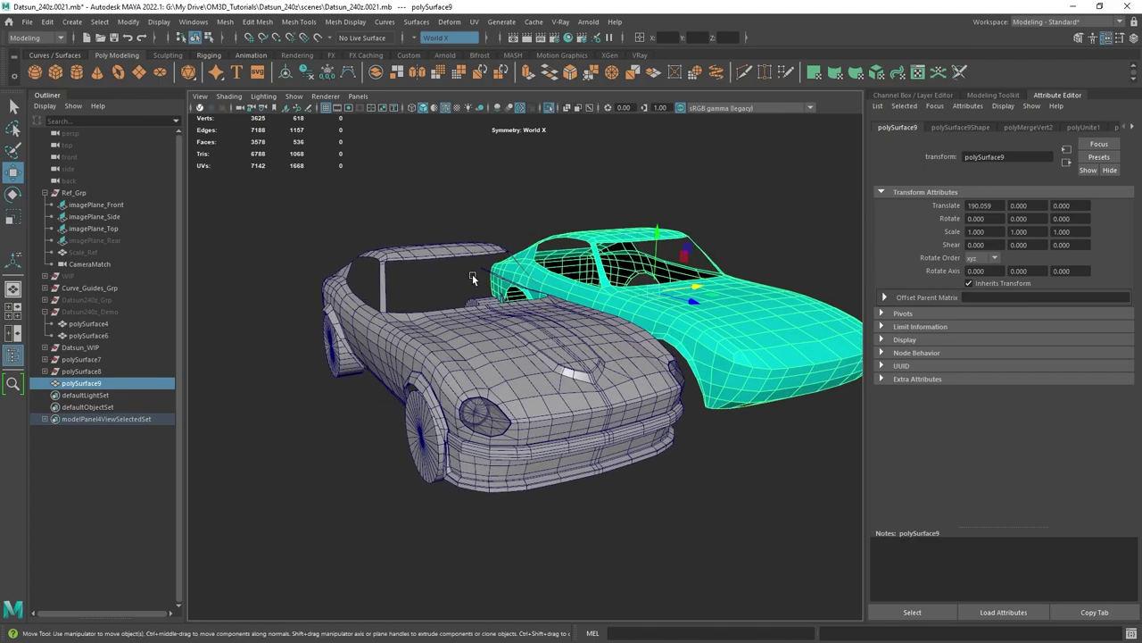
{"action": "left_click_drag", "start_coordinate": [473, 278], "coordinate": [605, 340], "text": "alt"}
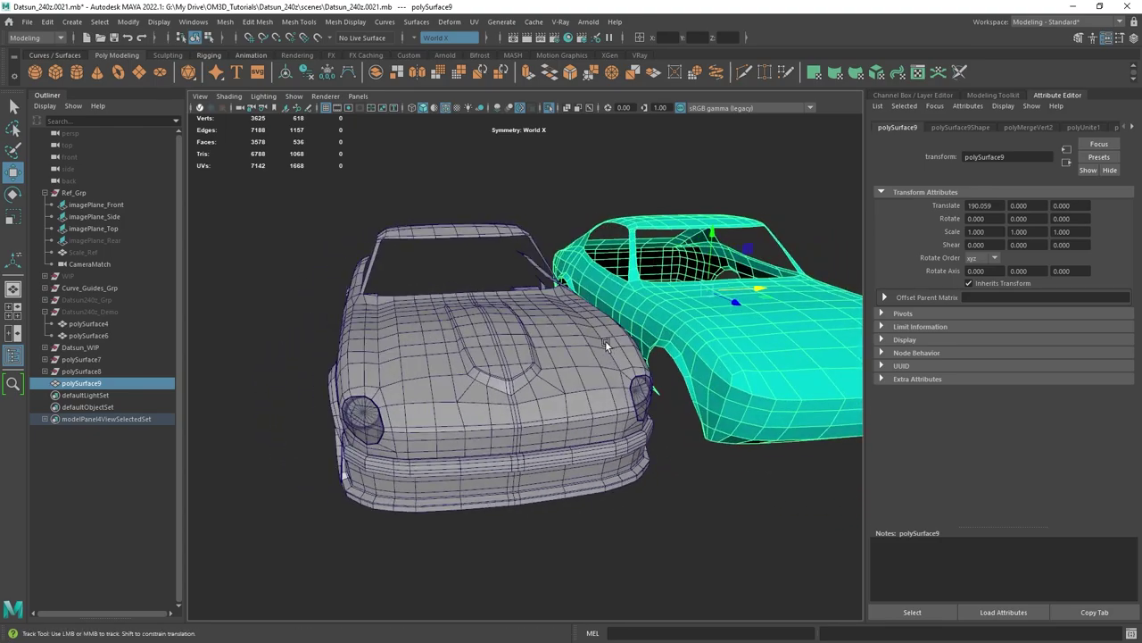
Undo the last move of polySurface9, and hide the Datsun_WIP group.
{"action": "key", "text": "ctrl+z"}
{"action": "left_click_drag", "start_coordinate": [683, 303], "coordinate": [496, 368], "text": "alt"}
{"action": "middle_click_drag", "start_coordinate": [98, 383], "coordinate": [95, 347]}
{"action": "left_click_drag", "start_coordinate": [285, 375], "coordinate": [465, 380], "text": "alt"}
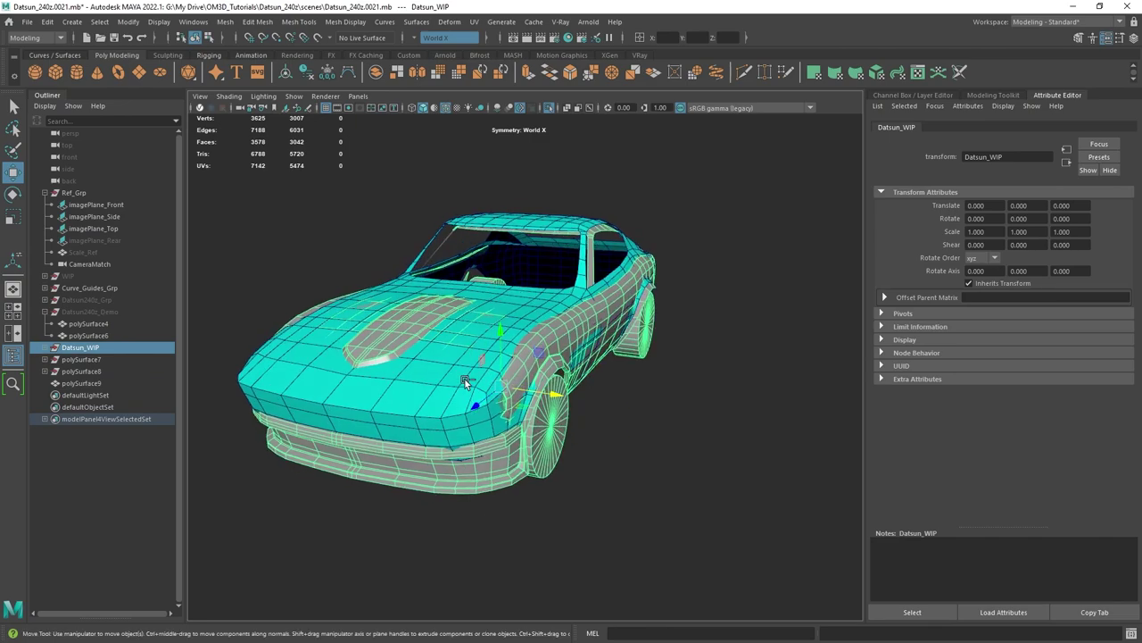
{"action": "key", "text": "ctrl+h"}
Turn off isolate selection in the perspective view, leaving polySurface9 deselected.
{"action": "left_click_drag", "start_coordinate": [688, 316], "coordinate": [636, 333], "text": "alt"}
{"action": "key", "text": "ctrl+1"}
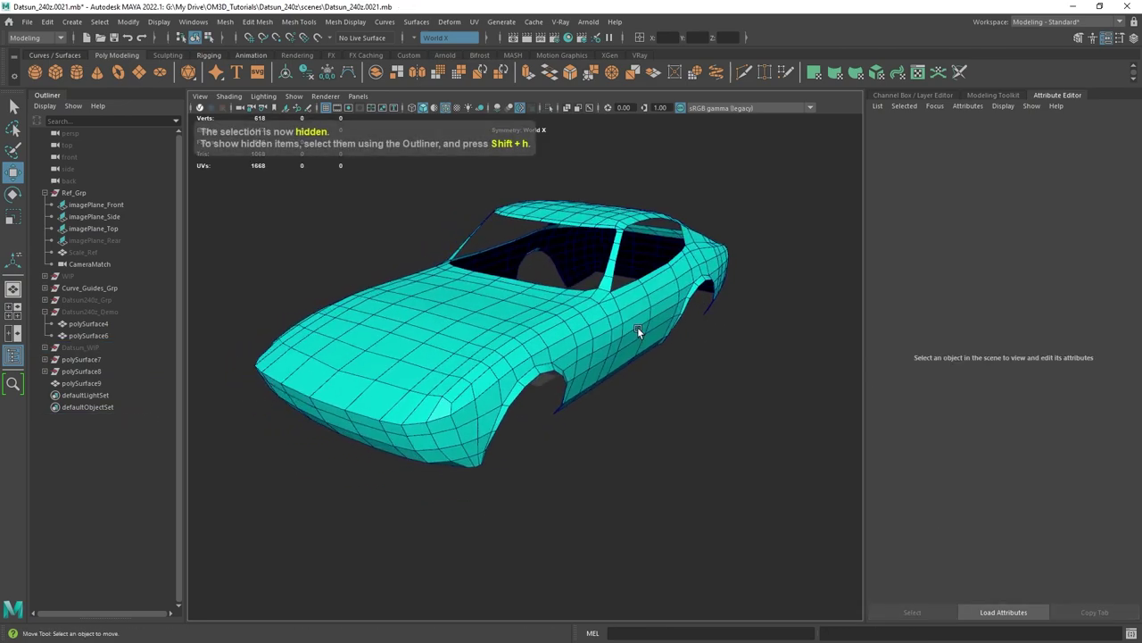
{"action": "left_click", "coordinate": [662, 331]}
{"action": "key", "text": "ctrl+1"}
{"action": "key", "text": "ctrl+shift+h"}
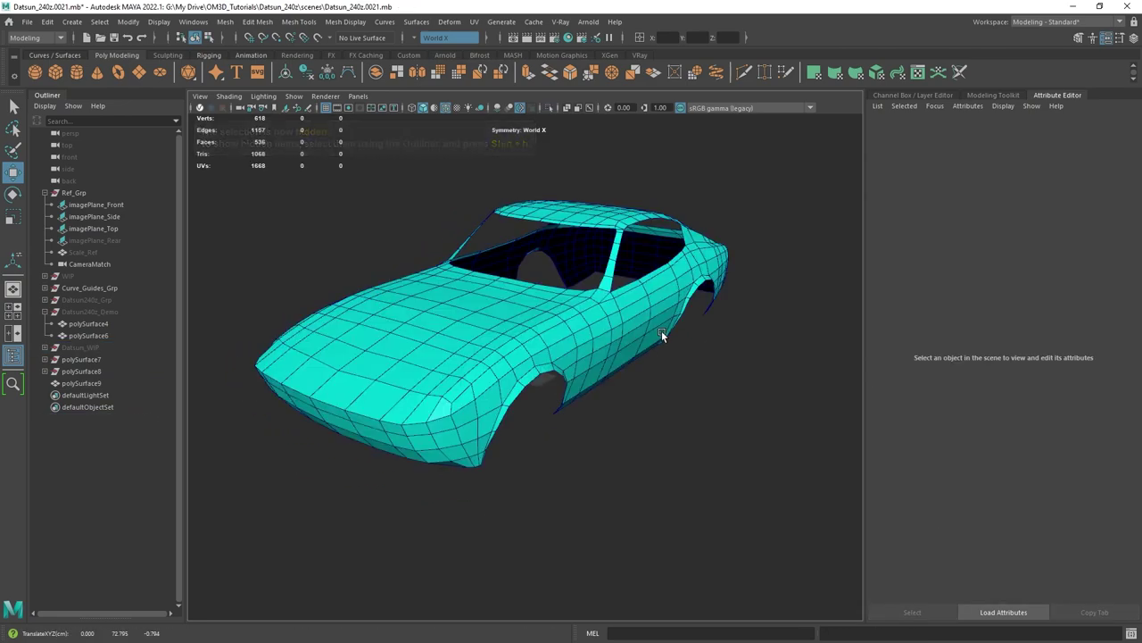
Show the four-view layout and examine the car photos on the reference board, from the street shots to the wide-fender cars.
{"action": "key", "text": "space"}
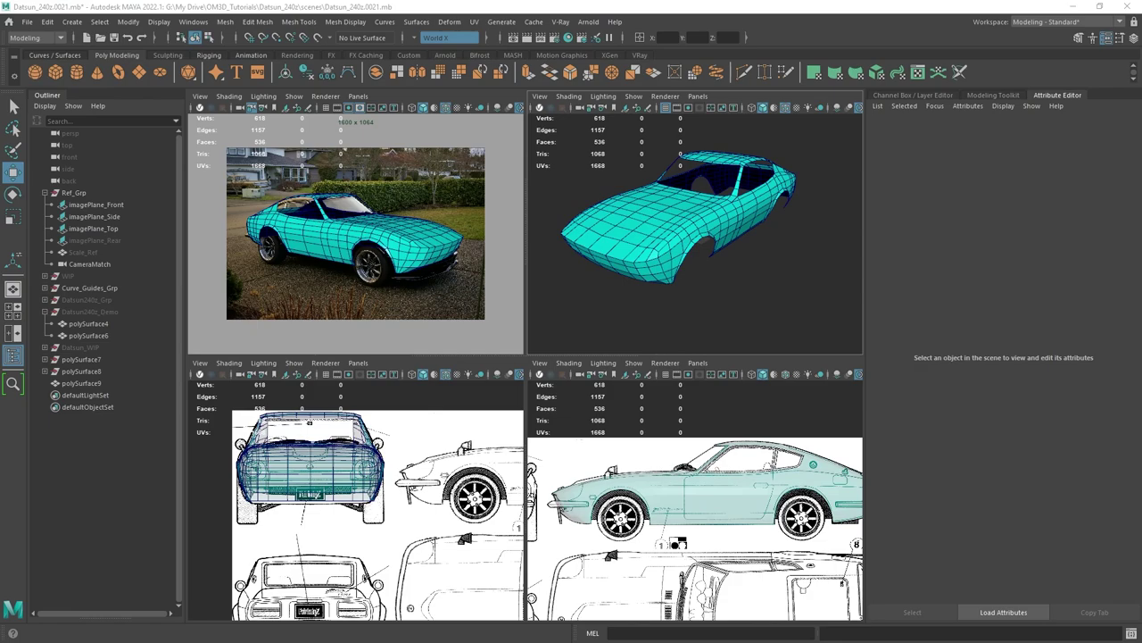
{"action": "right_click_drag", "start_coordinate": [1141, 482], "coordinate": [793, 342]}
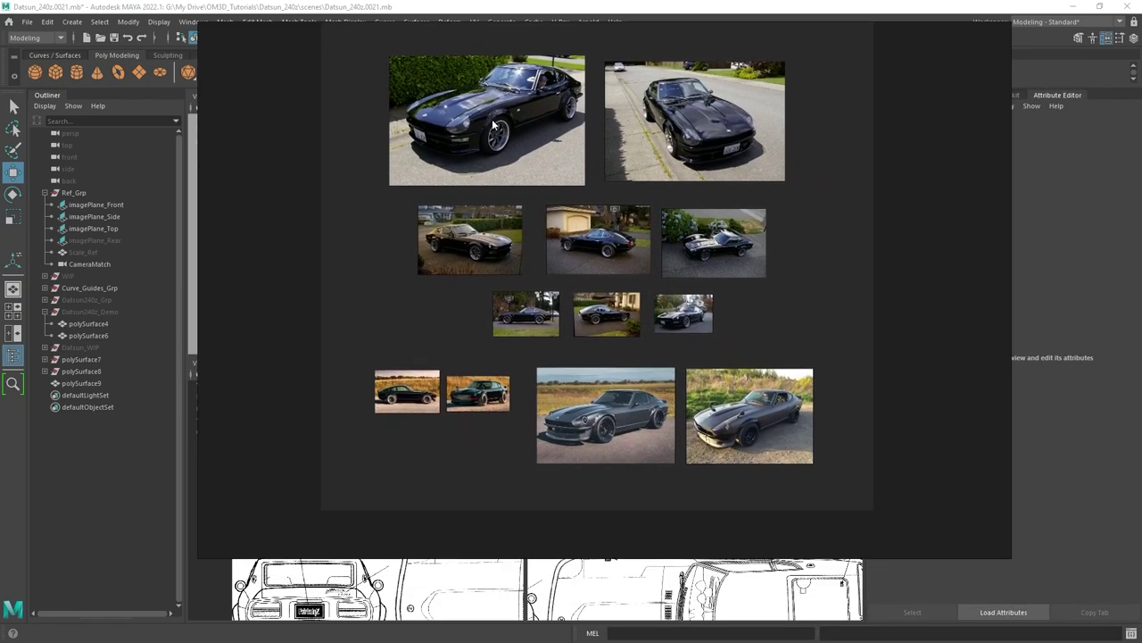
{"action": "scroll", "coordinate": [492, 114], "scroll_direction": "up", "scroll_amount": 2}
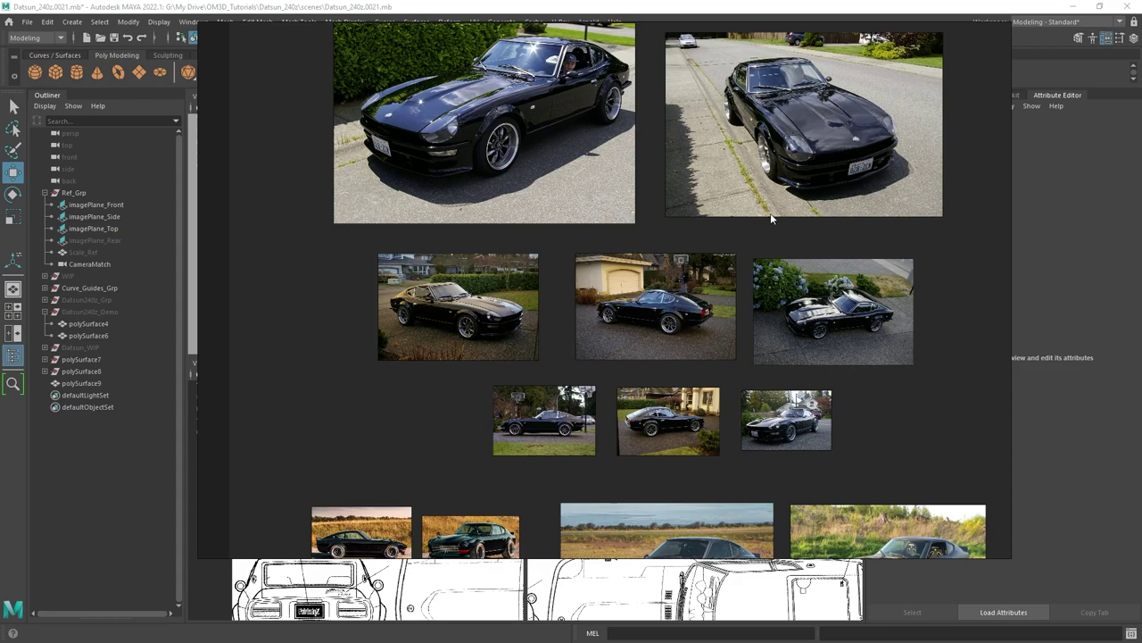
{"action": "middle_click_drag", "start_coordinate": [738, 250], "coordinate": [774, 111]}
{"action": "scroll", "coordinate": [534, 186], "scroll_direction": "up", "scroll_amount": 2}
{"action": "middle_click_drag", "start_coordinate": [626, 208], "coordinate": [505, 173]}
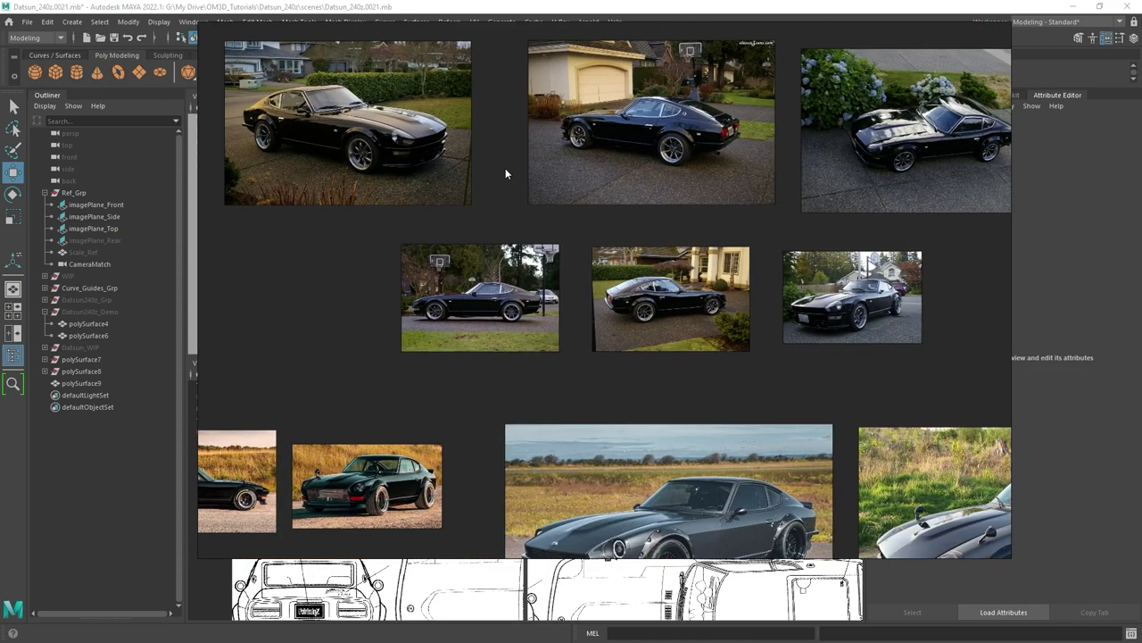
{"action": "middle_click_drag", "start_coordinate": [683, 204], "coordinate": [711, 87]}
{"action": "middle_click_drag", "start_coordinate": [424, 314], "coordinate": [503, 211]}
{"action": "scroll", "coordinate": [503, 211], "scroll_direction": "up", "scroll_amount": 1}
{"action": "scroll", "coordinate": [334, 256], "scroll_direction": "up", "scroll_amount": 2}
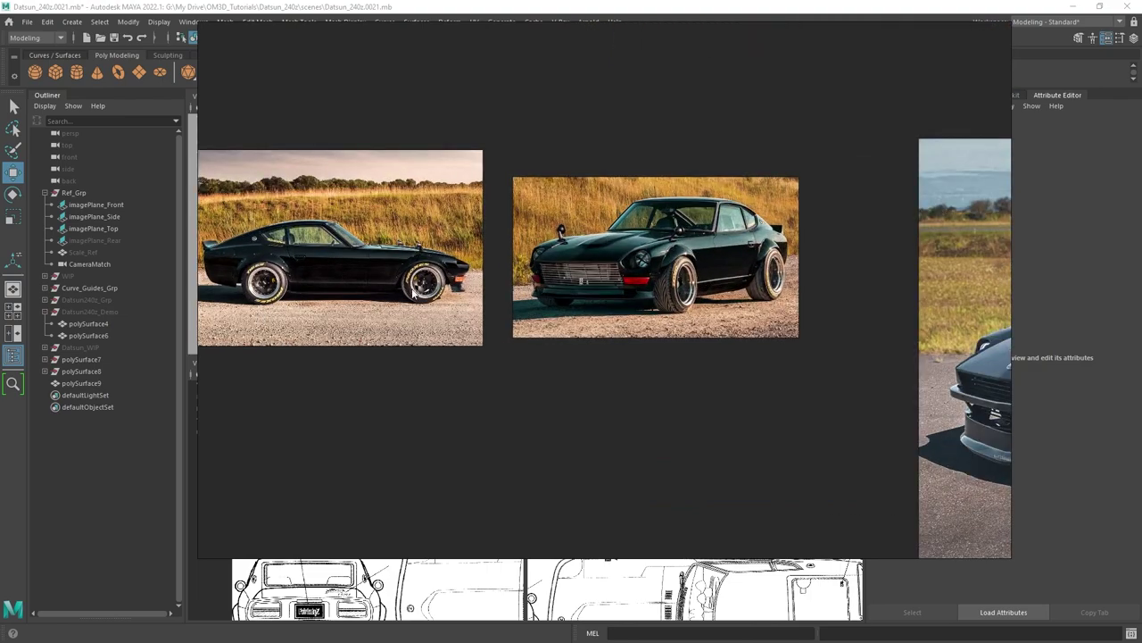
{"action": "middle_click_drag", "start_coordinate": [750, 306], "coordinate": [511, 228]}
{"action": "middle_click_drag", "start_coordinate": [870, 317], "coordinate": [776, 311]}
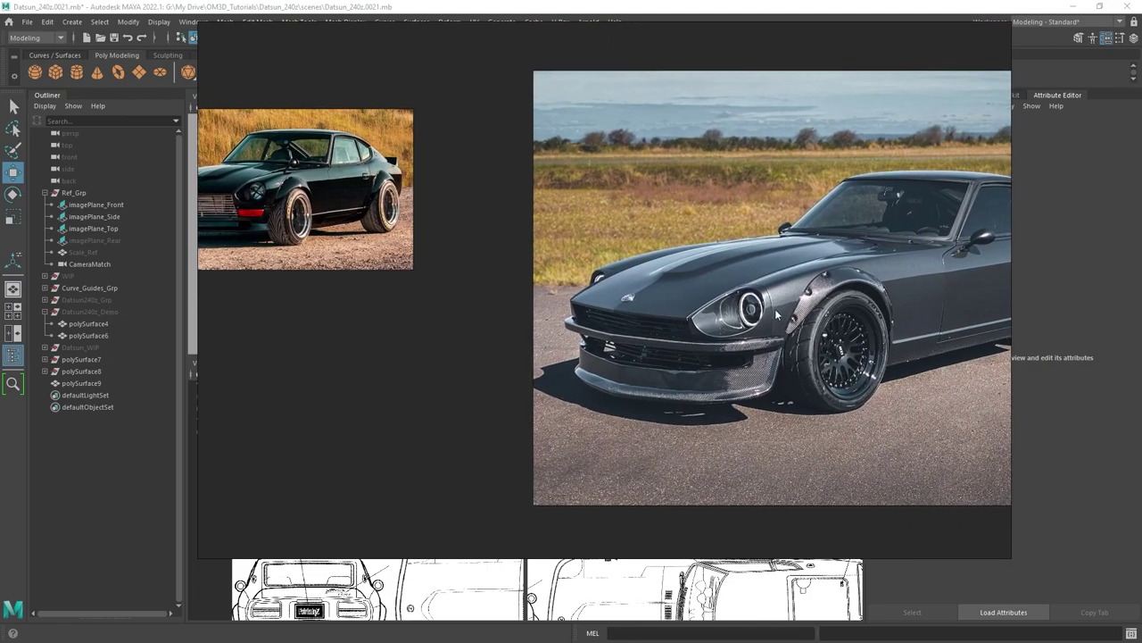
{"action": "scroll", "coordinate": [808, 321], "scroll_direction": "down", "scroll_amount": 2}
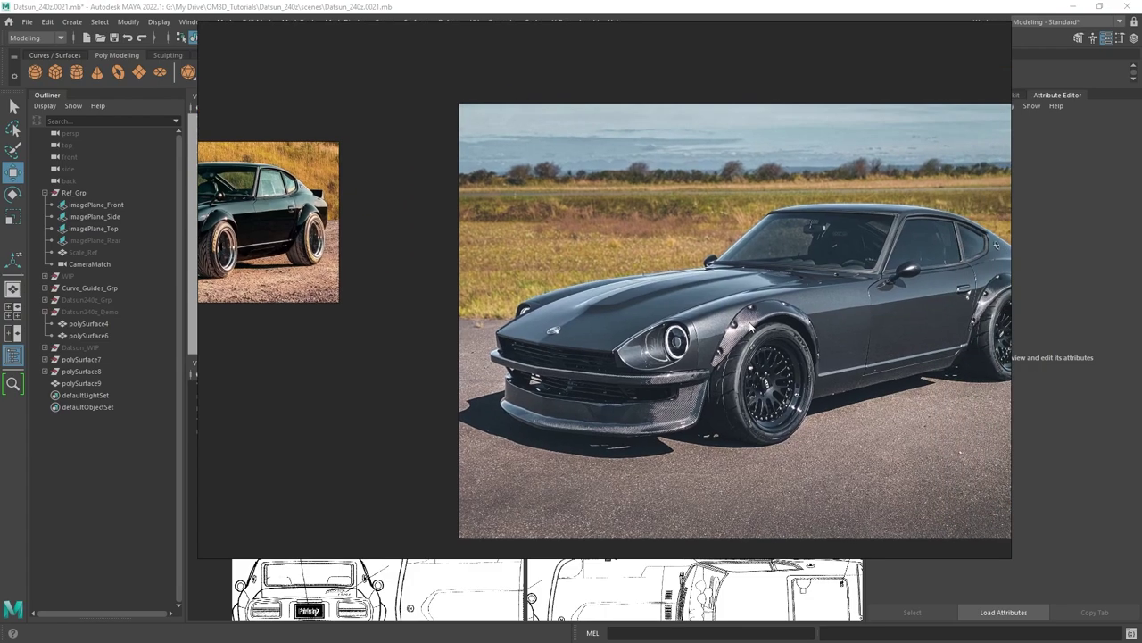
{"action": "scroll", "coordinate": [820, 315], "scroll_direction": "down", "scroll_amount": 3}
{"action": "scroll", "coordinate": [754, 271], "scroll_direction": "down", "scroll_amount": 1}
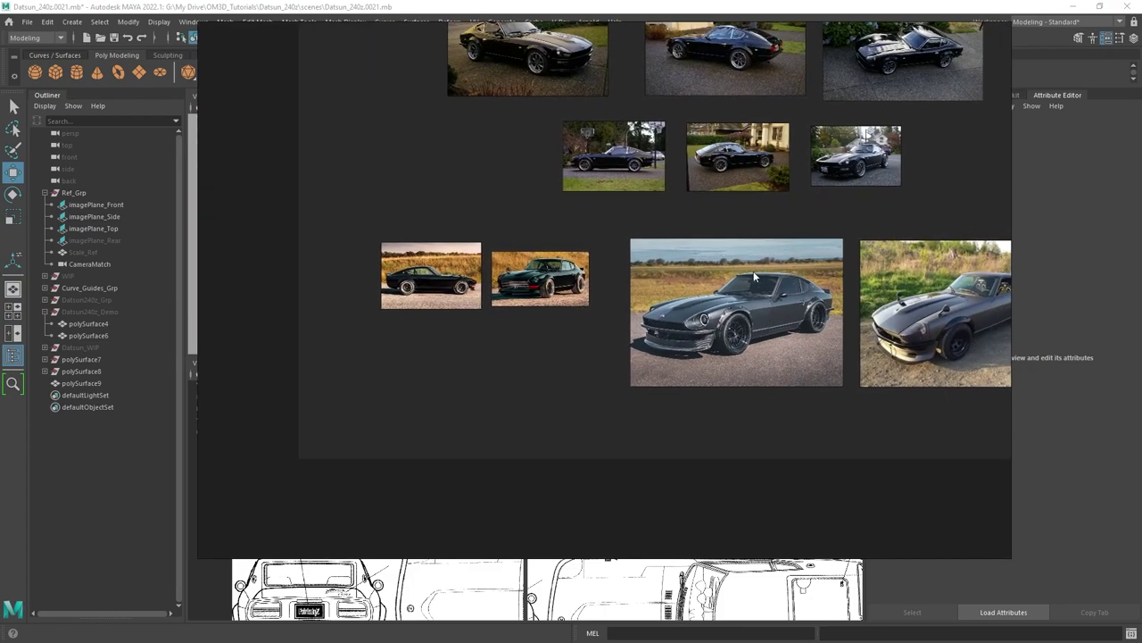
Compare the two large wide-fender car photos on the reference board up close, and return to the four-view layout.
{"action": "middle_click_drag", "start_coordinate": [868, 270], "coordinate": [783, 224]}
{"action": "scroll", "coordinate": [832, 386], "scroll_direction": "up", "scroll_amount": 2}
{"action": "scroll", "coordinate": [785, 273], "scroll_direction": "up", "scroll_amount": 2}
{"action": "scroll", "coordinate": [825, 318], "scroll_direction": "up", "scroll_amount": 1}
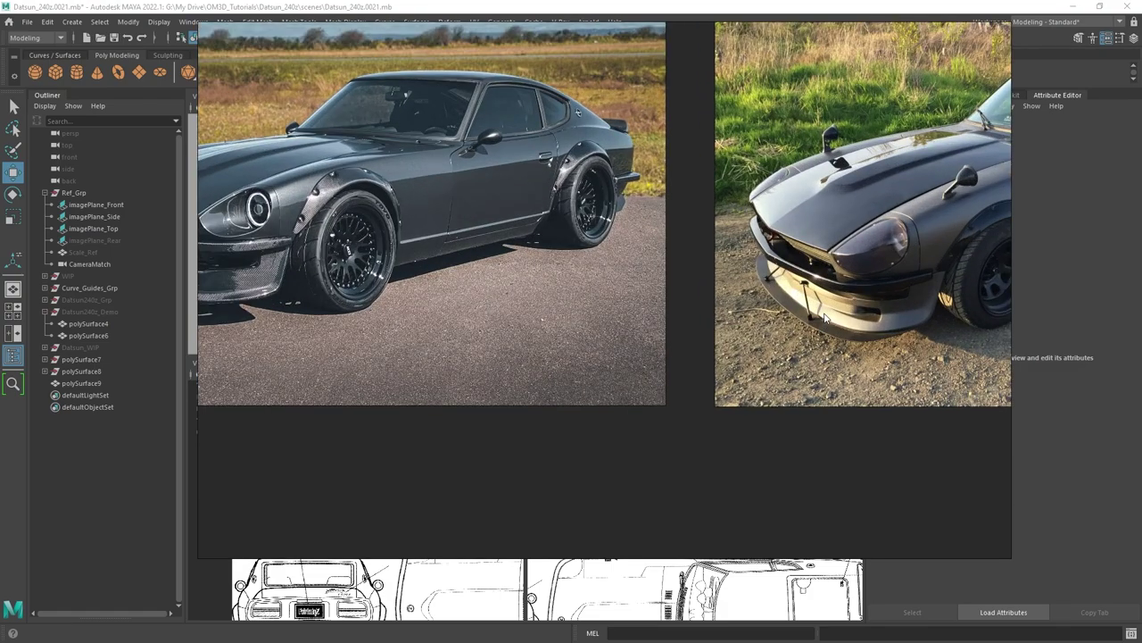
{"action": "middle_click_drag", "start_coordinate": [648, 285], "coordinate": [898, 301]}
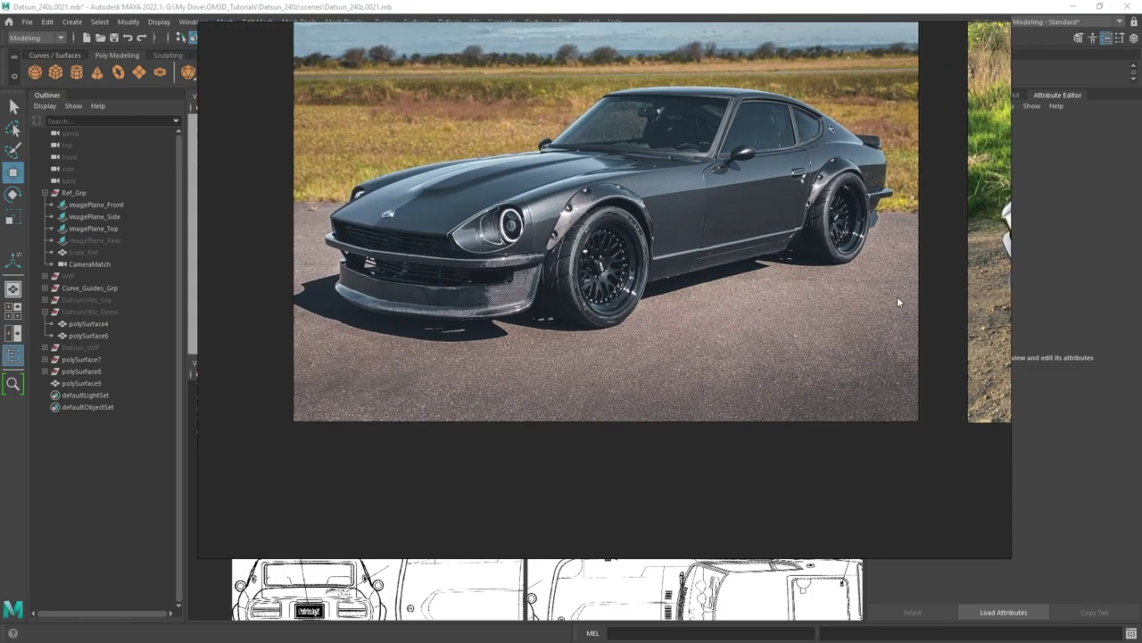
{"action": "middle_click_drag", "start_coordinate": [460, 270], "coordinate": [812, 347]}
{"action": "middle_click_drag", "start_coordinate": [353, 252], "coordinate": [662, 336]}
{"action": "scroll", "coordinate": [591, 297], "scroll_direction": "down", "scroll_amount": 4}
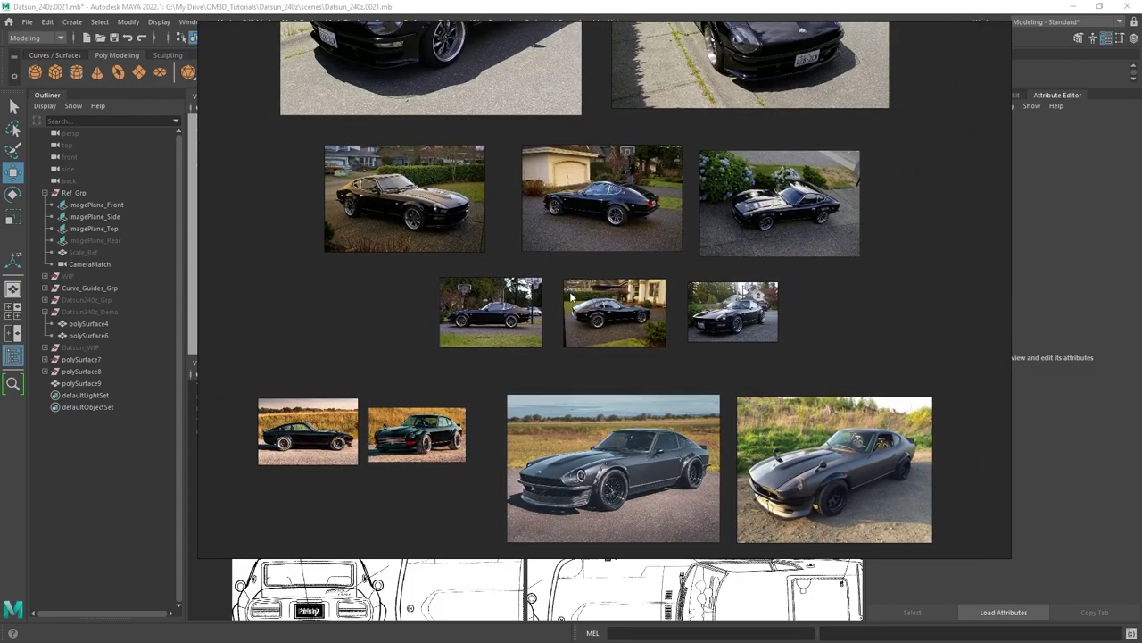
{"action": "middle_click_drag", "start_coordinate": [552, 144], "coordinate": [565, 243]}
{"action": "right_click_drag", "start_coordinate": [551, 246], "coordinate": [1141, 357]}
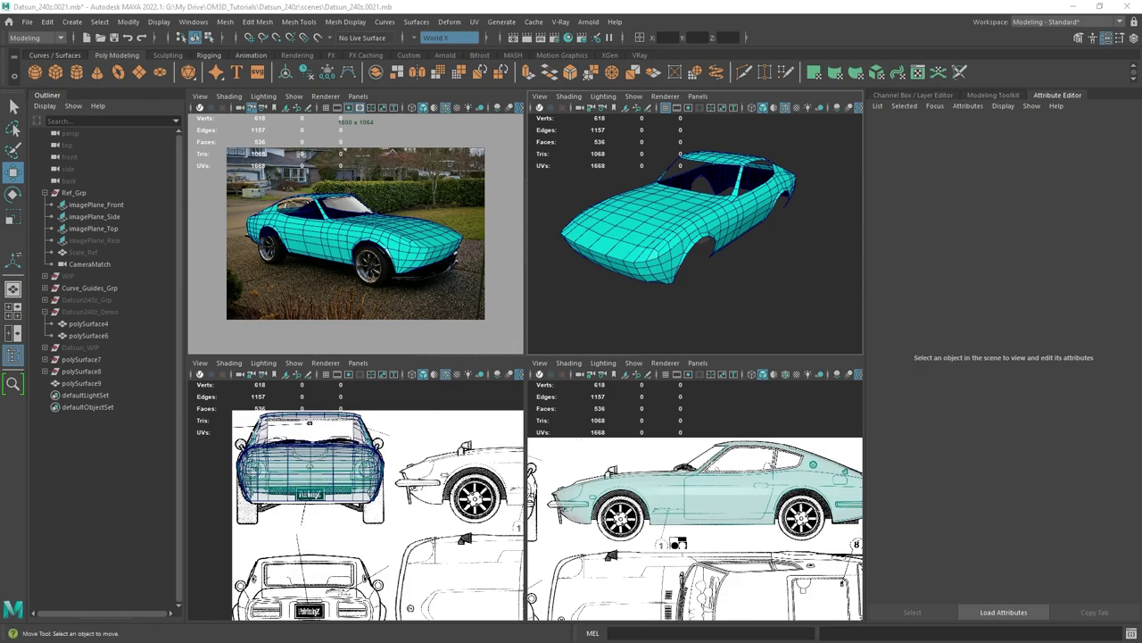
Enable backface culling for polySurface9 in the maximized camera-match view.
{"action": "key", "text": "q"}
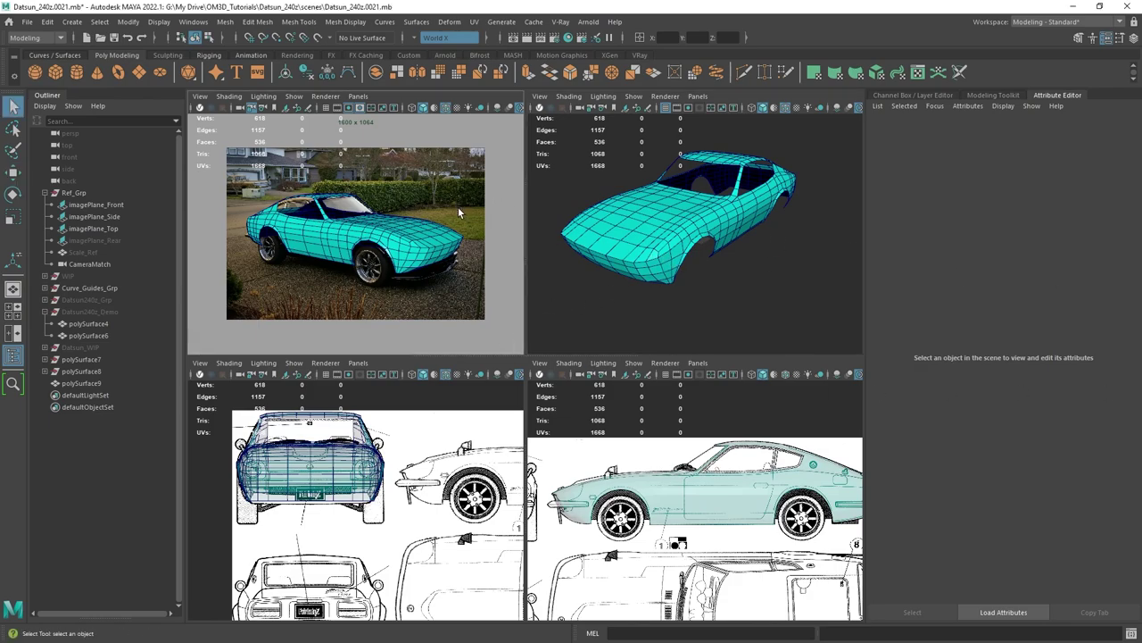
{"action": "key", "text": "space"}
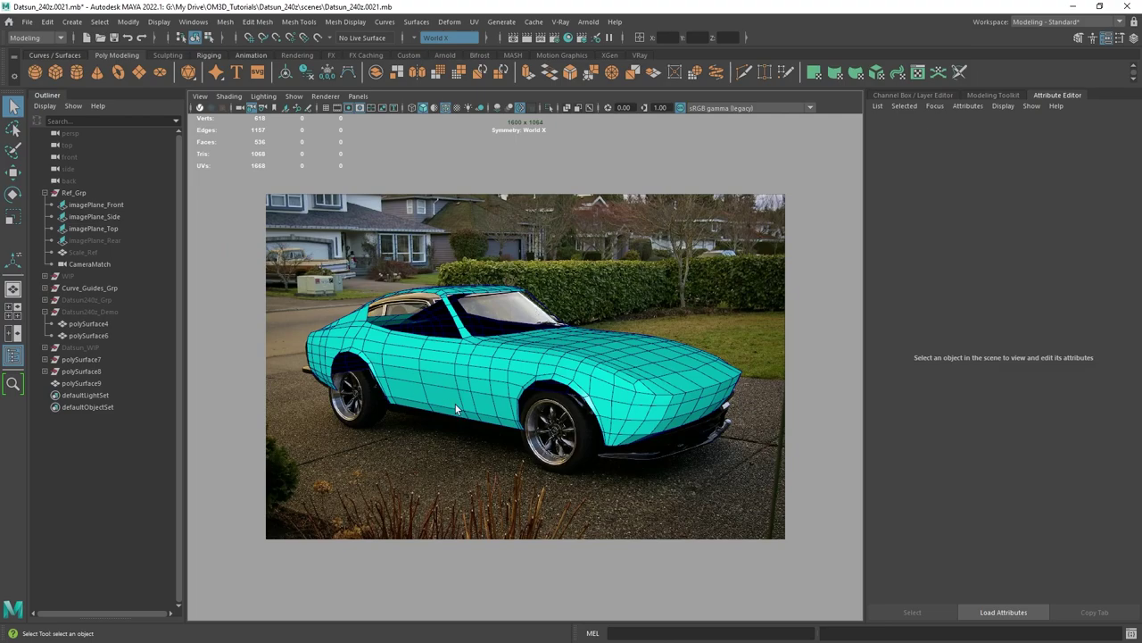
{"action": "left_click", "coordinate": [486, 336]}
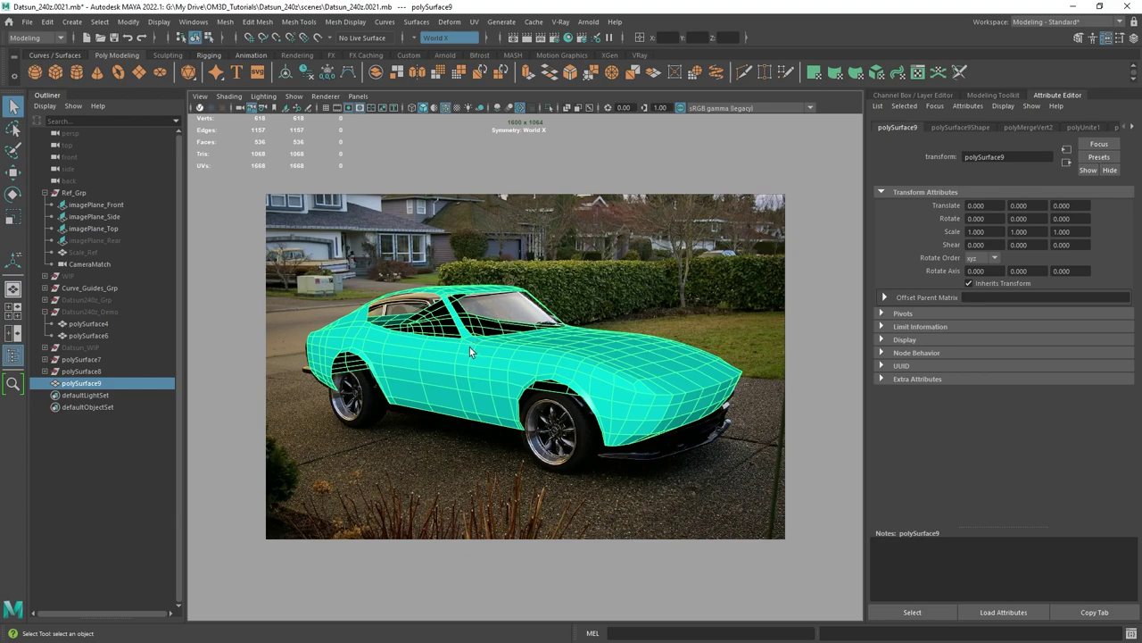
{"action": "left_click", "coordinate": [159, 22]}
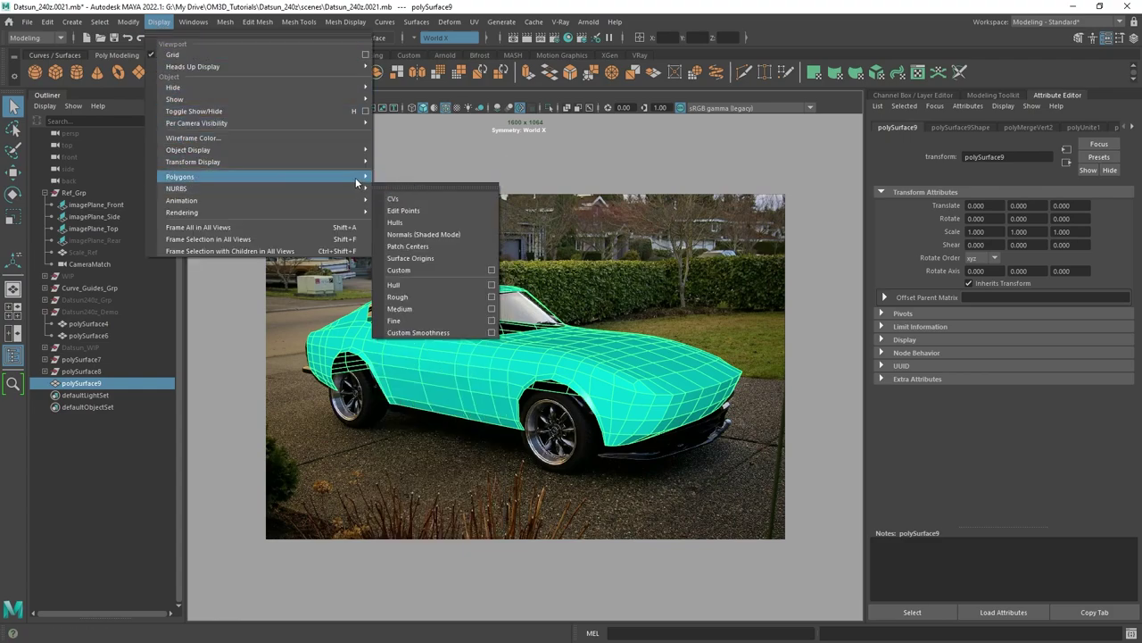
{"action": "mouse_move", "coordinate": [340, 177]}
{"action": "left_click", "coordinate": [434, 177]}
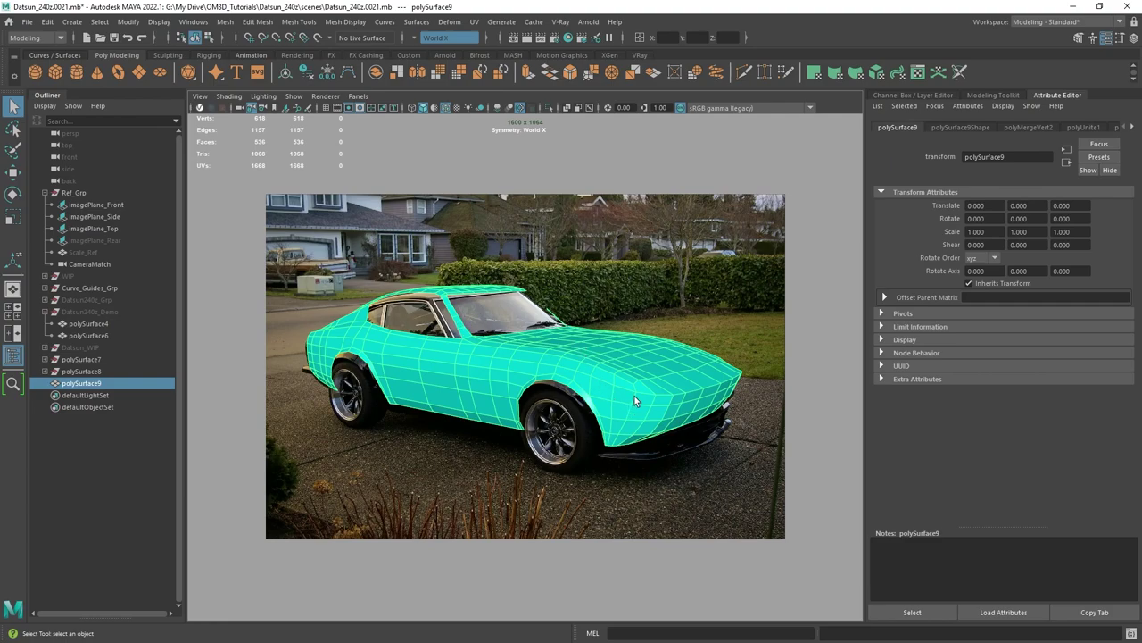
Toggle X-ray shading on and off to check the body against the photo in the camera-match view.
{"action": "key", "text": "alt+x"}
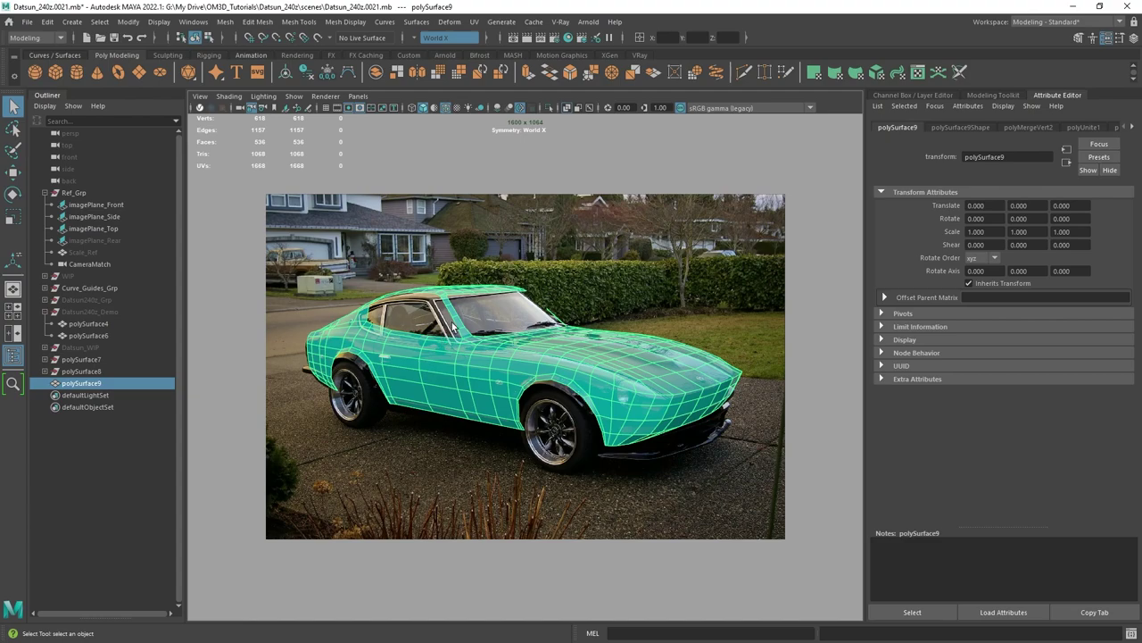
{"action": "key", "text": "alt+x"}
{"action": "key", "text": "alt"}
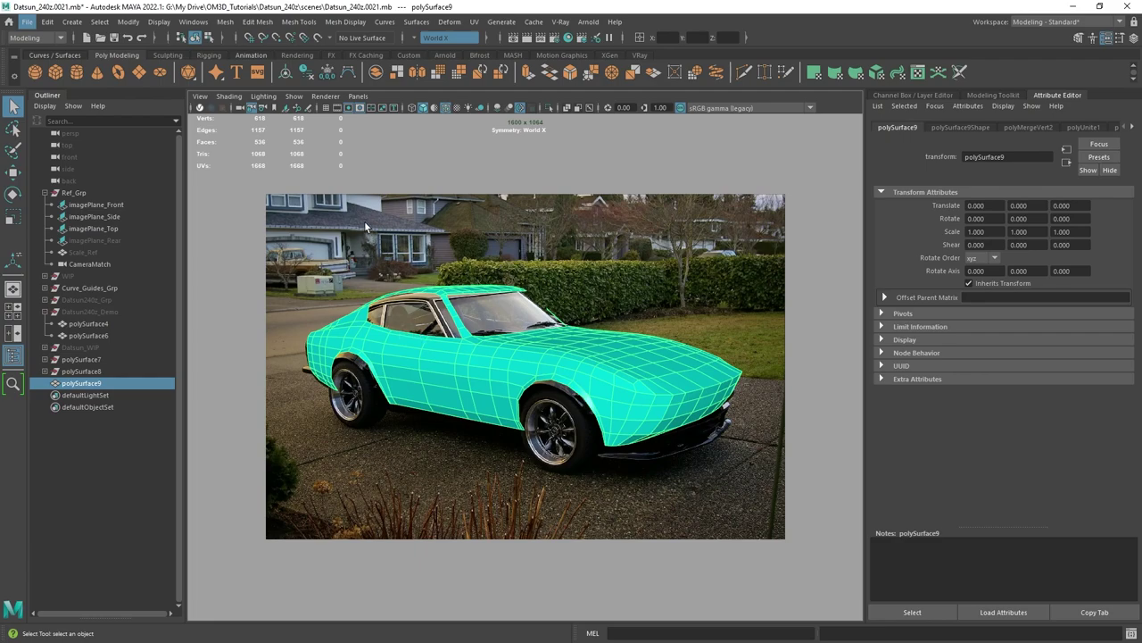
Create a Lattice deformer around polySurface9 in the perspective view and inspect the body inside its cage.
{"action": "key", "text": "space"}
{"action": "key", "text": "space"}
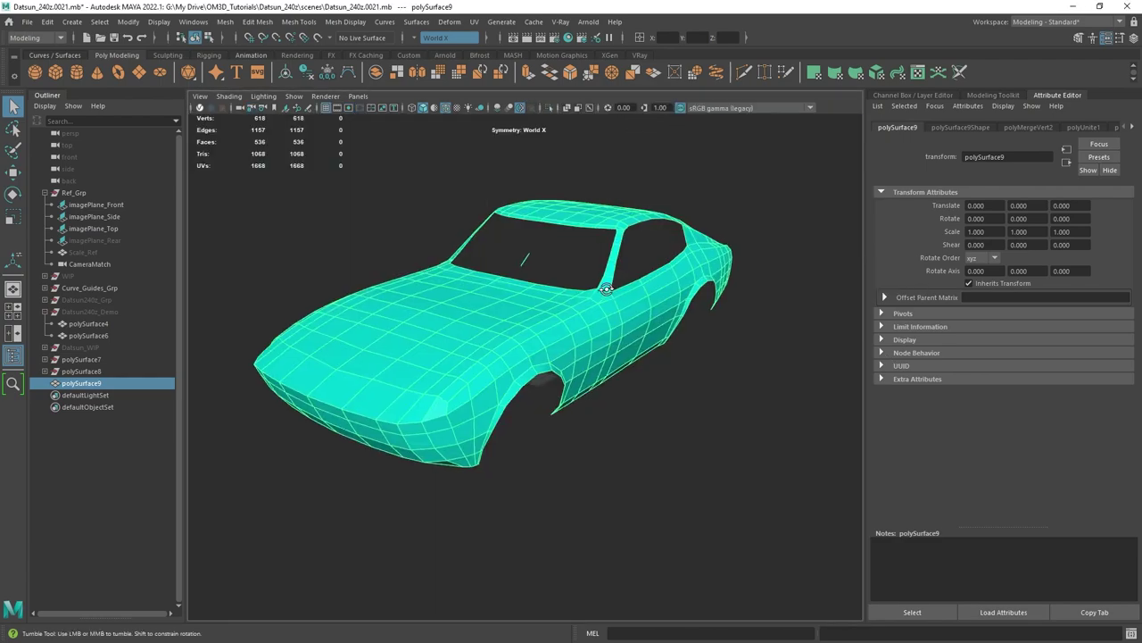
{"action": "left_click_drag", "start_coordinate": [674, 267], "coordinate": [581, 306], "text": "alt"}
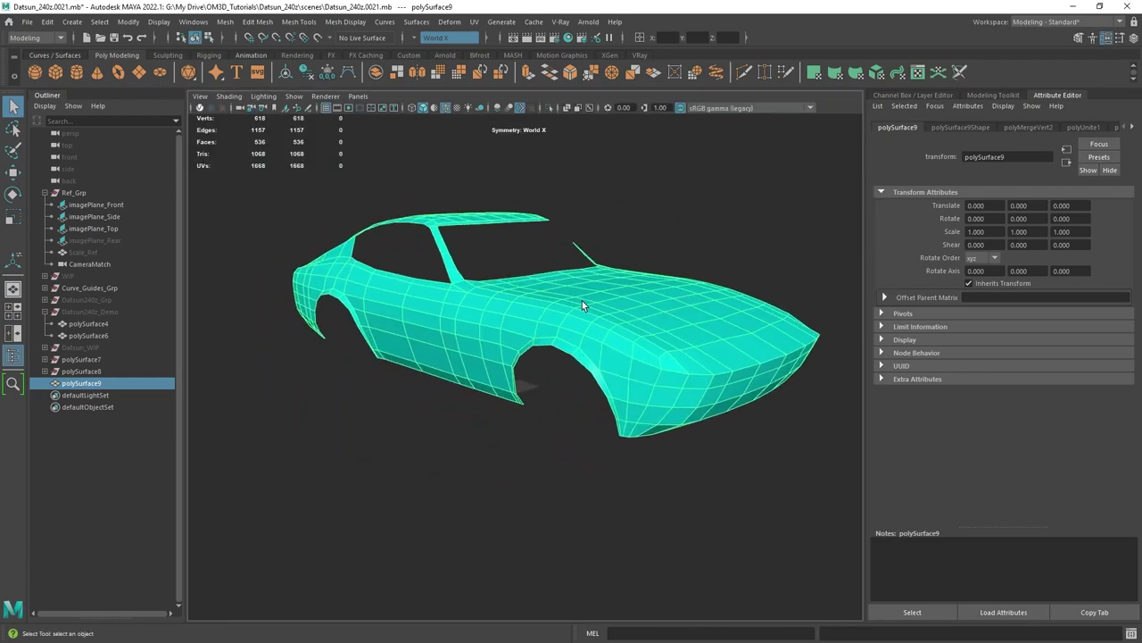
{"action": "left_click", "coordinate": [446, 22]}
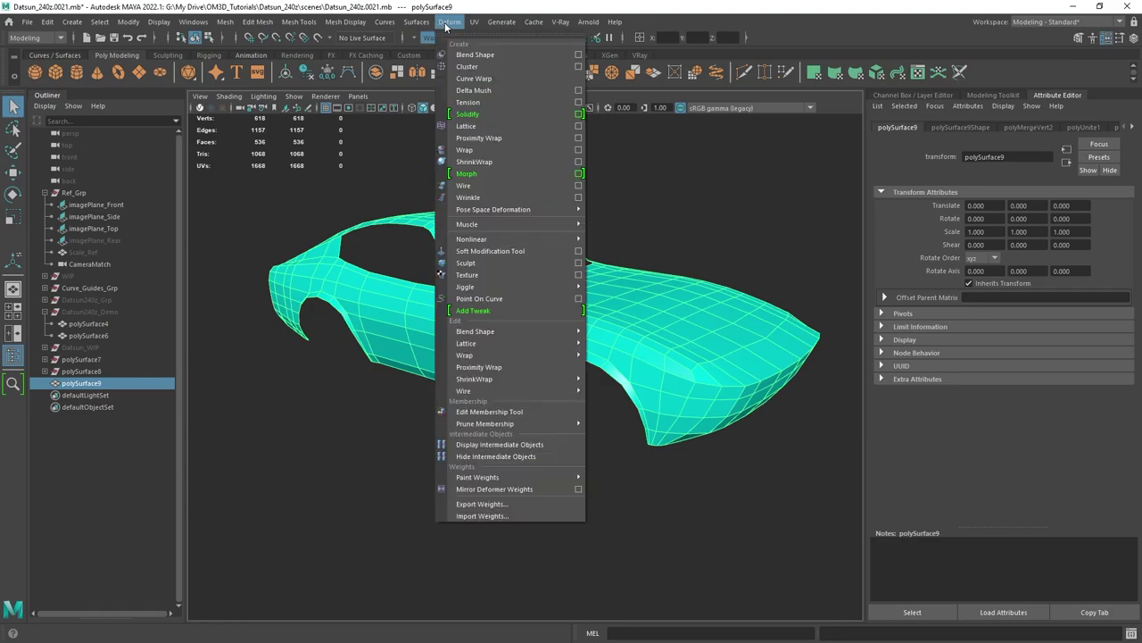
{"action": "left_click", "coordinate": [464, 127]}
{"action": "left_click_drag", "start_coordinate": [485, 158], "coordinate": [633, 310], "text": "alt"}
{"action": "scroll", "coordinate": [634, 302], "scroll_direction": "down", "scroll_amount": 4}
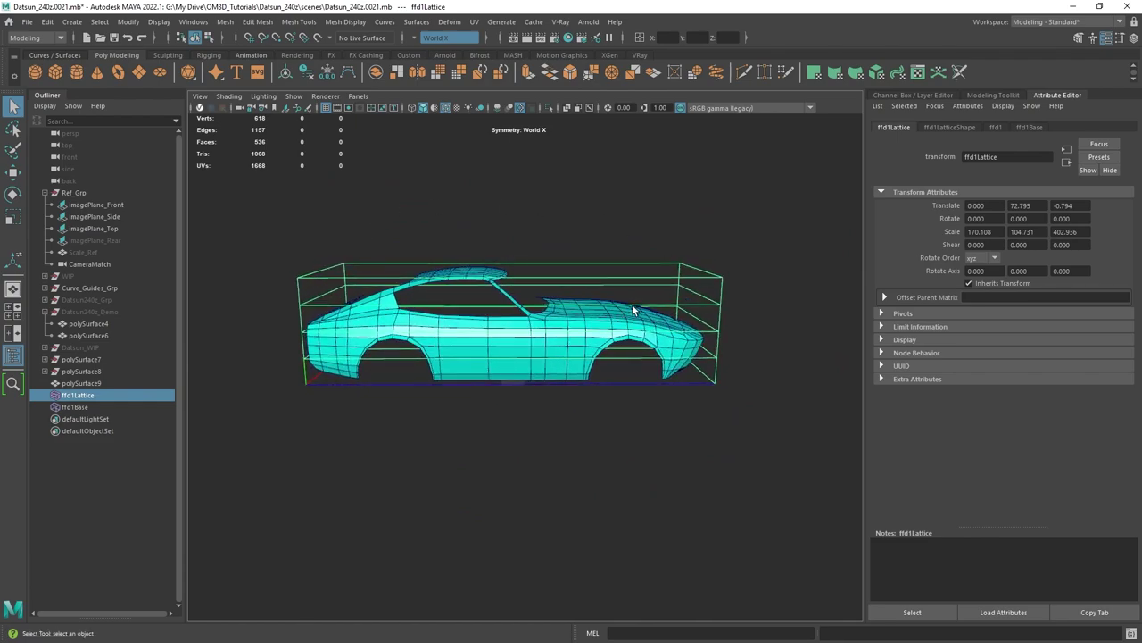
{"action": "left_click", "coordinate": [527, 351]}
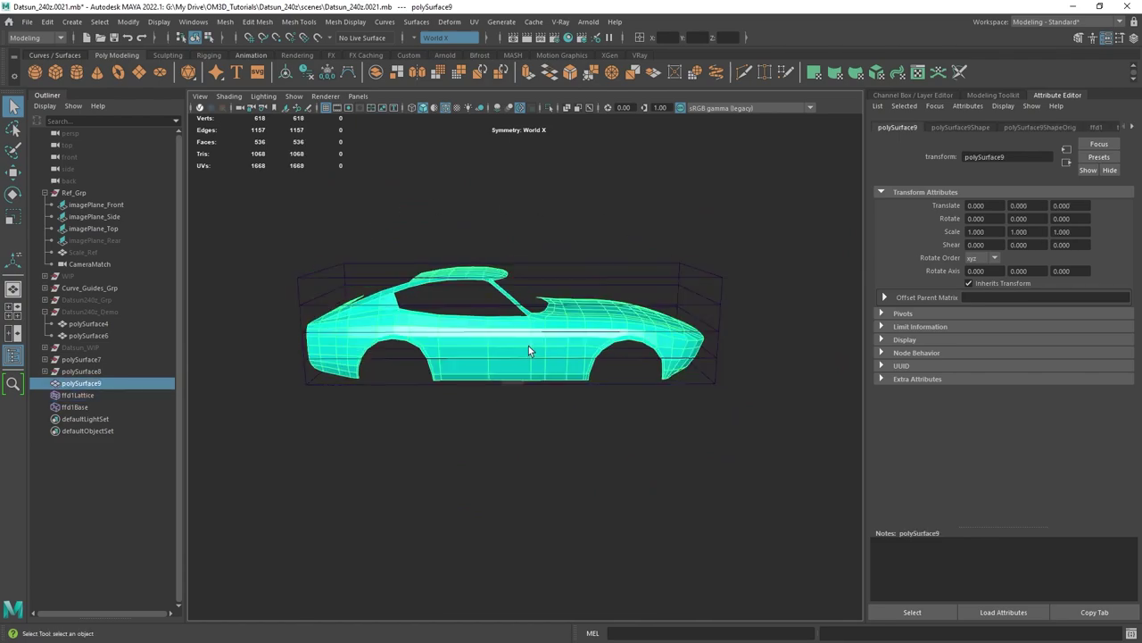
{"action": "left_click_drag", "start_coordinate": [528, 346], "coordinate": [799, 195], "text": "alt"}
{"action": "left_click_drag", "start_coordinate": [618, 251], "coordinate": [601, 282], "text": "alt"}
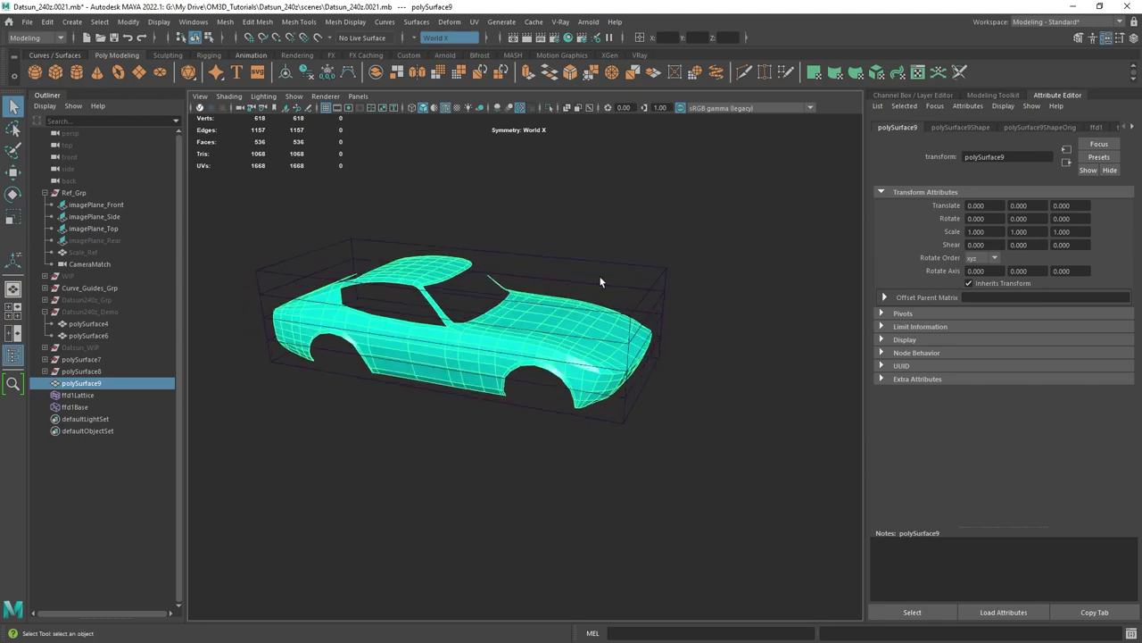
Set the divisions of ffd1Lattice to 3 in S and 5 in U.
{"action": "left_click_drag", "start_coordinate": [692, 281], "coordinate": [693, 281]}
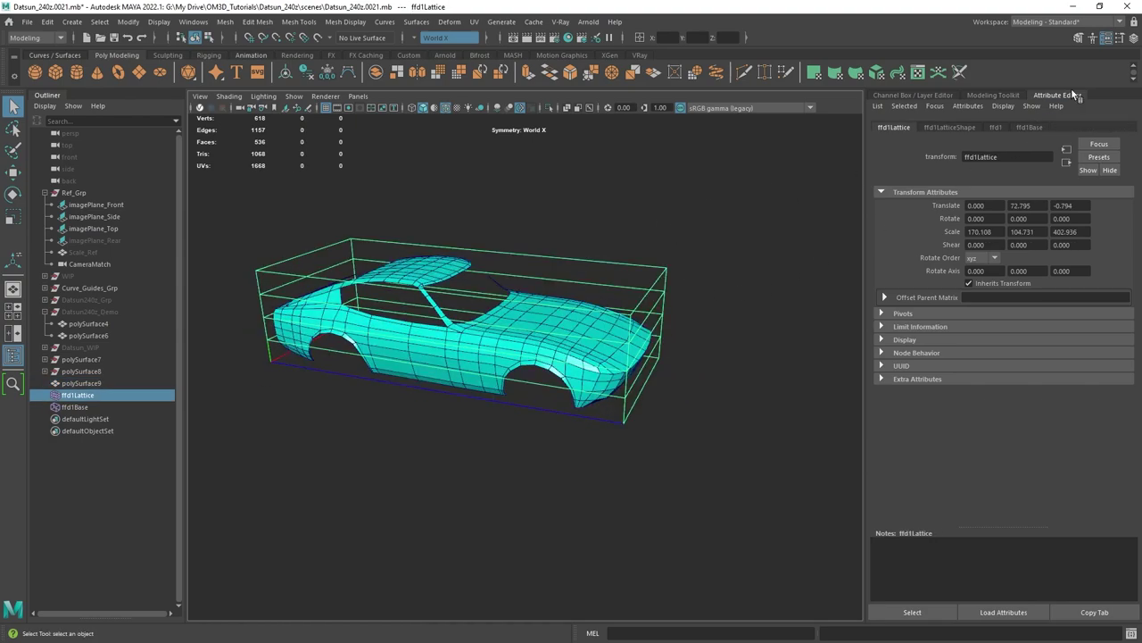
{"action": "left_click", "coordinate": [1132, 37]}
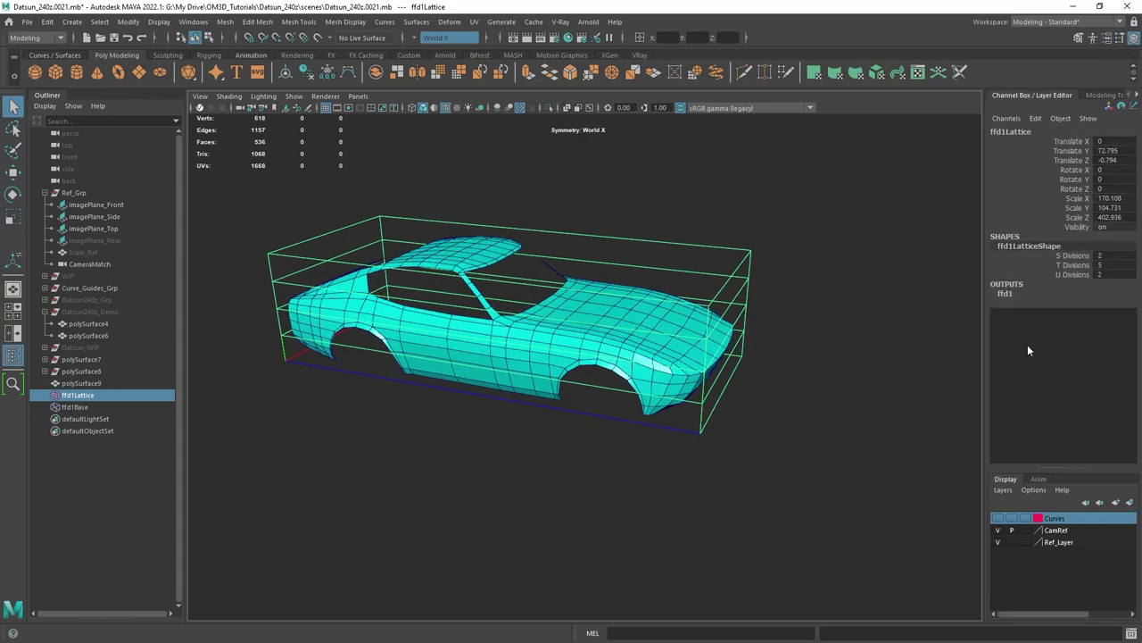
{"action": "double_click", "coordinate": [1116, 257]}
{"action": "key", "text": "Return"}
{"action": "left_click_drag", "start_coordinate": [742, 310], "coordinate": [667, 321], "text": "alt"}
{"action": "left_click", "coordinate": [1106, 273]}
{"action": "mouse_move", "coordinate": [509, 317]}
{"action": "left_mouse_down", "text": "alt"}
{"action": "mouse_move", "coordinate": [637, 337]}
{"action": "mouse_move", "coordinate": [683, 321]}
{"action": "mouse_move", "coordinate": [514, 312]}
{"action": "left_mouse_up", "text": "alt"}
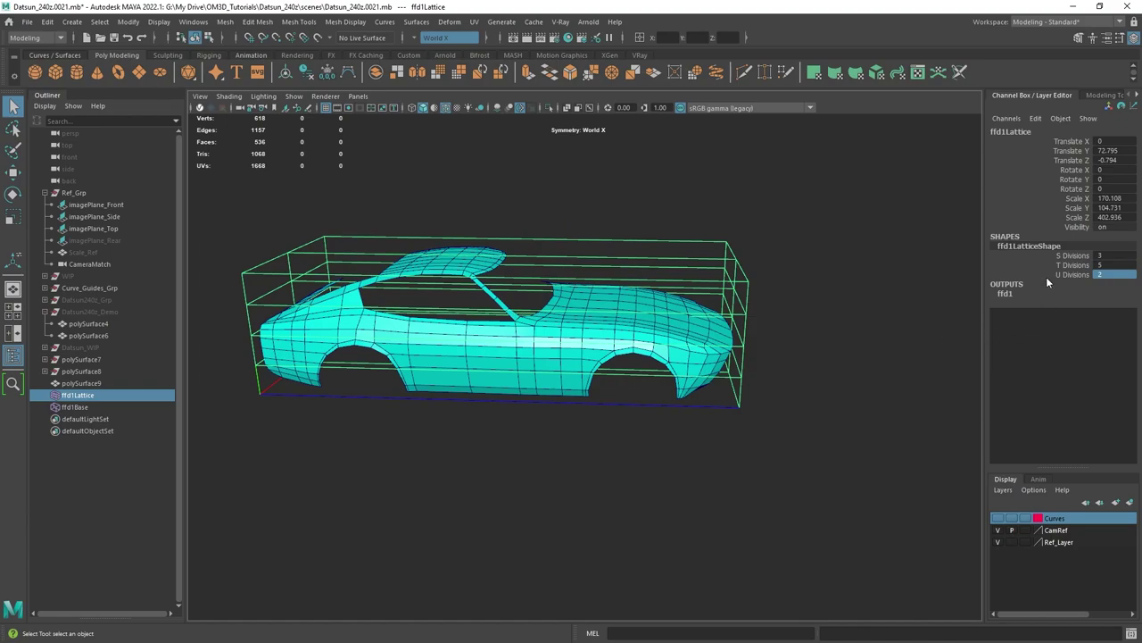
{"action": "left_click", "coordinate": [1118, 277]}
{"action": "type", "text": "5"}
{"action": "key", "text": "Return"}
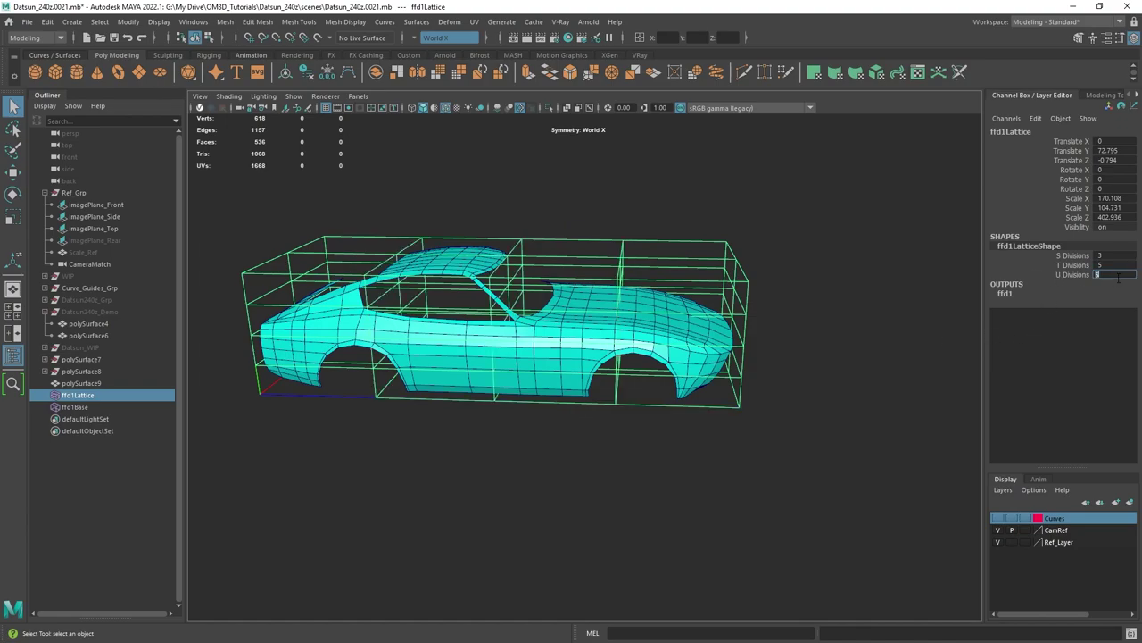
Switch ffd1Lattice to lattice point editing in the perspective view.
{"action": "left_click_drag", "start_coordinate": [531, 319], "coordinate": [691, 312], "text": "alt"}
{"action": "left_click_drag", "start_coordinate": [707, 247], "coordinate": [705, 241], "text": "alt"}
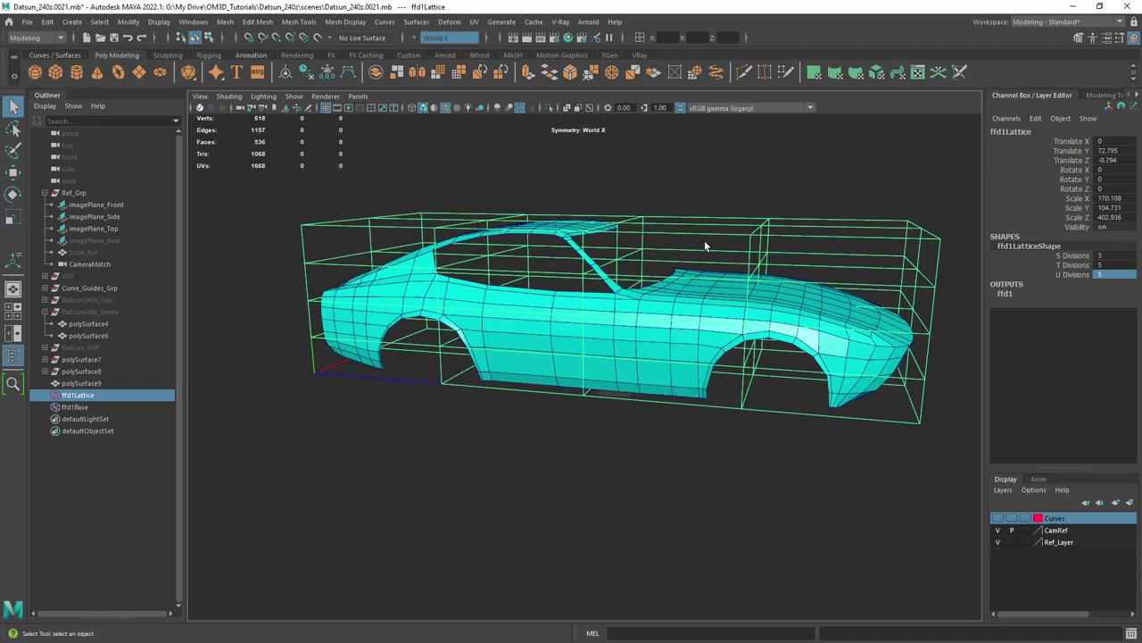
{"action": "right_click", "coordinate": [784, 224]}
{"action": "left_click", "coordinate": [802, 210]}
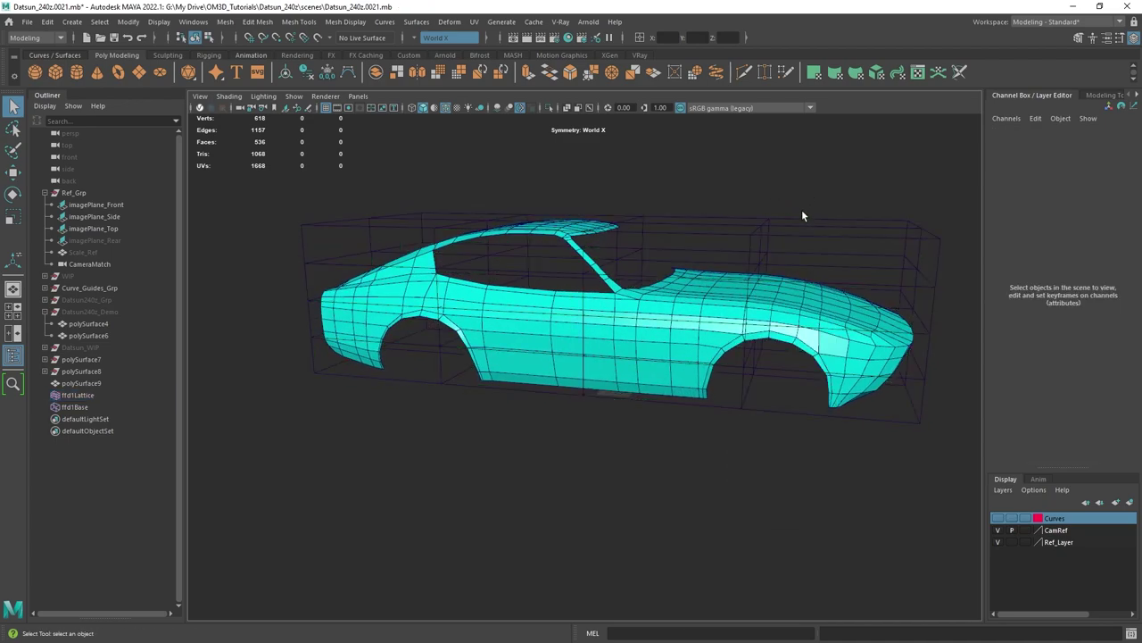
{"action": "left_click_drag", "start_coordinate": [772, 249], "coordinate": [773, 247]}
{"action": "right_click", "coordinate": [782, 159]}
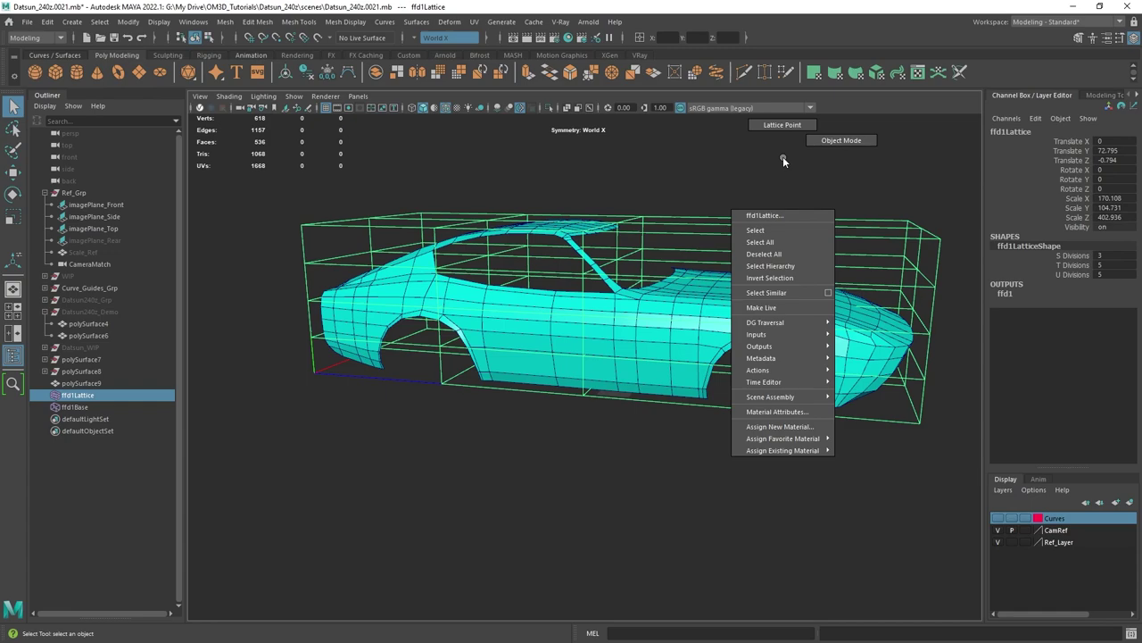
{"action": "left_click", "coordinate": [782, 124]}
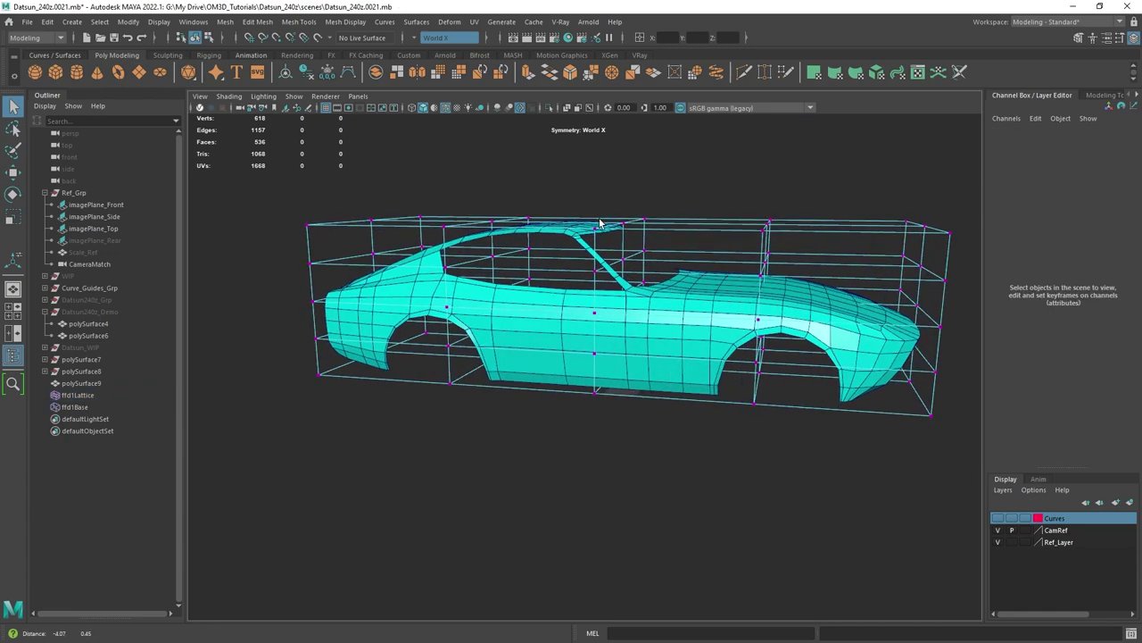
Try lowering the lattice points above the roof to see how they deform the body.
{"action": "left_click_drag", "start_coordinate": [600, 223], "coordinate": [500, 222], "text": "alt"}
{"action": "left_click_drag", "start_coordinate": [414, 198], "coordinate": [683, 246]}
{"action": "key", "text": "w"}
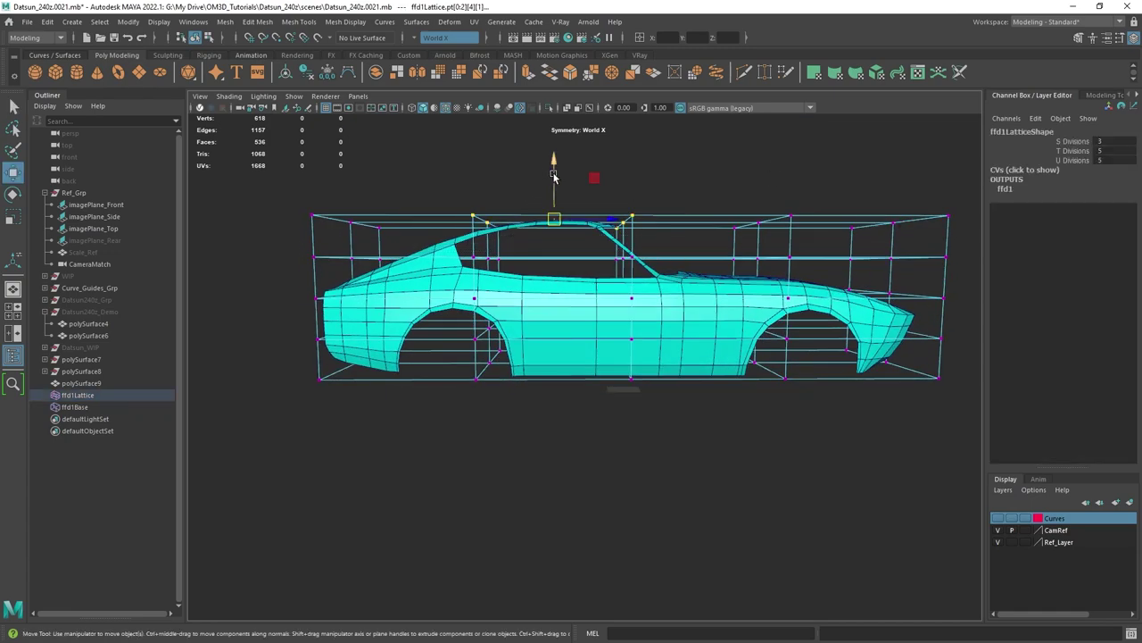
{"action": "left_click_drag", "start_coordinate": [554, 175], "coordinate": [553, 227]}
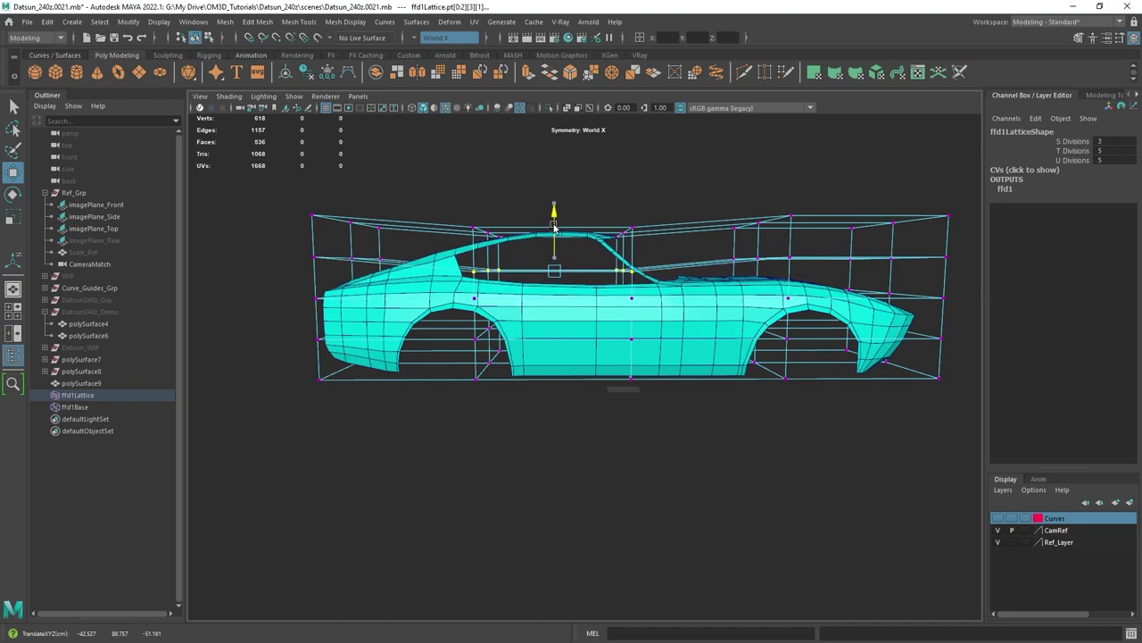
{"action": "middle_click_drag", "start_coordinate": [763, 293], "coordinate": [691, 272], "text": "alt"}
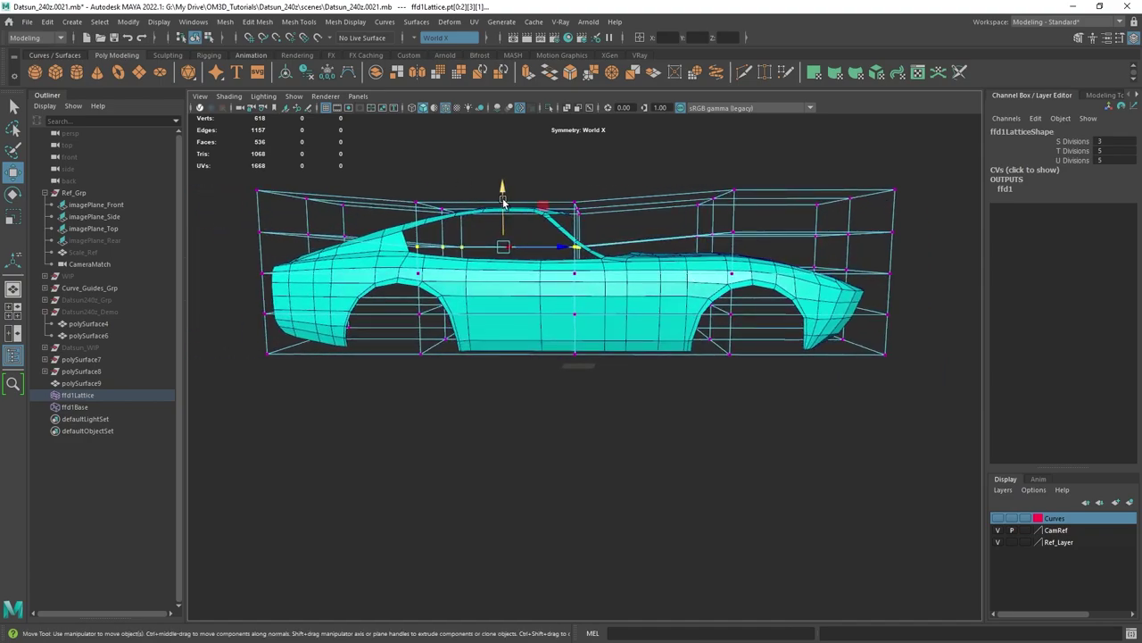
{"action": "left_click_drag", "start_coordinate": [504, 204], "coordinate": [826, 242], "text": "alt"}
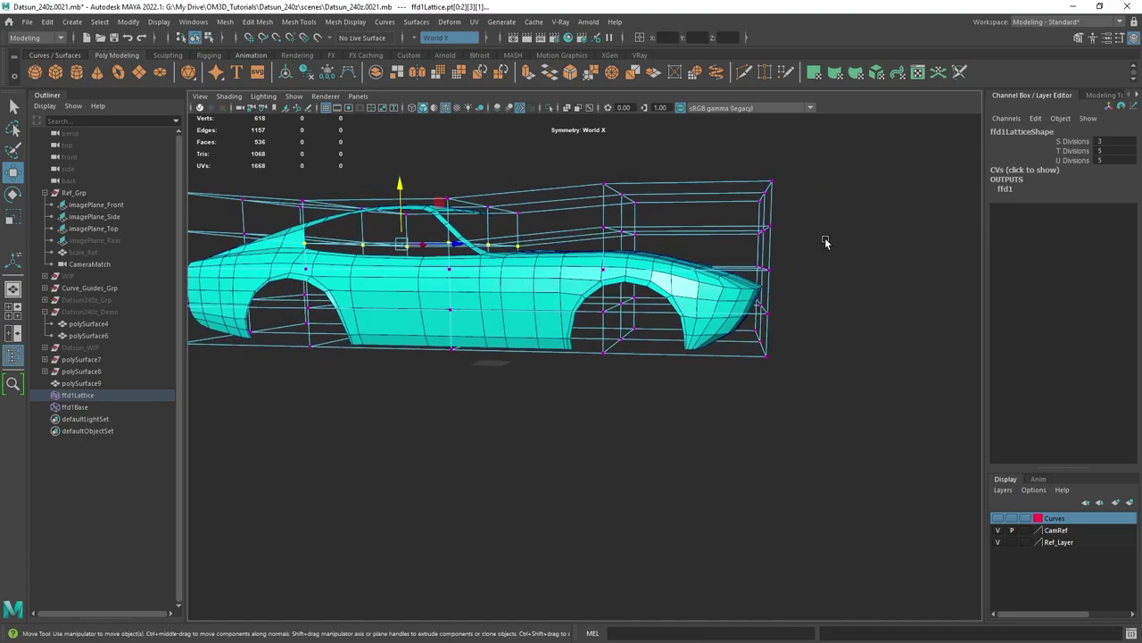
Try lowering the lattice points at the front end and undo the trial moves in the maximized camera-match view.
{"action": "left_click_drag", "start_coordinate": [816, 283], "coordinate": [763, 214]}
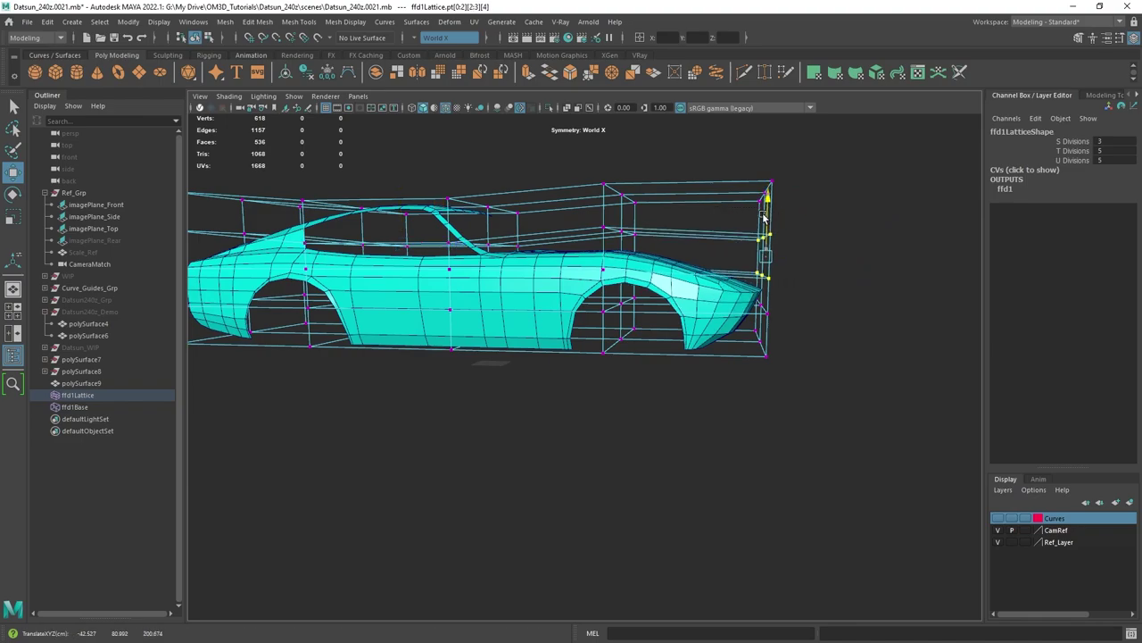
{"action": "middle_click_drag", "start_coordinate": [646, 274], "coordinate": [723, 276], "text": "alt"}
{"action": "left_click_drag", "start_coordinate": [723, 276], "coordinate": [822, 326], "text": "alt"}
{"action": "key", "text": "space"}
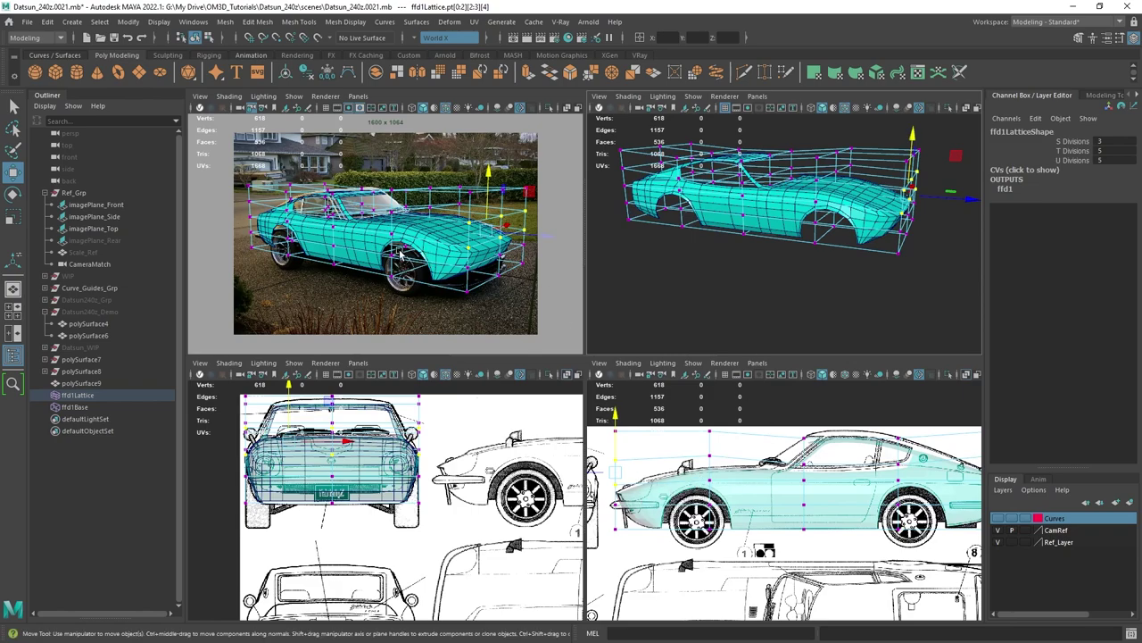
{"action": "key", "text": "space"}
{"action": "key", "text": "ctrl+z"}
{"action": "key", "text": "ctrl+z"}
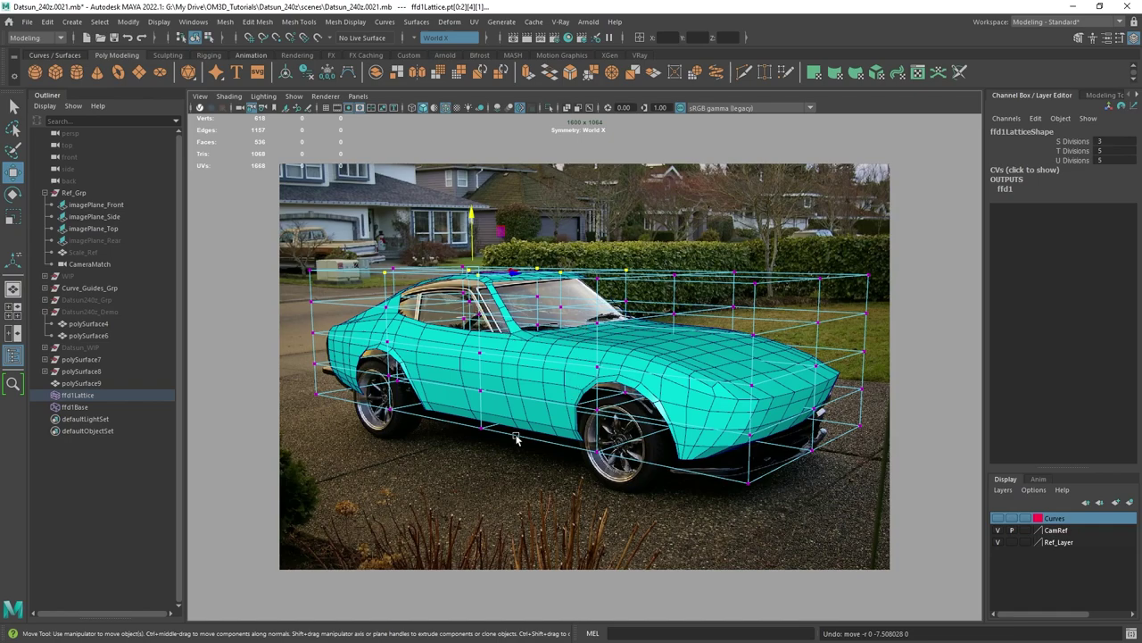
Turn on X-ray shading in the camera-match view and lower the two upper rows of lattice points around the roof to fit the photo.
{"action": "key", "text": "alt+x"}
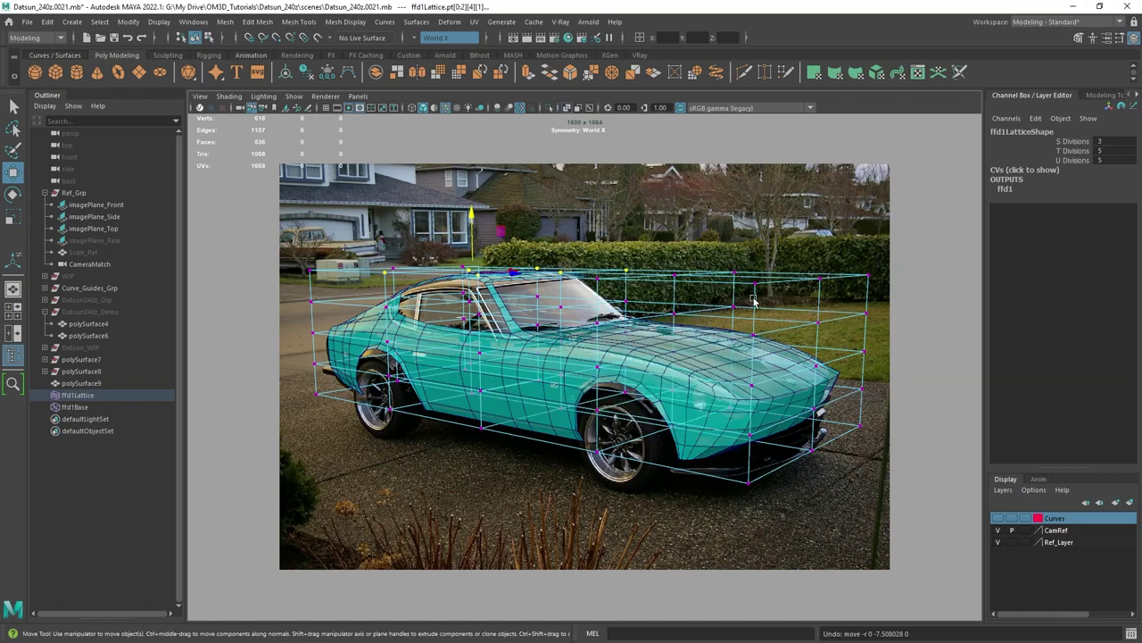
{"action": "key", "text": "space"}
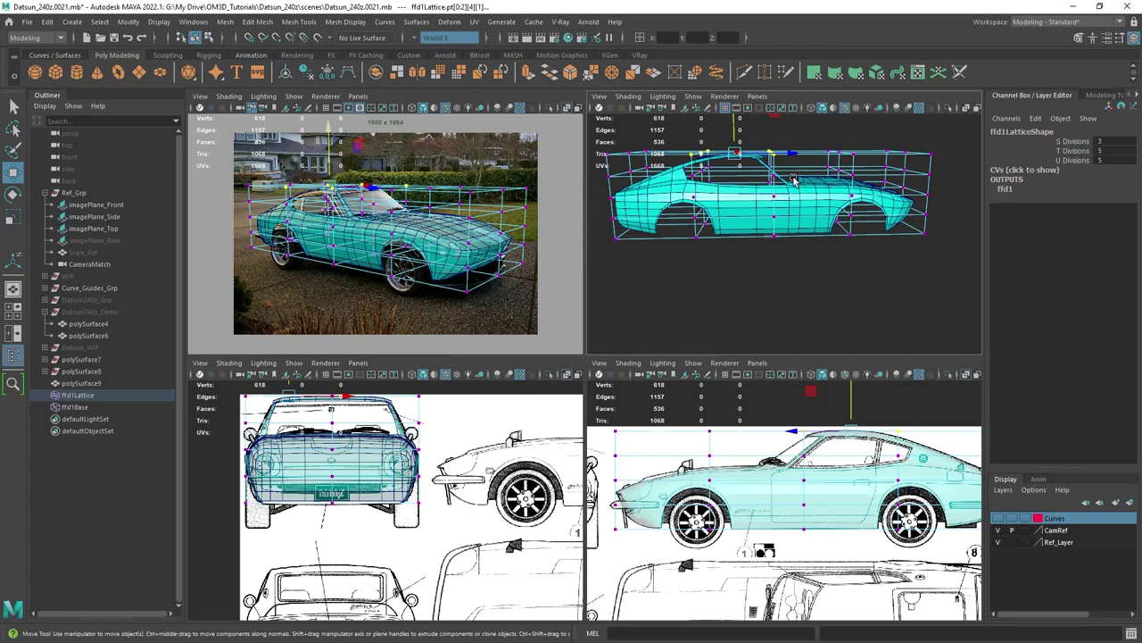
{"action": "left_click_drag", "start_coordinate": [793, 178], "coordinate": [704, 156], "text": "alt"}
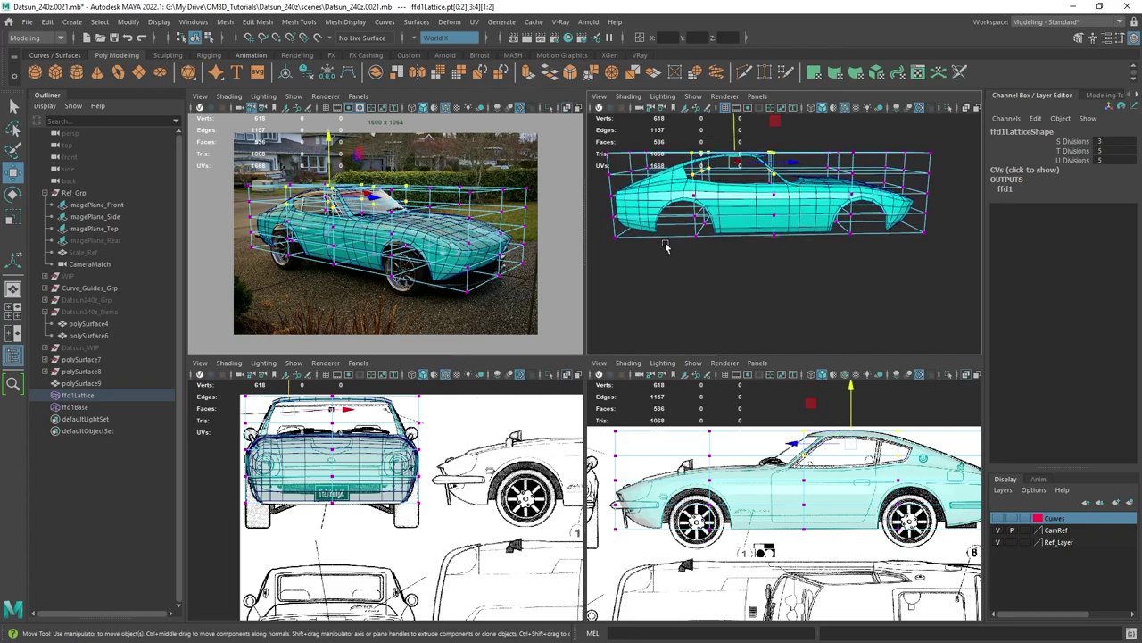
{"action": "key", "text": "space"}
{"action": "key", "text": "space"}
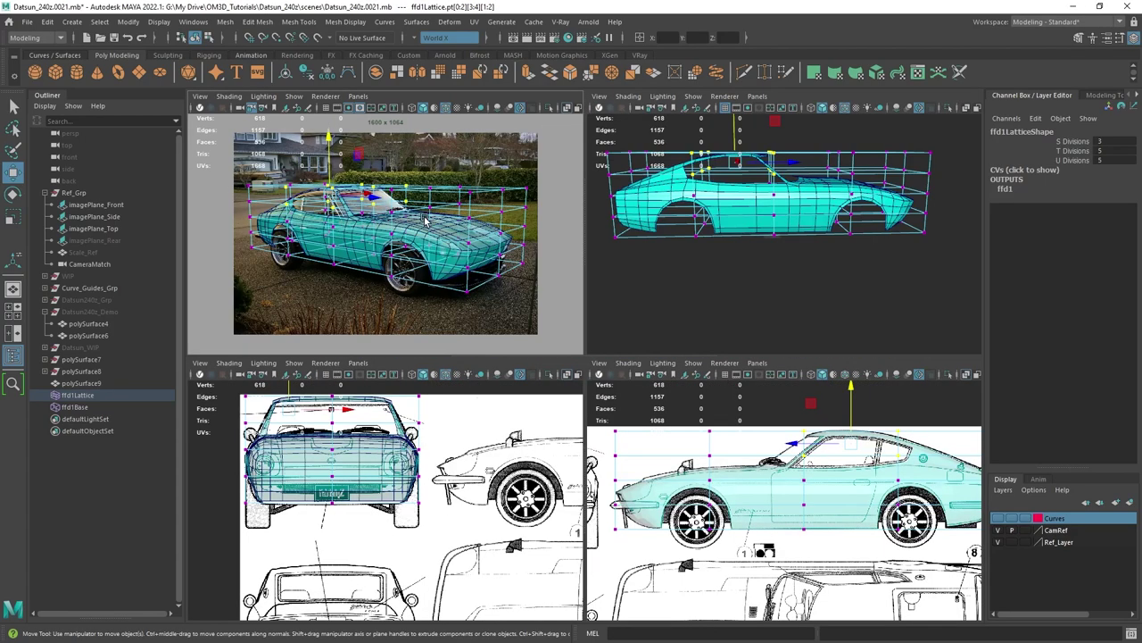
{"action": "key", "text": "space"}
{"action": "left_click_drag", "start_coordinate": [472, 233], "coordinate": [467, 241]}
{"action": "middle_click_drag", "start_coordinate": [468, 238], "coordinate": [465, 244]}
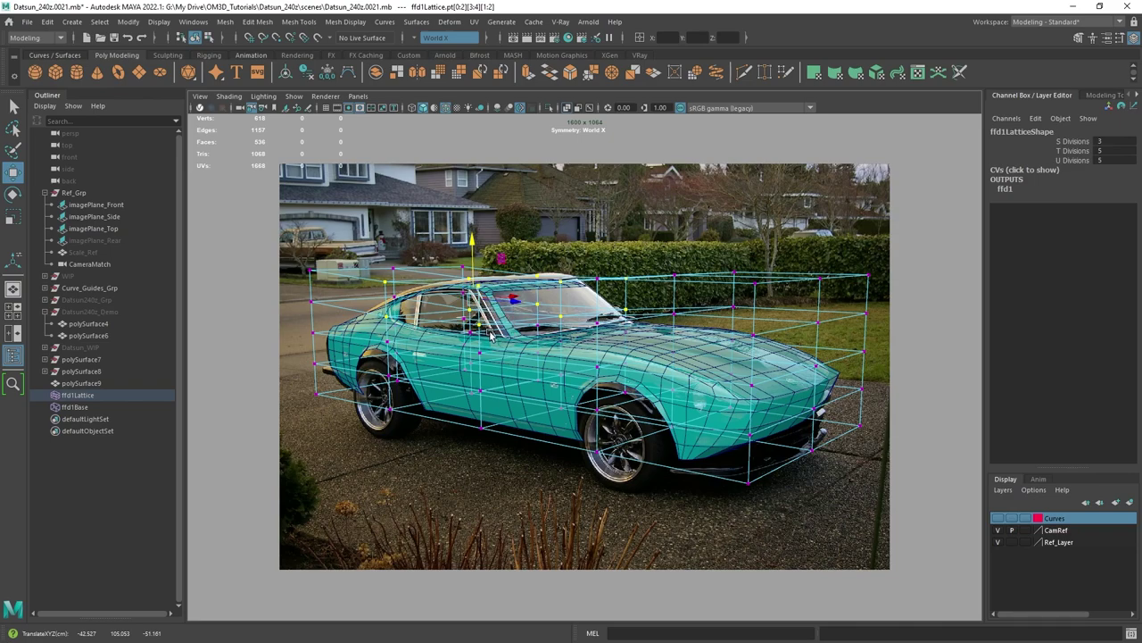
Shift the middle cross-section of lattice points at the windshield slightly rearward against the photo.
{"action": "key", "text": "space"}
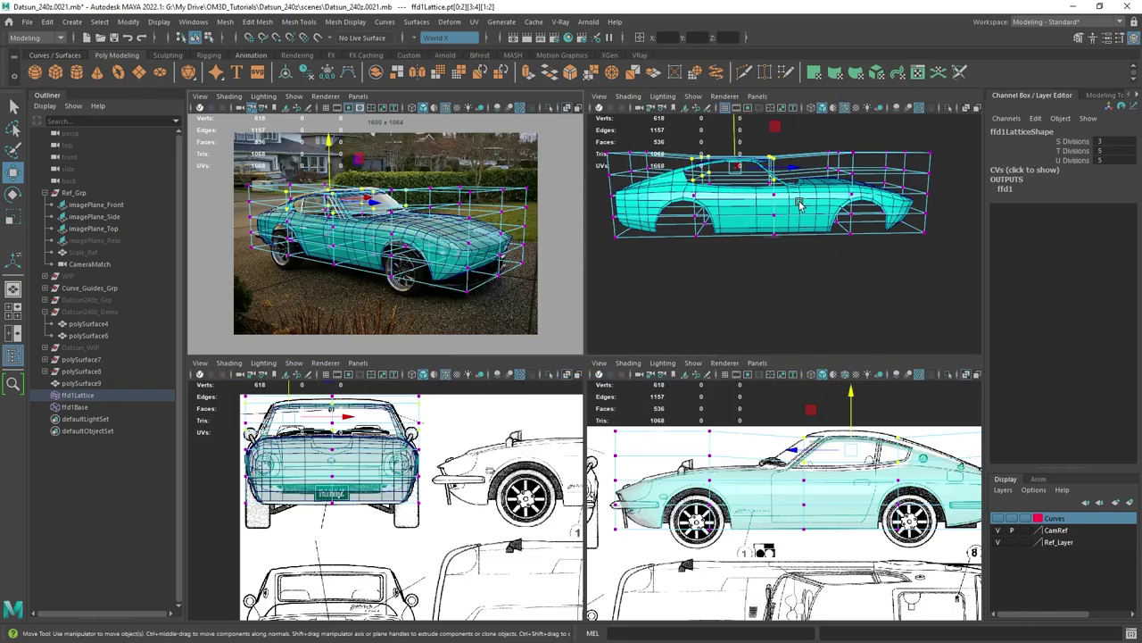
{"action": "key", "text": "space"}
{"action": "left_click_drag", "start_coordinate": [632, 442], "coordinate": [528, 157]}
{"action": "left_click_drag", "start_coordinate": [661, 259], "coordinate": [616, 272], "text": "alt"}
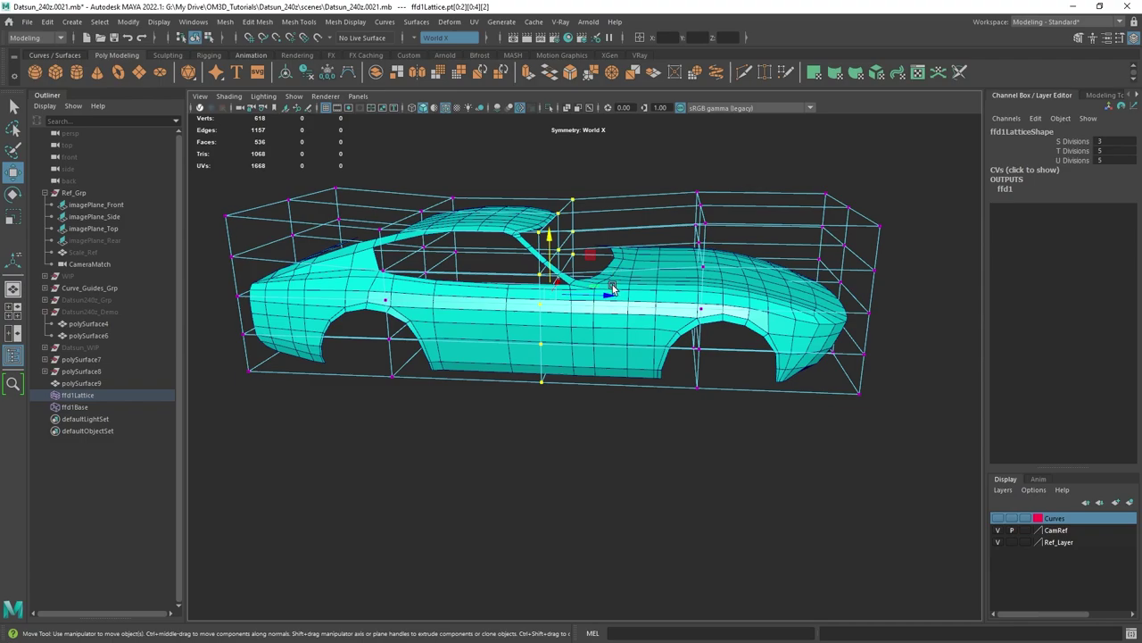
{"action": "key", "text": "space"}
{"action": "key", "text": "space"}
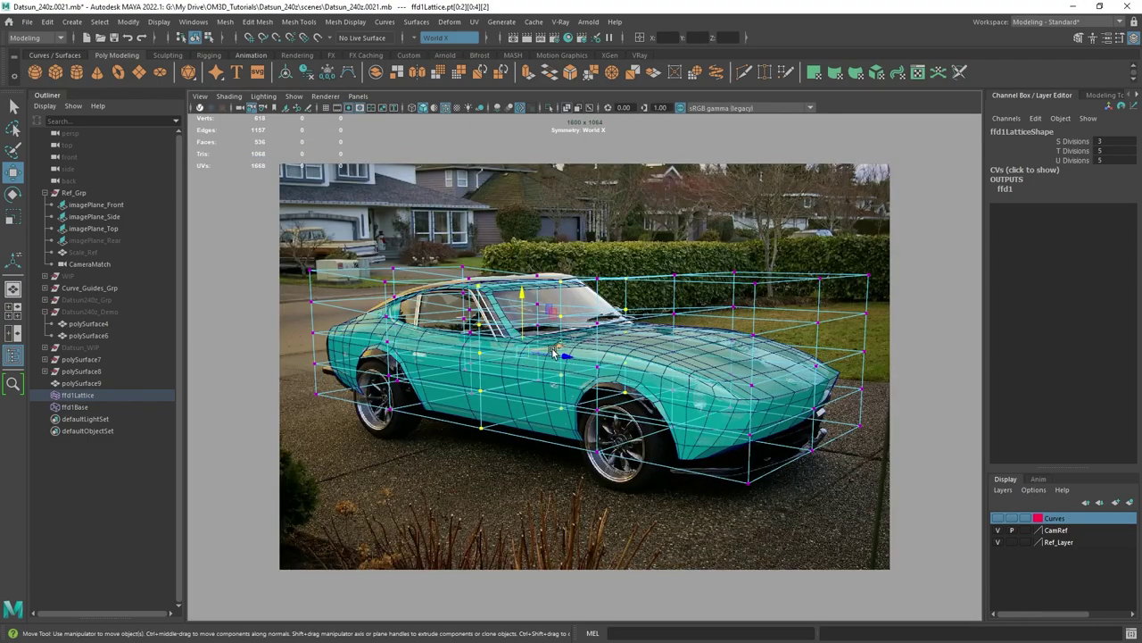
{"action": "left_click_drag", "start_coordinate": [553, 354], "coordinate": [538, 356]}
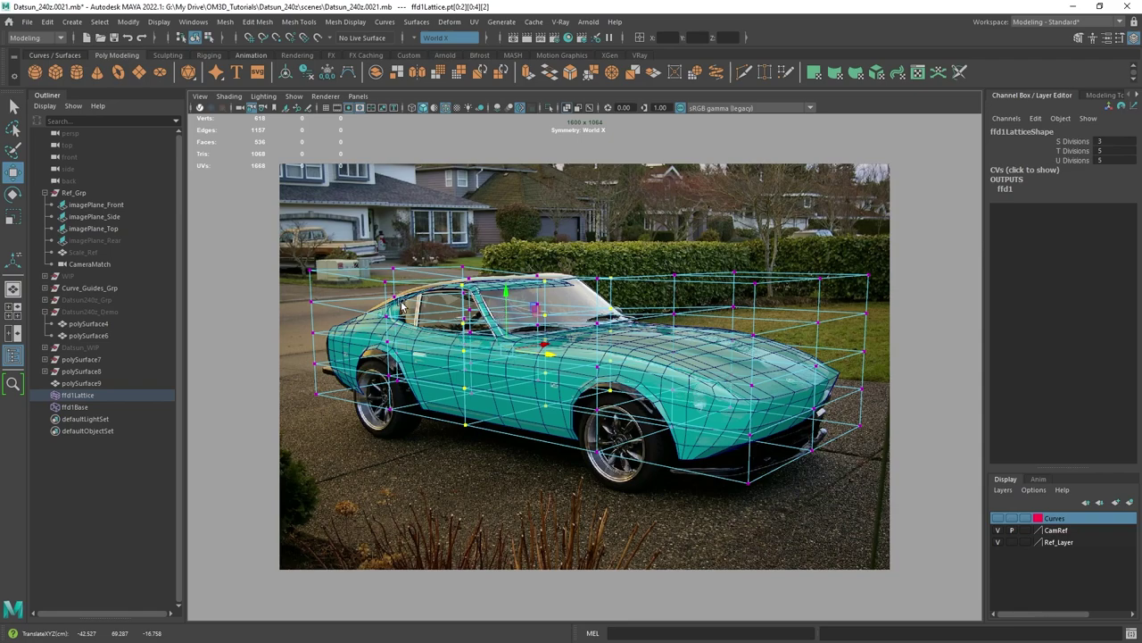
Raise the top lattice points over the rear of the roof slightly in the camera-match view.
{"action": "key", "text": "space"}
{"action": "left_click_drag", "start_coordinate": [825, 233], "coordinate": [723, 202], "text": "alt"}
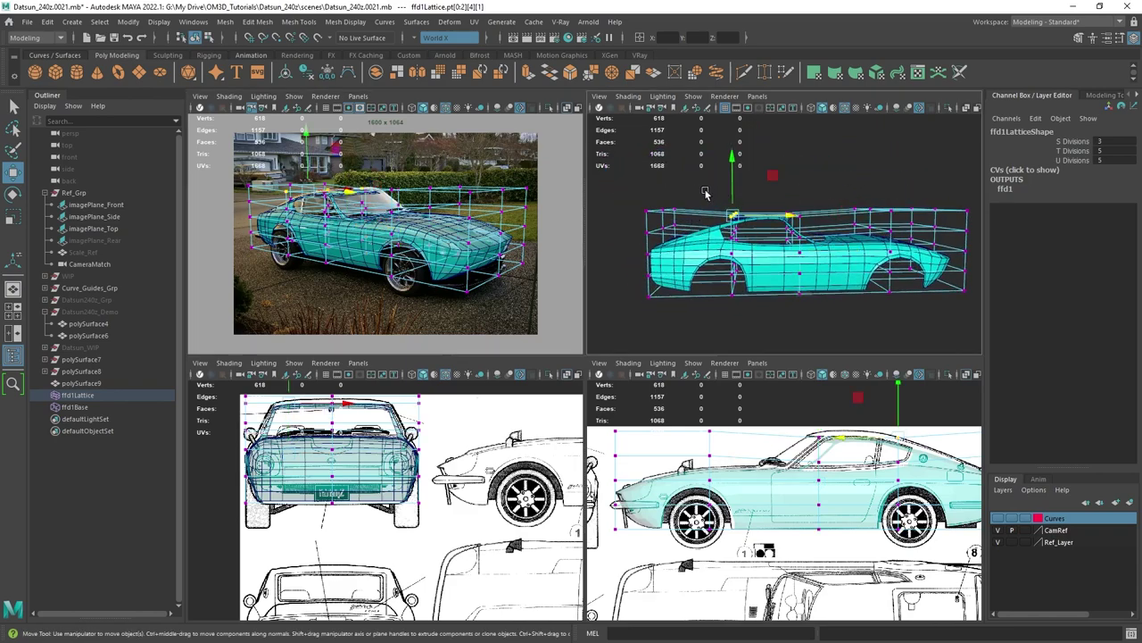
{"action": "key", "text": "space"}
{"action": "key", "text": "space"}
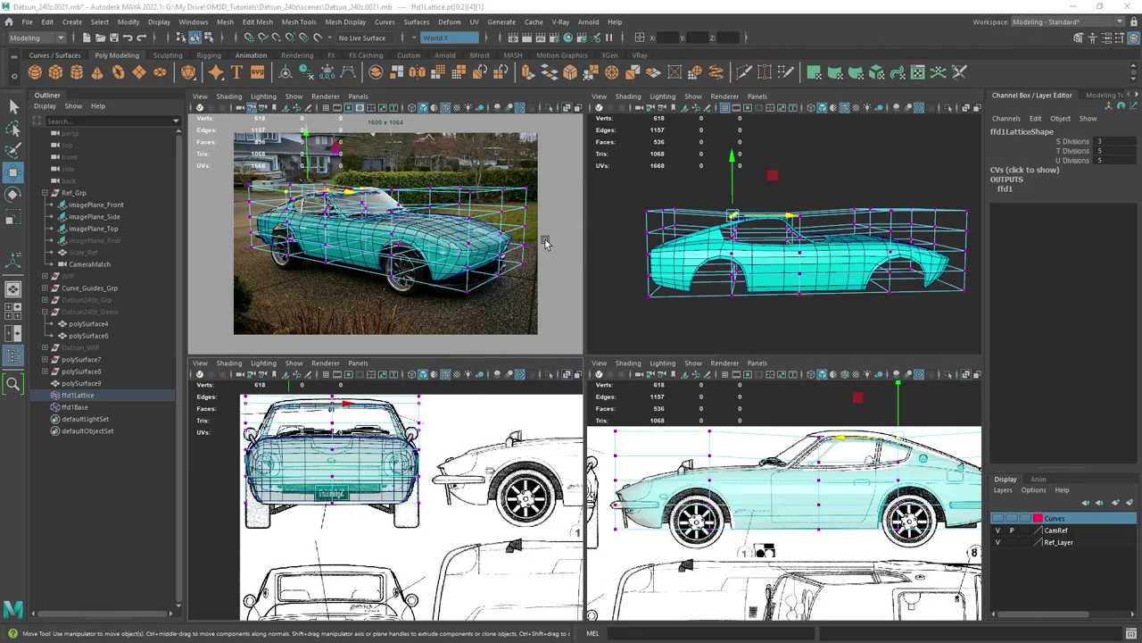
{"action": "key", "text": "space"}
{"action": "left_click_drag", "start_coordinate": [425, 232], "coordinate": [423, 230]}
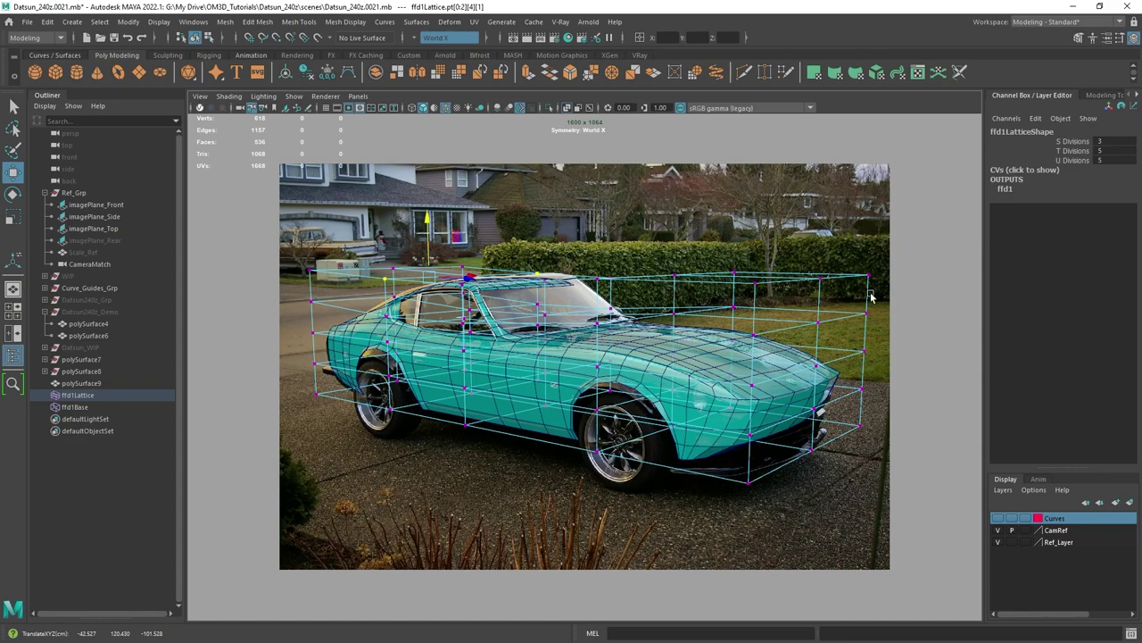
Lower the mid-height lattice points at the nose slightly and pull them rearward to match the photo.
{"action": "key", "text": "space"}
{"action": "key", "text": "space"}
{"action": "left_click_drag", "start_coordinate": [797, 355], "coordinate": [712, 283]}
{"action": "key", "text": "space"}
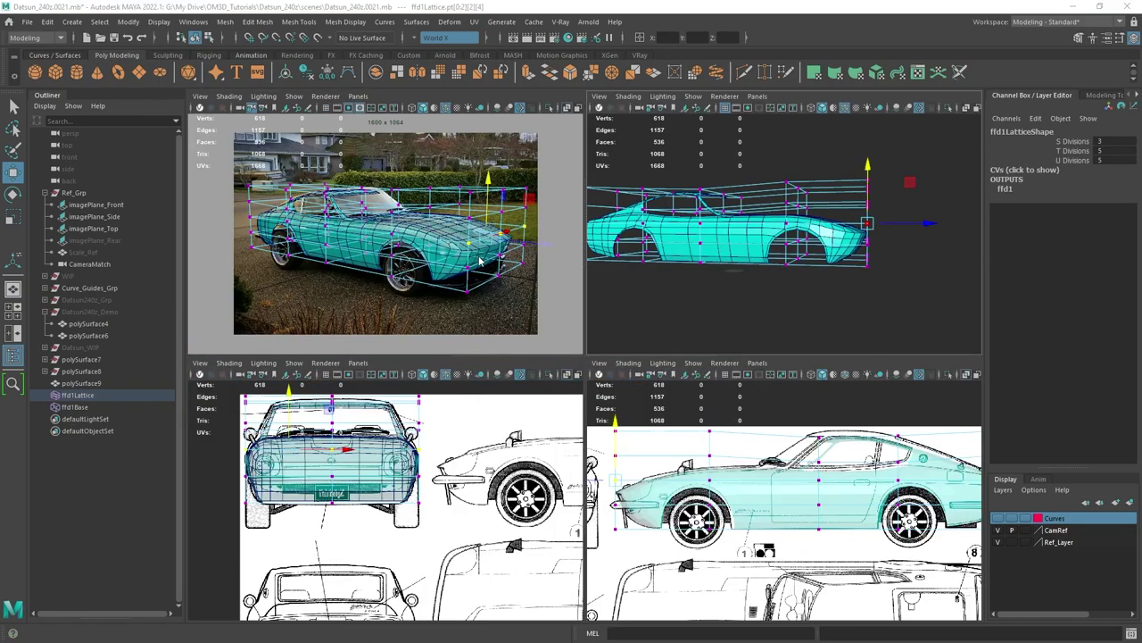
{"action": "key", "text": "space"}
{"action": "left_click_drag", "start_coordinate": [795, 314], "coordinate": [776, 366]}
{"action": "left_click_drag", "start_coordinate": [847, 389], "coordinate": [838, 387]}
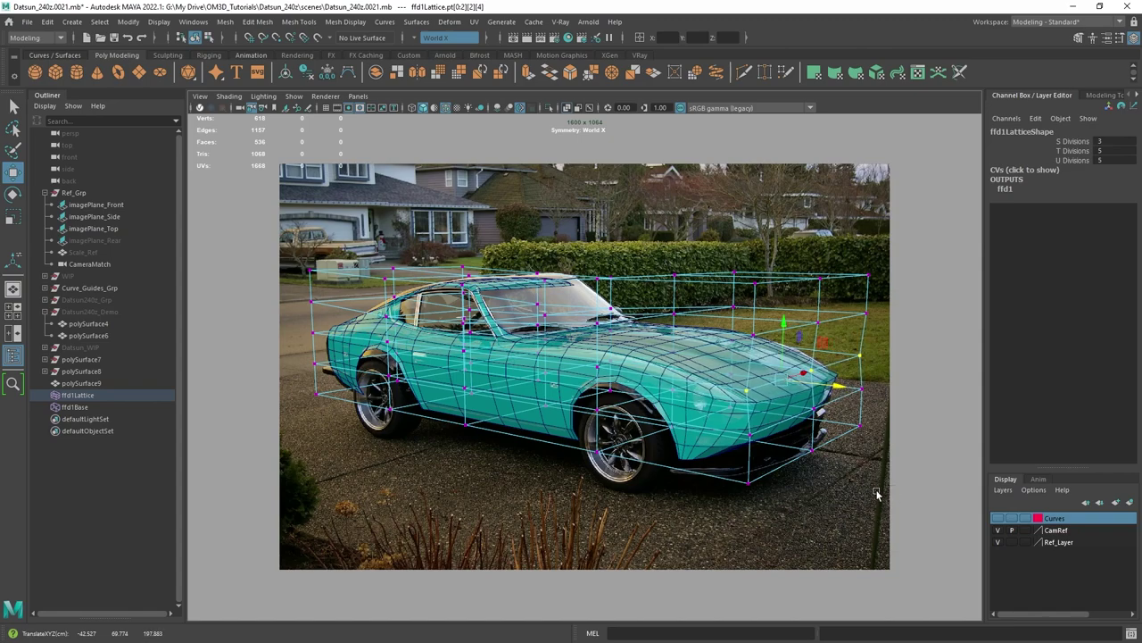
Pull the two lowest rows of front lattice points slightly rearward in the camera-match view.
{"action": "left_click_drag", "start_coordinate": [895, 539], "coordinate": [723, 411]}
{"action": "left_click_drag", "start_coordinate": [902, 454], "coordinate": [801, 400], "text": "ctrl+shift"}
{"action": "left_click_drag", "start_coordinate": [885, 420], "coordinate": [902, 407]}
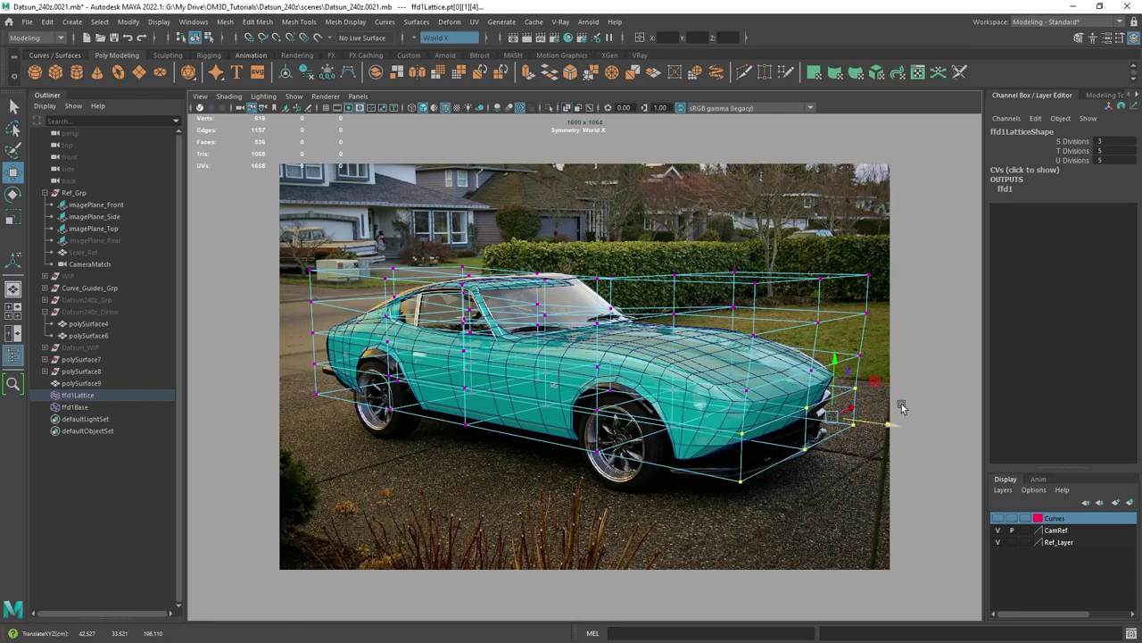
Narrow the front of the lattice by moving its outer corner points inward, and compare the body with the photo.
{"action": "key", "text": "space"}
{"action": "key", "text": "space"}
{"action": "left_click_drag", "start_coordinate": [732, 297], "coordinate": [612, 349], "text": "alt"}
{"action": "left_click_drag", "start_coordinate": [535, 491], "coordinate": [471, 449]}
{"action": "left_click_drag", "start_coordinate": [549, 433], "coordinate": [573, 446]}
{"action": "key", "text": "space"}
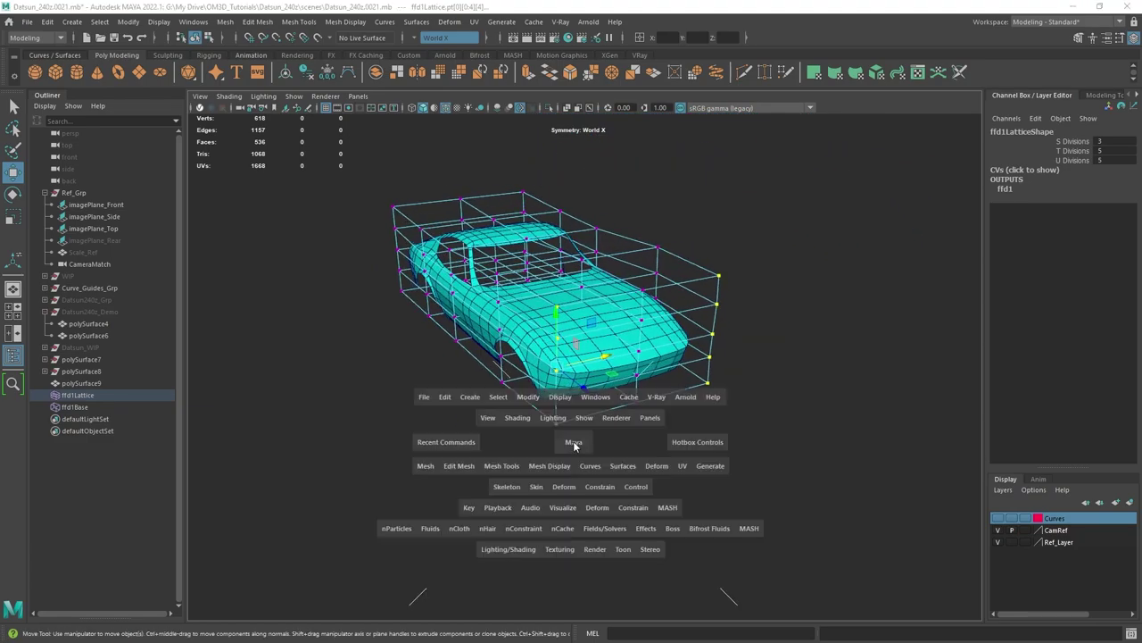
{"action": "key", "text": "space"}
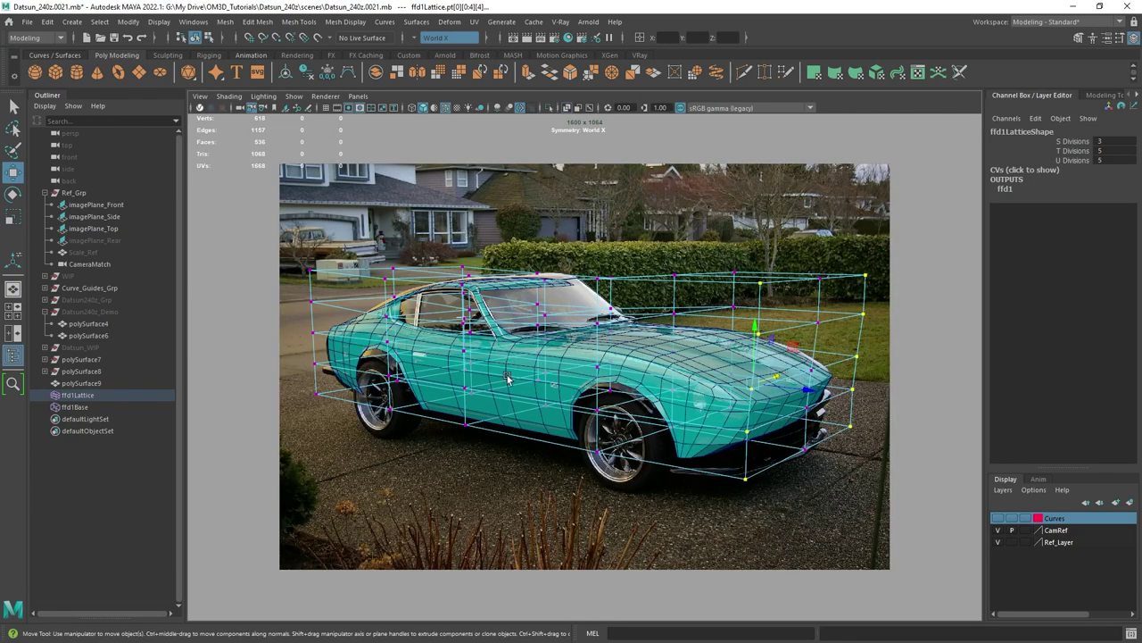
Return to object selection and delete the history of polySurface9 to bake in the lattice deformation.
{"action": "key", "text": "q"}
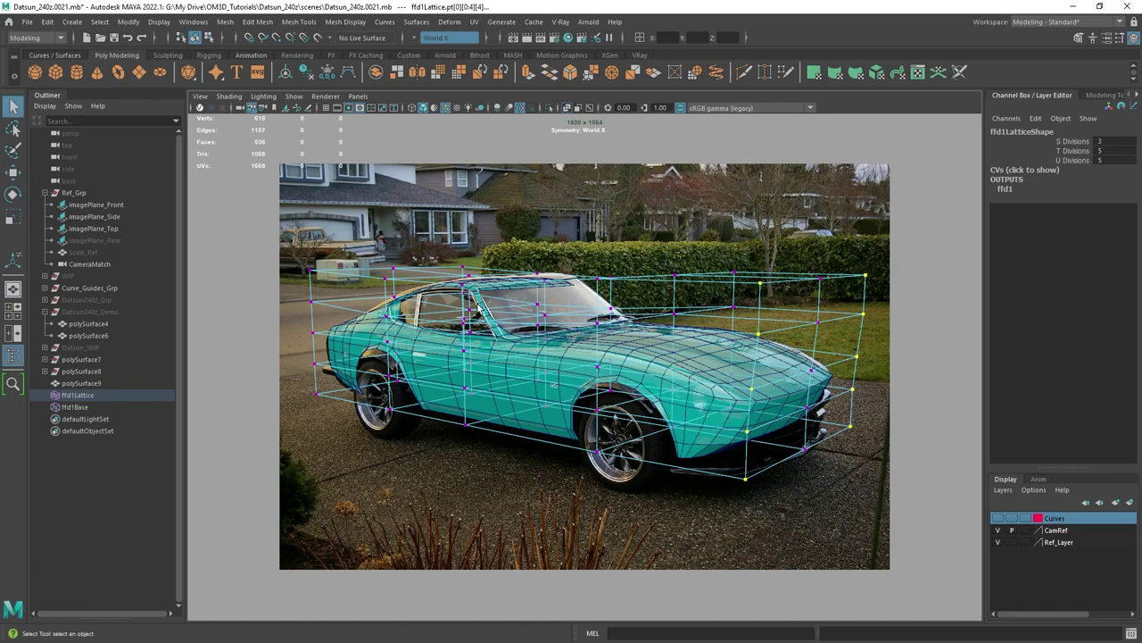
{"action": "right_click_drag", "start_coordinate": [478, 307], "coordinate": [526, 285]}
{"action": "left_click", "coordinate": [533, 362]}
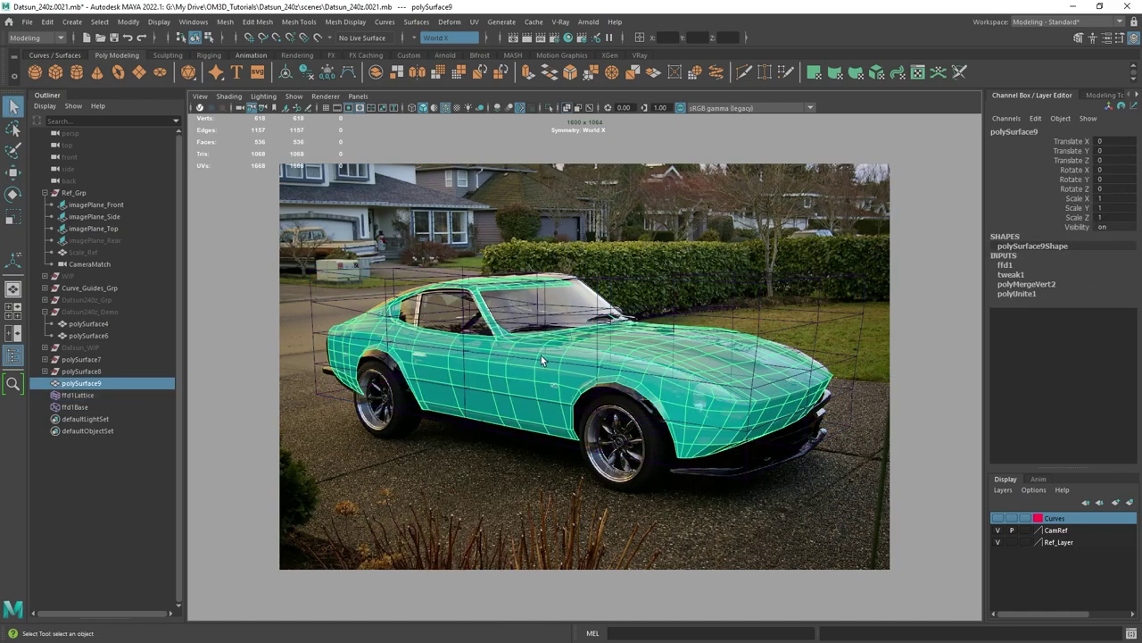
{"action": "left_click", "coordinate": [306, 73]}
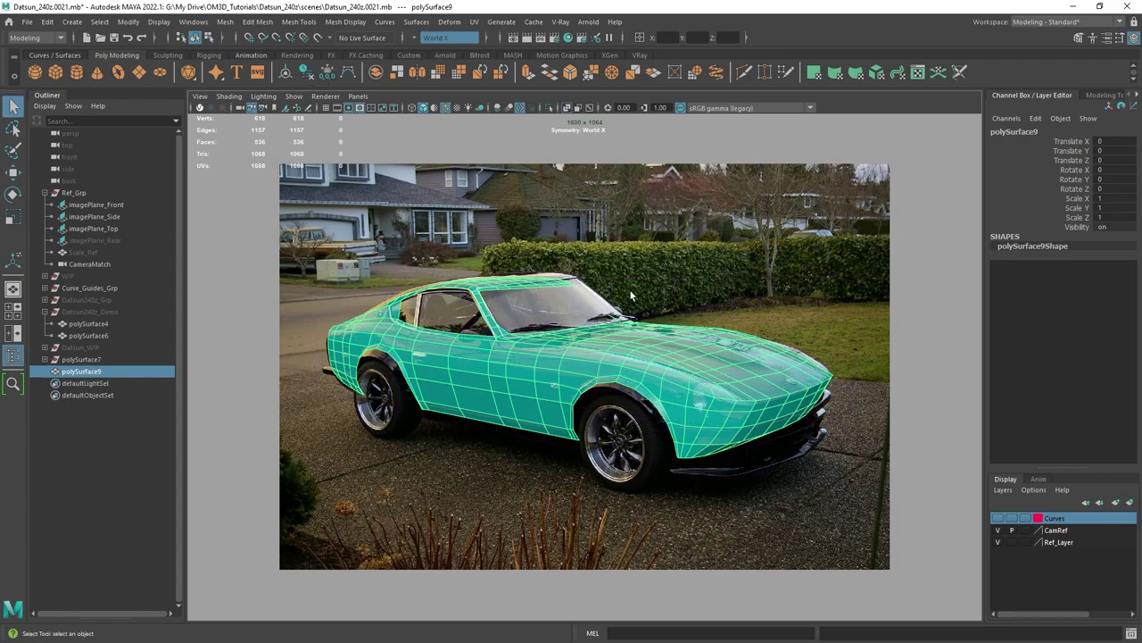
Inspect the reshaped body around the roof and windshield pillar in the maximized perspective view.
{"action": "right_click", "coordinate": [663, 321]}
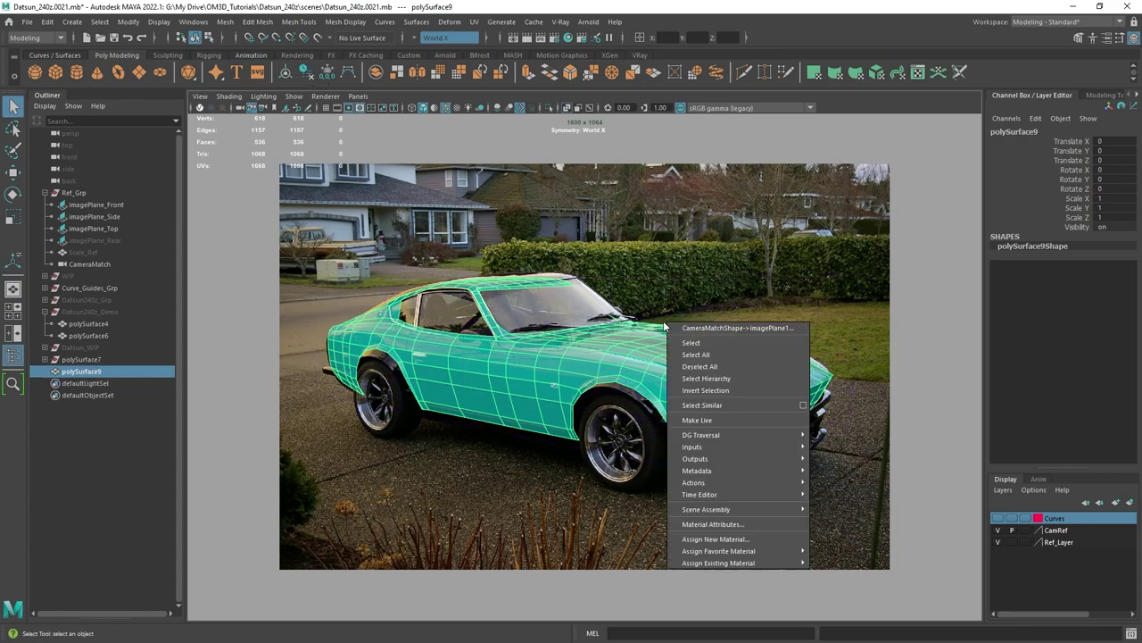
{"action": "key", "text": "space"}
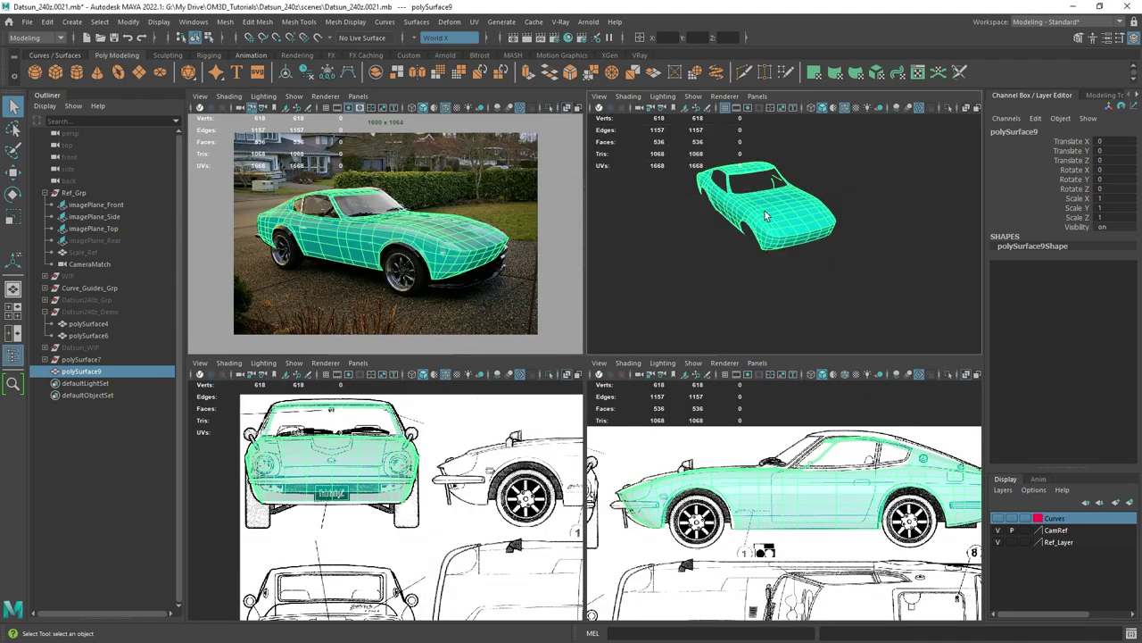
{"action": "key", "text": "space"}
{"action": "scroll", "coordinate": [642, 322], "scroll_direction": "up", "scroll_amount": 5}
{"action": "left_click", "coordinate": [580, 273]}
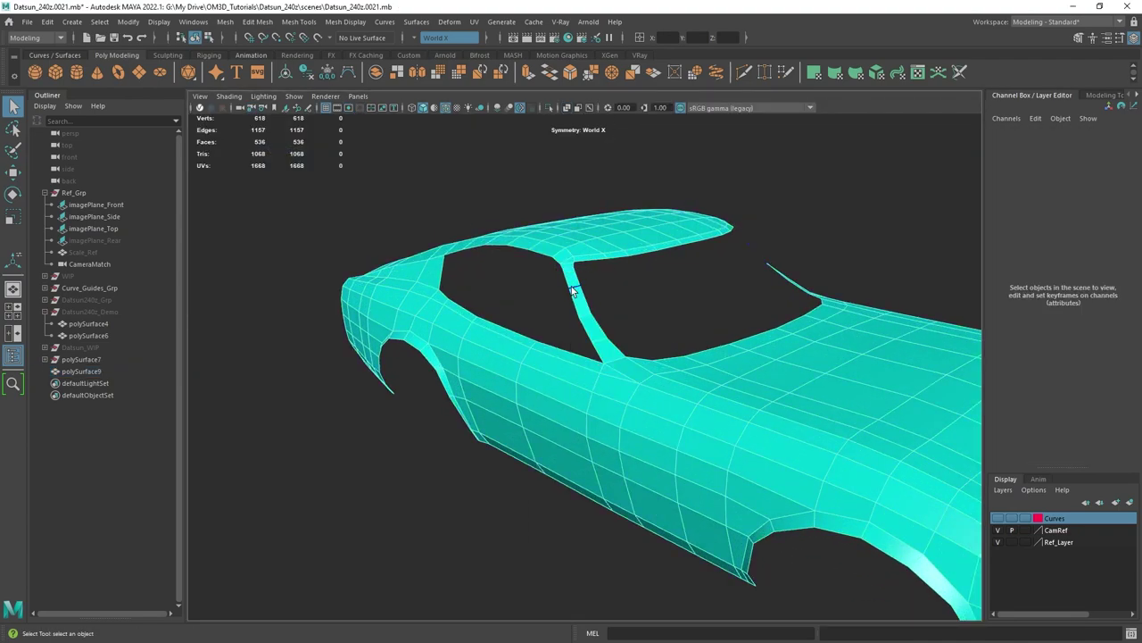
{"action": "left_click_drag", "start_coordinate": [574, 285], "coordinate": [592, 302], "text": "alt"}
{"action": "left_click", "coordinate": [590, 205]}
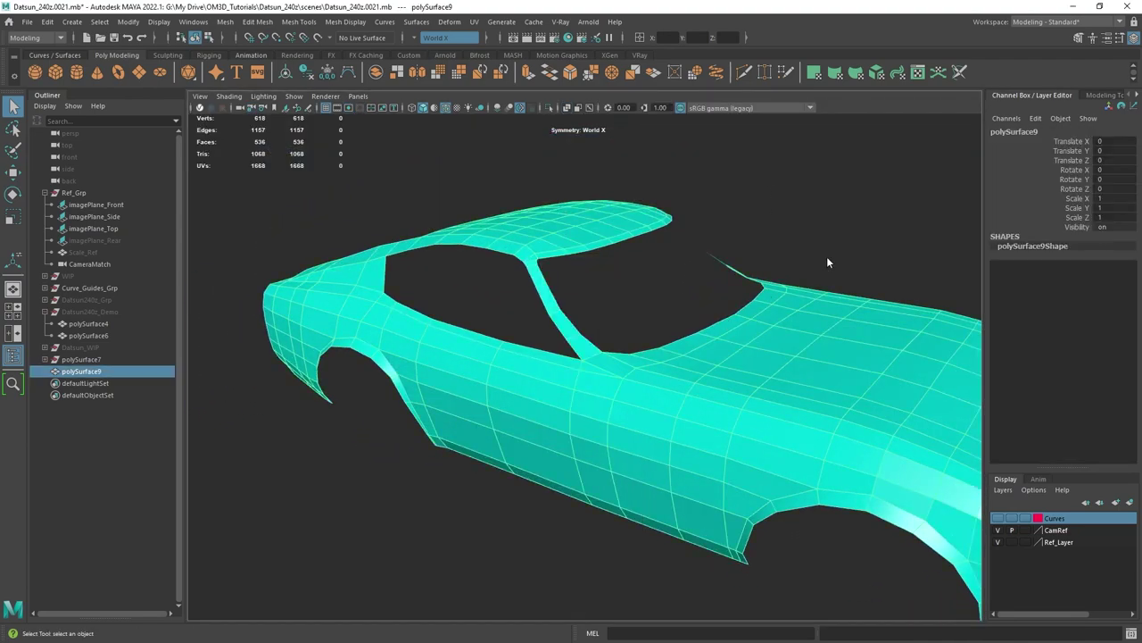
Assign the existing Mat_Body_Main material to the polySurface9 body.
{"action": "right_click_drag", "start_coordinate": [827, 257], "coordinate": [915, 592]}
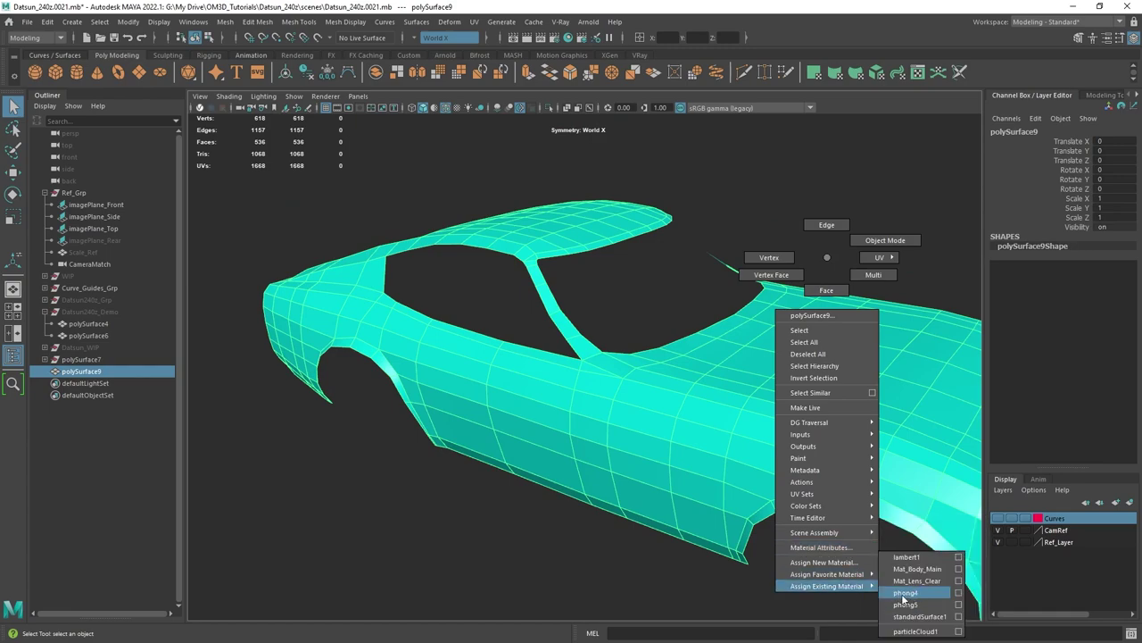
{"action": "right_click_drag", "start_coordinate": [898, 597], "coordinate": [903, 571]}
{"action": "left_click_drag", "start_coordinate": [663, 361], "coordinate": [628, 362], "text": "alt"}
{"action": "mouse_move", "coordinate": [629, 357]}
{"action": "middle_mouse_down", "text": "alt"}
{"action": "mouse_move", "coordinate": [610, 311]}
{"action": "mouse_move", "coordinate": [619, 351]}
{"action": "middle_mouse_up", "text": "alt"}
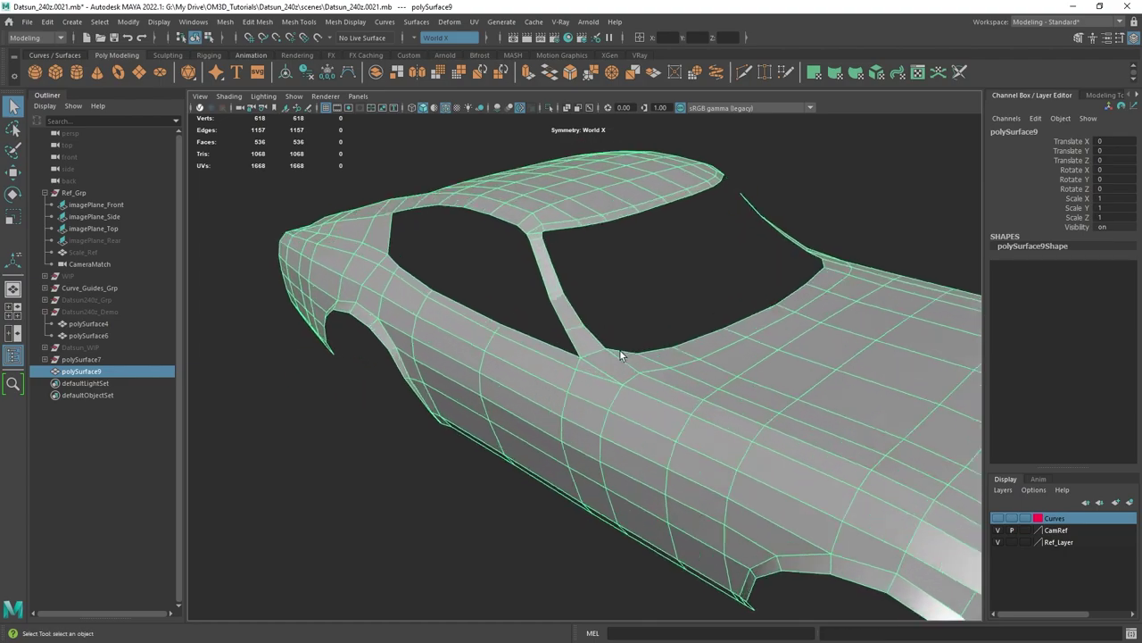
Delete the edges crossing the windshield pillar, together with their vertices, so the pillar is one straight span between roof and body.
{"action": "key", "text": "F10"}
{"action": "left_click", "coordinate": [543, 268]}
{"action": "left_click", "coordinate": [558, 299], "text": "shift"}
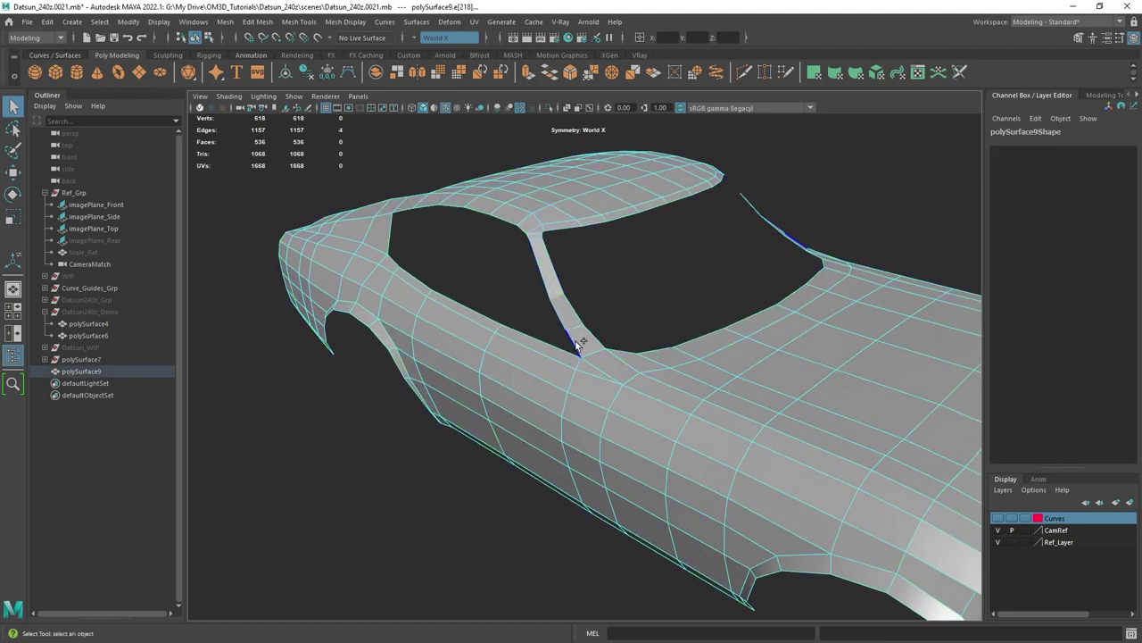
{"action": "left_click", "coordinate": [581, 337], "text": "shift"}
{"action": "left_click_drag", "start_coordinate": [683, 358], "coordinate": [617, 382], "text": "alt"}
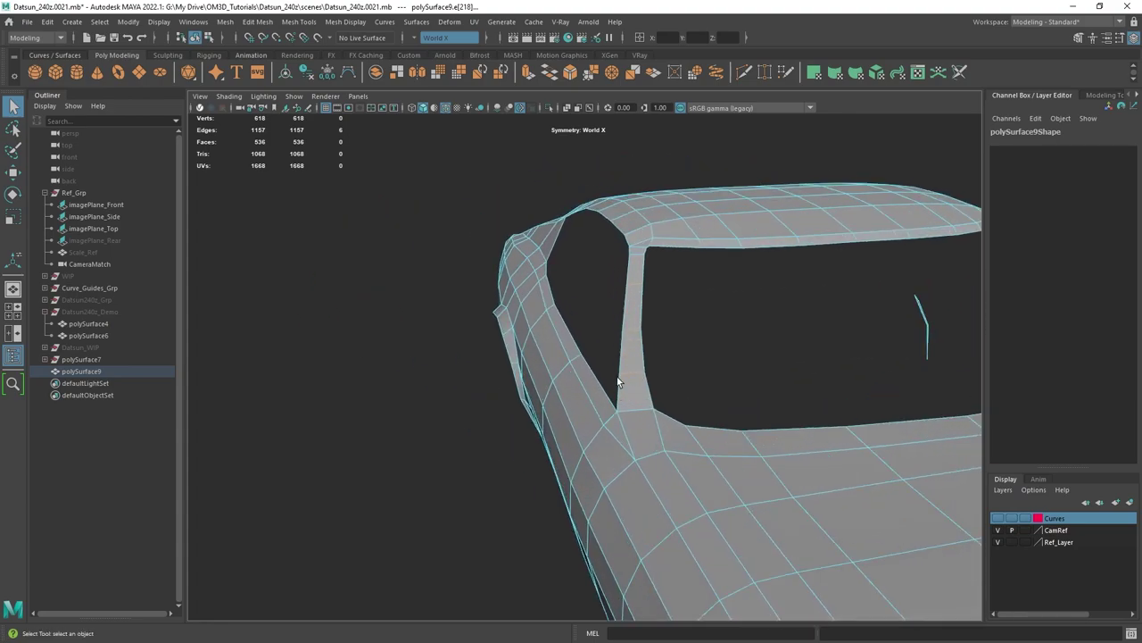
{"action": "key", "text": "ctrl+Delete"}
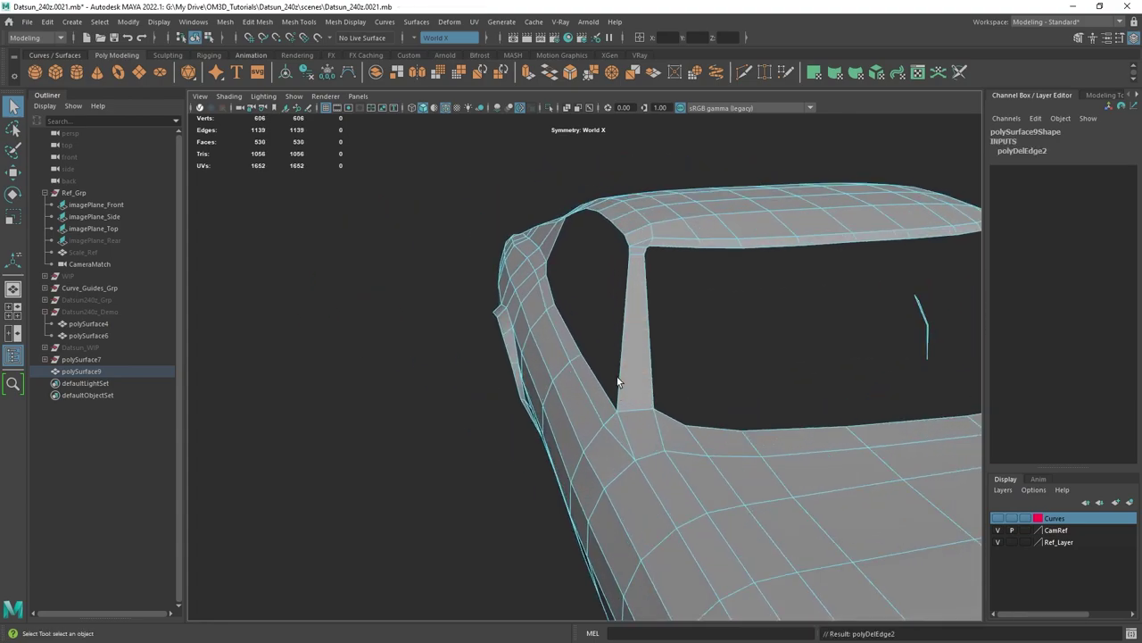
Move the vertex at the base of the windshield pillar to match the photo in the maximized camera-match view.
{"action": "key", "text": "space"}
{"action": "key", "text": "space"}
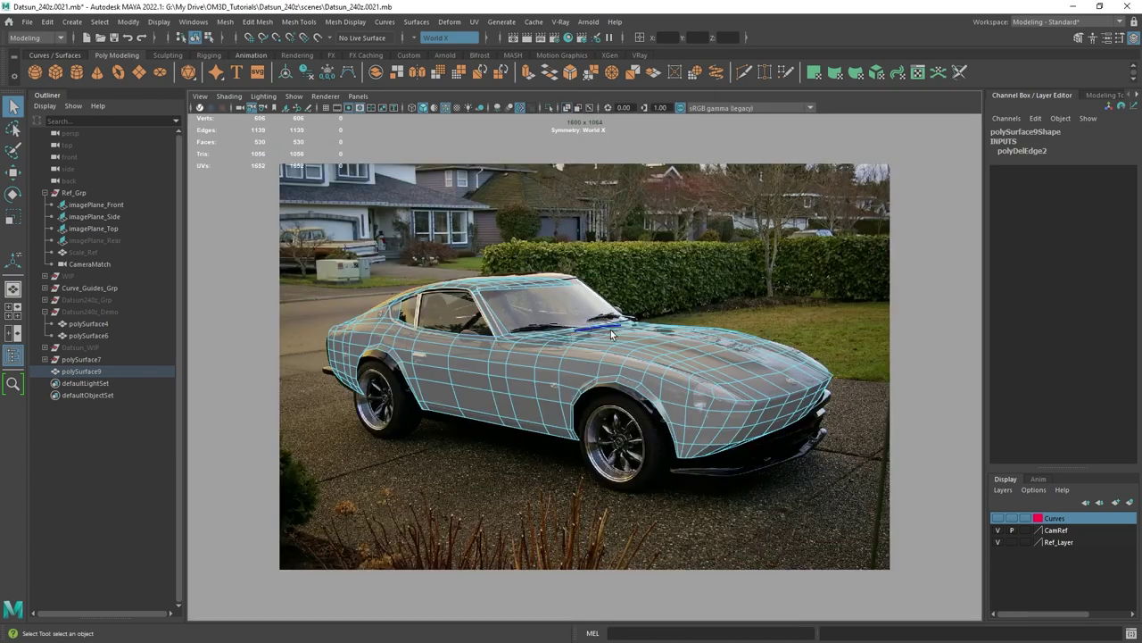
{"action": "right_click_drag", "start_coordinate": [526, 346], "coordinate": [473, 312]}
{"action": "left_click", "coordinate": [511, 332]}
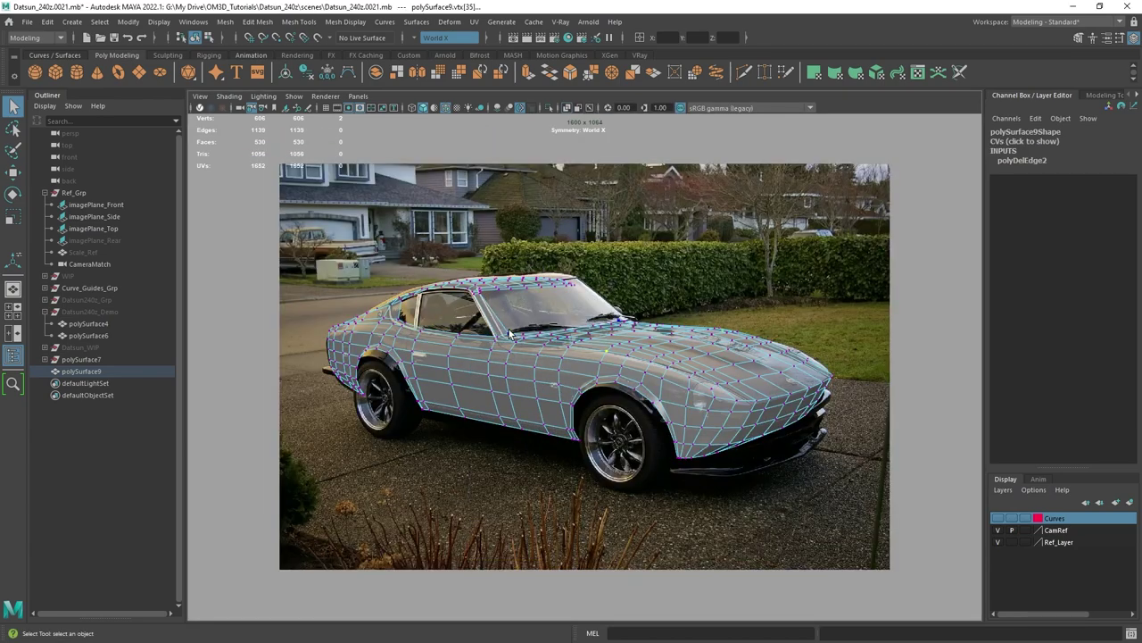
{"action": "key", "text": "w"}
{"action": "left_click_drag", "start_coordinate": [538, 340], "coordinate": [505, 321]}
Raise the seven vertices along the hood's windshield edge slightly to Y 86.62, working in the perspective view with the Modeling Toolkit shown.
{"action": "key", "text": "space"}
{"action": "key", "text": "space"}
{"action": "left_click_drag", "start_coordinate": [714, 299], "coordinate": [775, 314], "text": "alt"}
{"action": "mouse_move", "coordinate": [618, 375]}
{"action": "left_mouse_down", "text": "alt"}
{"action": "mouse_move", "coordinate": [640, 398]}
{"action": "mouse_move", "coordinate": [609, 373]}
{"action": "left_mouse_up", "text": "alt"}
{"action": "middle_click_drag", "start_coordinate": [608, 373], "coordinate": [610, 358], "text": "alt"}
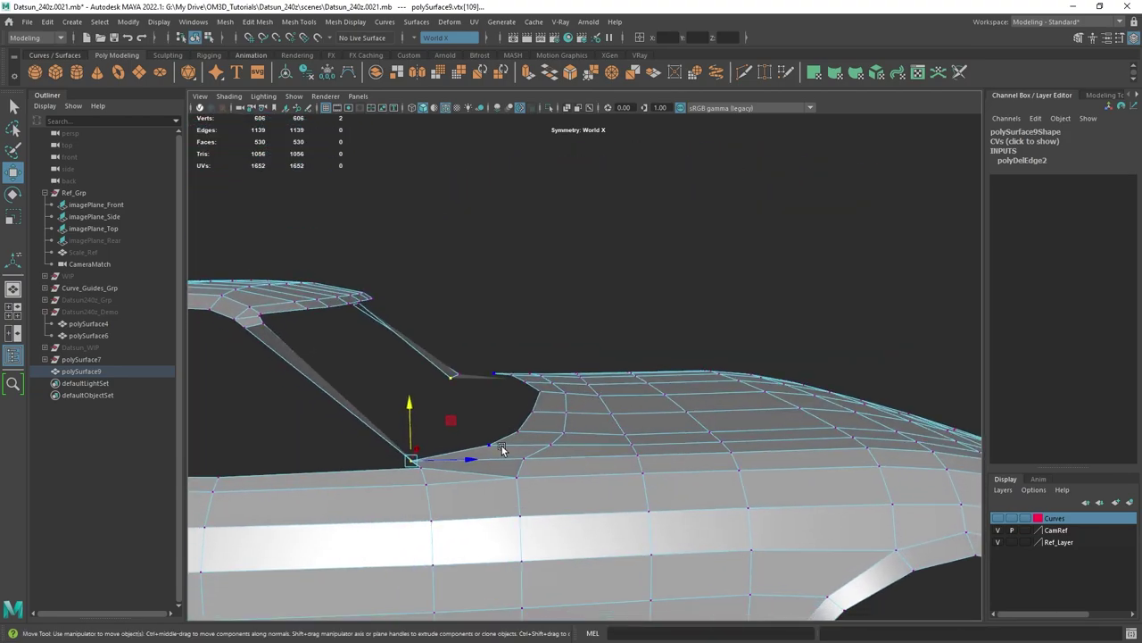
{"action": "left_click", "coordinate": [519, 434]}
{"action": "key", "text": "q"}
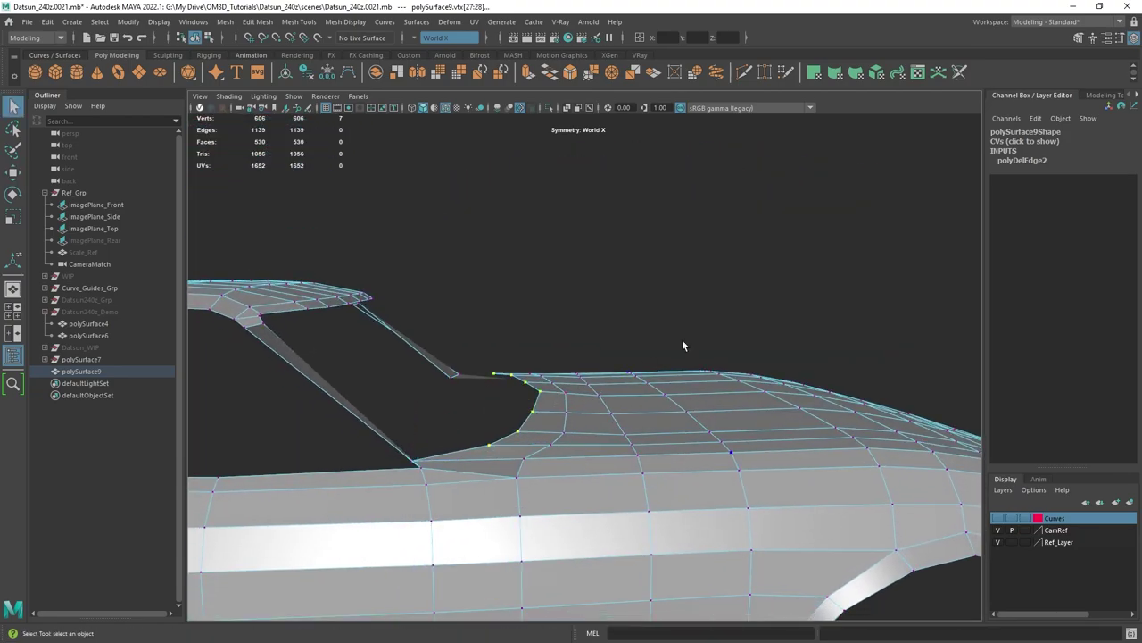
{"action": "left_click", "coordinate": [1080, 38]}
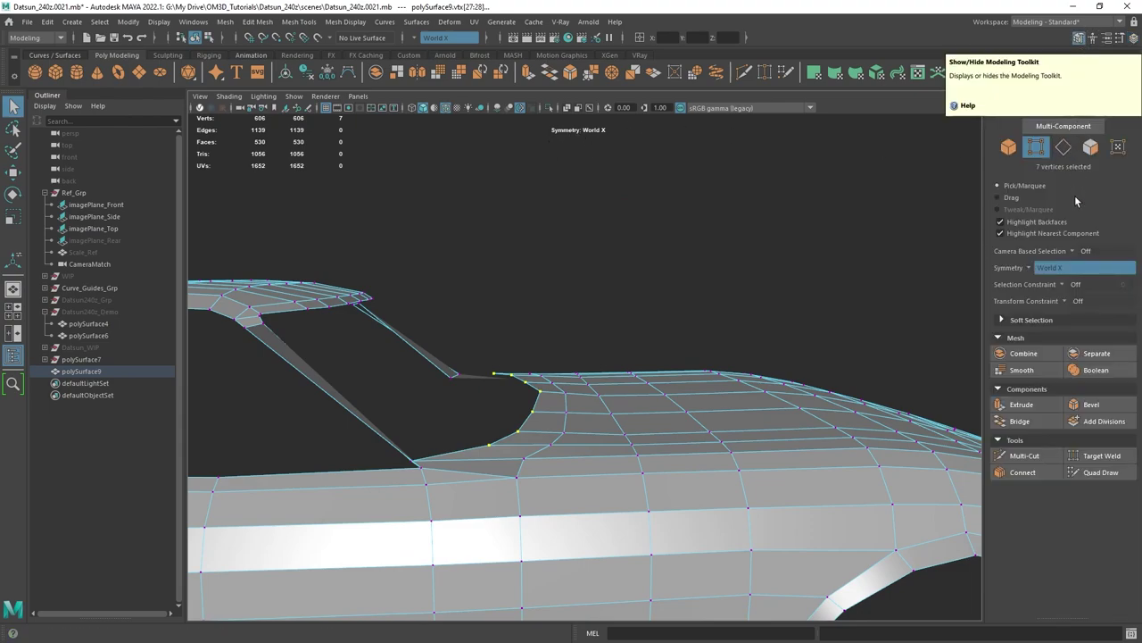
{"action": "key", "text": "w"}
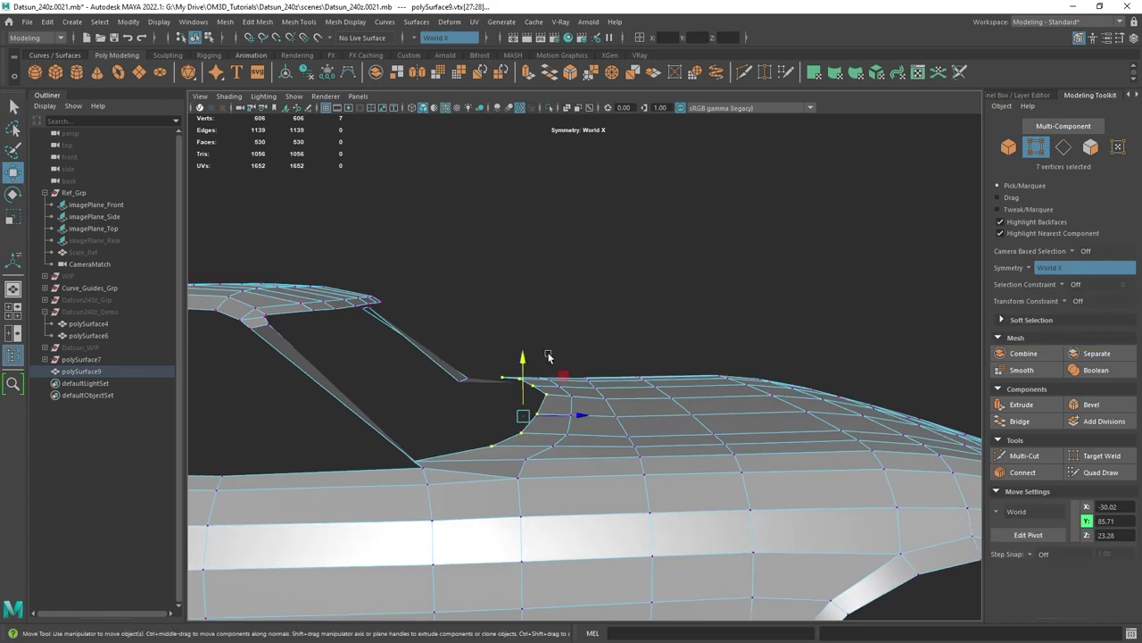
{"action": "left_click_drag", "start_coordinate": [523, 361], "coordinate": [524, 359]}
{"action": "left_click_drag", "start_coordinate": [584, 446], "coordinate": [583, 427], "text": "alt"}
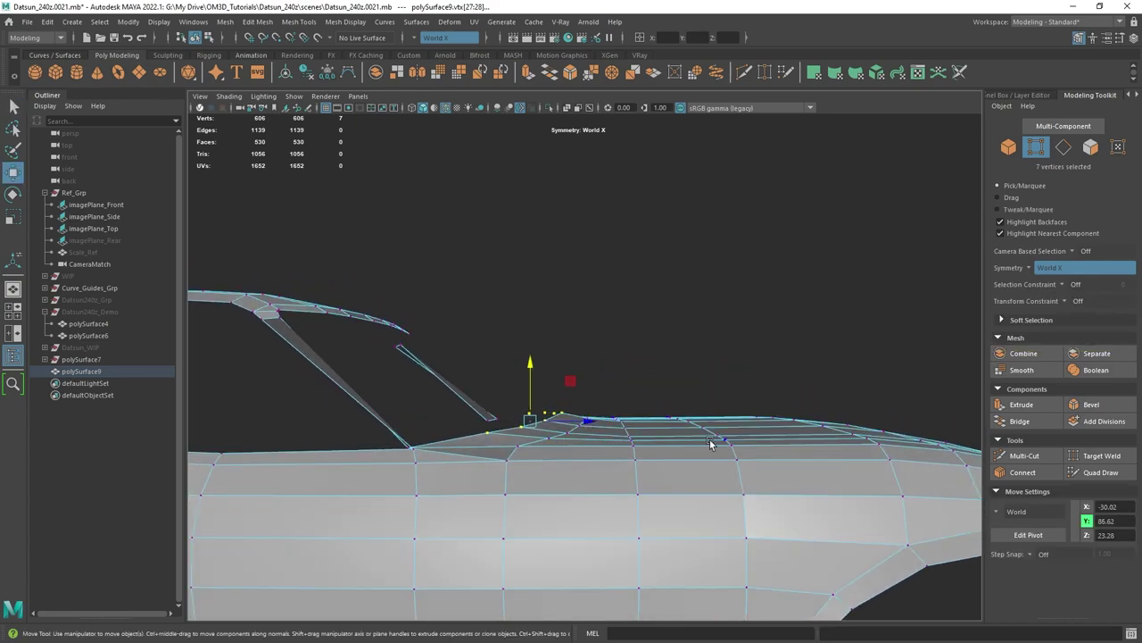
{"action": "left_click_drag", "start_coordinate": [719, 438], "coordinate": [696, 360], "text": "alt"}
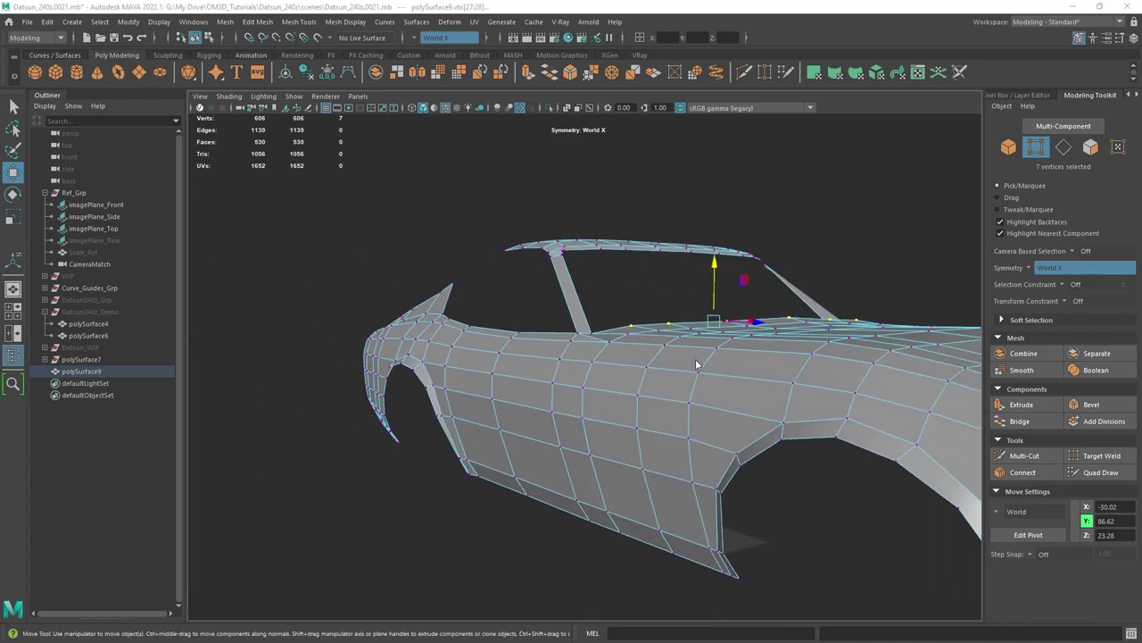
Reposition the vertices along the top of the front wheel arch to follow the photo in the camera-match view.
{"action": "key", "text": "space"}
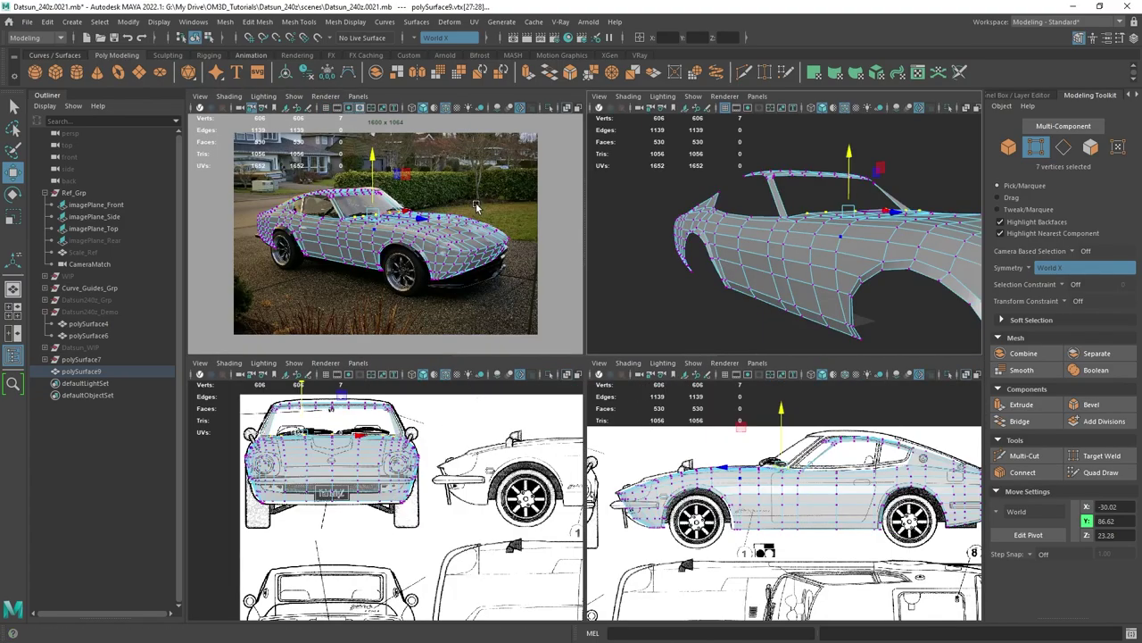
{"action": "left_click_drag", "start_coordinate": [828, 271], "coordinate": [822, 233], "text": "alt"}
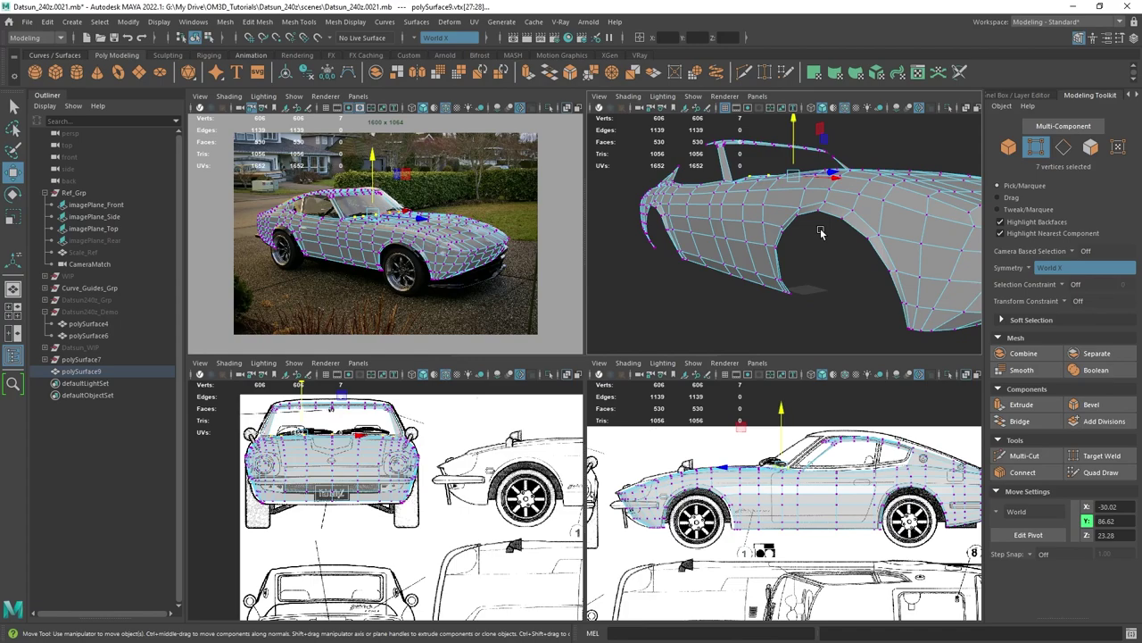
{"action": "left_click", "coordinate": [874, 248]}
{"action": "key", "text": "space"}
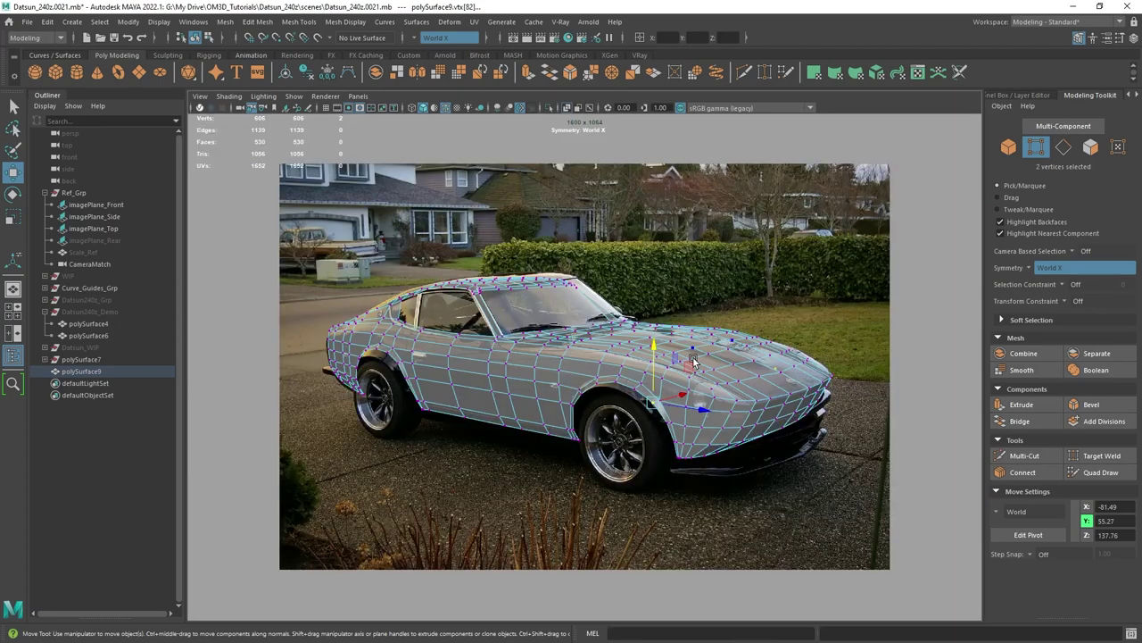
{"action": "left_click", "coordinate": [635, 395]}
{"action": "left_click", "coordinate": [614, 389]}
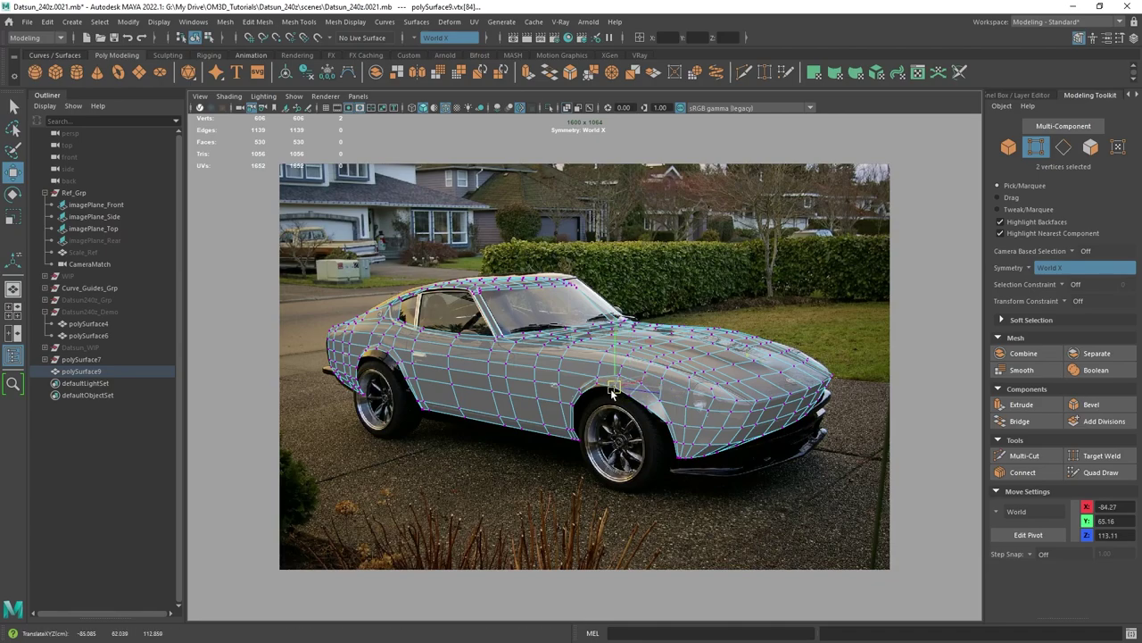
{"action": "left_click", "coordinate": [596, 390]}
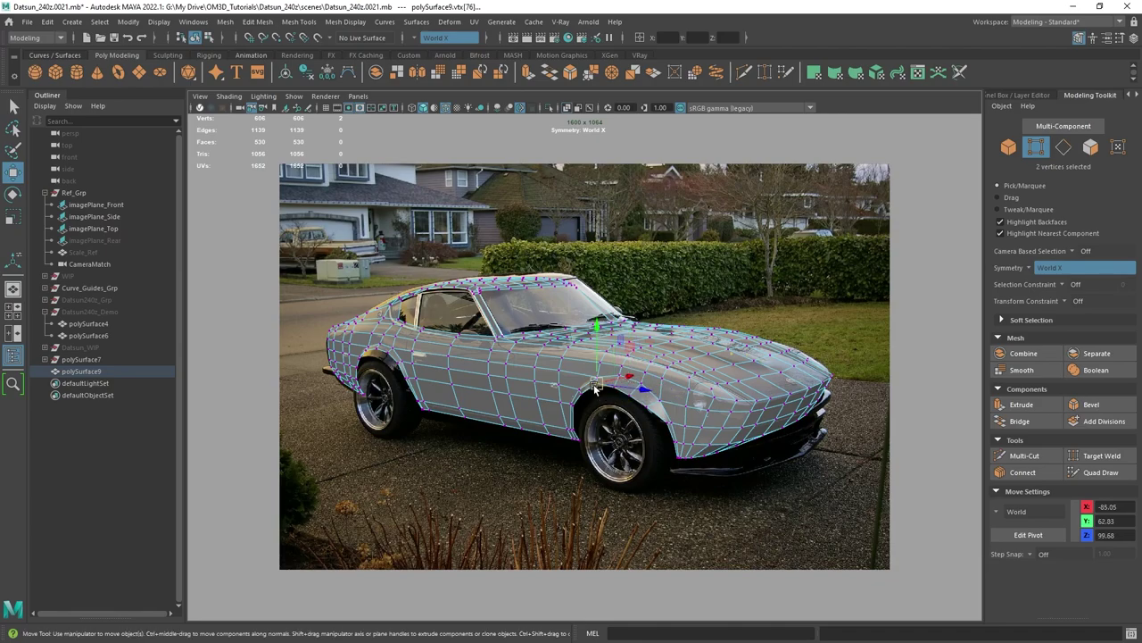
Reposition the lower vertices on the bumper side of the front wheel arch to follow the photo's wheel opening.
{"action": "left_click", "coordinate": [662, 437]}
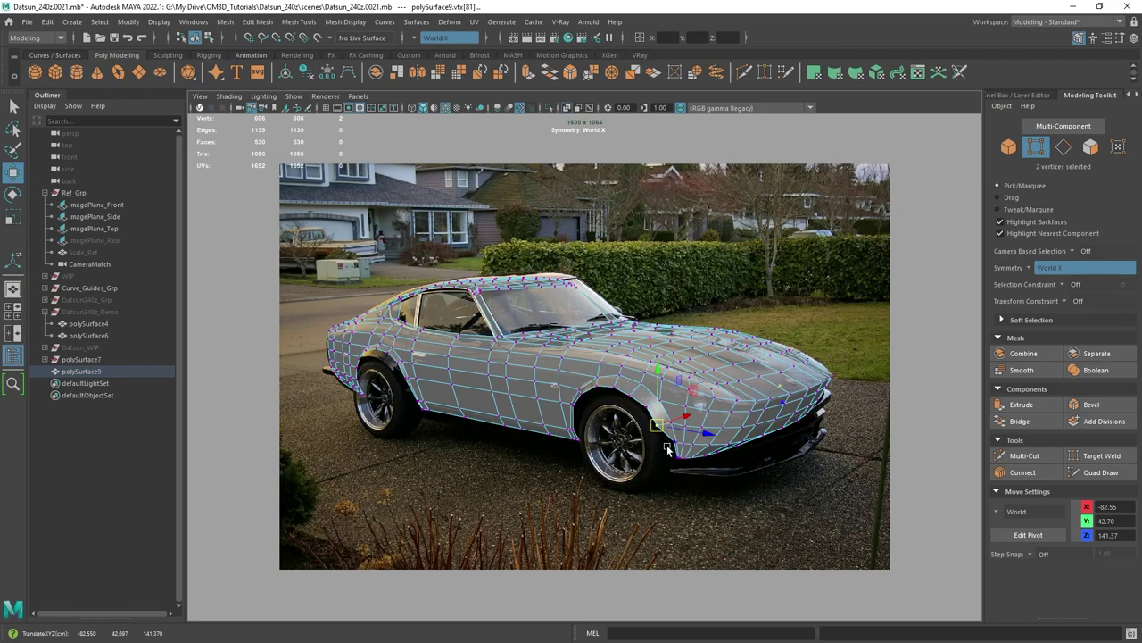
{"action": "left_click", "coordinate": [669, 447]}
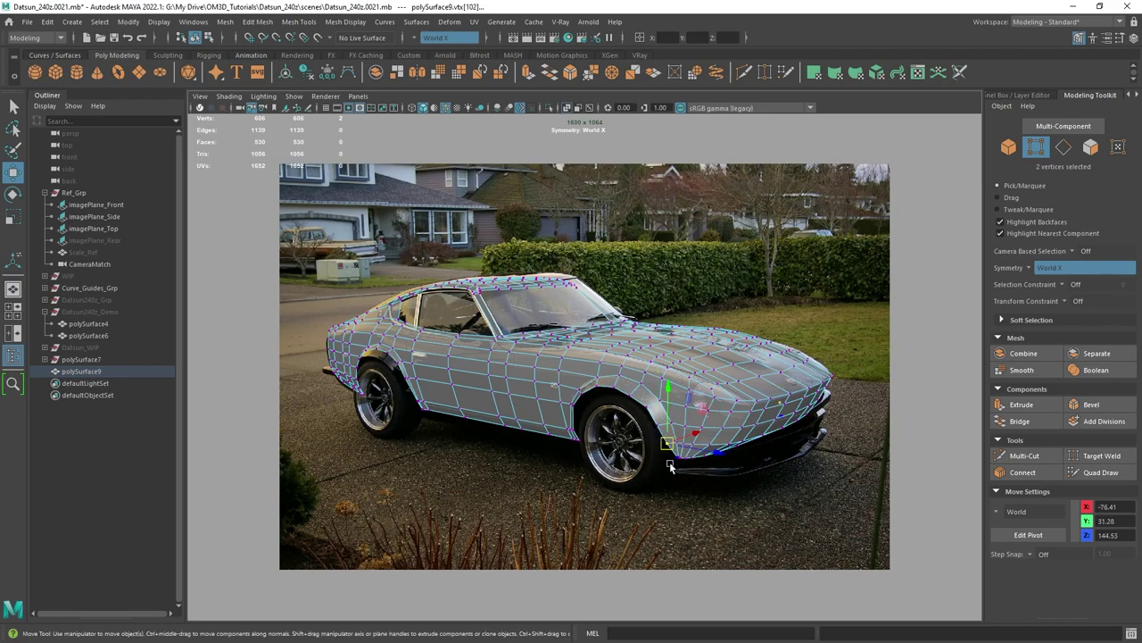
{"action": "left_click_drag", "start_coordinate": [671, 466], "coordinate": [669, 460]}
Shift the upper vertex on the bumper side of the front wheel arch slightly inward along X in the perspective view.
{"action": "key", "text": "space"}
{"action": "key", "text": "space"}
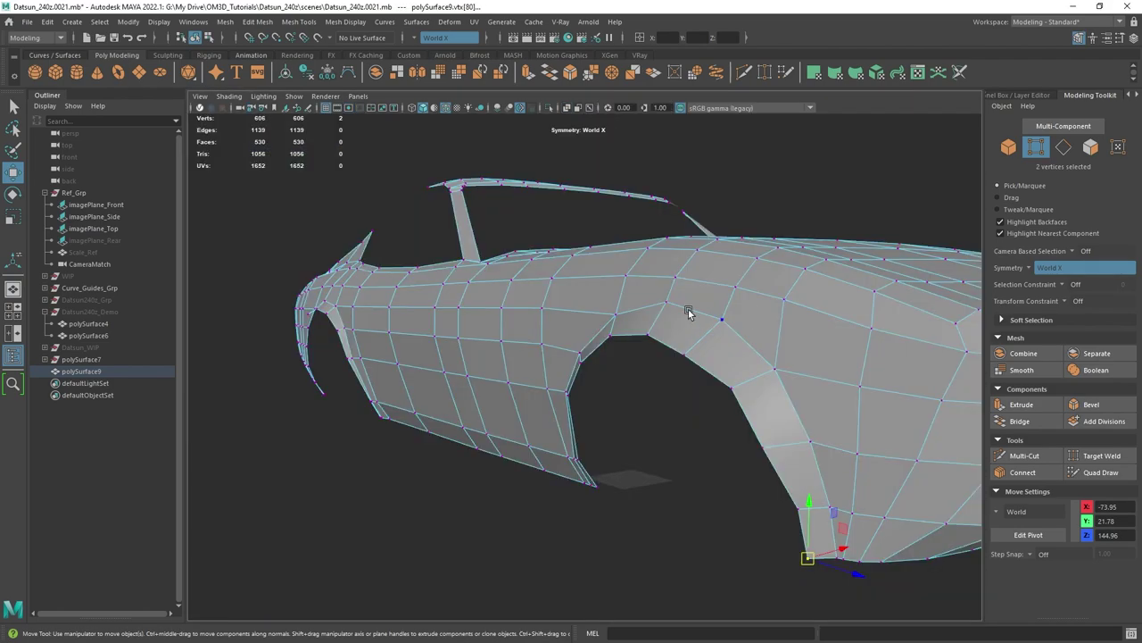
{"action": "left_click_drag", "start_coordinate": [689, 311], "coordinate": [719, 318], "text": "alt"}
{"action": "right_click_drag", "start_coordinate": [719, 318], "coordinate": [649, 287], "text": "alt"}
{"action": "left_click_drag", "start_coordinate": [649, 287], "coordinate": [662, 321], "text": "alt"}
{"action": "left_click", "coordinate": [626, 327]}
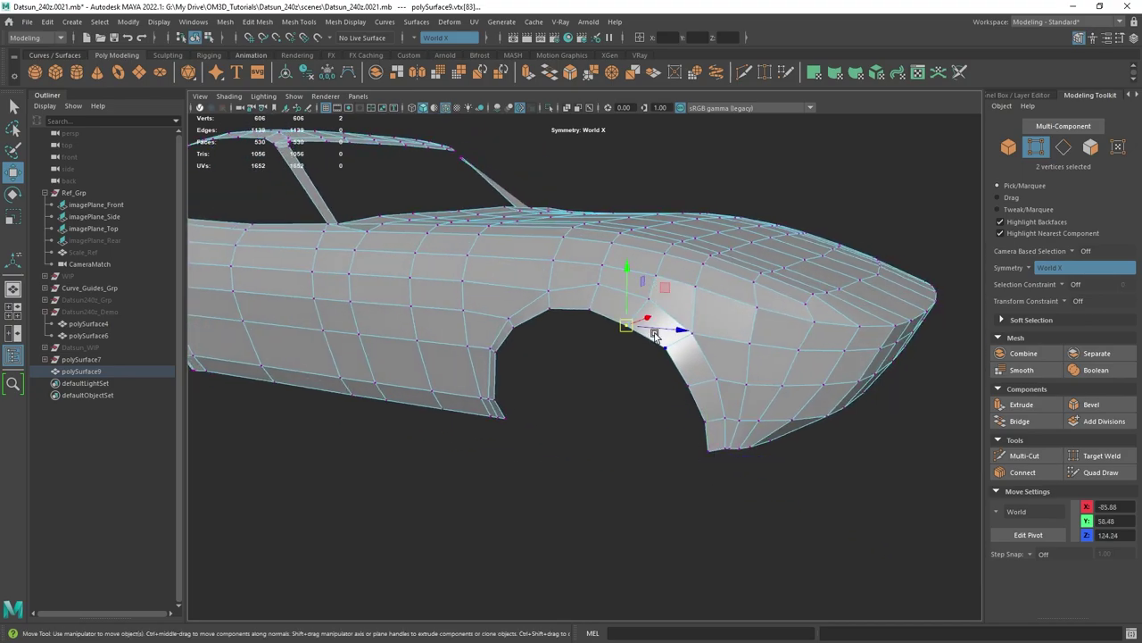
{"action": "right_click_drag", "start_coordinate": [670, 336], "coordinate": [643, 357], "text": "alt"}
{"action": "left_click_drag", "start_coordinate": [643, 357], "coordinate": [653, 358], "text": "alt"}
{"action": "right_click_drag", "start_coordinate": [653, 358], "coordinate": [664, 361], "text": "alt"}
{"action": "left_click_drag", "start_coordinate": [664, 360], "coordinate": [616, 375], "text": "alt"}
{"action": "key", "text": "ctrl+z"}
{"action": "left_click_drag", "start_coordinate": [596, 412], "coordinate": [582, 355], "text": "alt"}
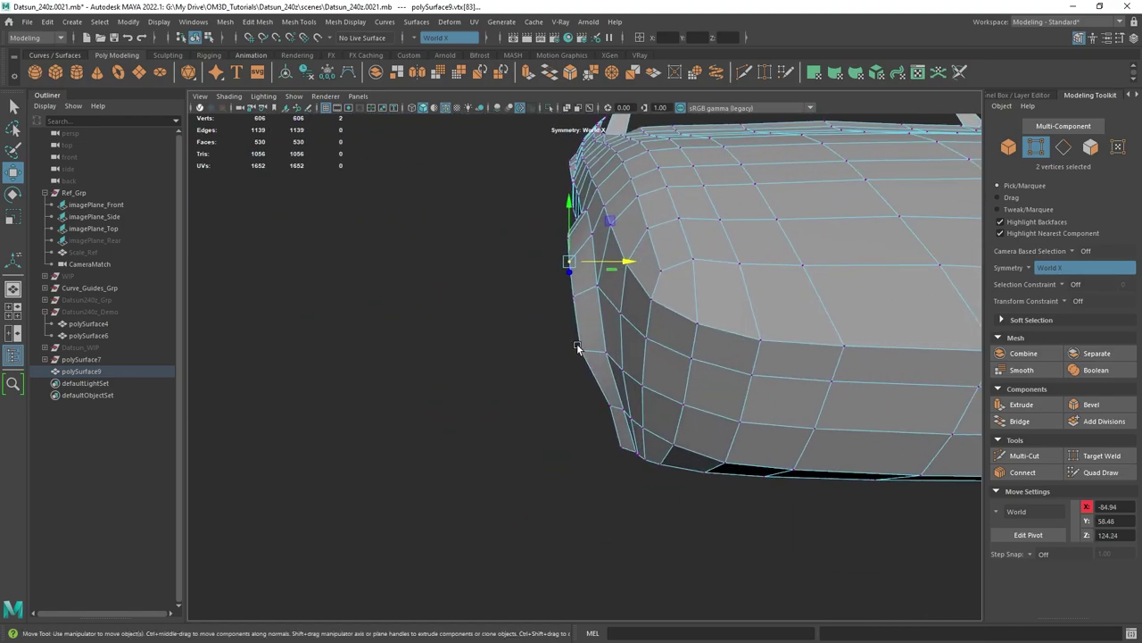
Adjust the lower vertices on the bumper side of the front wheel arch along X to smooth its profile seen from the front.
{"action": "left_click", "coordinate": [580, 349]}
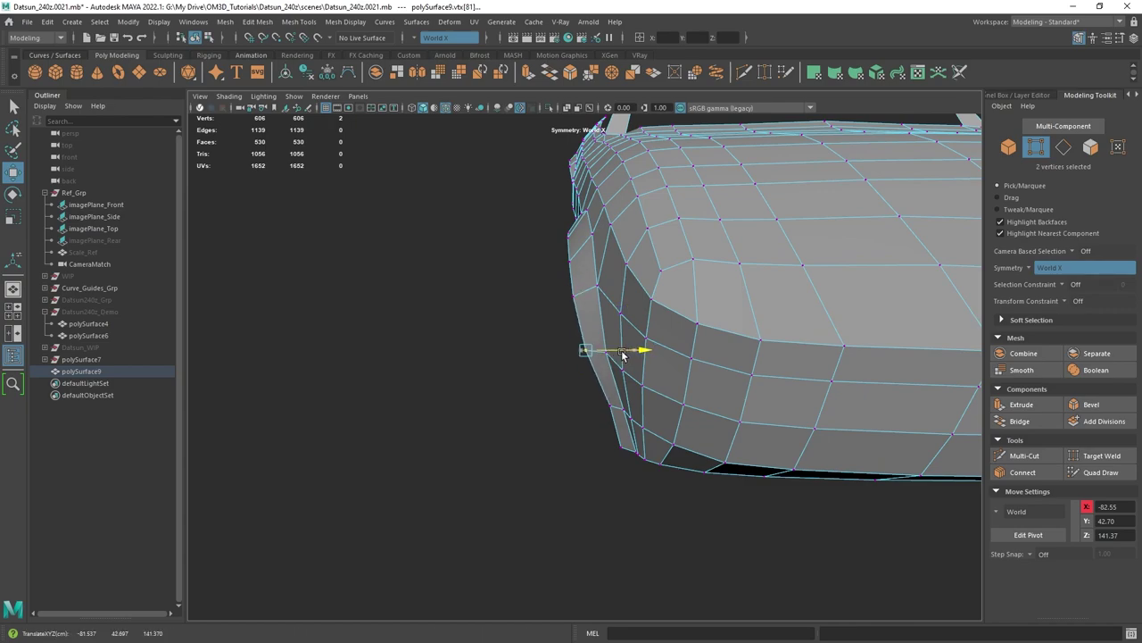
{"action": "left_click", "coordinate": [627, 406]}
{"action": "left_click_drag", "start_coordinate": [632, 406], "coordinate": [624, 408]}
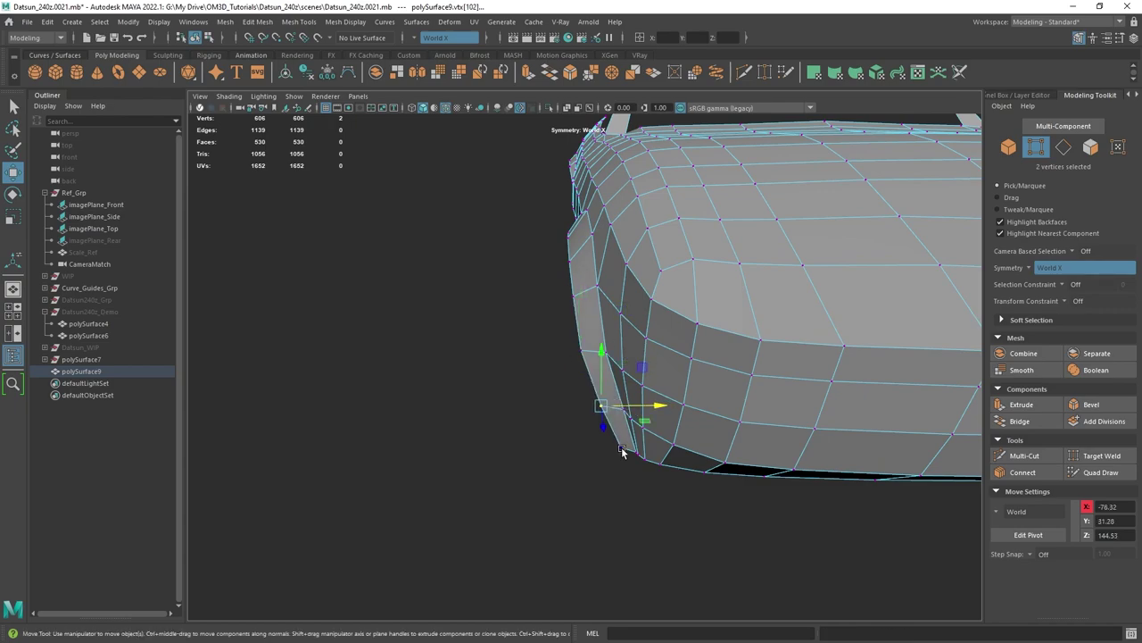
{"action": "left_click", "coordinate": [622, 448]}
{"action": "left_click_drag", "start_coordinate": [639, 448], "coordinate": [470, 294]}
Reposition the vertices along the top of the rear wheel arch to match the photo in the camera-match view.
{"action": "scroll", "coordinate": [665, 378], "scroll_direction": "down", "scroll_amount": 4}
{"action": "key", "text": "space"}
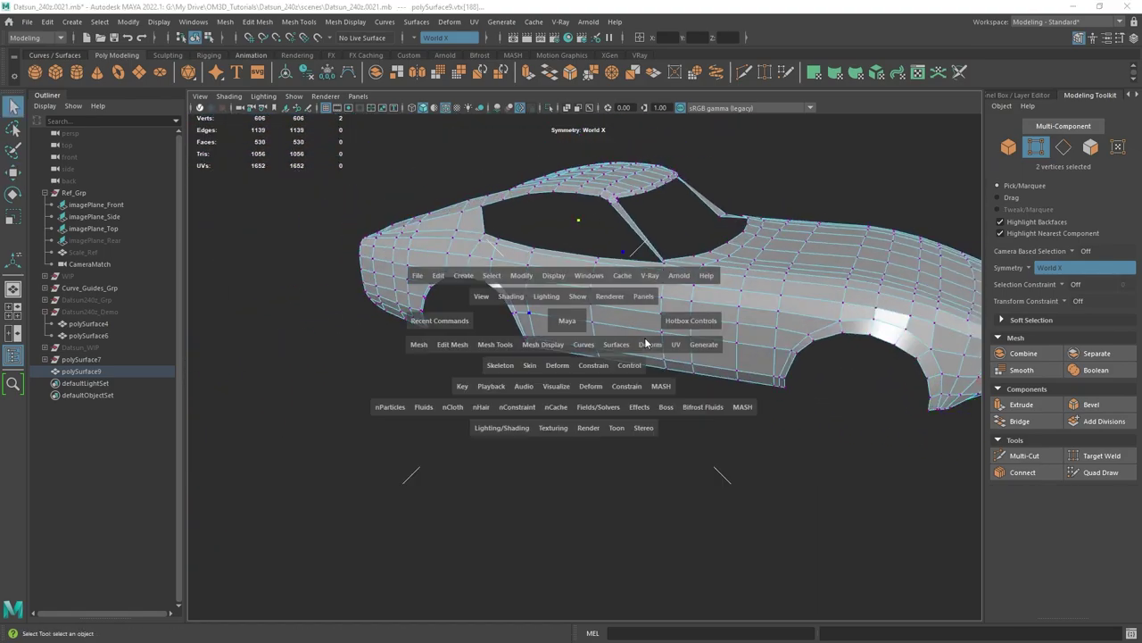
{"action": "key", "text": "q"}
{"action": "key", "text": "space"}
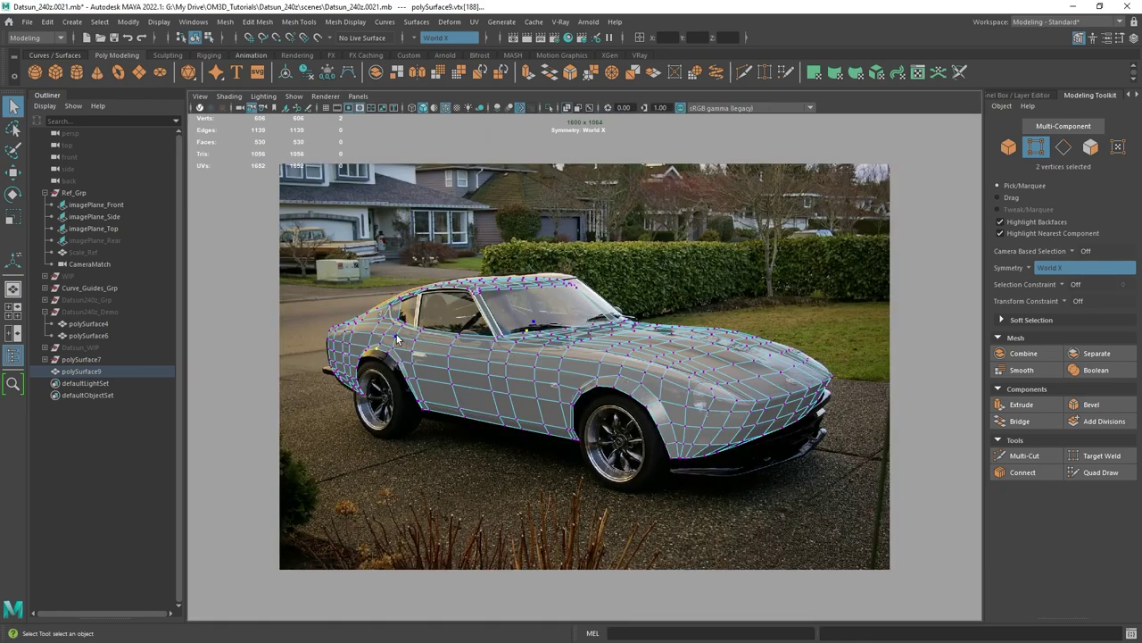
{"action": "key", "text": "w"}
{"action": "left_click_drag", "start_coordinate": [380, 352], "coordinate": [373, 361]}
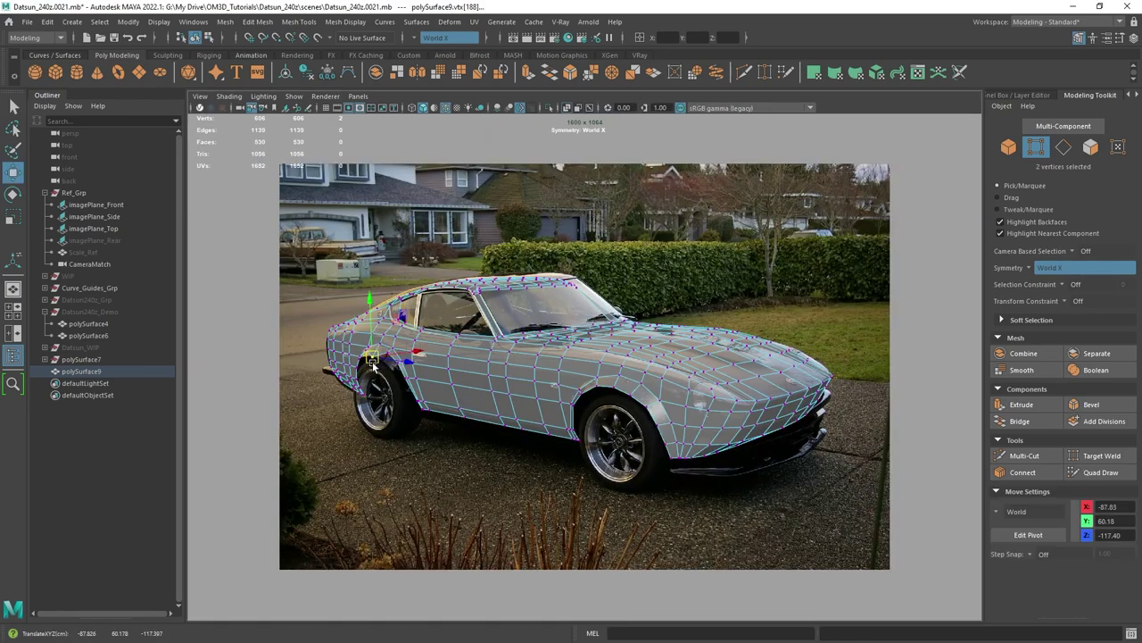
{"action": "key", "text": "q"}
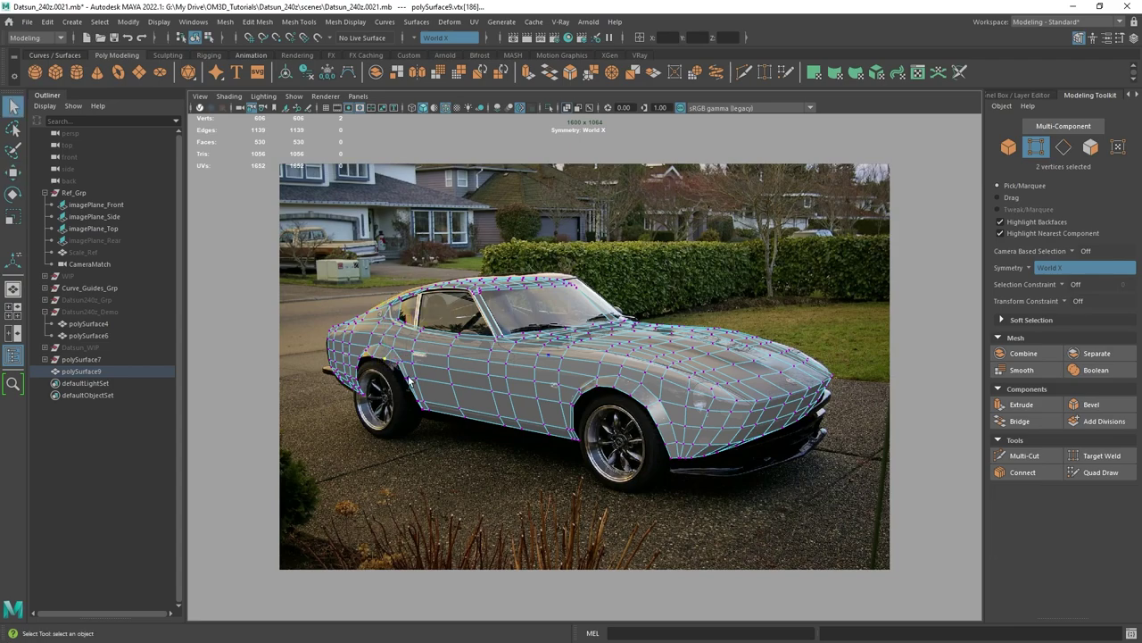
Reposition the door-side vertices down to the sill and the upper rear vertex of the rear wheel arch to follow the photo.
{"action": "key", "text": "w"}
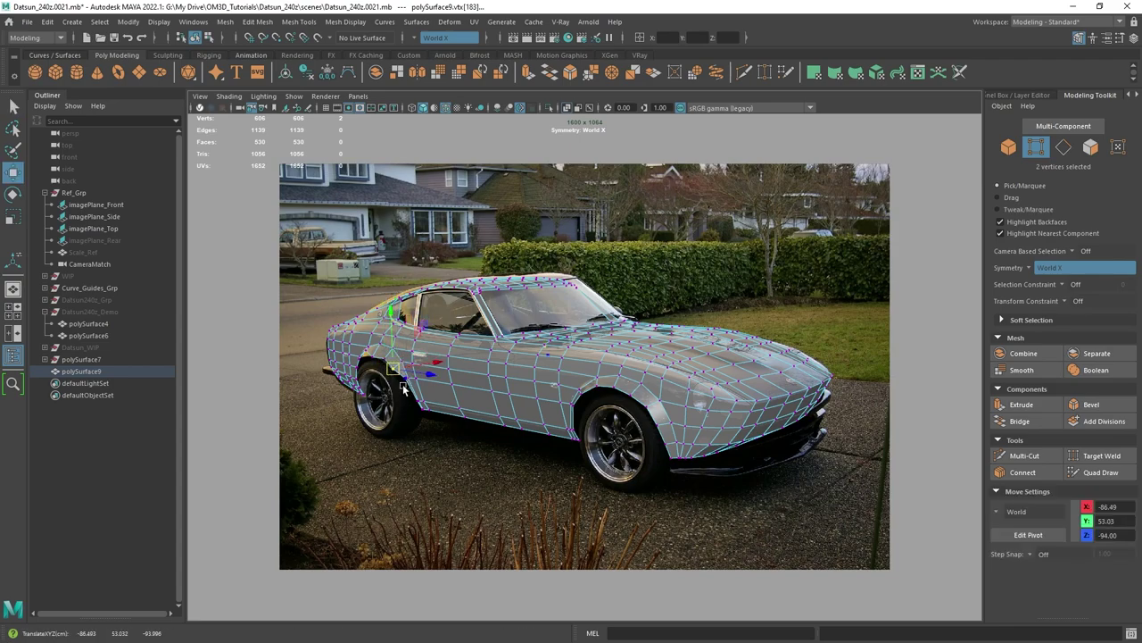
{"action": "left_click_drag", "start_coordinate": [406, 384], "coordinate": [408, 403]}
{"action": "left_click", "coordinate": [410, 407]}
{"action": "left_click", "coordinate": [417, 414]}
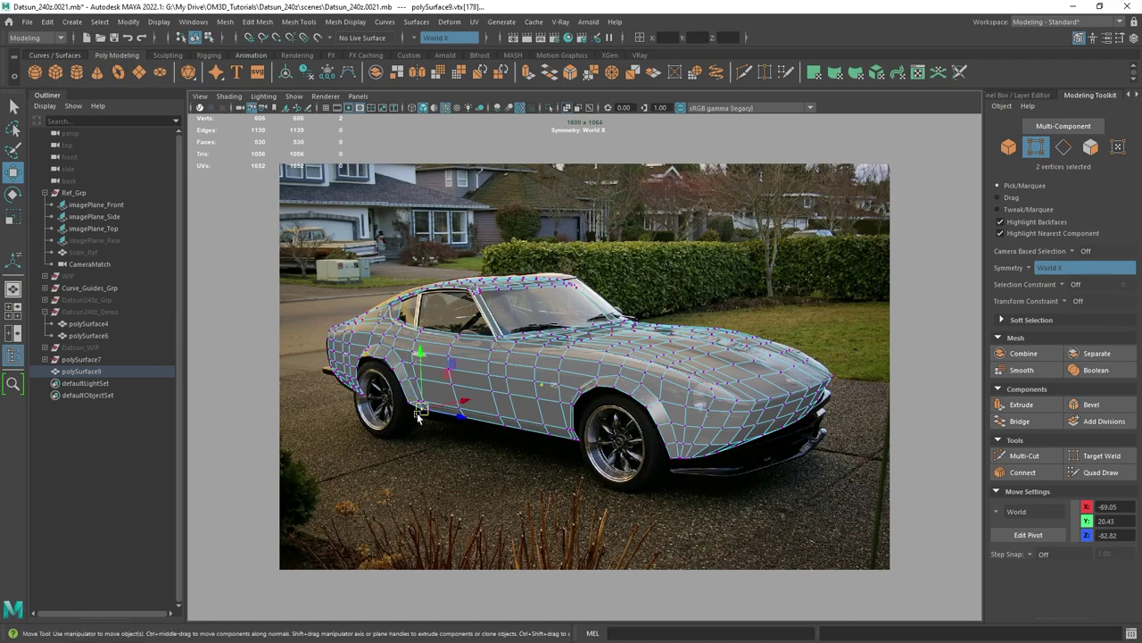
{"action": "double_click", "coordinate": [417, 413]}
{"action": "left_click", "coordinate": [416, 410]}
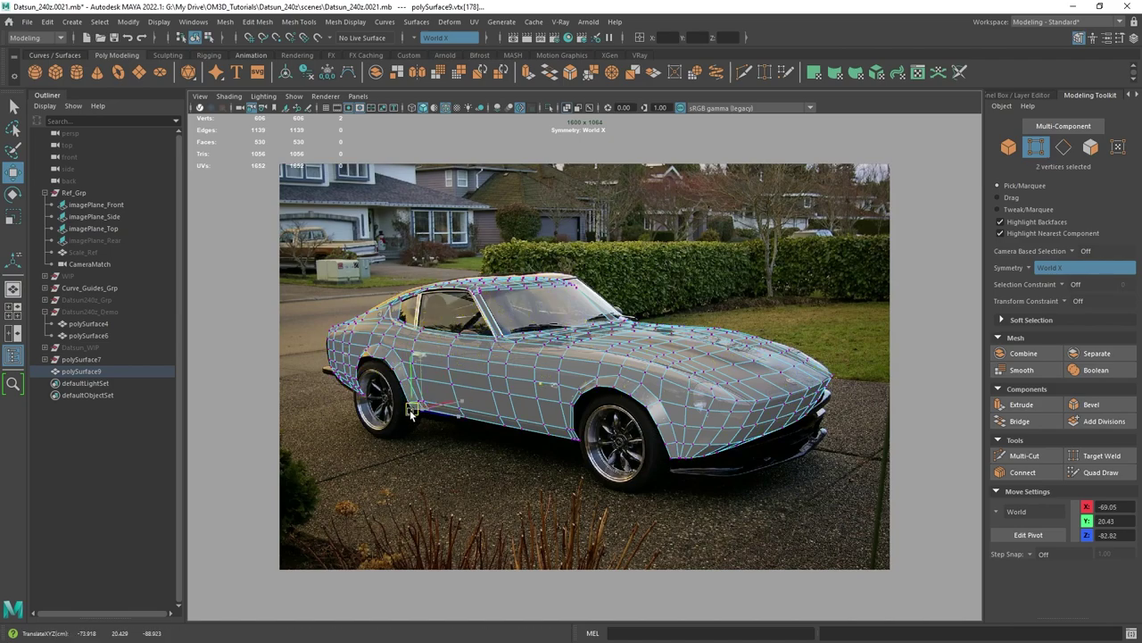
{"action": "left_click", "coordinate": [365, 354]}
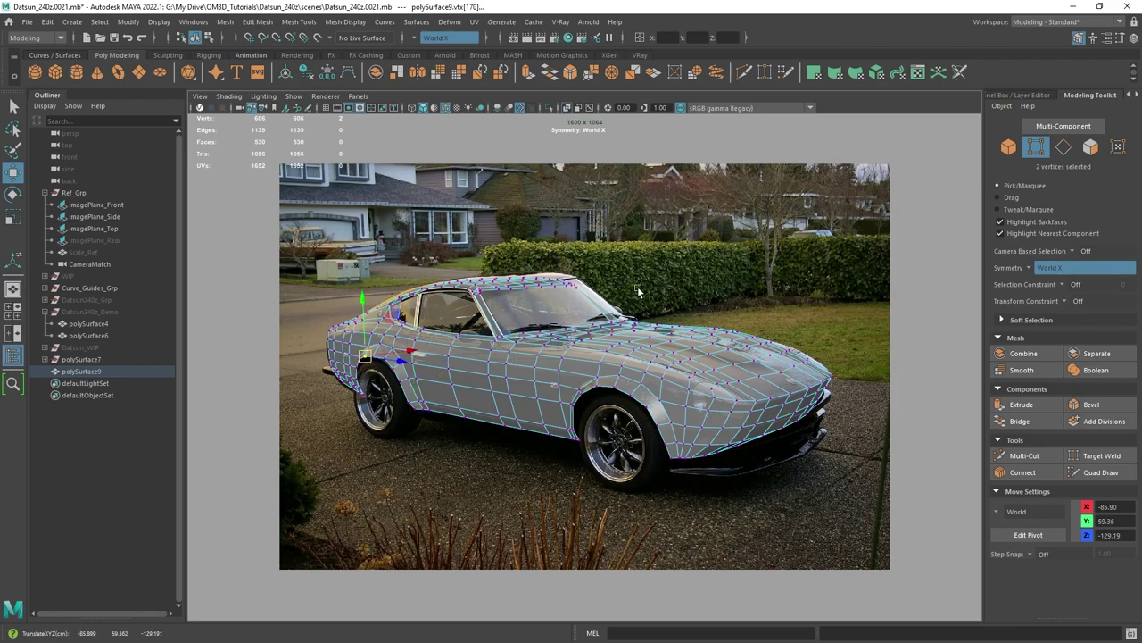
Raise the two vertices along the top edge of the rear wheel arch along Y to round the arch's profile.
{"action": "key", "text": "q"}
{"action": "key", "text": "space"}
{"action": "key", "text": "space"}
{"action": "left_click_drag", "start_coordinate": [814, 223], "coordinate": [673, 339], "text": "alt"}
{"action": "right_click_drag", "start_coordinate": [673, 336], "coordinate": [708, 348], "text": "alt"}
{"action": "middle_click_drag", "start_coordinate": [562, 359], "coordinate": [651, 416], "text": "alt"}
{"action": "left_click_drag", "start_coordinate": [565, 357], "coordinate": [609, 428], "text": "alt"}
{"action": "right_click_drag", "start_coordinate": [609, 429], "coordinate": [635, 428], "text": "alt"}
{"action": "middle_click_drag", "start_coordinate": [576, 406], "coordinate": [658, 392], "text": "alt"}
{"action": "key", "text": "w"}
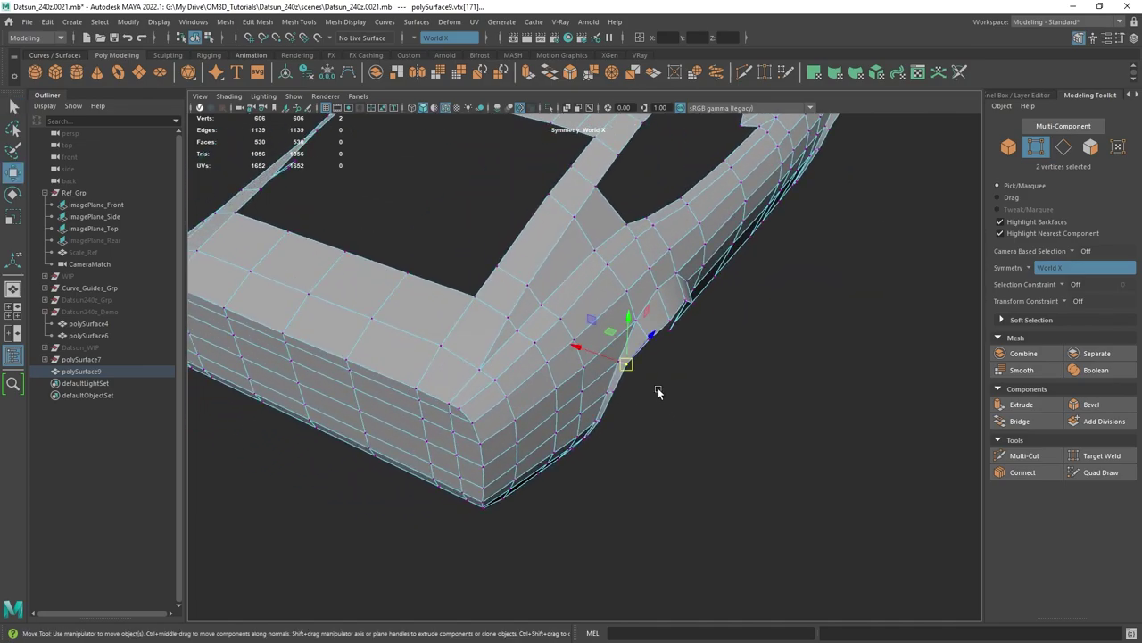
{"action": "left_click_drag", "start_coordinate": [658, 393], "coordinate": [558, 340], "text": "alt"}
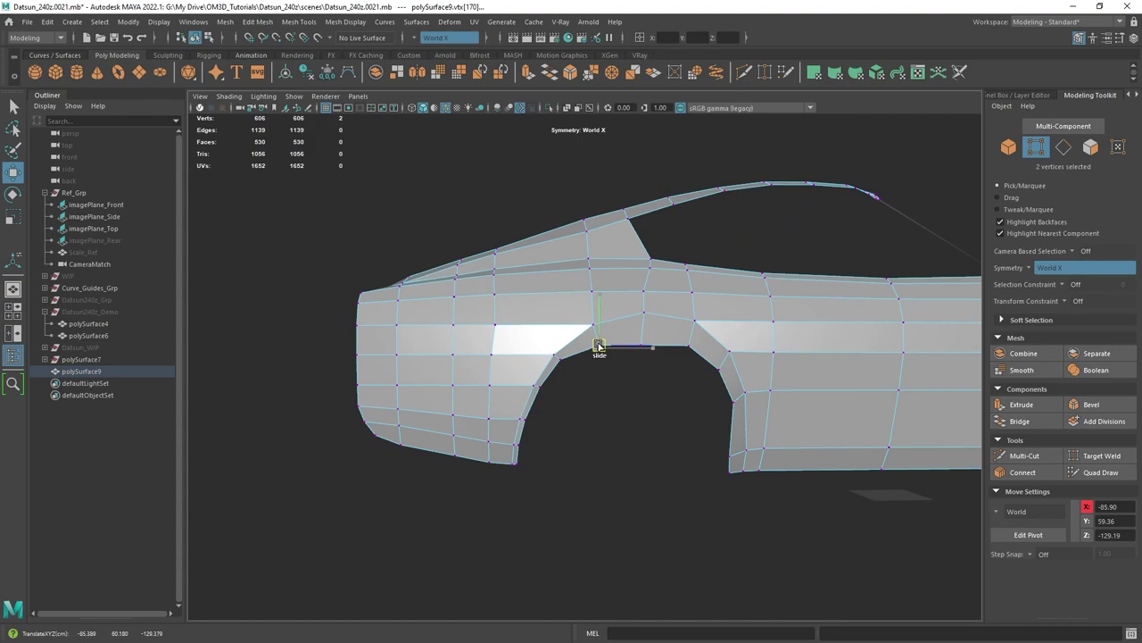
{"action": "left_click", "coordinate": [599, 346]}
{"action": "key", "text": "ctrl+z"}
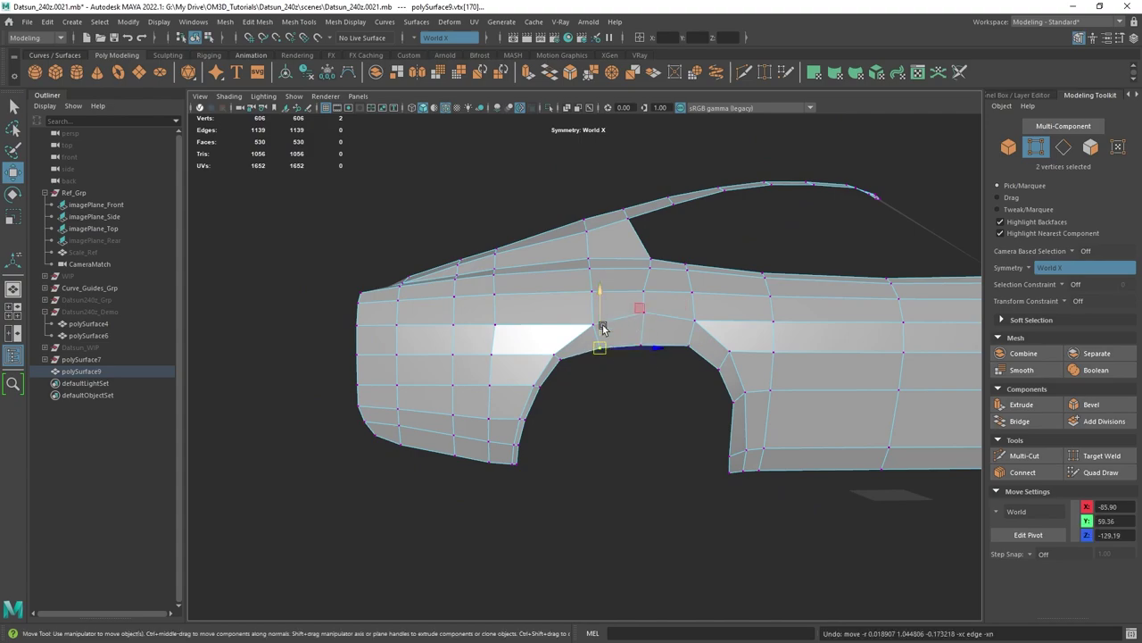
{"action": "left_click_drag", "start_coordinate": [600, 326], "coordinate": [599, 316]}
{"action": "left_click_drag", "start_coordinate": [652, 362], "coordinate": [640, 316]}
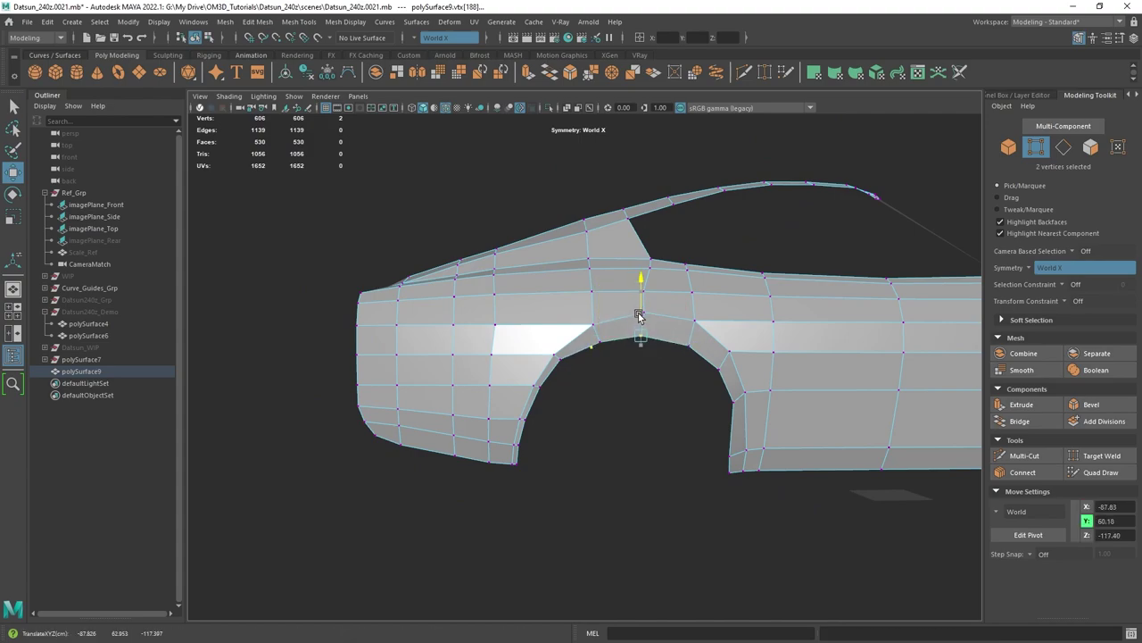
Nudge the lower door-side vertex of the rear wheel arch along Z, near the sill.
{"action": "scroll", "coordinate": [737, 372], "scroll_direction": "down", "scroll_amount": 3}
{"action": "left_click_drag", "start_coordinate": [736, 371], "coordinate": [594, 255], "text": "alt"}
{"action": "left_click", "coordinate": [532, 399]}
{"action": "scroll", "coordinate": [669, 409], "scroll_direction": "down", "scroll_amount": 3}
{"action": "scroll", "coordinate": [614, 295], "scroll_direction": "up", "scroll_amount": 2}
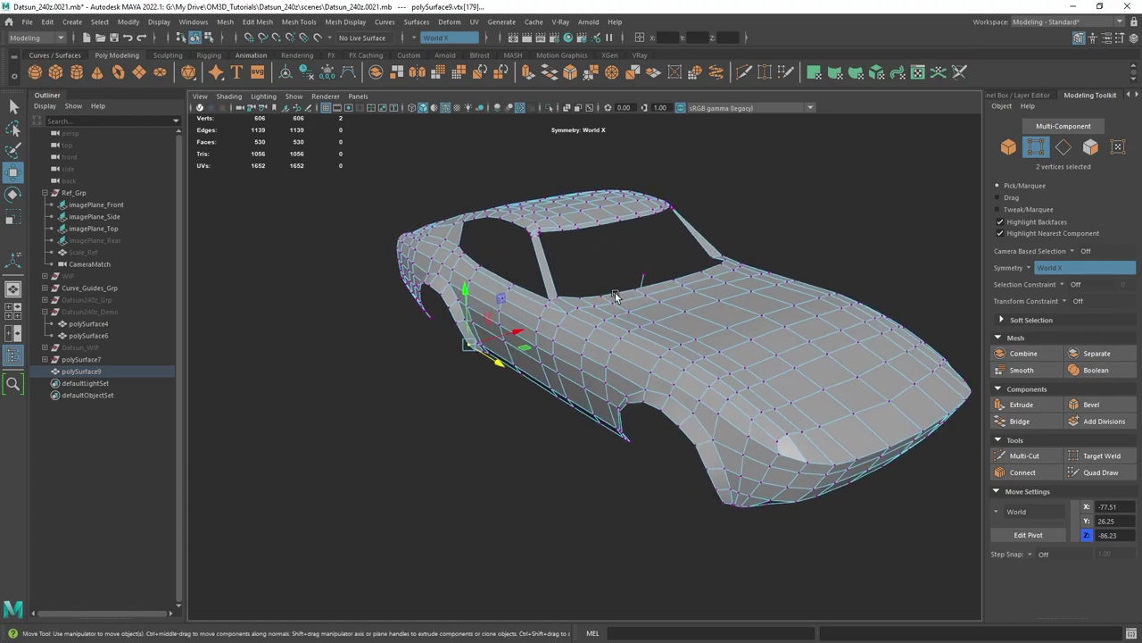
{"action": "left_click_drag", "start_coordinate": [617, 298], "coordinate": [614, 290], "text": "alt"}
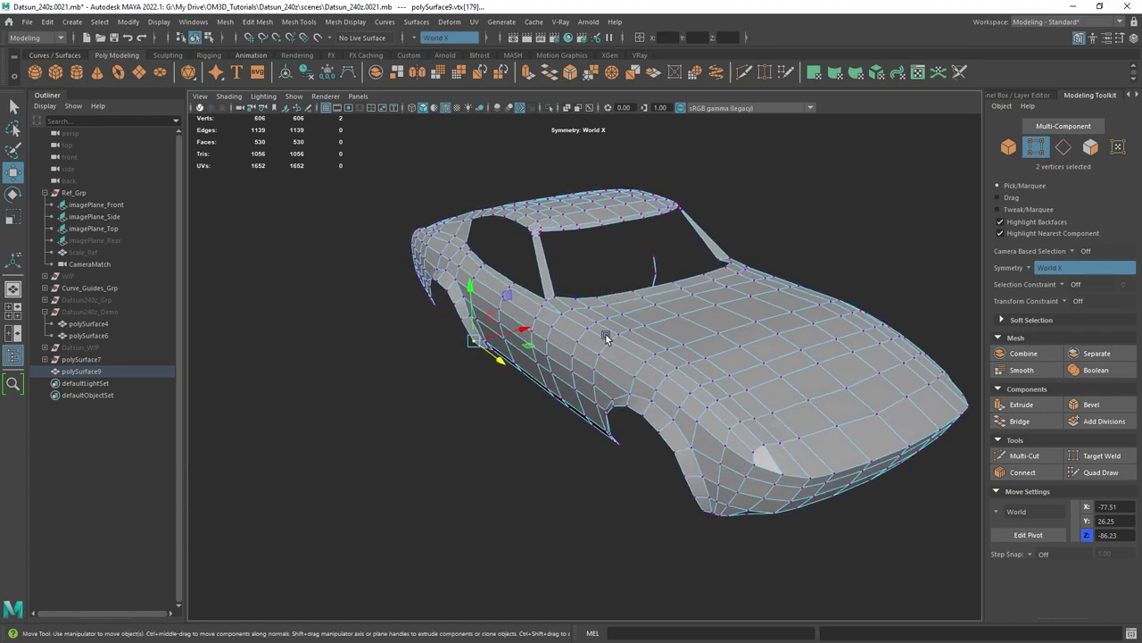
{"action": "left_click_drag", "start_coordinate": [648, 421], "coordinate": [729, 270], "text": "alt"}
Return the body mesh to object mode and unhide the Datsun240z_Demo group for comparison.
{"action": "key", "text": "F8"}
{"action": "left_click_drag", "start_coordinate": [701, 308], "coordinate": [538, 299], "text": "alt"}
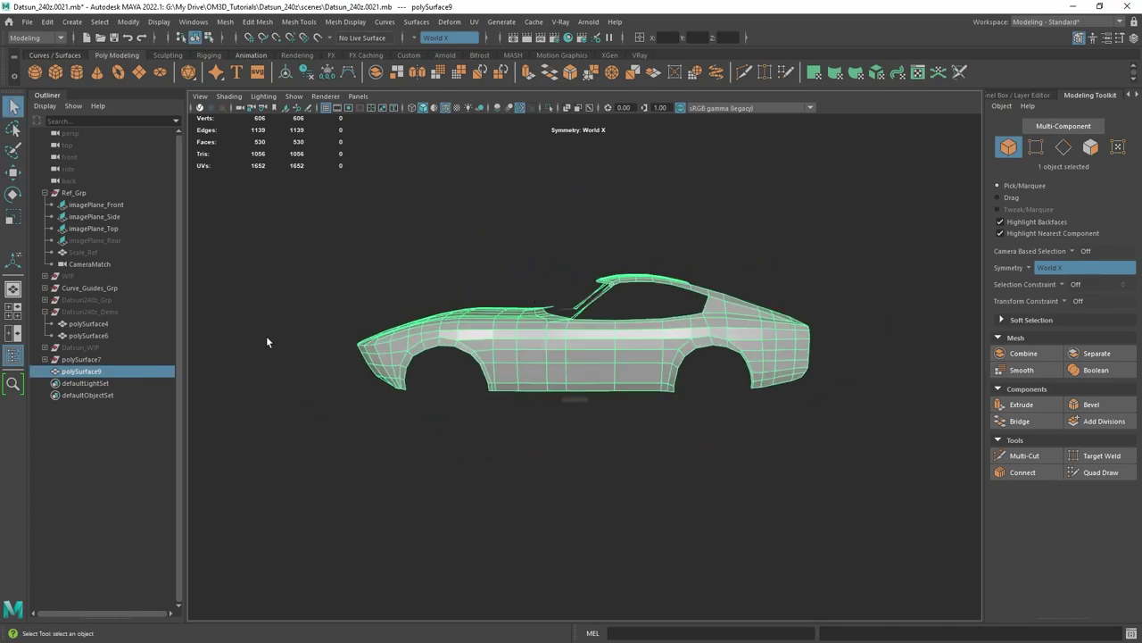
{"action": "left_click_drag", "start_coordinate": [447, 400], "coordinate": [458, 406], "text": "alt"}
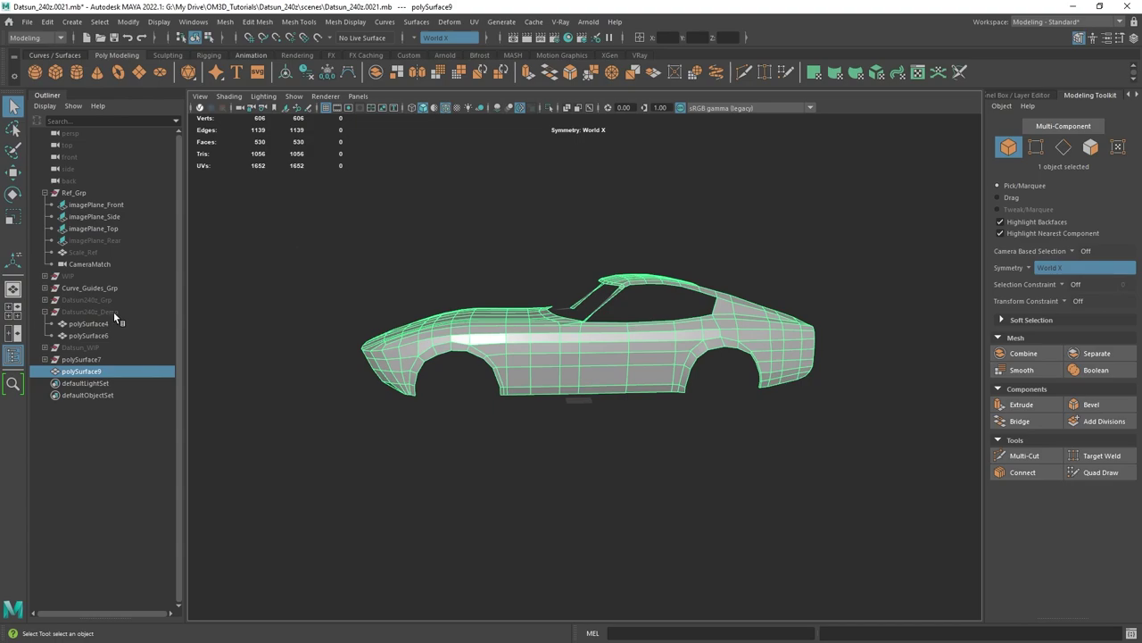
{"action": "left_click", "coordinate": [110, 311]}
{"action": "key", "text": "shift+h"}
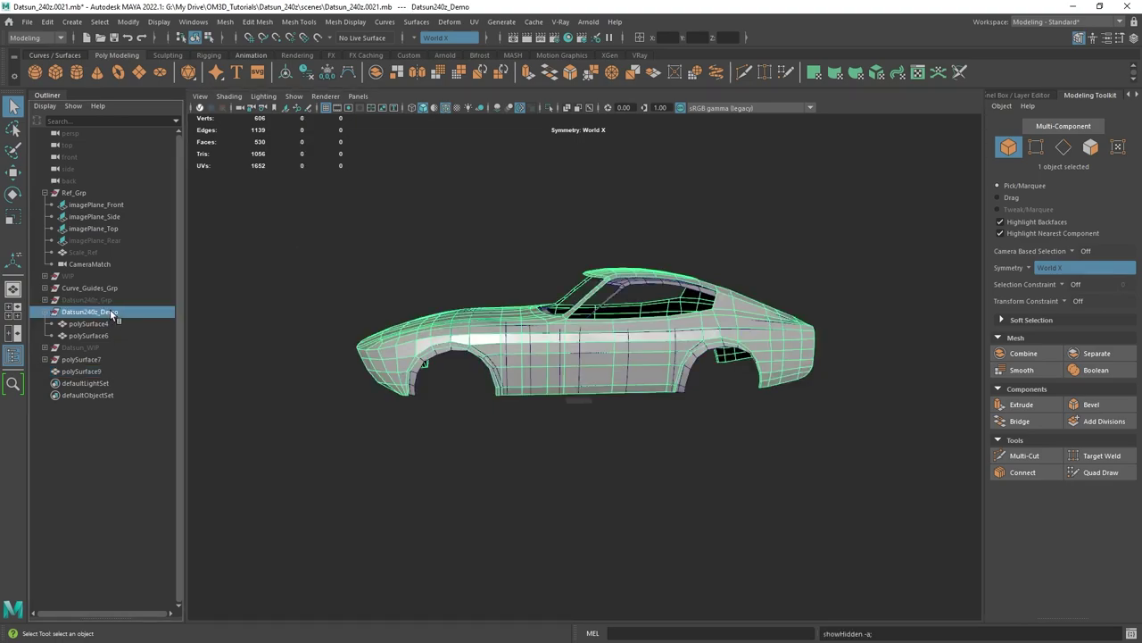
Compare the polySurface9 blockout with the demo mesh in the perspective, camera-match and blueprint views.
{"action": "left_click_drag", "start_coordinate": [482, 373], "coordinate": [676, 331], "text": "alt"}
{"action": "left_click", "coordinate": [660, 250]}
{"action": "left_click", "coordinate": [622, 308]}
{"action": "key", "text": "space"}
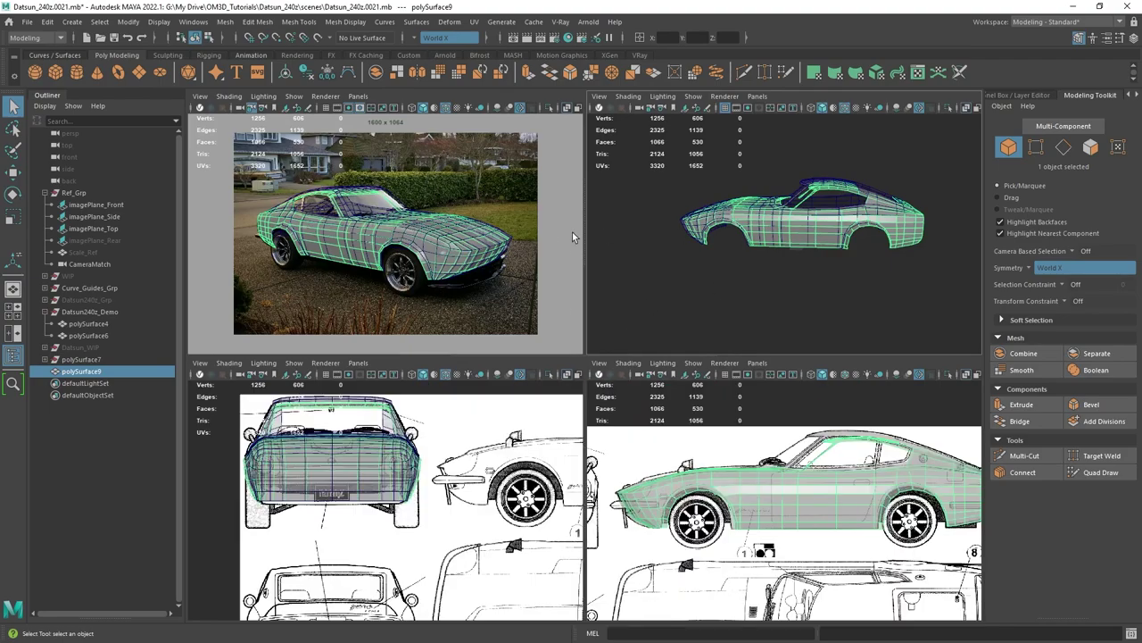
{"action": "key", "text": "space"}
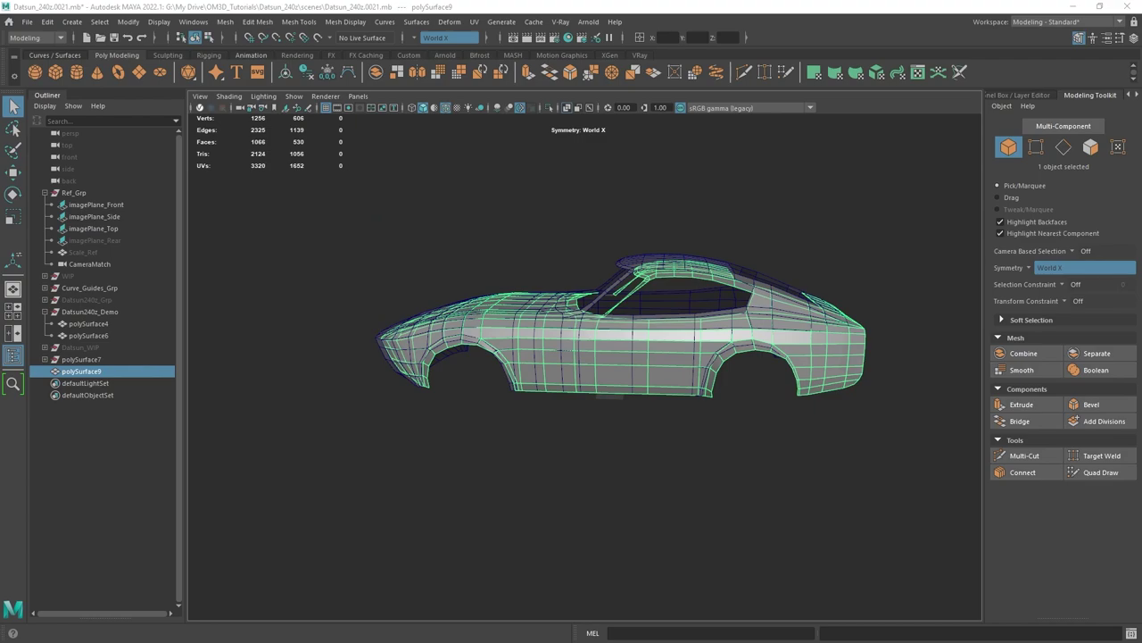
{"action": "left_click_drag", "start_coordinate": [699, 514], "coordinate": [669, 420], "text": "alt"}
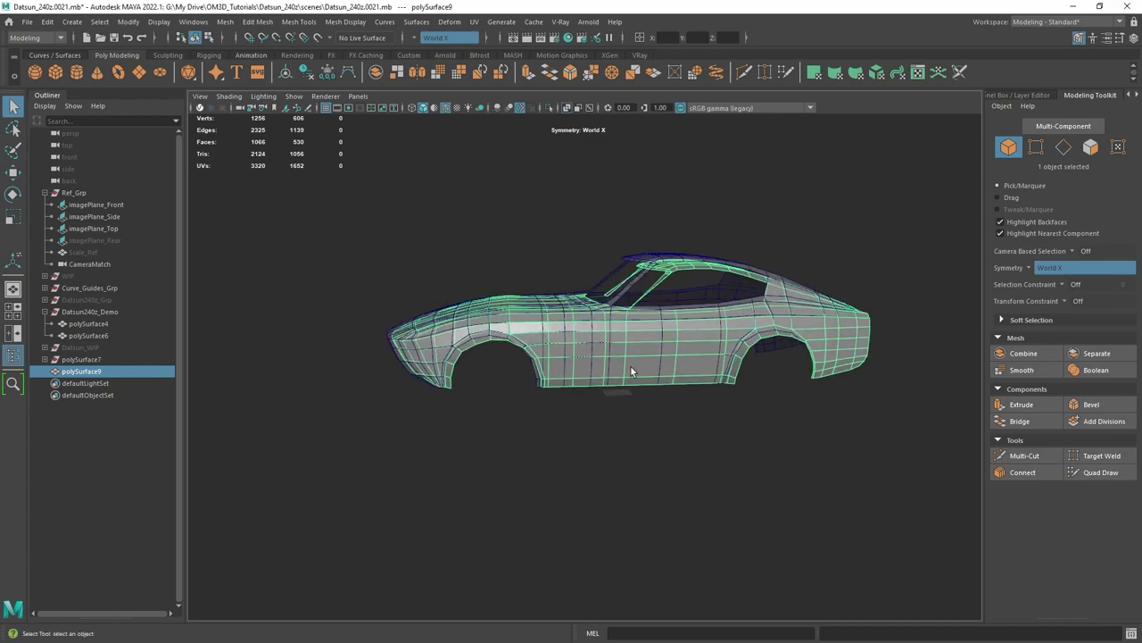
{"action": "left_click_drag", "start_coordinate": [804, 353], "coordinate": [687, 379], "text": "alt"}
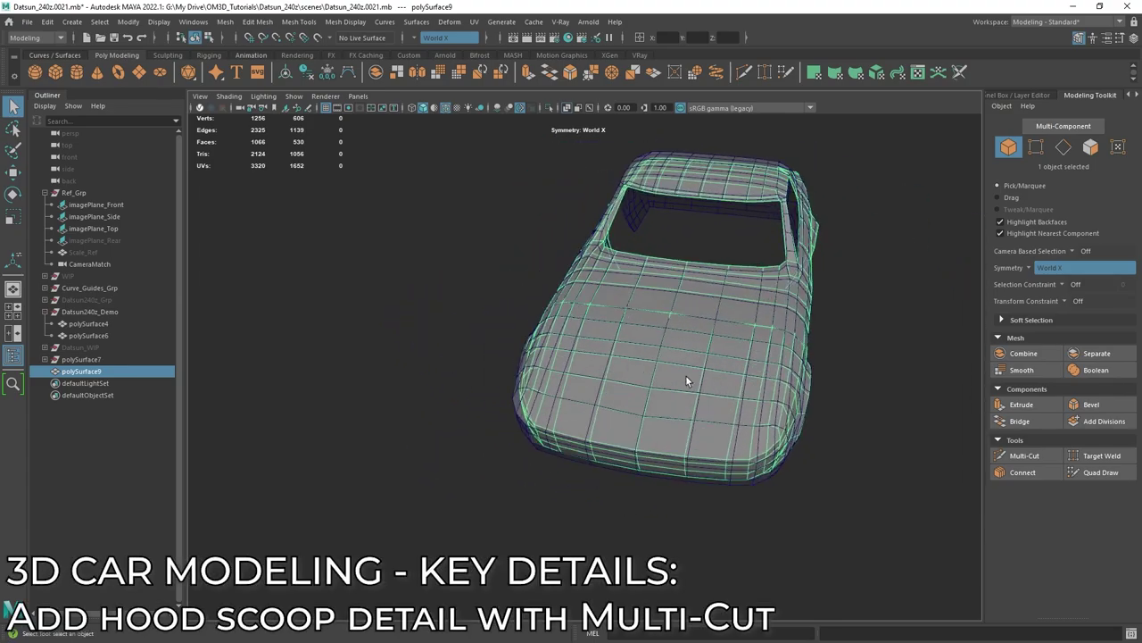
Collapse and hide the Datsun240z_Demo group, and select the polySurface9 body mesh.
{"action": "left_click", "coordinate": [49, 312]}
{"action": "left_click", "coordinate": [98, 312]}
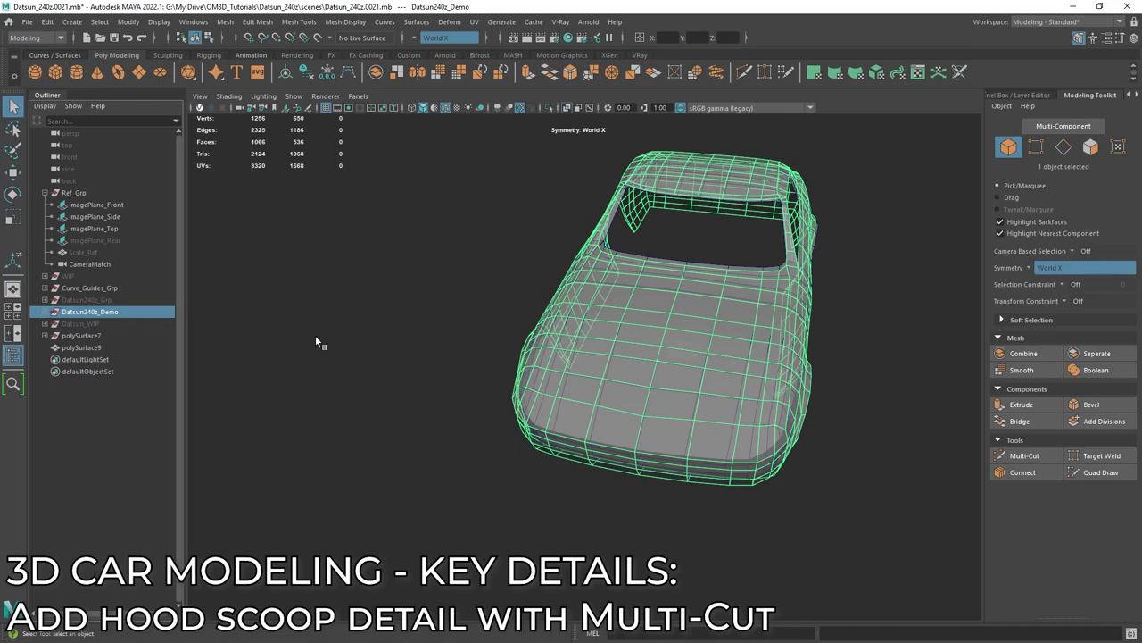
{"action": "left_click_drag", "start_coordinate": [315, 335], "coordinate": [737, 375], "text": "alt"}
{"action": "key", "text": "ctrl+h"}
{"action": "left_click", "coordinate": [604, 357]}
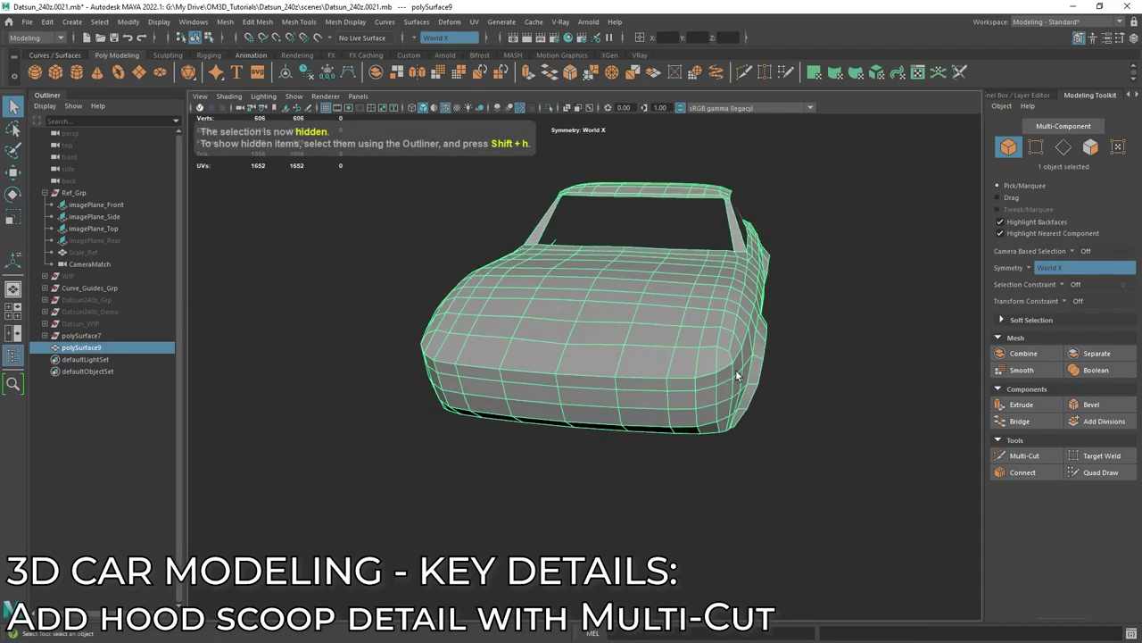
Select the lengthwise edge loops beside the hood's centerline and scale them slightly along X against the front blueprint's hood scoop.
{"action": "scroll", "coordinate": [642, 294], "scroll_direction": "up", "scroll_amount": 3}
{"action": "left_click_drag", "start_coordinate": [635, 290], "coordinate": [685, 284], "text": "alt"}
{"action": "key", "text": "space"}
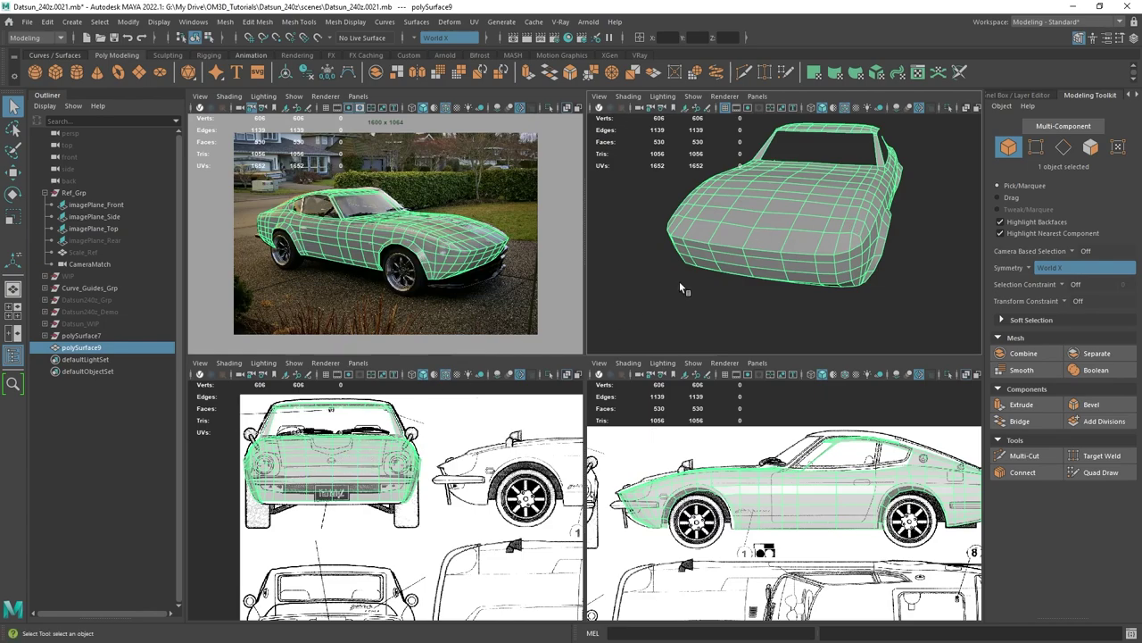
{"action": "left_click_drag", "start_coordinate": [765, 273], "coordinate": [829, 185], "text": "alt"}
{"action": "right_click_drag", "start_coordinate": [830, 181], "coordinate": [829, 143]}
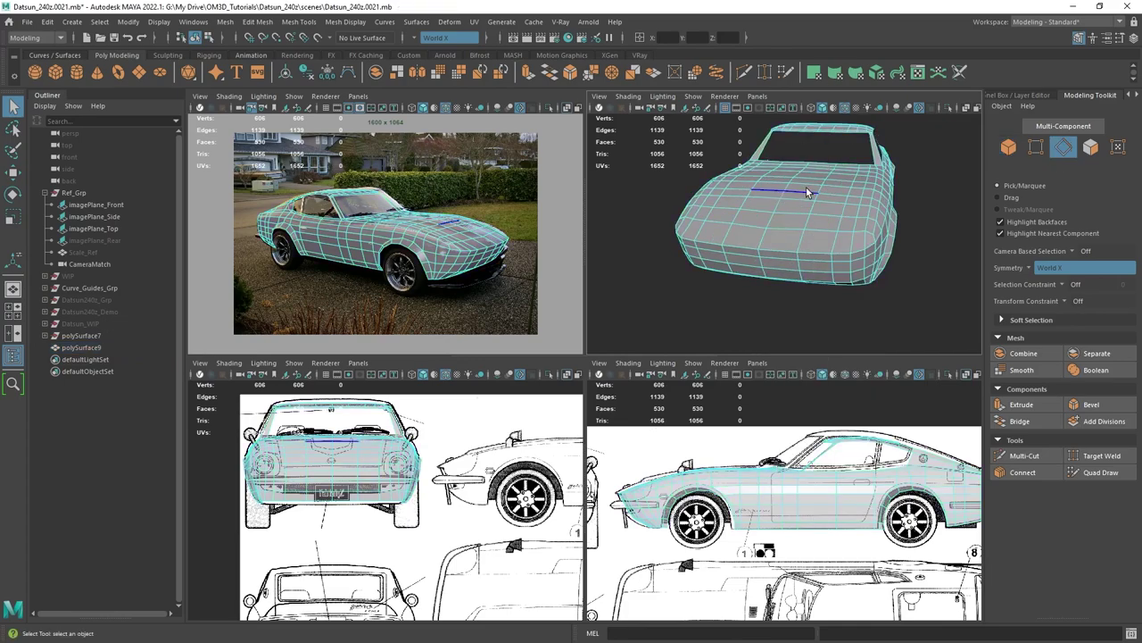
{"action": "double_click", "coordinate": [809, 206]}
{"action": "left_click_drag", "start_coordinate": [799, 261], "coordinate": [815, 261], "text": "alt"}
{"action": "key", "text": "space"}
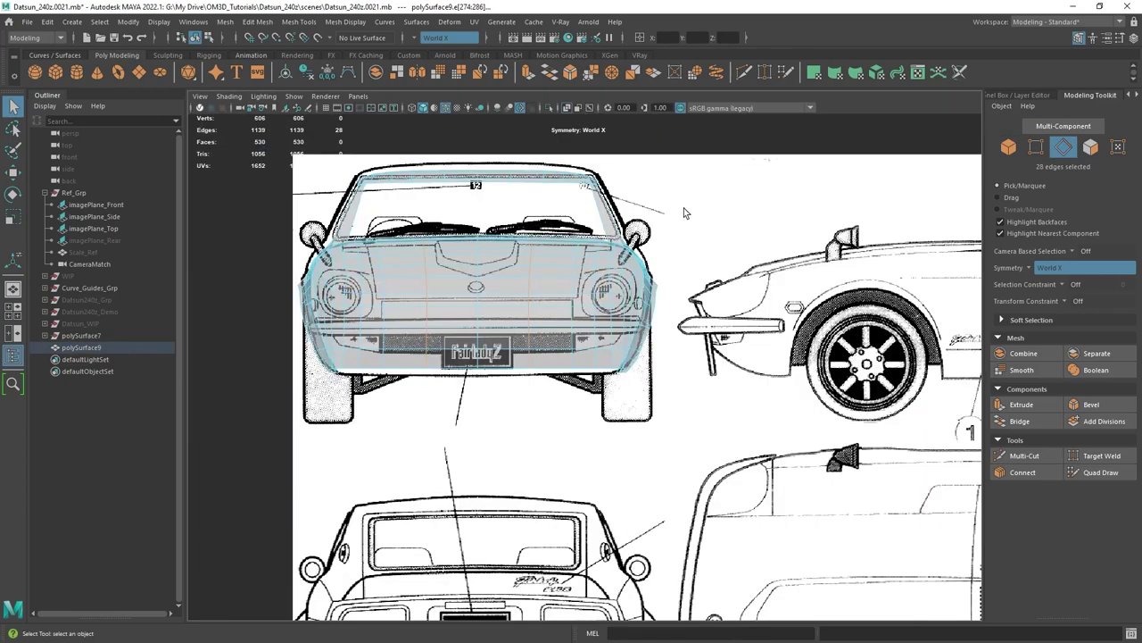
{"action": "key", "text": "r"}
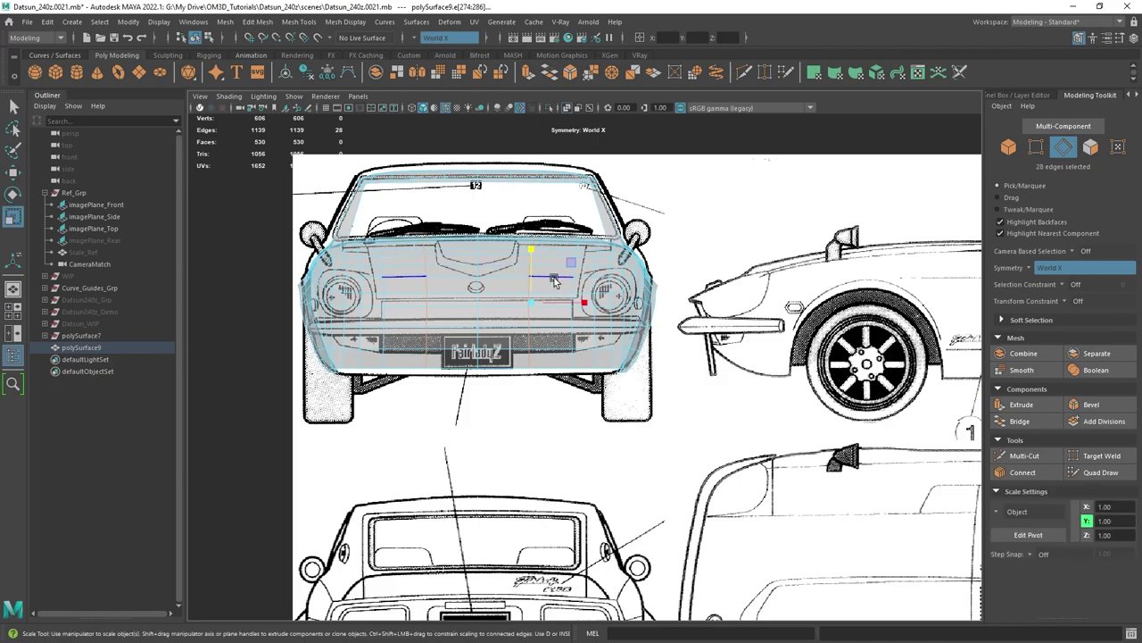
{"action": "left_click_drag", "start_coordinate": [582, 303], "coordinate": [369, 292]}
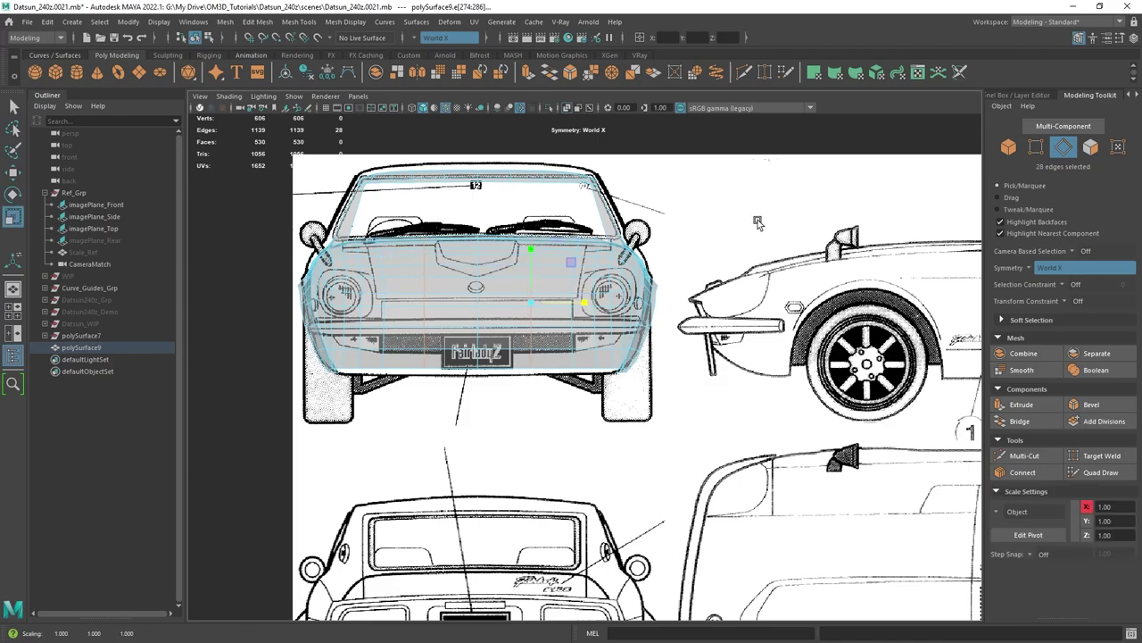
{"action": "key", "text": "space"}
{"action": "key", "text": "space"}
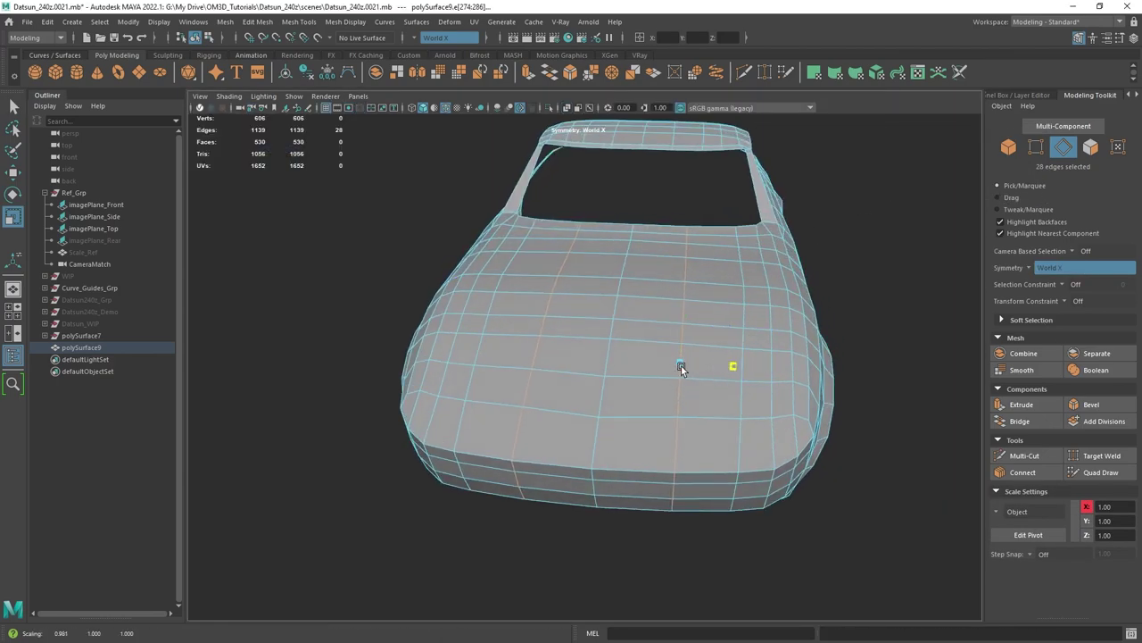
{"action": "left_click_drag", "start_coordinate": [607, 345], "coordinate": [655, 321], "text": "alt"}
{"action": "key", "text": "q"}
Activate the Multi-Cut tool for the hood and bring the blueprint's plan drawing of the hood scoop into view.
{"action": "key", "text": "space"}
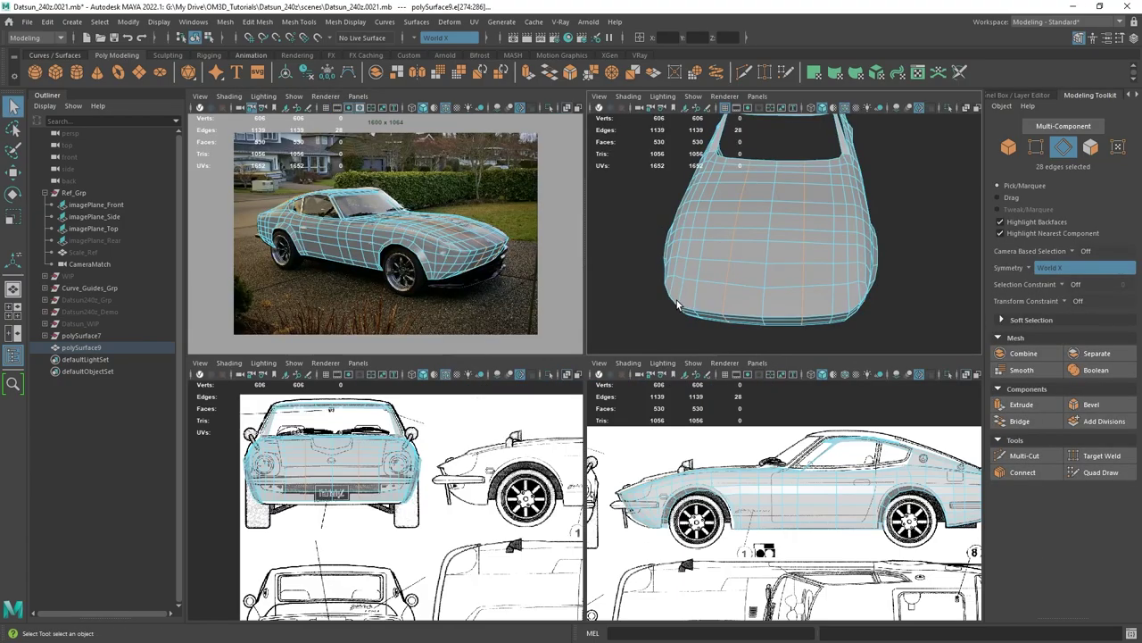
{"action": "right_click_drag", "start_coordinate": [765, 191], "coordinate": [819, 169]}
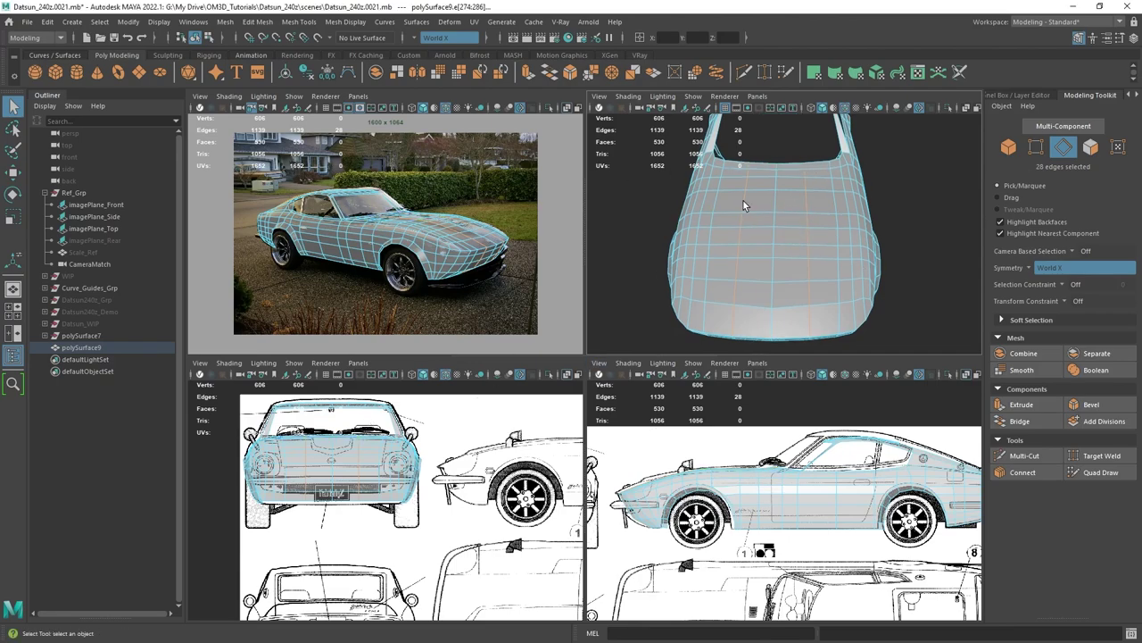
{"action": "middle_click_drag", "start_coordinate": [743, 200], "coordinate": [727, 202], "text": "alt"}
{"action": "right_click_drag", "start_coordinate": [801, 195], "coordinate": [750, 197], "text": "shift"}
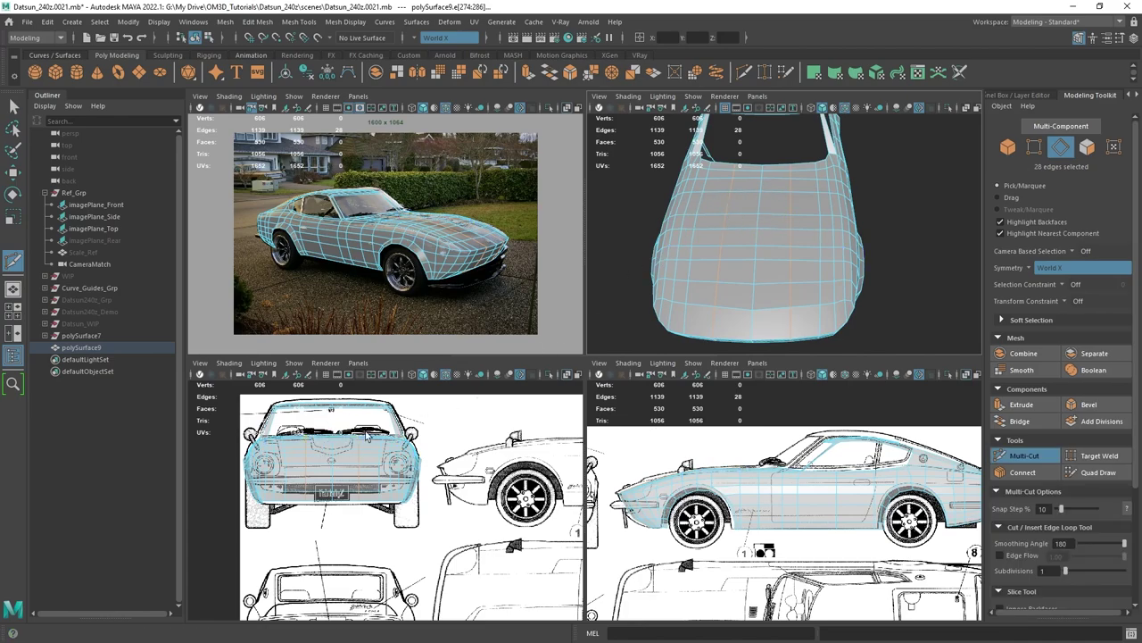
{"action": "left_click_drag", "start_coordinate": [781, 221], "coordinate": [785, 225], "text": "alt"}
{"action": "left_click", "coordinate": [792, 217]}
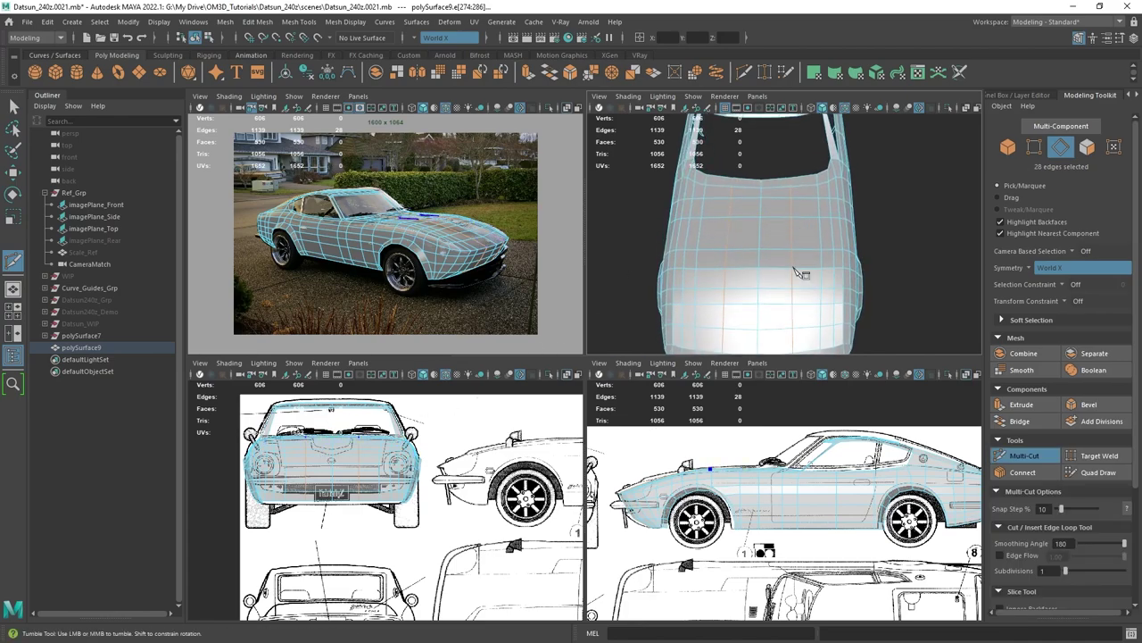
{"action": "middle_click_drag", "start_coordinate": [813, 564], "coordinate": [793, 507], "text": "alt"}
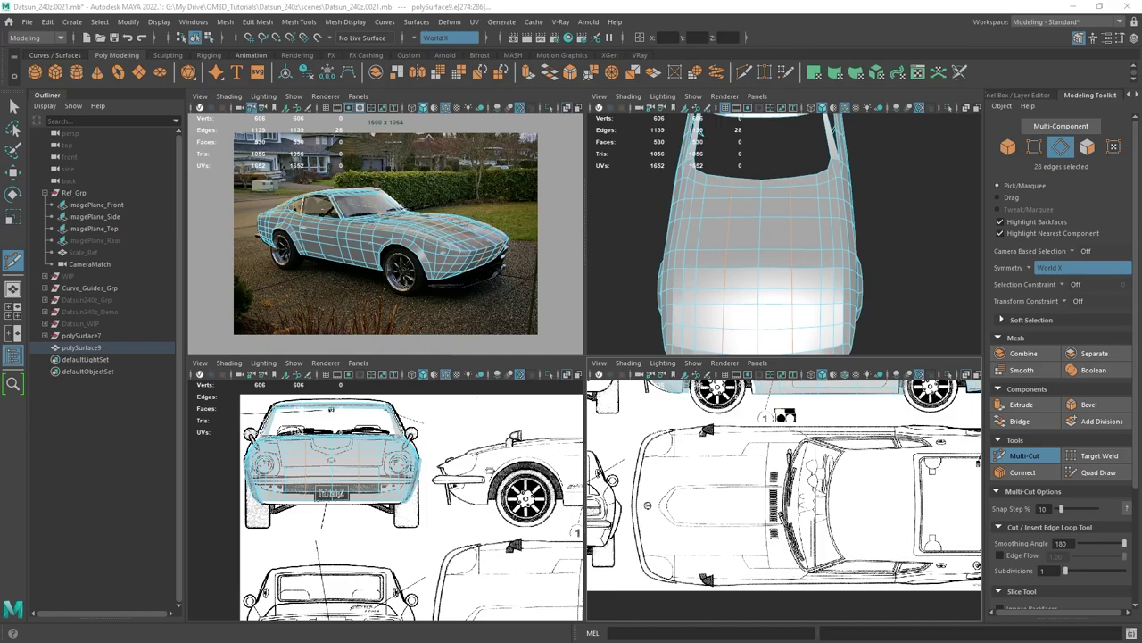
Switch to the reference photo board and examine the hood scoop's shape in the two large black-car photos.
{"action": "right_click_drag", "start_coordinate": [1141, 516], "coordinate": [507, 424]}
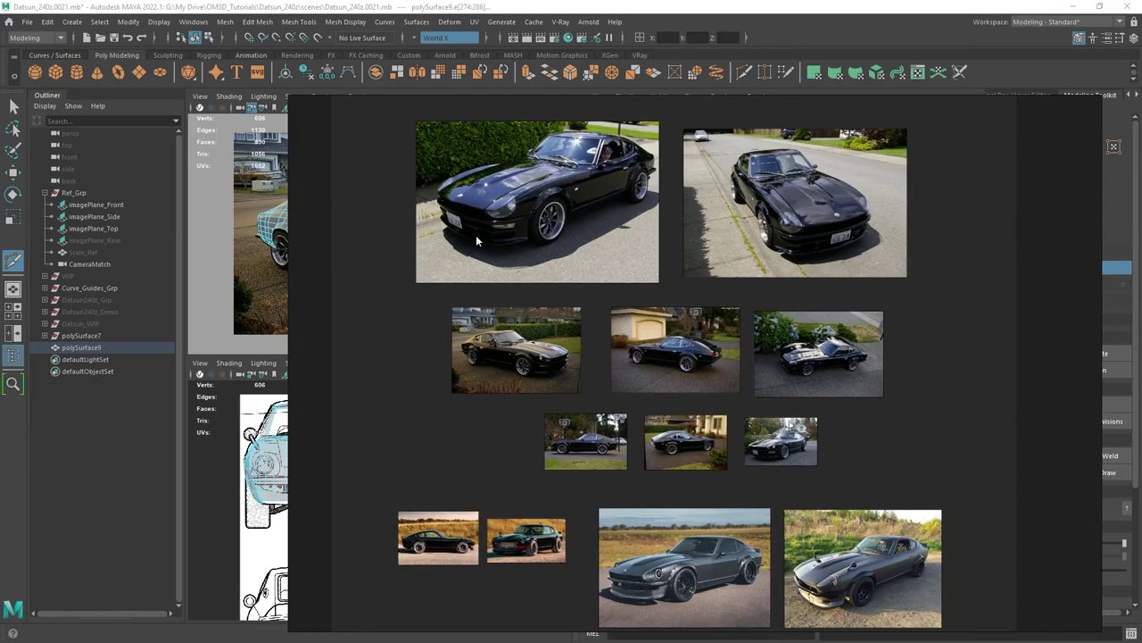
{"action": "scroll", "coordinate": [496, 193], "scroll_direction": "up", "scroll_amount": 5}
{"action": "middle_click_drag", "start_coordinate": [508, 156], "coordinate": [481, 235]}
{"action": "scroll", "coordinate": [481, 234], "scroll_direction": "up", "scroll_amount": 2}
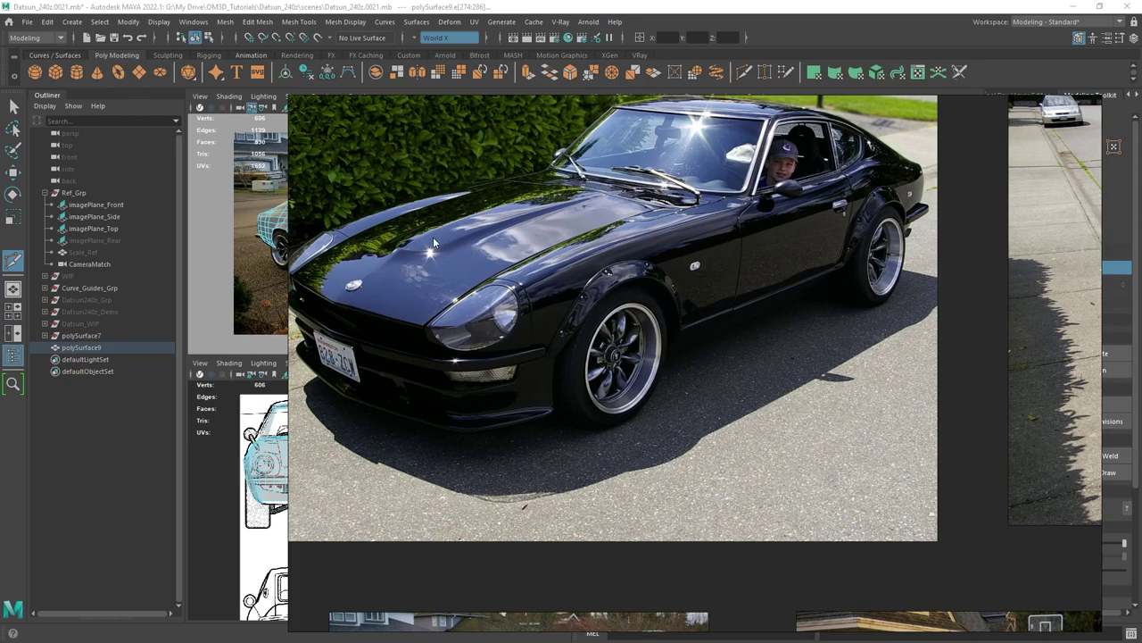
{"action": "right_click_drag", "start_coordinate": [580, 310], "coordinate": [439, 270]}
{"action": "middle_click_drag", "start_coordinate": [675, 342], "coordinate": [479, 307]}
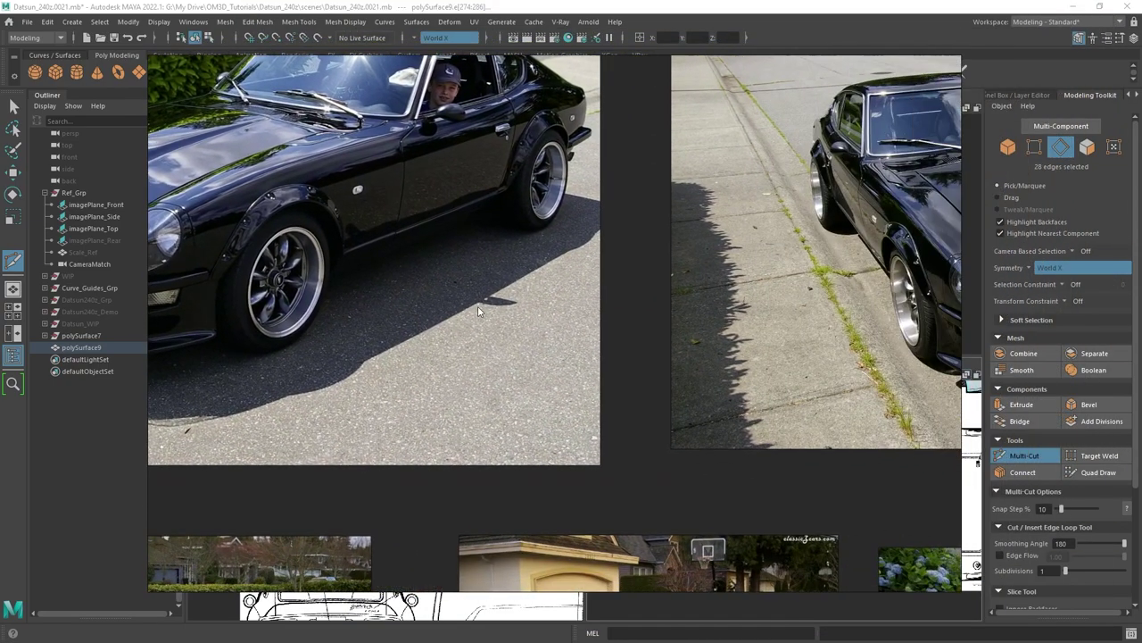
{"action": "middle_click_drag", "start_coordinate": [710, 349], "coordinate": [379, 389]}
{"action": "scroll", "coordinate": [673, 271], "scroll_direction": "up", "scroll_amount": 2}
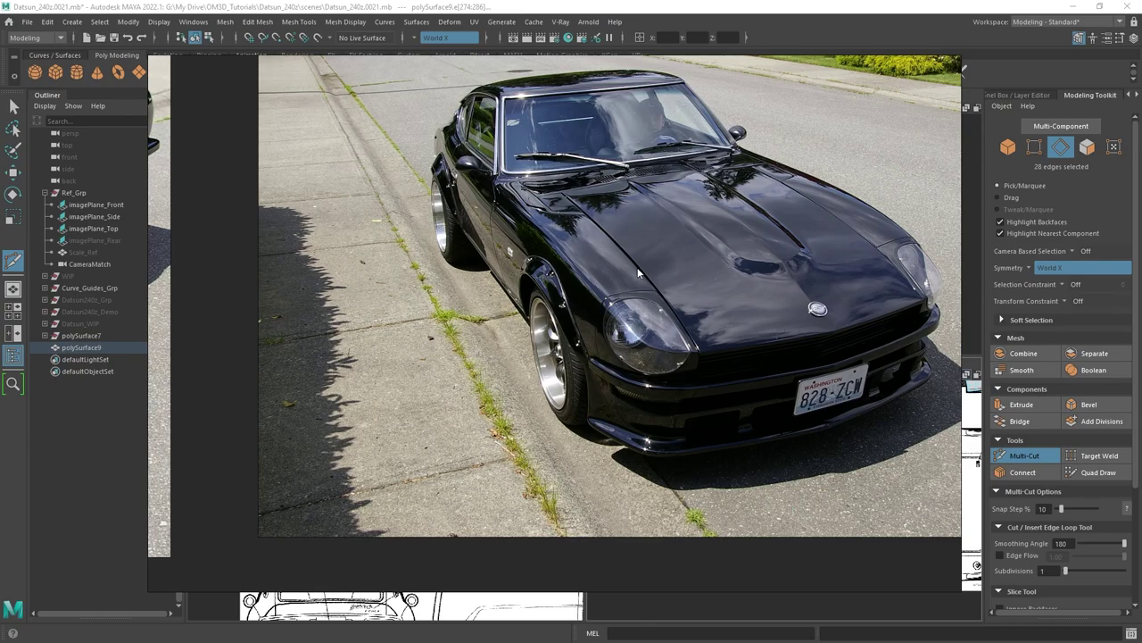
{"action": "right_click_drag", "start_coordinate": [685, 399], "coordinate": [657, 439]}
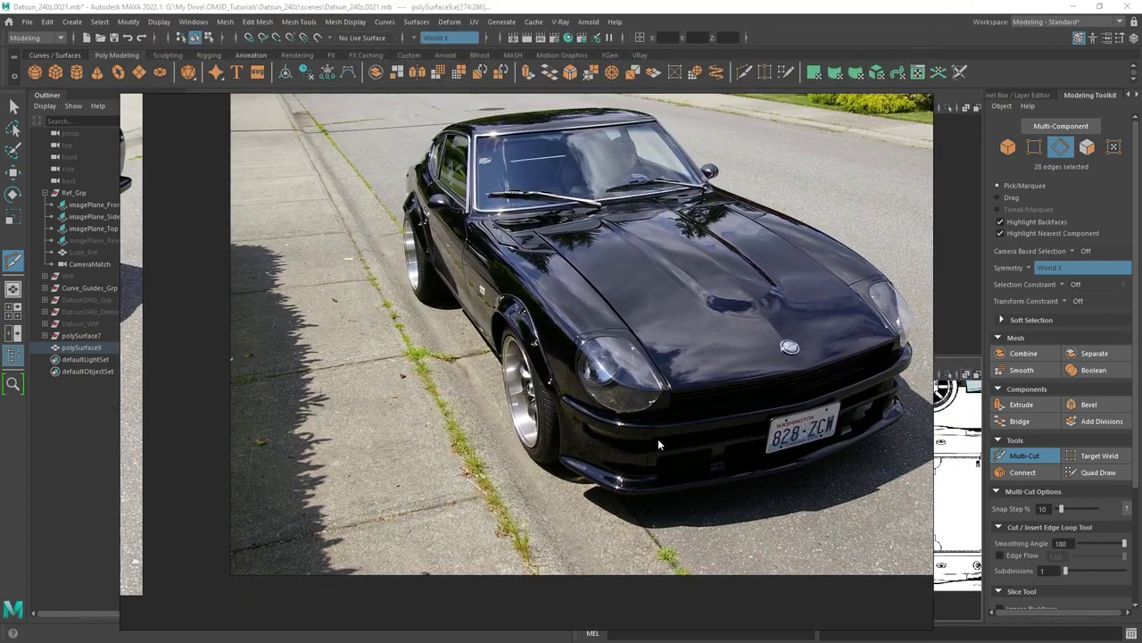
Examine the hood scoop from other angles in the grey-car photo and the camera-match source photo.
{"action": "middle_click_drag", "start_coordinate": [590, 530], "coordinate": [708, 182]}
{"action": "middle_click_drag", "start_coordinate": [550, 470], "coordinate": [459, 265]}
{"action": "middle_click_drag", "start_coordinate": [625, 413], "coordinate": [684, 280]}
{"action": "scroll", "coordinate": [684, 280], "scroll_direction": "down", "scroll_amount": 2}
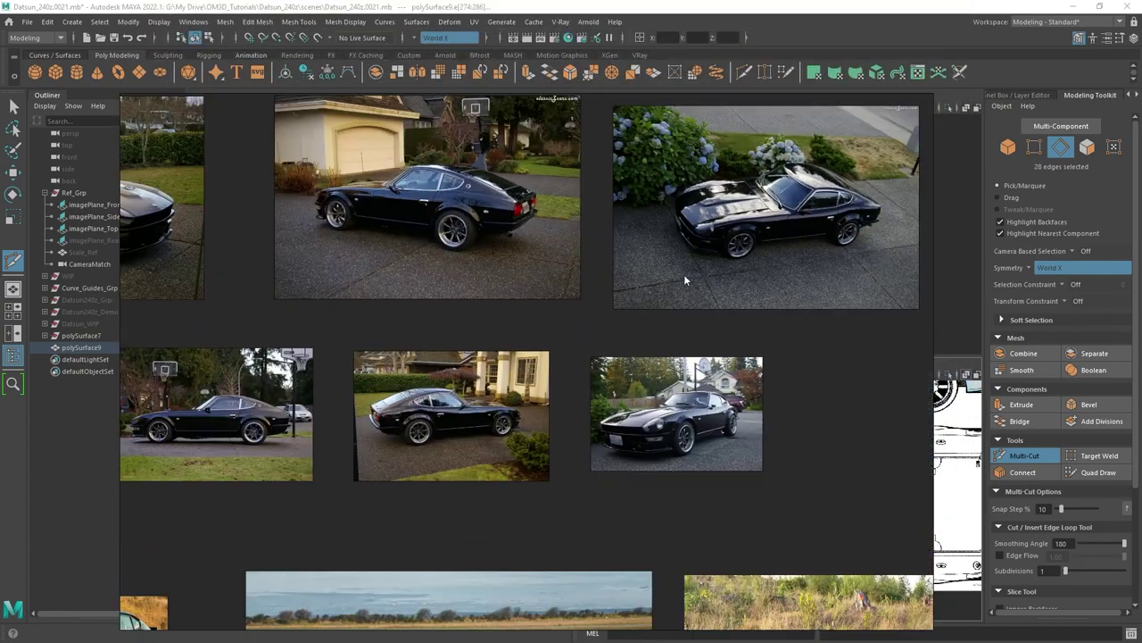
{"action": "middle_click_drag", "start_coordinate": [492, 609], "coordinate": [656, 252]}
{"action": "scroll", "coordinate": [635, 289], "scroll_direction": "up", "scroll_amount": 3}
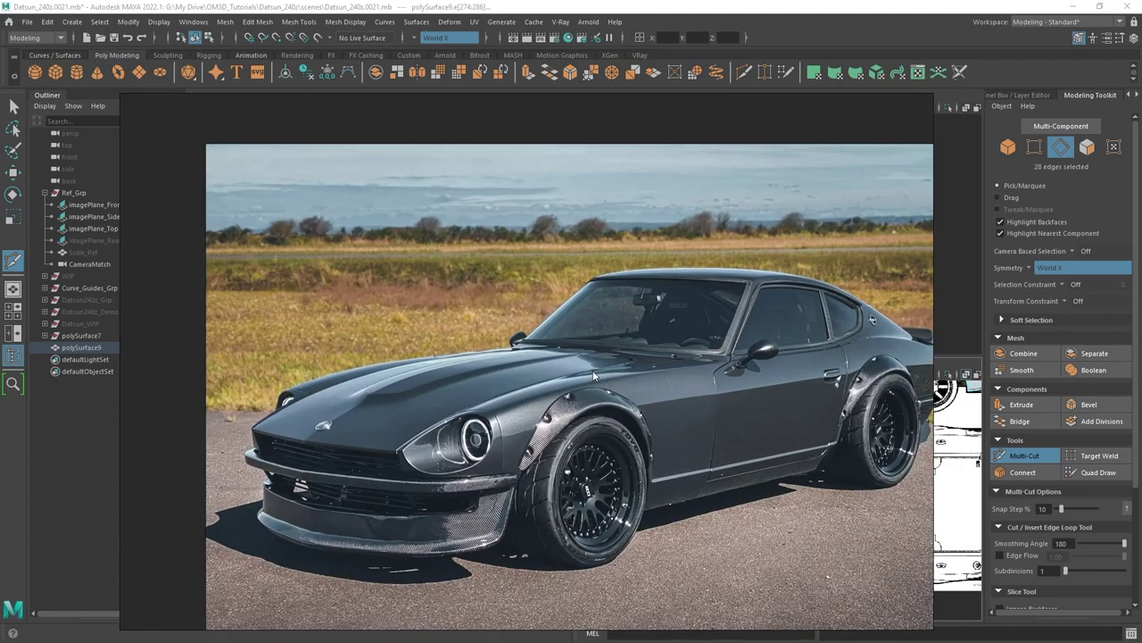
{"action": "scroll", "coordinate": [561, 360], "scroll_direction": "down", "scroll_amount": 6}
{"action": "scroll", "coordinate": [530, 390], "scroll_direction": "up", "scroll_amount": 2}
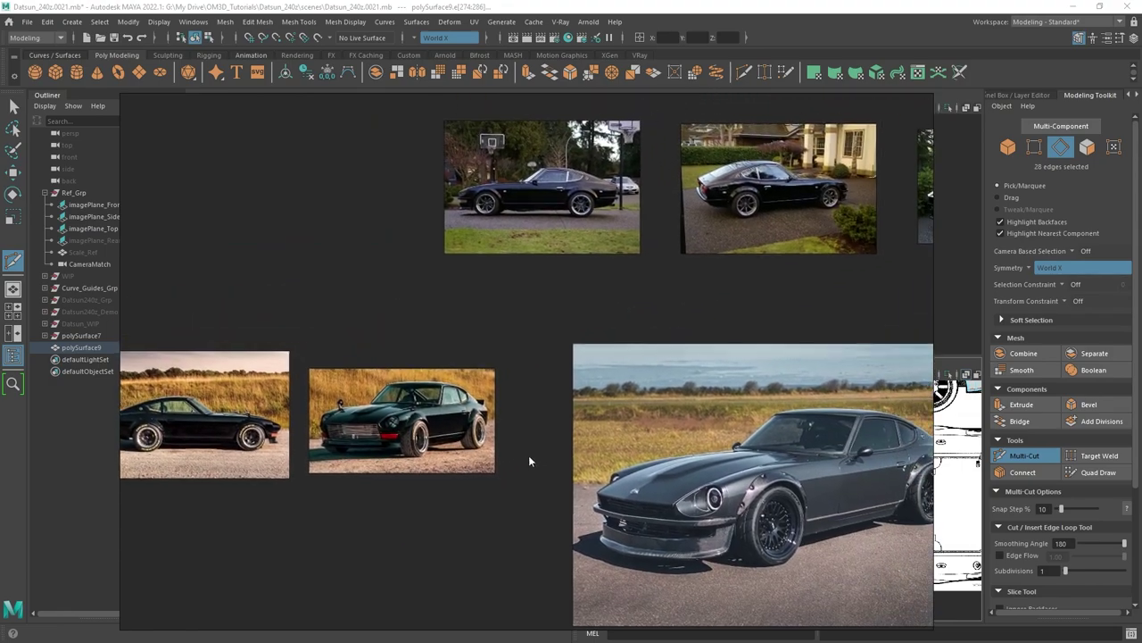
{"action": "middle_click_drag", "start_coordinate": [587, 362], "coordinate": [465, 415]}
{"action": "middle_click_drag", "start_coordinate": [298, 134], "coordinate": [441, 242]}
{"action": "middle_click_drag", "start_coordinate": [369, 199], "coordinate": [419, 276]}
{"action": "scroll", "coordinate": [420, 274], "scroll_direction": "up", "scroll_amount": 4}
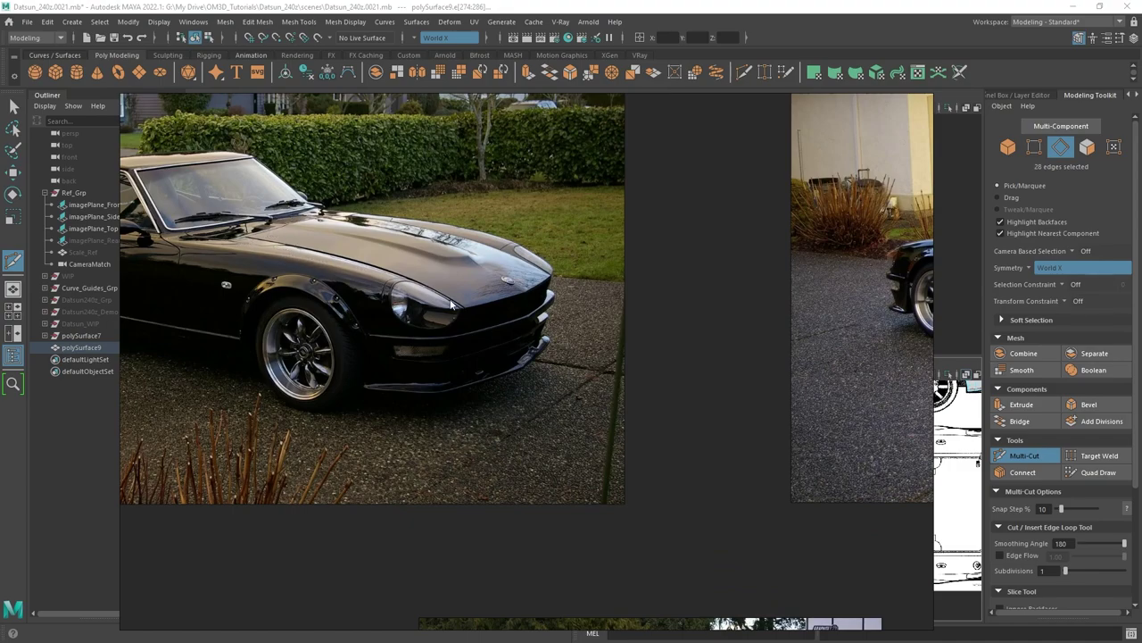
Examine the hood scoop's front shape in the smaller black-car photos and the large dark grey car photo on the reference board.
{"action": "scroll", "coordinate": [677, 302], "scroll_direction": "down", "scroll_amount": 5}
{"action": "middle_click_drag", "start_coordinate": [729, 404], "coordinate": [566, 219]}
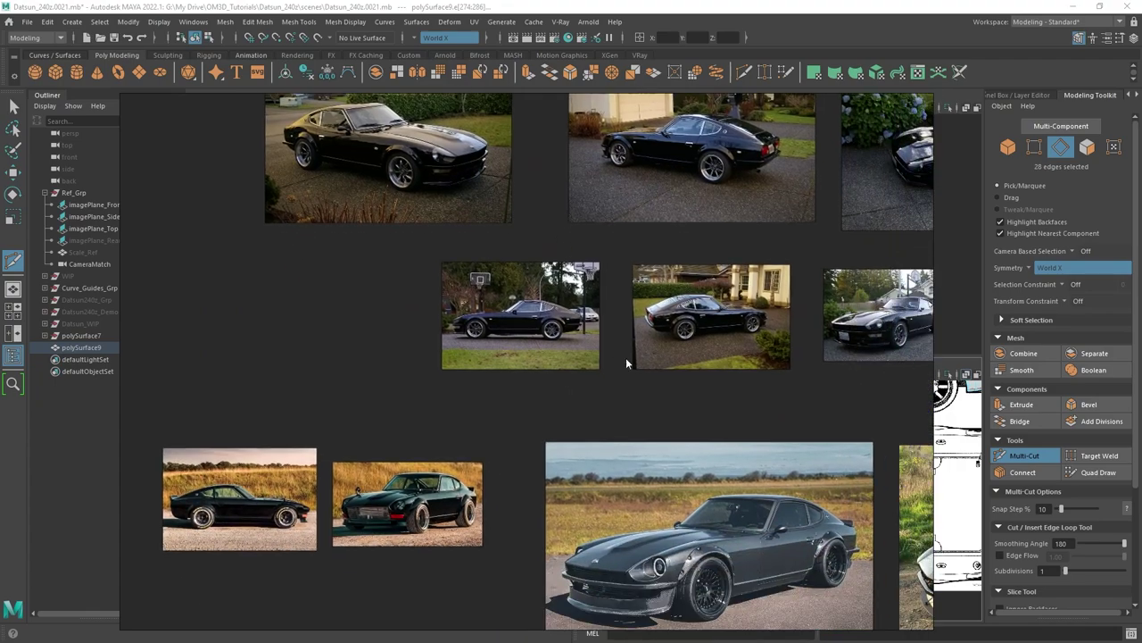
{"action": "scroll", "coordinate": [671, 474], "scroll_direction": "up", "scroll_amount": 2}
{"action": "middle_click_drag", "start_coordinate": [671, 474], "coordinate": [627, 358]}
{"action": "scroll", "coordinate": [628, 358], "scroll_direction": "up", "scroll_amount": 2}
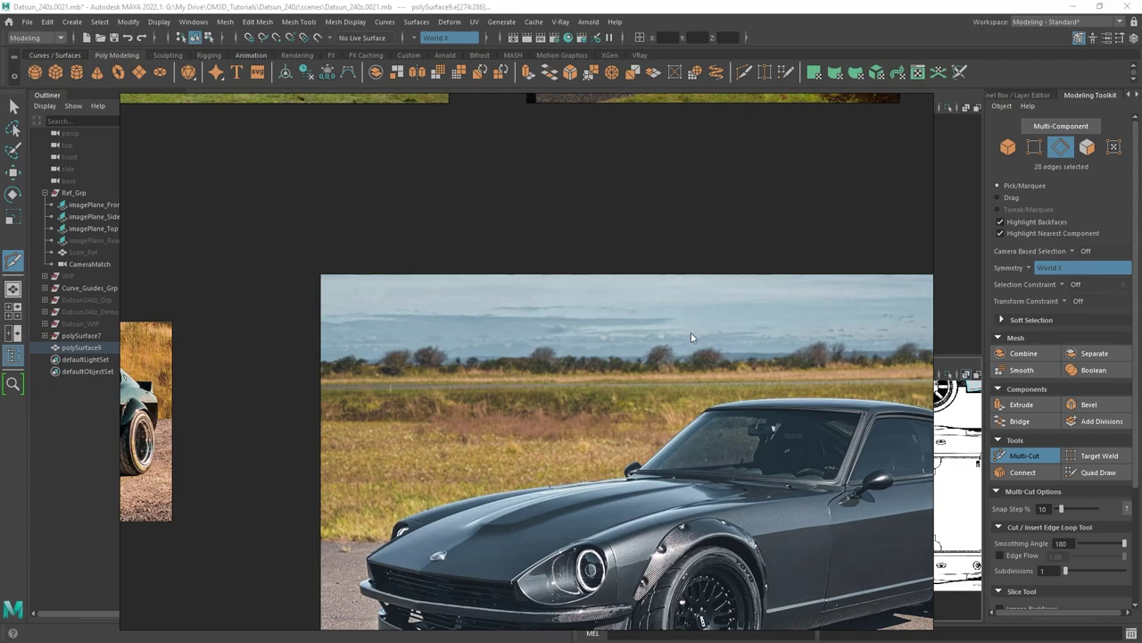
{"action": "middle_click_drag", "start_coordinate": [609, 189], "coordinate": [654, 186]}
{"action": "scroll", "coordinate": [619, 269], "scroll_direction": "down", "scroll_amount": 3}
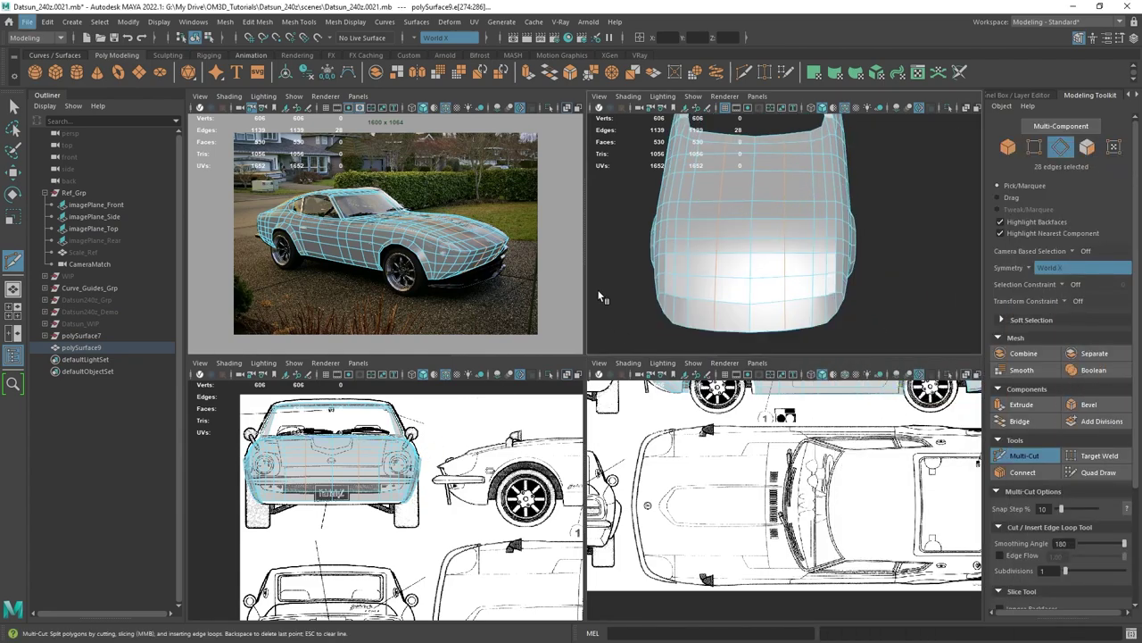
Move the hood's centerline vertex beside the badge down and forward to about Y 65.43, Z 180.91 in the front view.
{"action": "middle_click_drag", "start_coordinate": [808, 195], "coordinate": [799, 218], "text": "alt"}
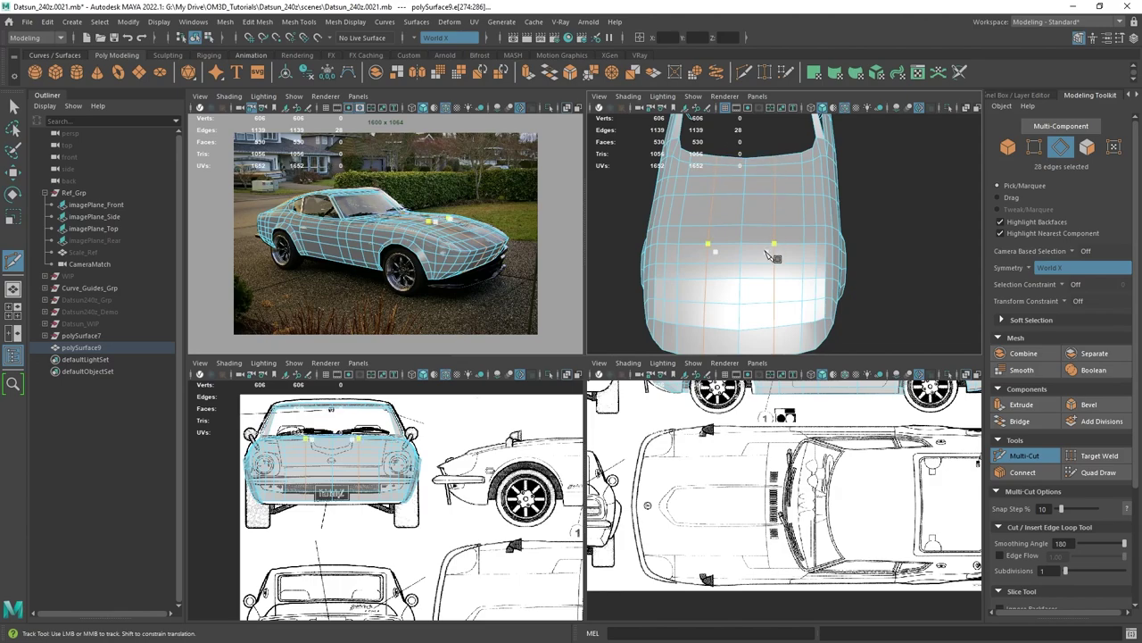
{"action": "middle_click_drag", "start_coordinate": [773, 253], "coordinate": [758, 199], "text": "alt"}
{"action": "right_click_drag", "start_coordinate": [758, 199], "coordinate": [751, 230], "text": "alt"}
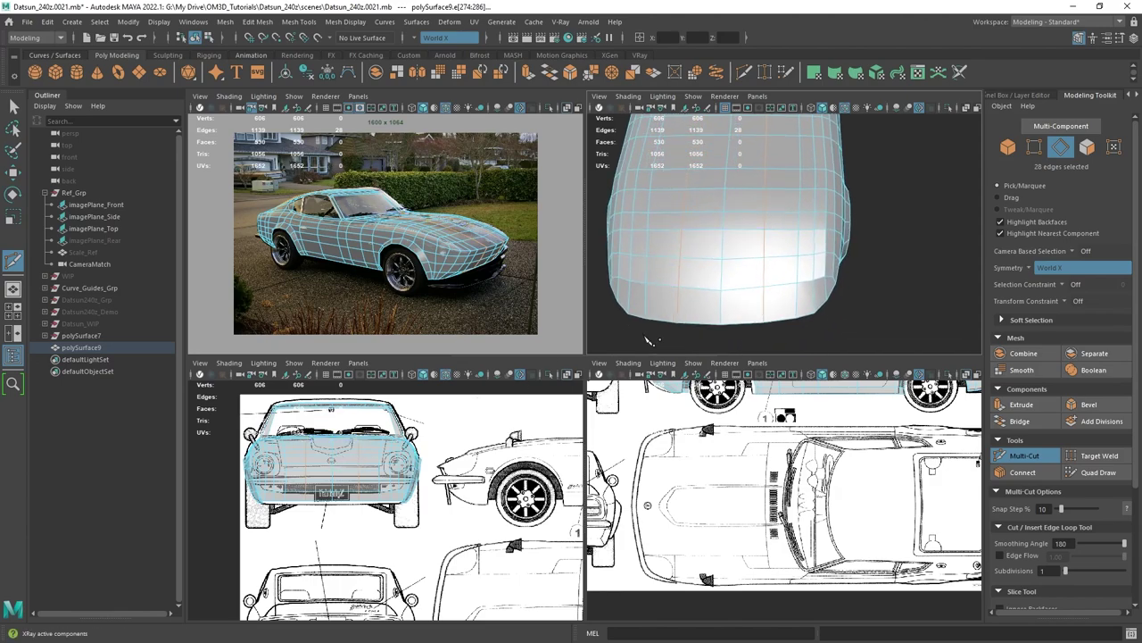
{"action": "left_click_drag", "start_coordinate": [717, 260], "coordinate": [739, 229], "text": "alt"}
{"action": "key", "text": "q"}
{"action": "right_click_drag", "start_coordinate": [739, 228], "coordinate": [781, 205]}
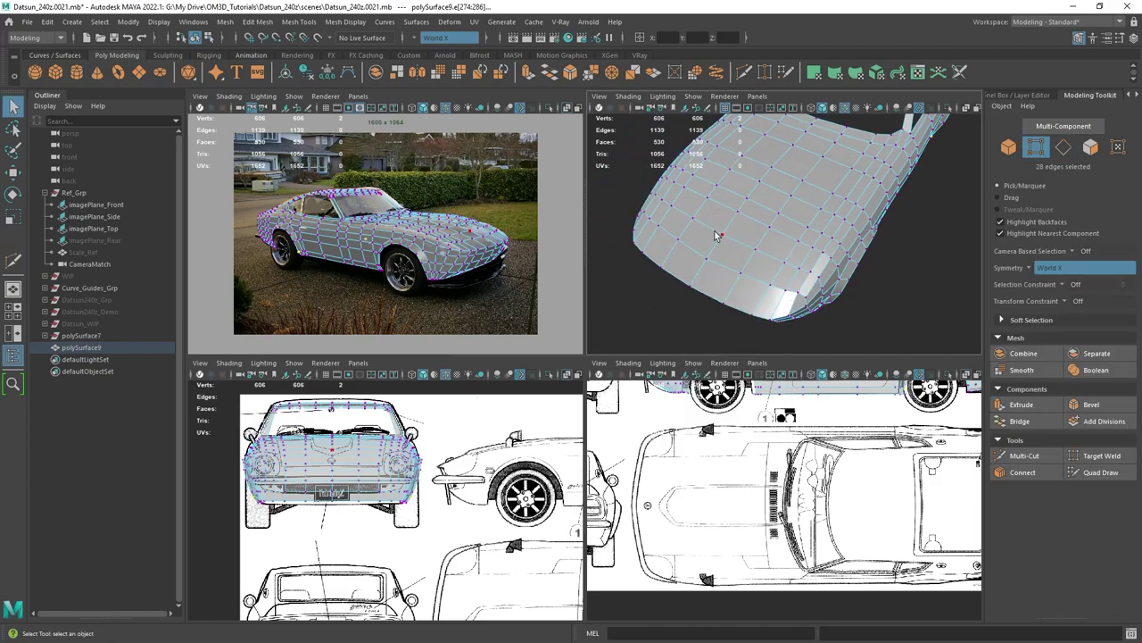
{"action": "left_click", "coordinate": [721, 236]}
{"action": "key", "text": "w"}
{"action": "key", "text": "space"}
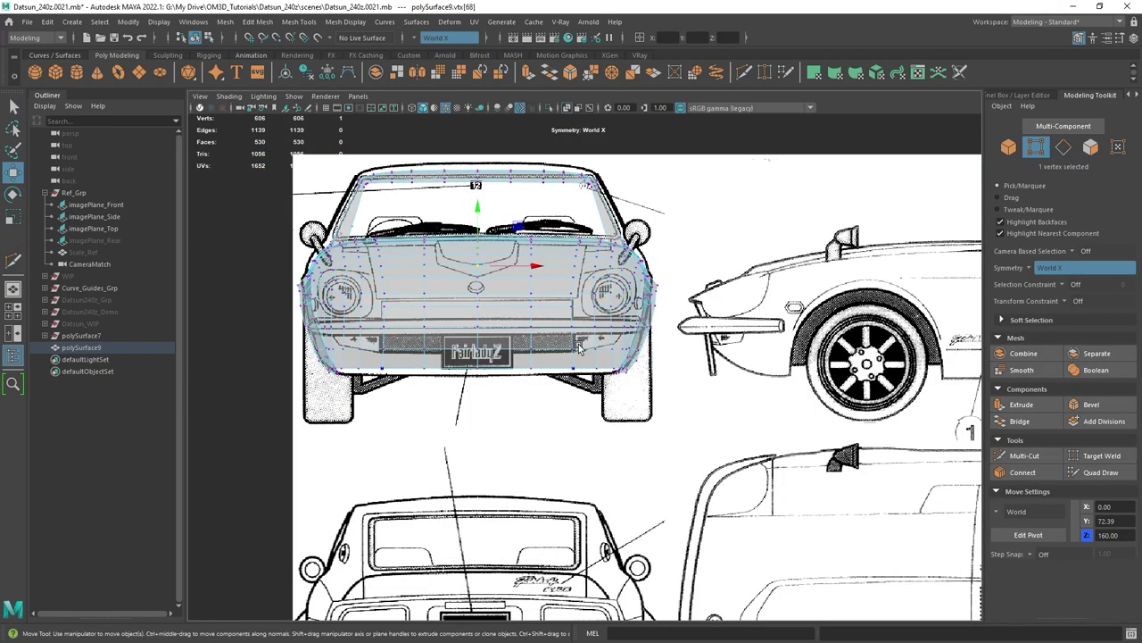
{"action": "key", "text": "alt+x"}
{"action": "key", "text": "alt+x"}
{"action": "left_click", "coordinate": [480, 278]}
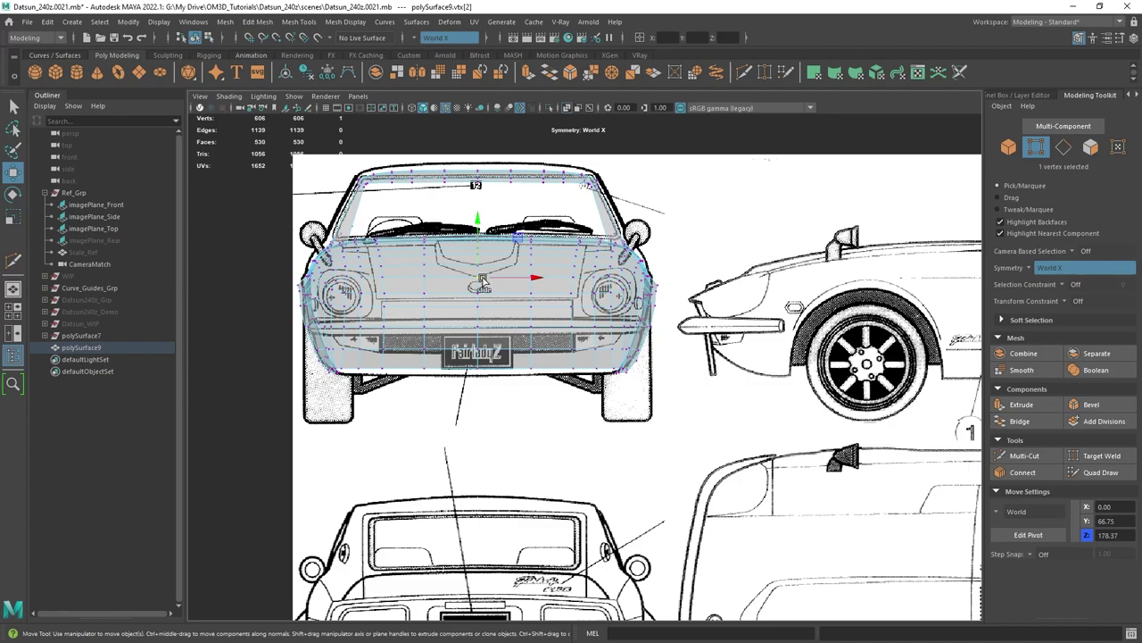
{"action": "left_click_drag", "start_coordinate": [482, 282], "coordinate": [480, 305]}
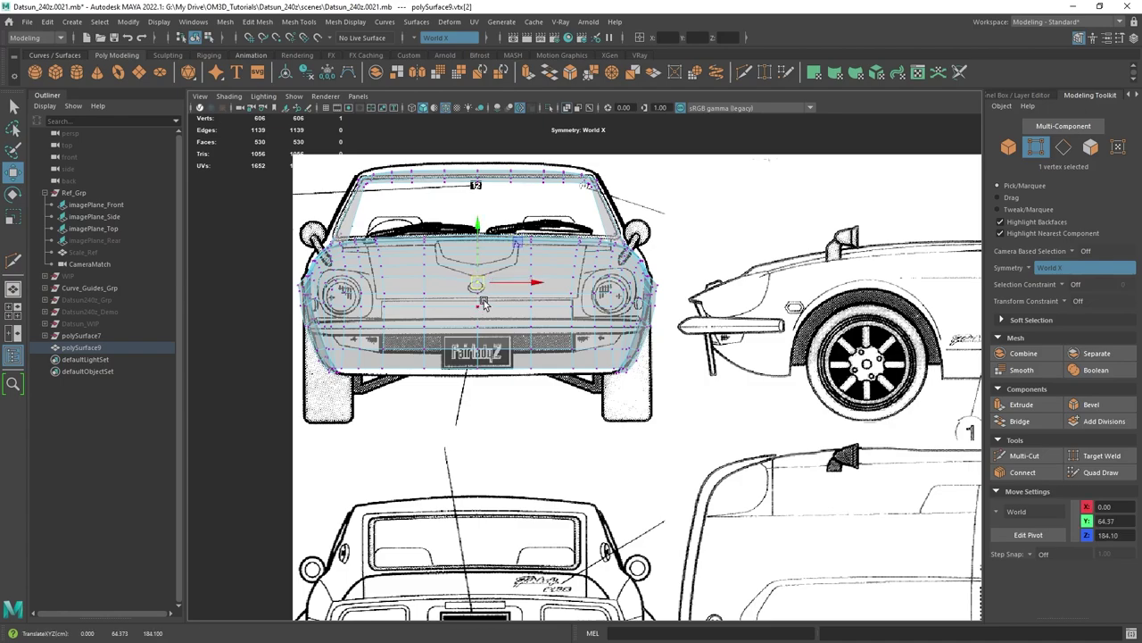
Multi-Cut a bent edge into the hood face on each side of the centerline, from its rear edge to the outer front vertex.
{"action": "key", "text": "space"}
{"action": "key", "text": "space"}
{"action": "left_click_drag", "start_coordinate": [829, 209], "coordinate": [576, 247], "text": "alt"}
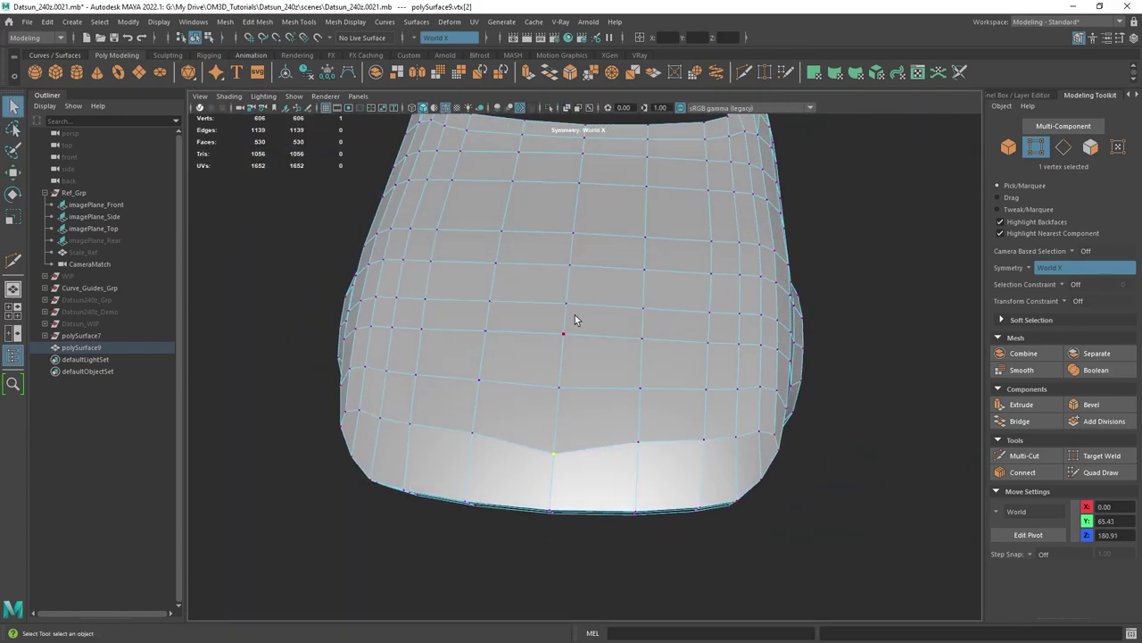
{"action": "right_click_drag", "start_coordinate": [577, 306], "coordinate": [574, 267]}
{"action": "left_click_drag", "start_coordinate": [621, 283], "coordinate": [583, 270], "text": "alt"}
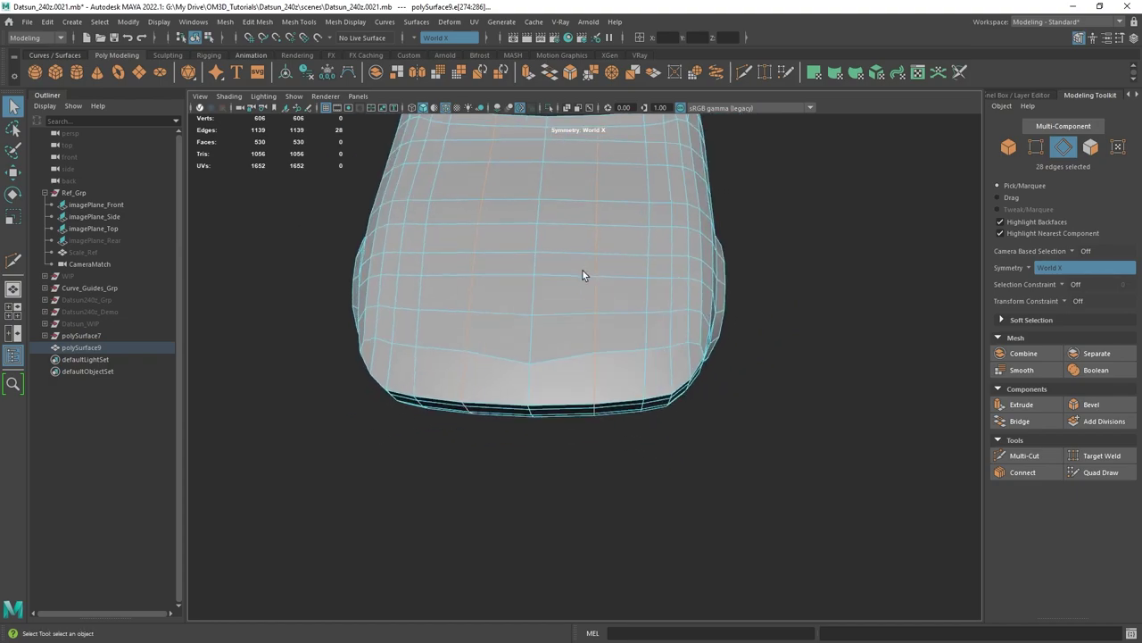
{"action": "scroll", "coordinate": [537, 304], "scroll_direction": "up", "scroll_amount": 2}
{"action": "right_click_drag", "start_coordinate": [534, 273], "coordinate": [491, 286], "text": "shift"}
{"action": "left_click", "coordinate": [491, 284]}
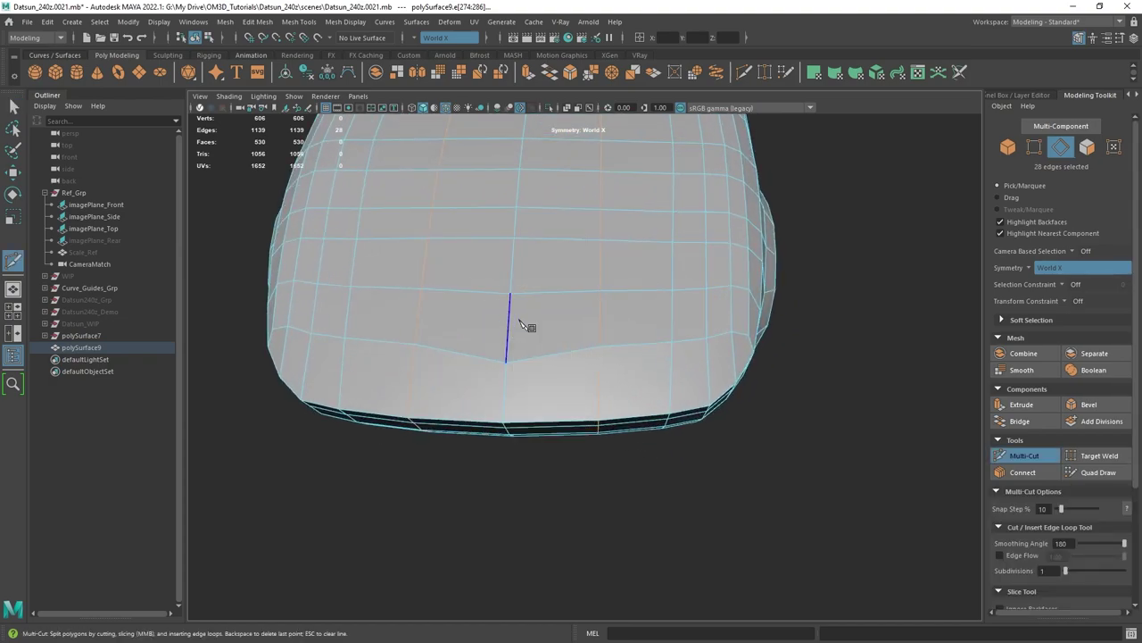
{"action": "left_click", "coordinate": [593, 302]}
{"action": "left_click", "coordinate": [572, 292]}
{"action": "left_click", "coordinate": [566, 319]}
{"action": "left_click", "coordinate": [599, 344]}
{"action": "right_click", "coordinate": [564, 328]}
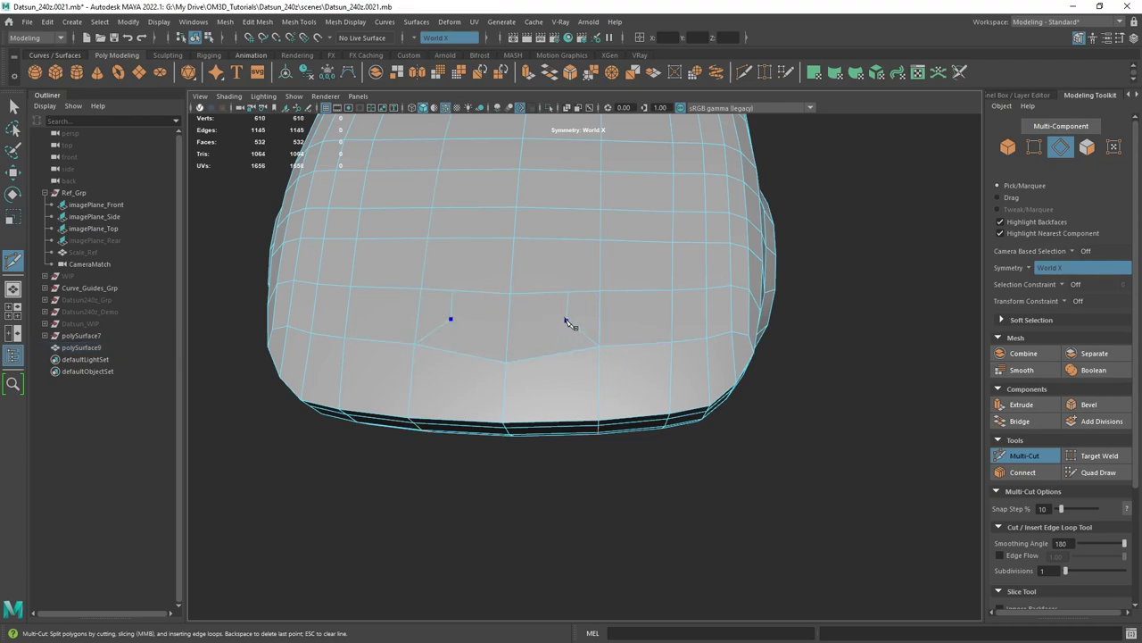
Cut edges from the new bend vertices to the hood's centerline and finish cutting.
{"action": "left_click", "coordinate": [566, 320]}
{"action": "left_click_drag", "start_coordinate": [515, 343], "coordinate": [565, 321], "text": "alt"}
{"action": "key", "text": "q"}
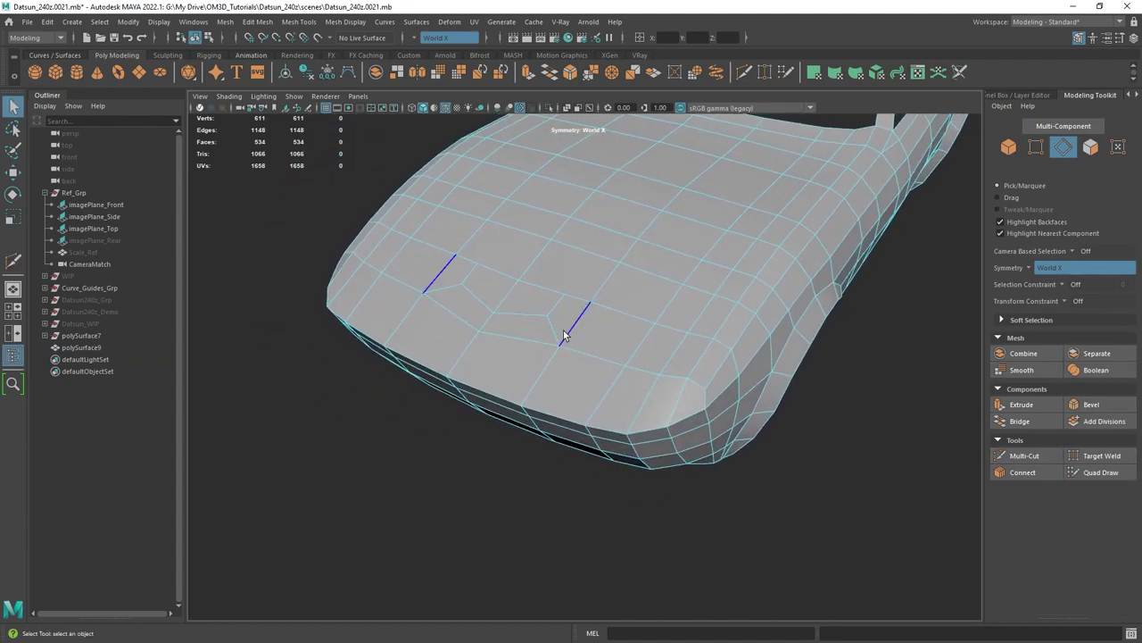
Move the mirrored pair of bend vertices toward the front blueprint's scoop outline, to about X 13.84, Y 70.34, Z 166.65.
{"action": "key", "text": "space"}
{"action": "key", "text": "space"}
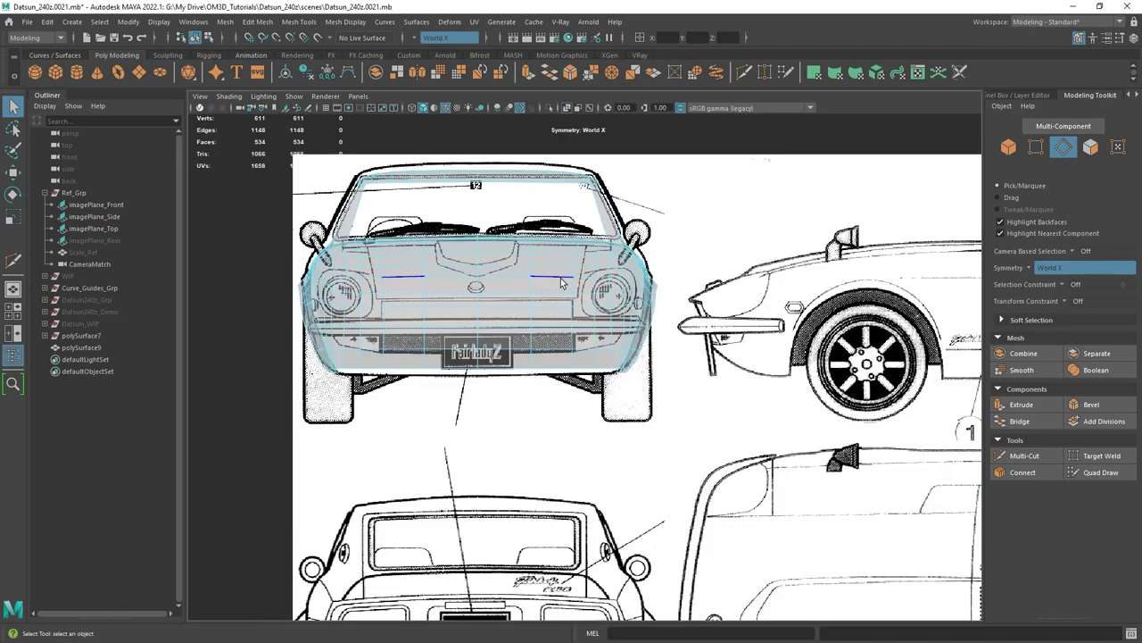
{"action": "scroll", "coordinate": [535, 259], "scroll_direction": "up", "scroll_amount": 10}
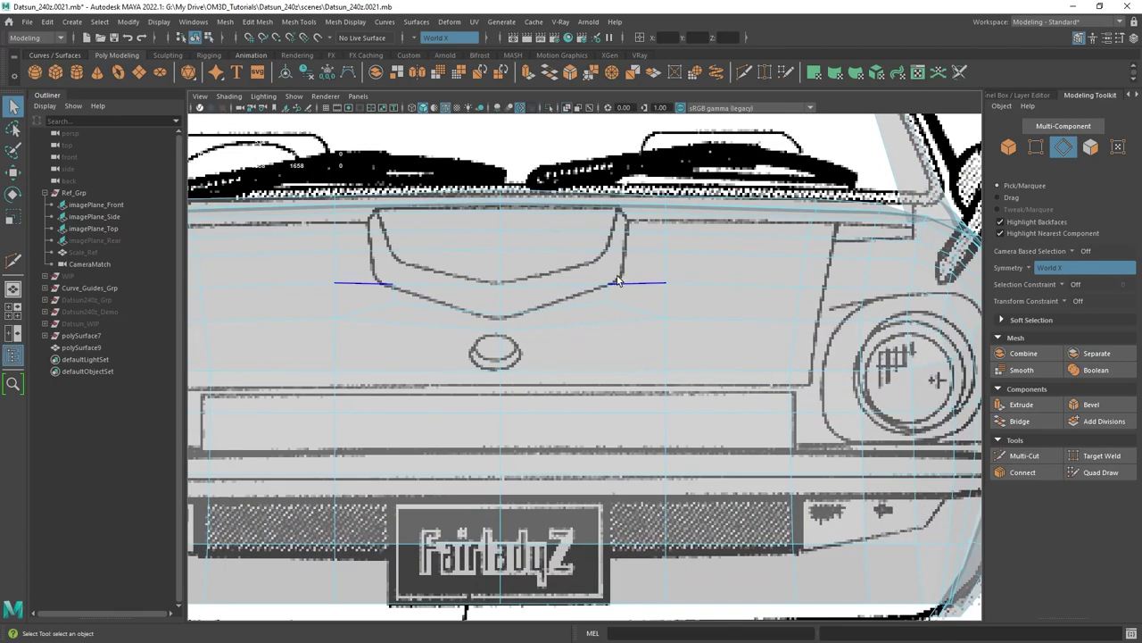
{"action": "right_click_drag", "start_coordinate": [628, 270], "coordinate": [570, 269]}
{"action": "left_click", "coordinate": [598, 305]}
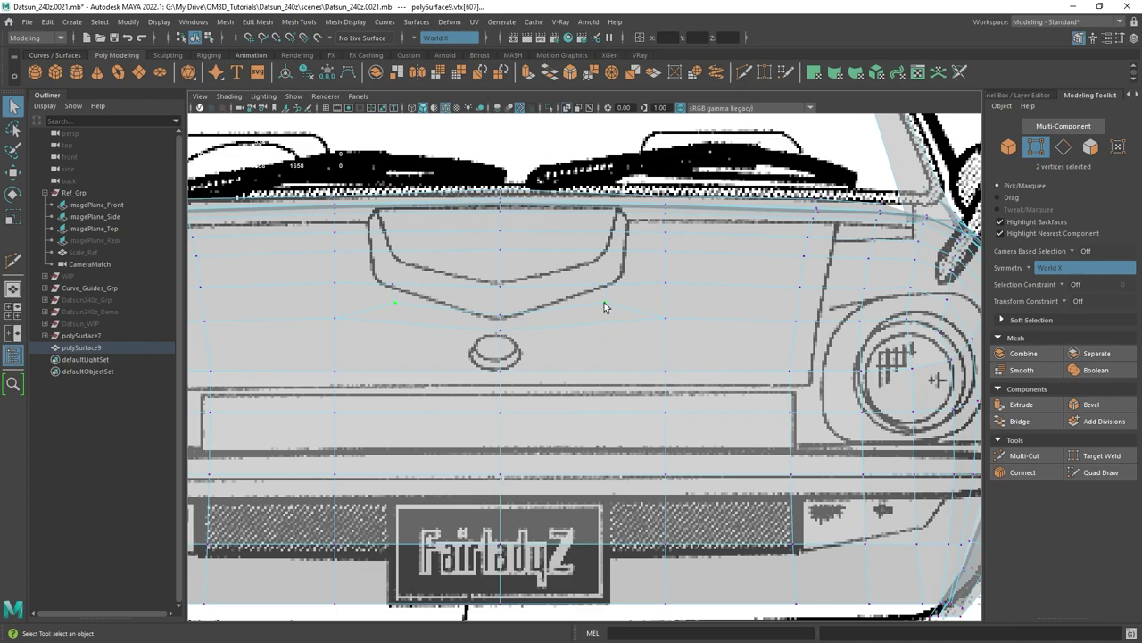
{"action": "key", "text": "w"}
{"action": "left_click_drag", "start_coordinate": [604, 303], "coordinate": [573, 318]}
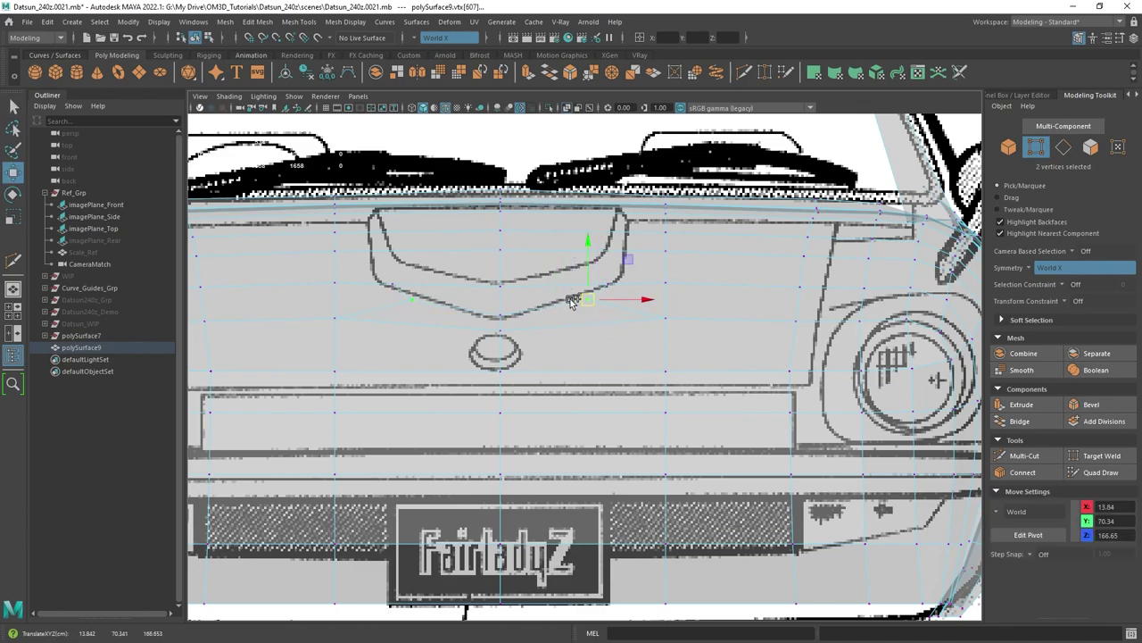
Set the transform constraint to Surface Slide and slide the bend vertices along the hood to about X 12.53, Y 69.72, Z 168.48.
{"action": "key", "text": "space"}
{"action": "key", "text": "space"}
{"action": "left_click_drag", "start_coordinate": [680, 240], "coordinate": [725, 252], "text": "alt"}
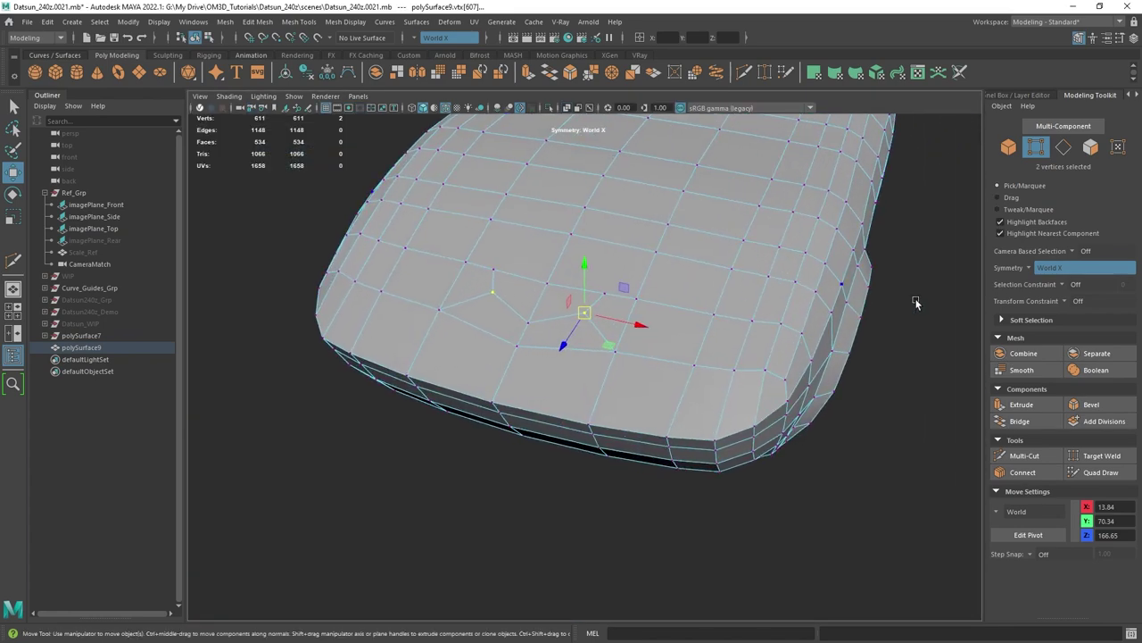
{"action": "left_click", "coordinate": [1066, 301]}
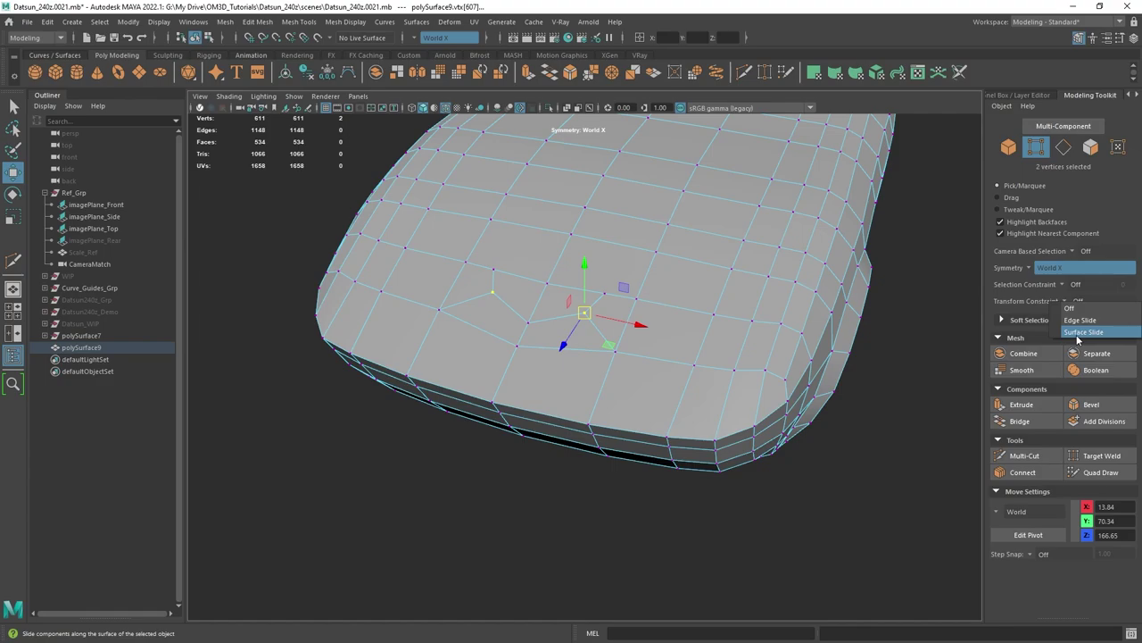
{"action": "left_click", "coordinate": [1083, 333]}
{"action": "left_click_drag", "start_coordinate": [684, 357], "coordinate": [611, 356], "text": "alt"}
{"action": "left_click_drag", "start_coordinate": [610, 355], "coordinate": [618, 405], "text": "alt"}
{"action": "left_click_drag", "start_coordinate": [554, 300], "coordinate": [551, 294]}
{"action": "left_click_drag", "start_coordinate": [412, 304], "coordinate": [765, 348], "text": "alt"}
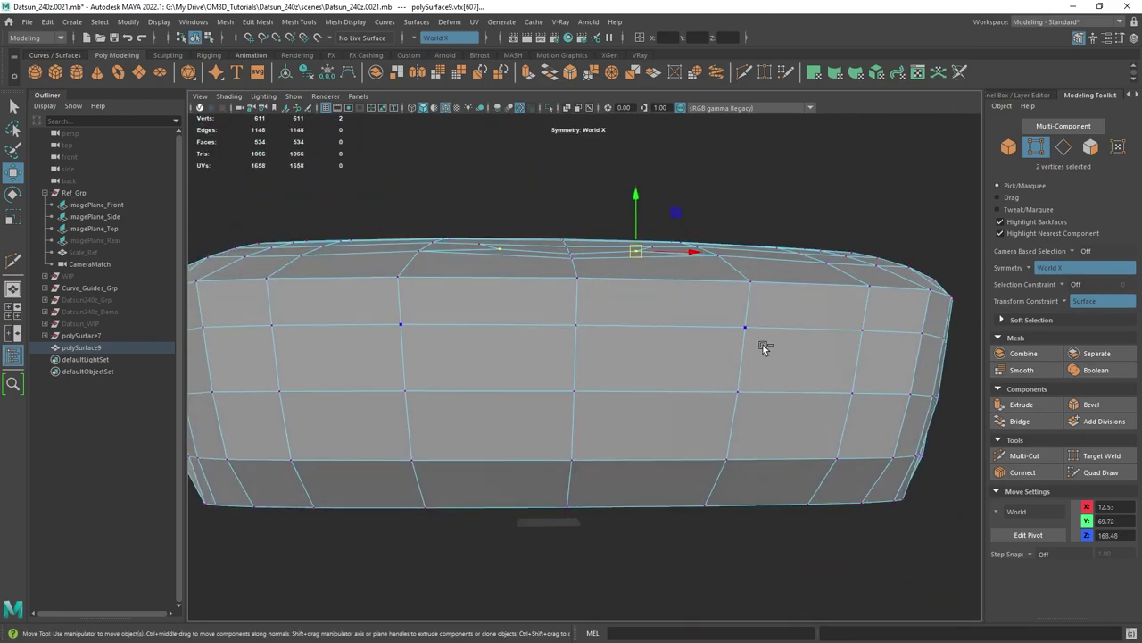
{"action": "middle_click_drag", "start_coordinate": [764, 347], "coordinate": [756, 368]}
{"action": "key", "text": "ctrl+z"}
Slide the bend vertices onto the front blueprint's lower scoop outline, to about X 10.52, Y 70.19, Z 166.97.
{"action": "left_click_drag", "start_coordinate": [773, 378], "coordinate": [629, 278], "text": "alt"}
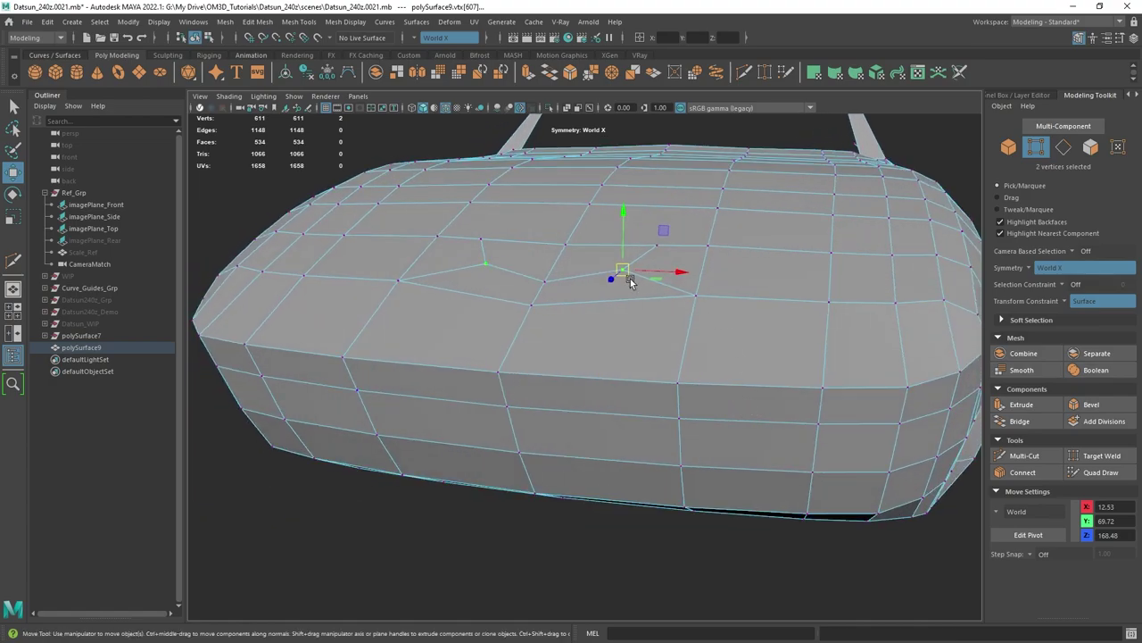
{"action": "left_click_drag", "start_coordinate": [748, 328], "coordinate": [678, 371], "text": "alt"}
{"action": "key", "text": "space"}
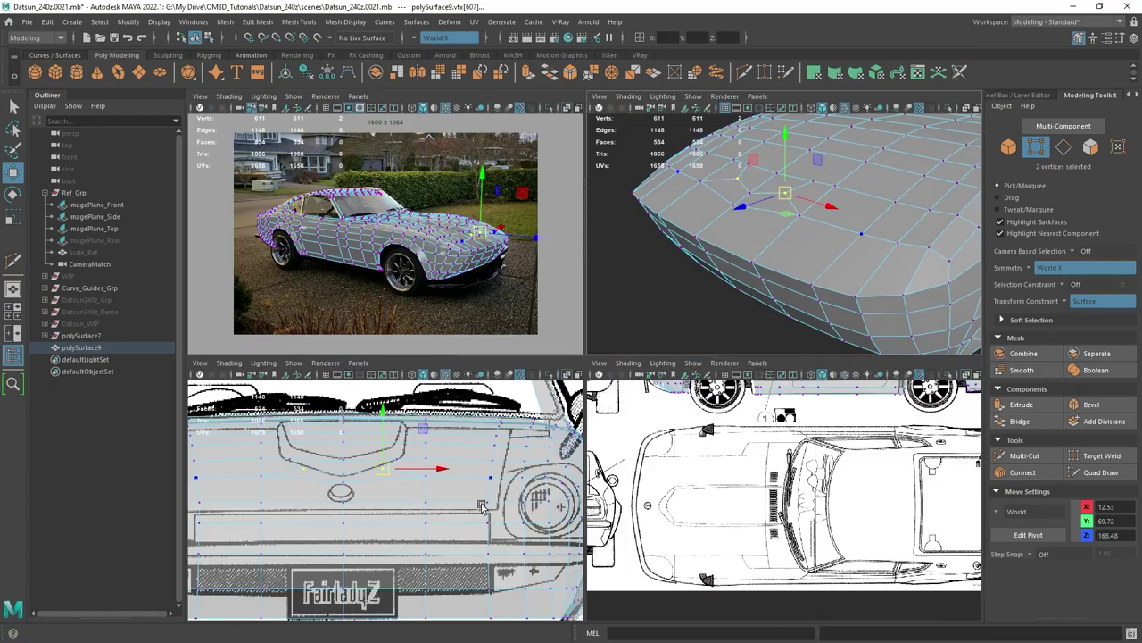
{"action": "key", "text": "space"}
{"action": "mouse_move", "coordinate": [578, 309]}
{"action": "left_mouse_down"}
{"action": "mouse_move", "coordinate": [558, 303]}
{"action": "mouse_move", "coordinate": [579, 296]}
{"action": "left_mouse_up"}
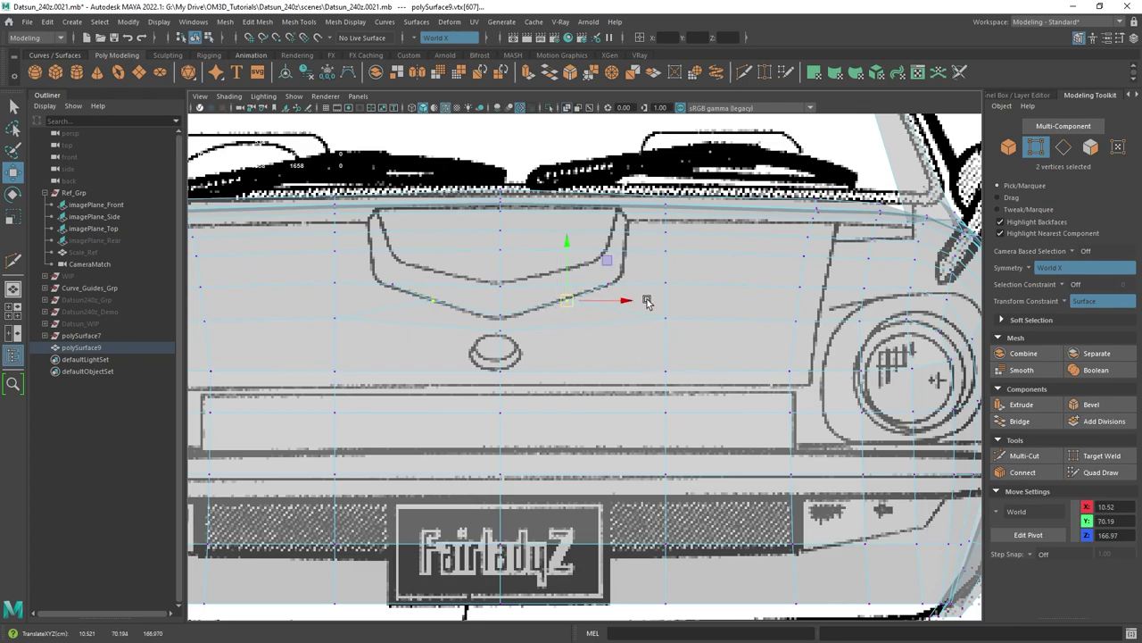
{"action": "key", "text": "space"}
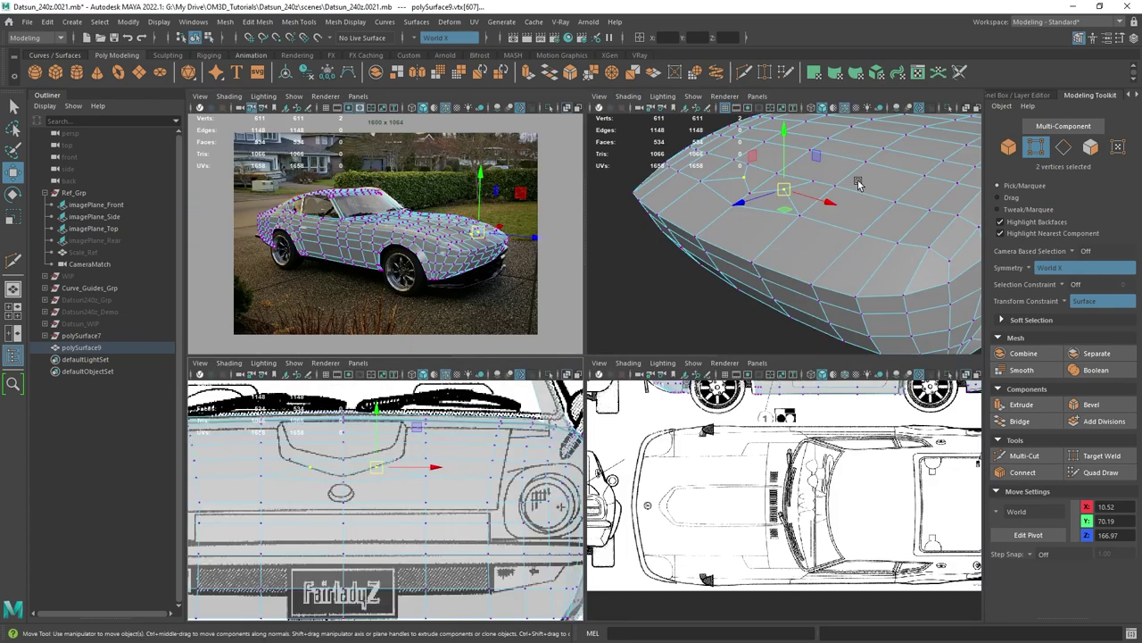
Multi-Cut a mirrored pair of edge lines from the outer corners of the hood's V-shaped front edges back to the windshield opening.
{"action": "key", "text": "space"}
{"action": "left_click_drag", "start_coordinate": [696, 250], "coordinate": [750, 299], "text": "alt"}
{"action": "key", "text": "q"}
{"action": "right_click_drag", "start_coordinate": [676, 216], "coordinate": [672, 166]}
{"action": "right_click_drag", "start_coordinate": [699, 219], "coordinate": [623, 220], "text": "shift"}
{"action": "left_click", "coordinate": [714, 197]}
{"action": "middle_click_drag", "start_coordinate": [691, 228], "coordinate": [666, 297], "text": "alt"}
{"action": "right_click_drag", "start_coordinate": [666, 297], "coordinate": [647, 323], "text": "alt"}
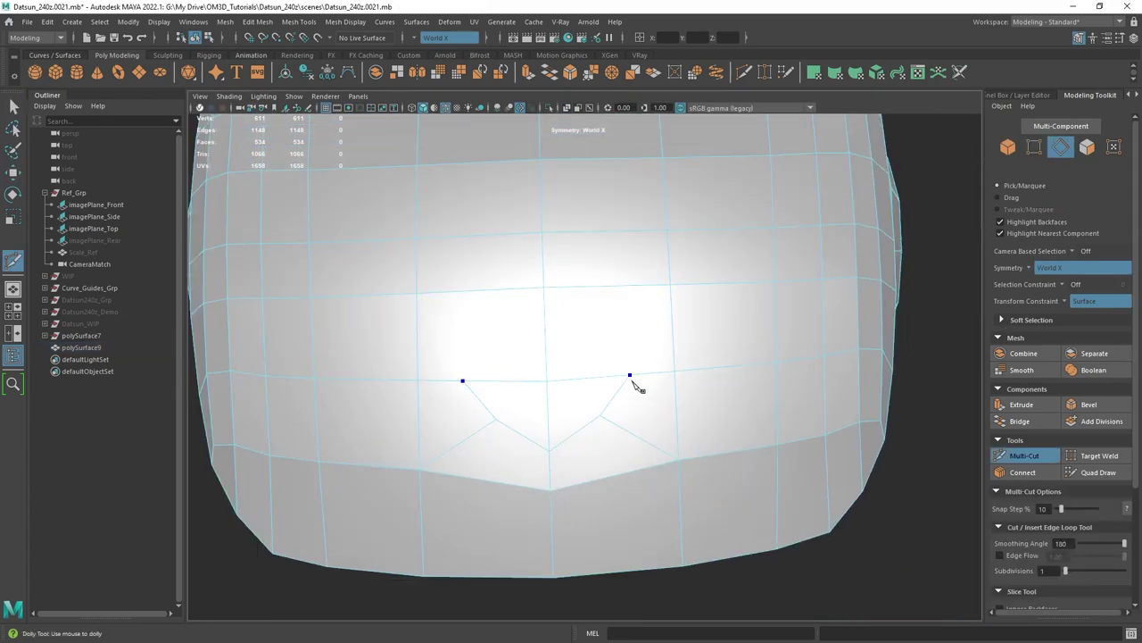
{"action": "left_click", "coordinate": [624, 286]}
{"action": "middle_click_drag", "start_coordinate": [624, 287], "coordinate": [624, 354], "text": "alt"}
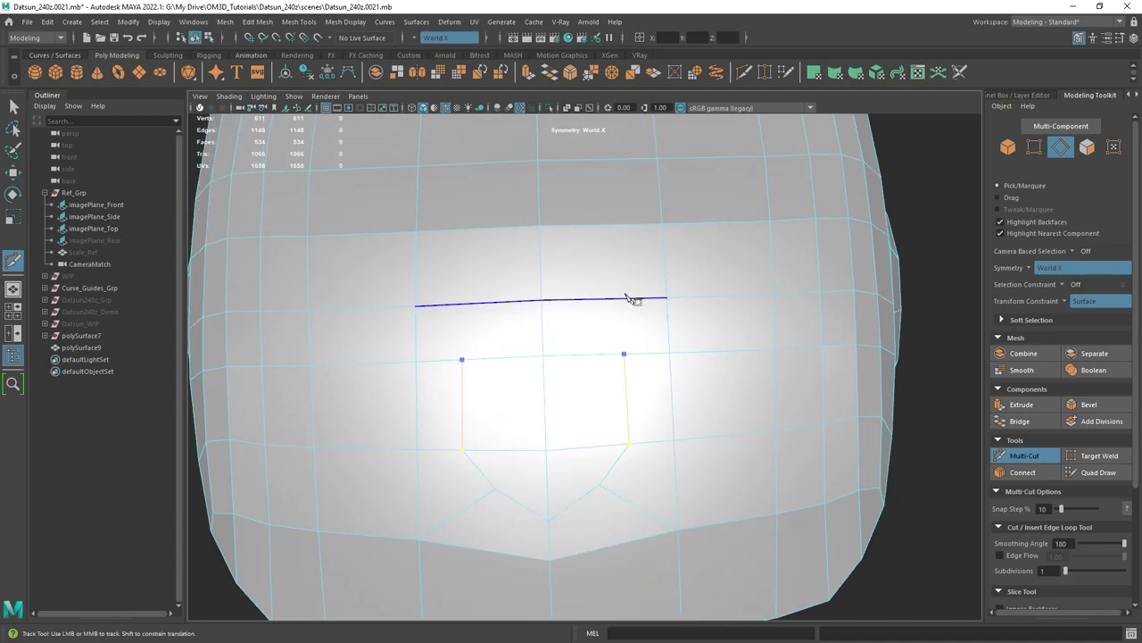
{"action": "left_click", "coordinate": [625, 298]}
{"action": "middle_click_drag", "start_coordinate": [625, 280], "coordinate": [623, 349], "text": "alt"}
{"action": "left_click_drag", "start_coordinate": [622, 368], "coordinate": [612, 370]}
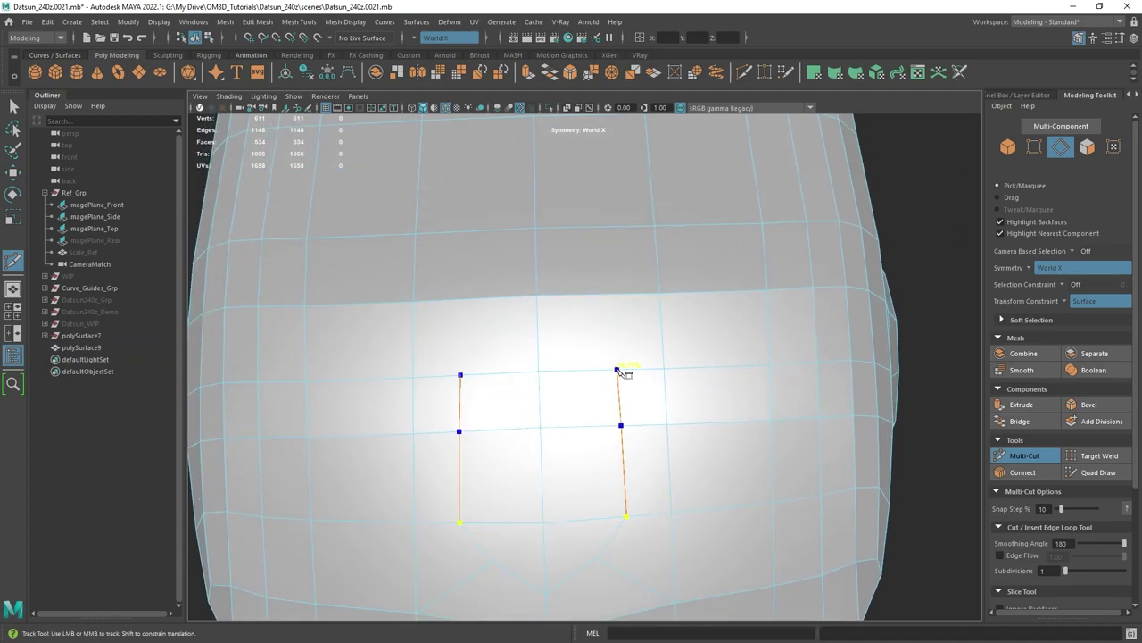
{"action": "right_click_drag", "start_coordinate": [625, 373], "coordinate": [663, 383], "text": "alt"}
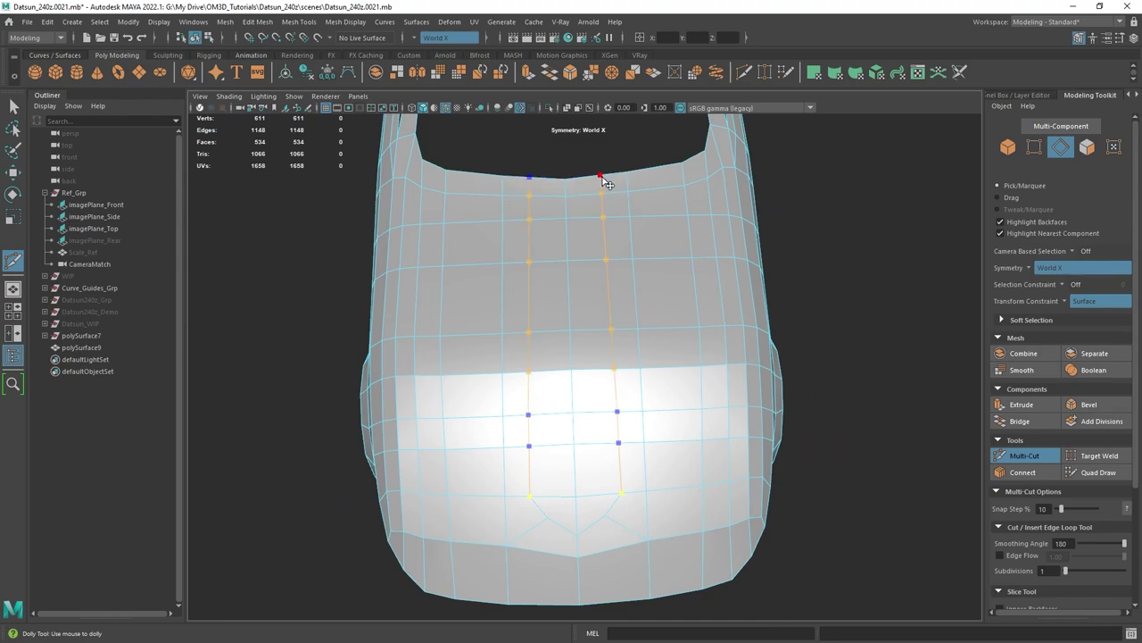
{"action": "left_click_drag", "start_coordinate": [692, 348], "coordinate": [661, 302], "text": "alt"}
{"action": "key", "text": "q"}
Select the new mirrored hood edge lines without their frontmost segments and move them outward to X 17.98.
{"action": "left_click_drag", "start_coordinate": [624, 369], "coordinate": [642, 355], "text": "alt"}
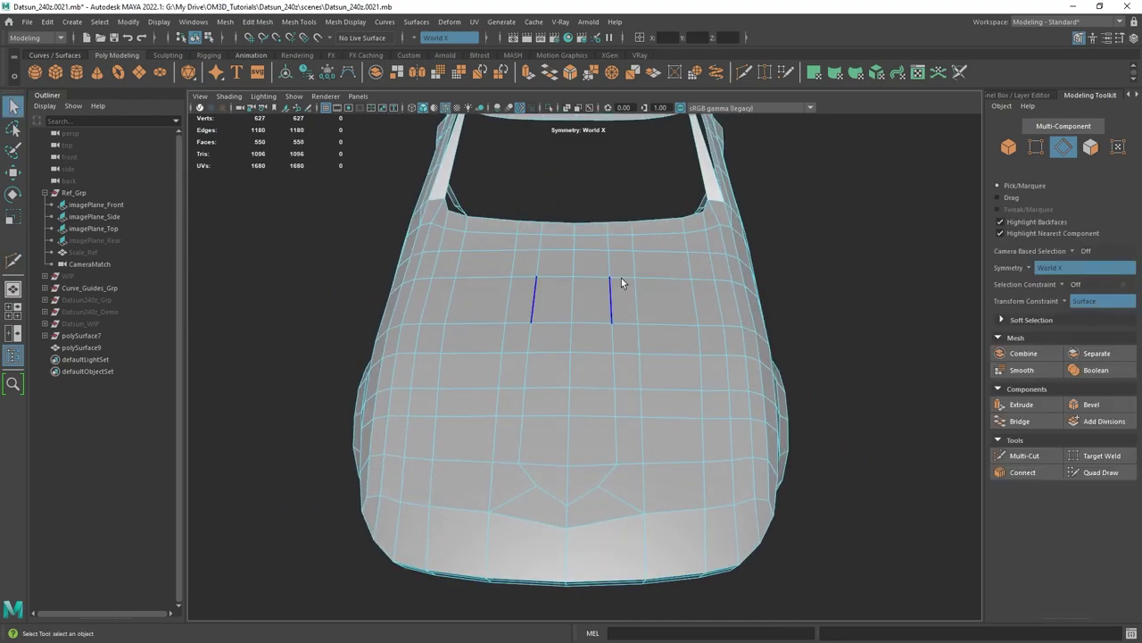
{"action": "double_click", "coordinate": [606, 227]}
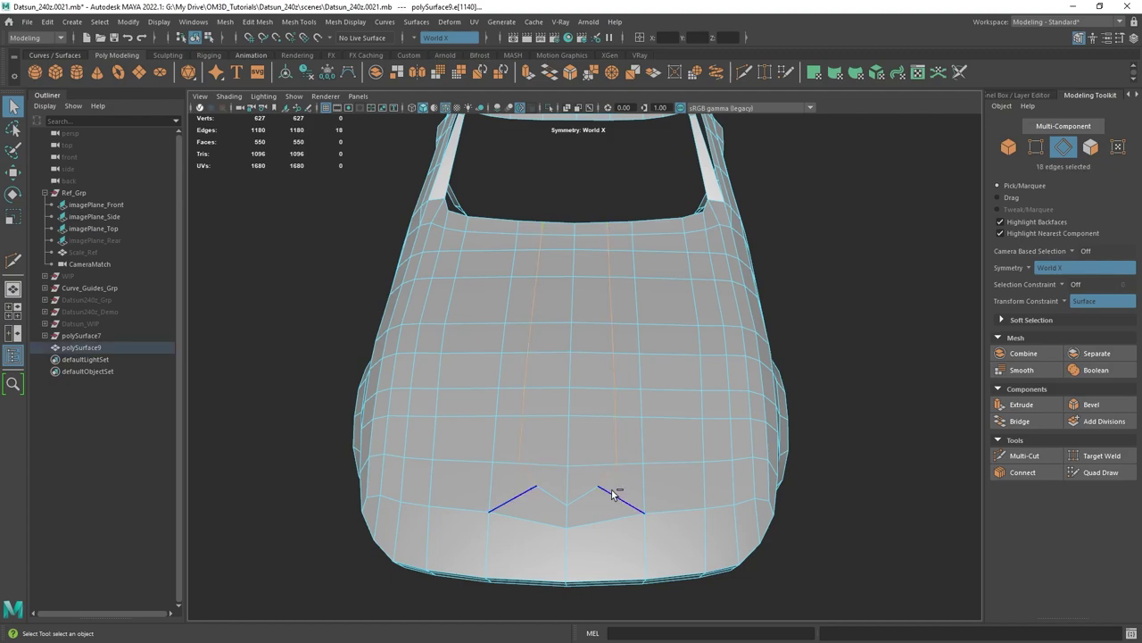
{"action": "left_click", "coordinate": [621, 449], "text": "ctrl"}
{"action": "left_click_drag", "start_coordinate": [646, 437], "coordinate": [632, 368], "text": "alt"}
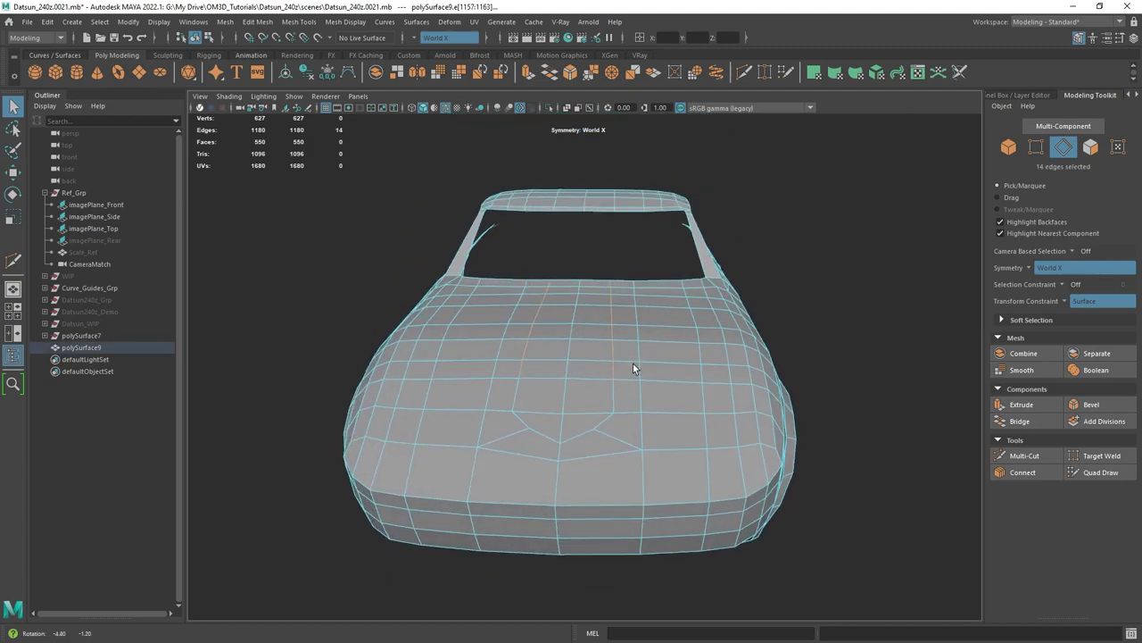
{"action": "key", "text": "r"}
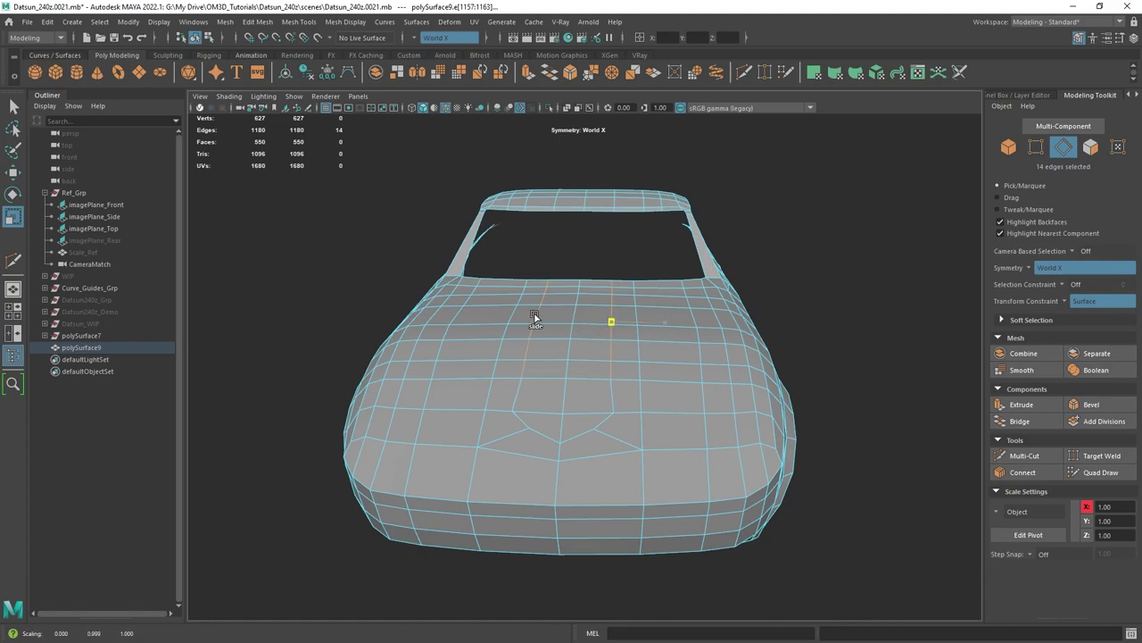
{"action": "scroll", "coordinate": [581, 346], "scroll_direction": "up", "scroll_amount": 5}
{"action": "key", "text": "w"}
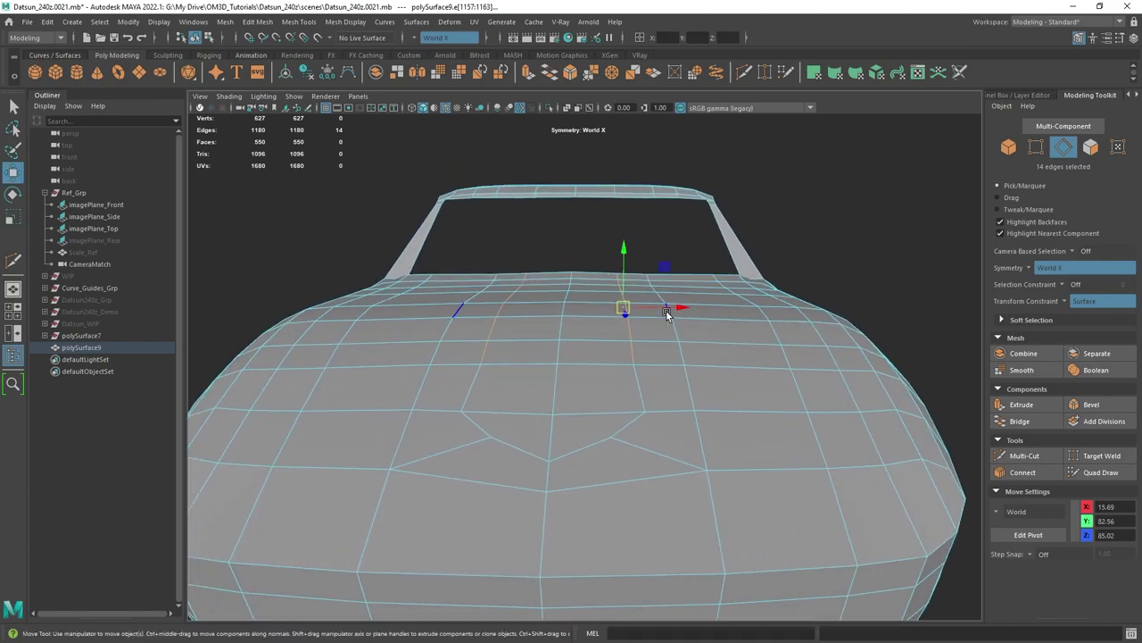
{"action": "left_click_drag", "start_coordinate": [671, 313], "coordinate": [677, 312]}
Move the selected hood edges farther outward to X 19.85, matching the scoop outline in the front blueprint, and check the camera view.
{"action": "key", "text": "space"}
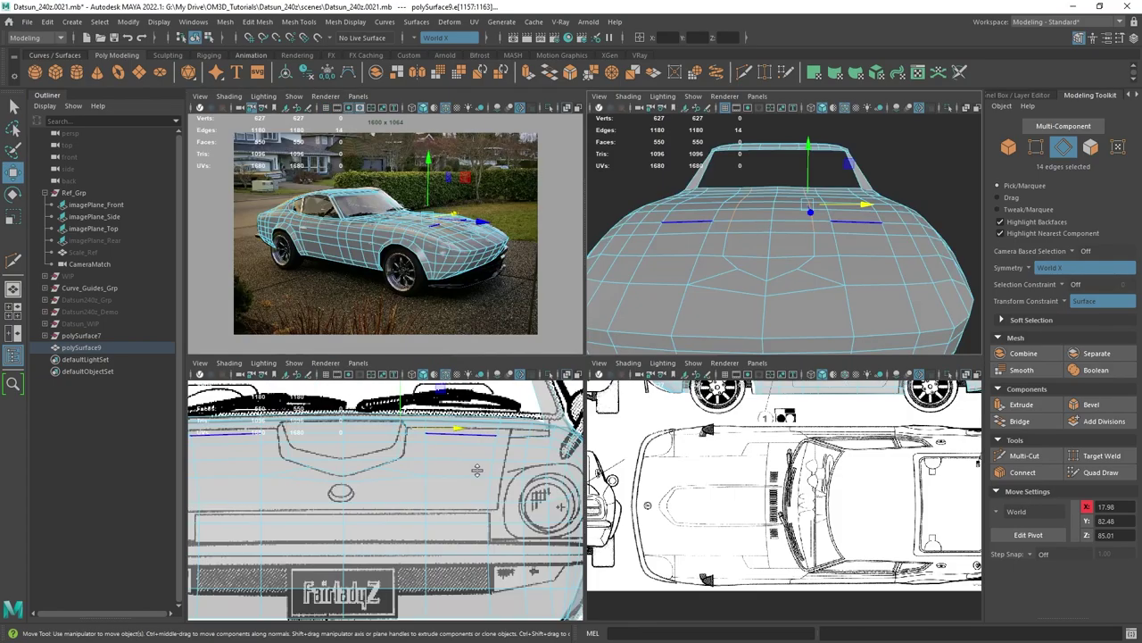
{"action": "key", "text": "space"}
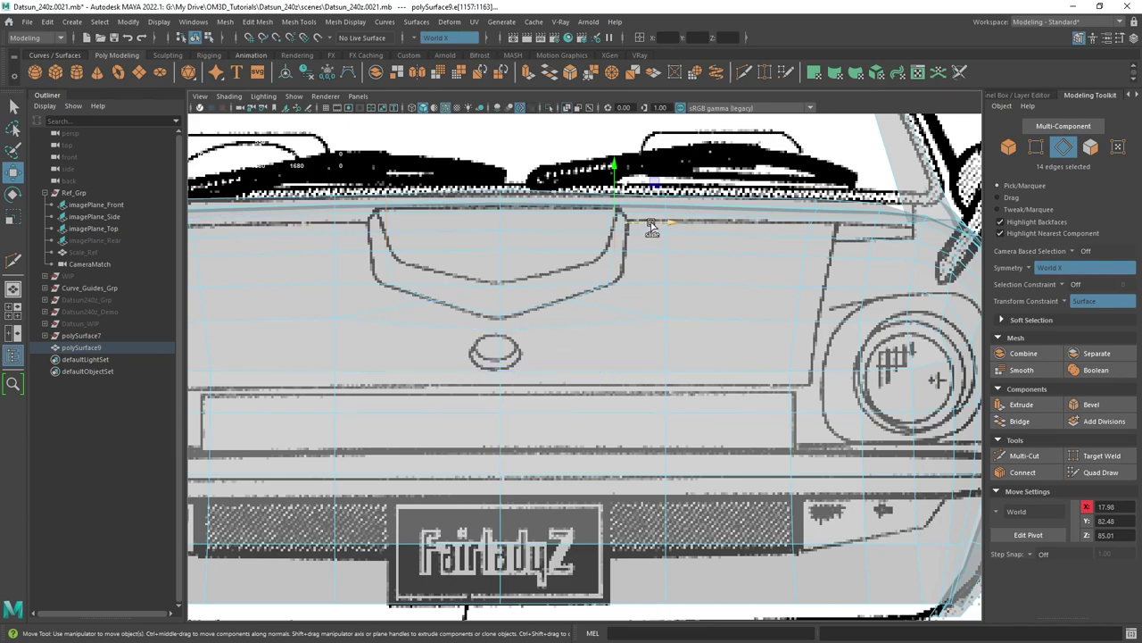
{"action": "left_click_drag", "start_coordinate": [651, 226], "coordinate": [662, 228]}
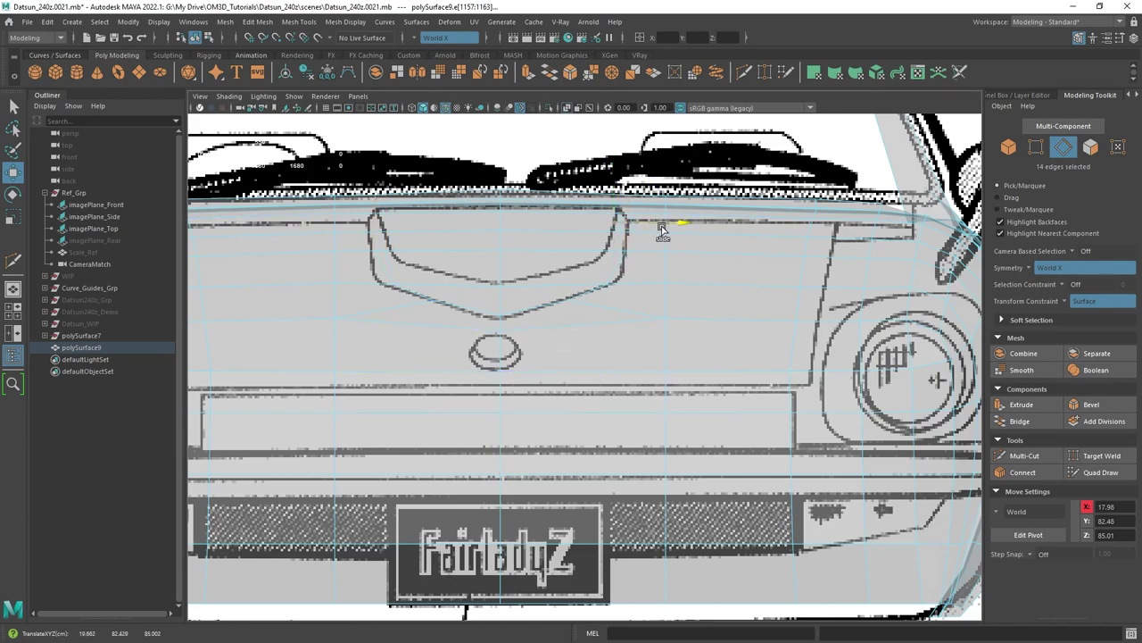
{"action": "key", "text": "space"}
{"action": "key", "text": "space"}
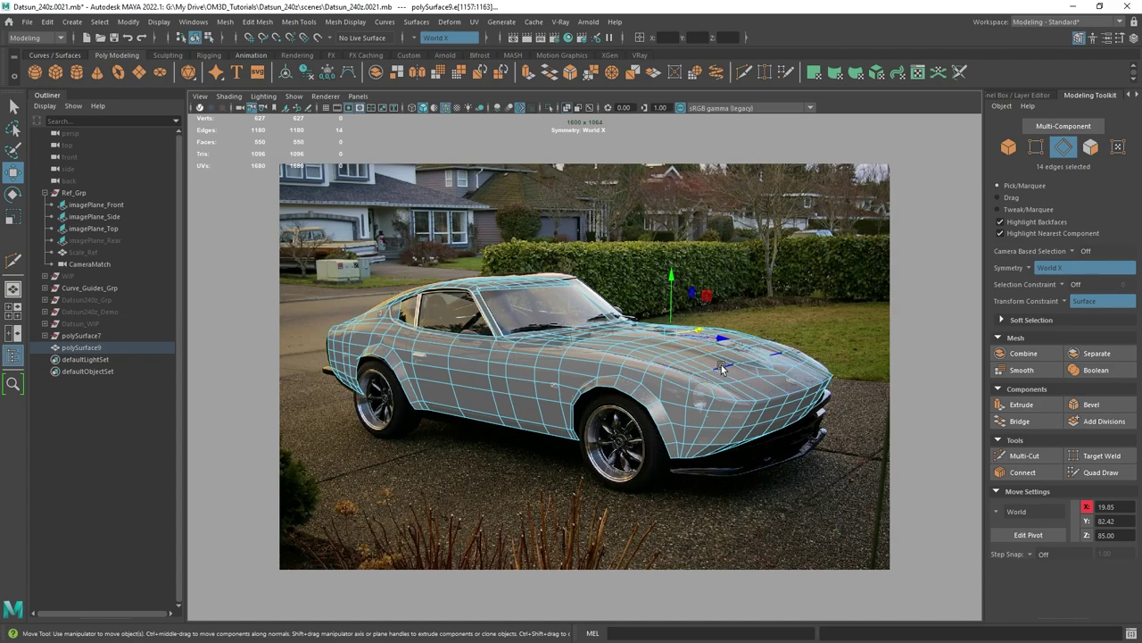
{"action": "key", "text": "space"}
{"action": "key", "text": "space"}
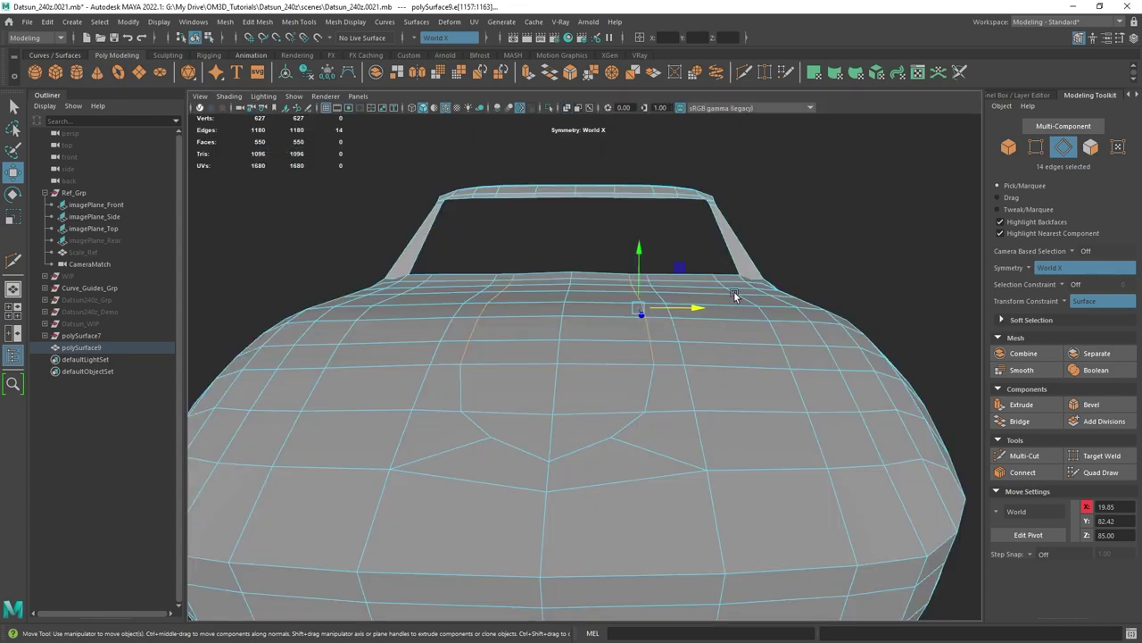
Select all hood faces between the two new edge lines, from the windshield edge forward to the tip of the V shape.
{"action": "left_click_drag", "start_coordinate": [734, 296], "coordinate": [597, 284], "text": "alt"}
{"action": "key", "text": "q"}
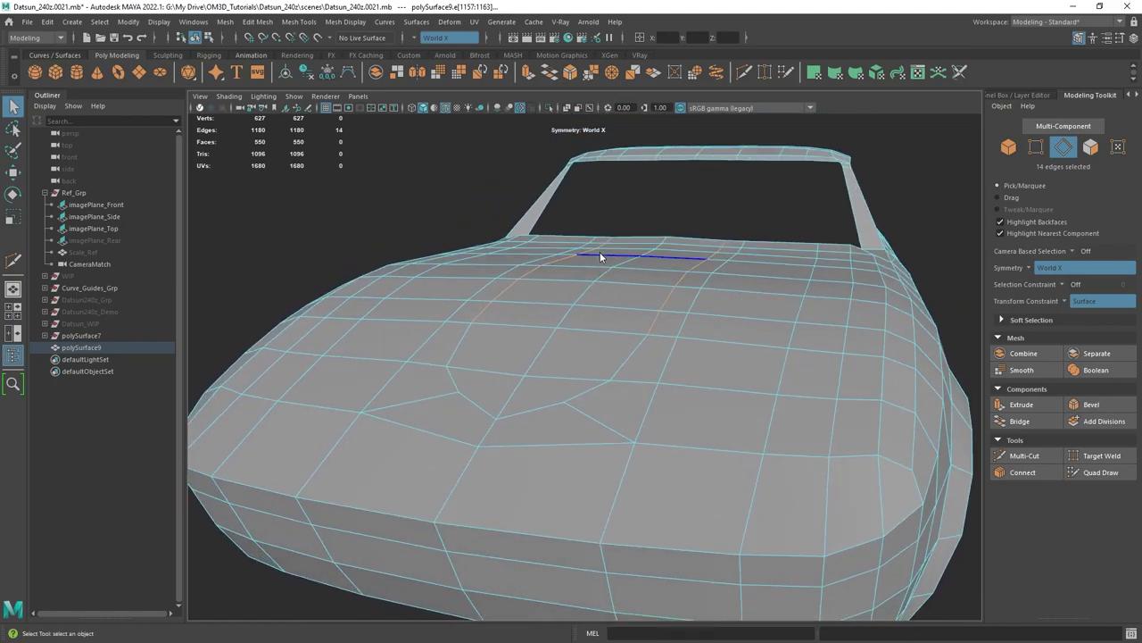
{"action": "right_click_drag", "start_coordinate": [600, 252], "coordinate": [600, 290]}
{"action": "left_click_drag", "start_coordinate": [591, 303], "coordinate": [692, 216], "text": "alt"}
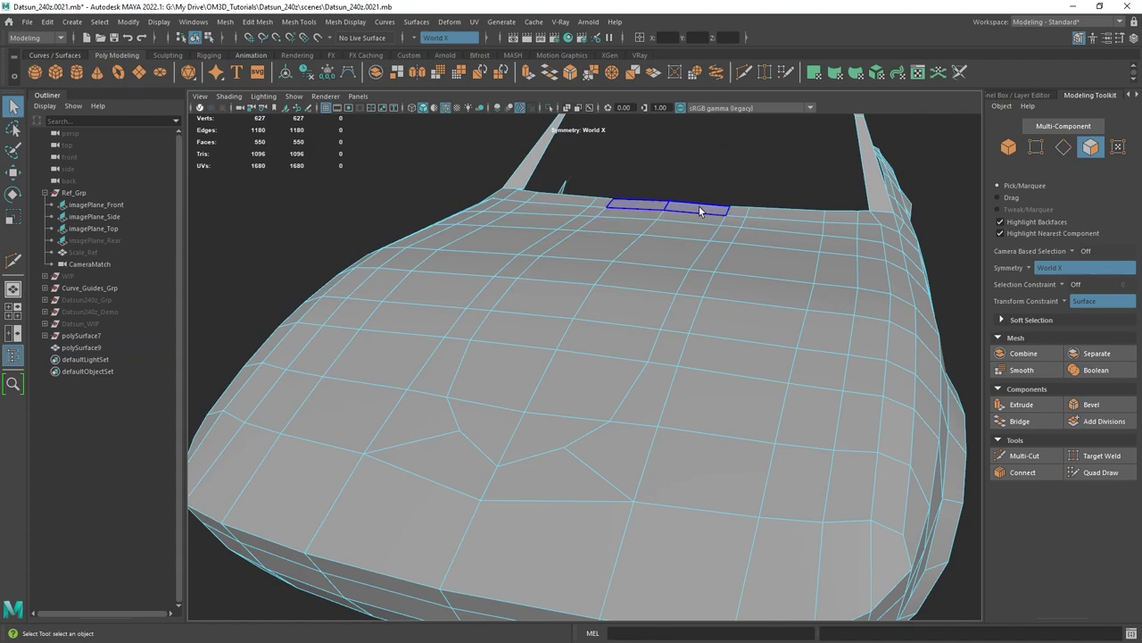
{"action": "left_click", "coordinate": [696, 213]}
{"action": "left_click", "coordinate": [682, 234], "text": "shift"}
{"action": "left_click", "coordinate": [664, 256], "text": "shift"}
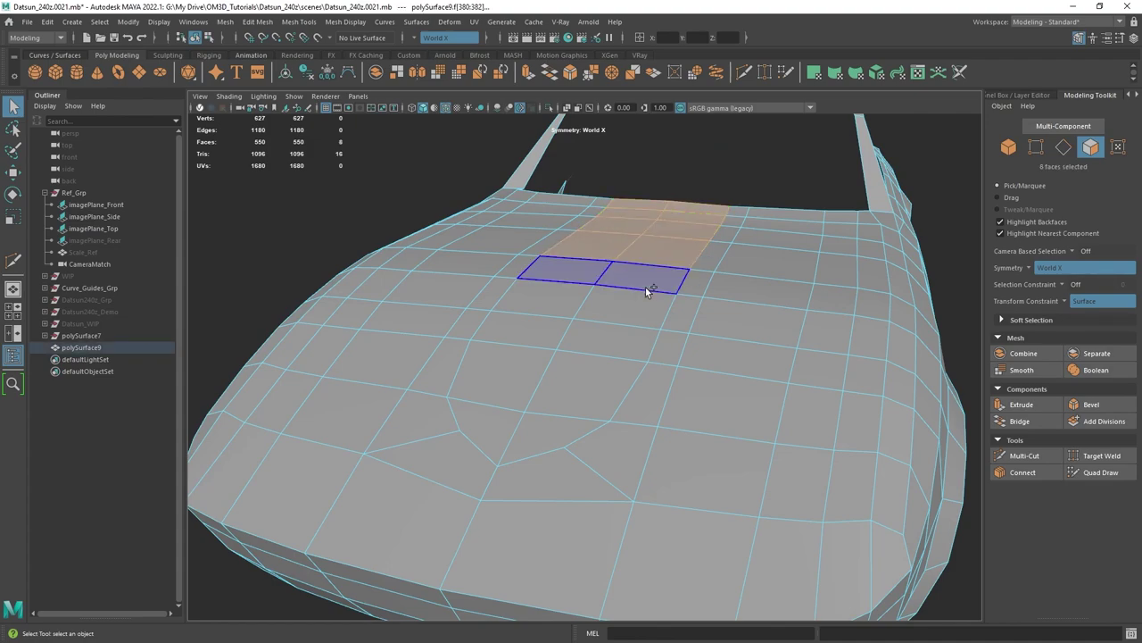
{"action": "left_click", "coordinate": [645, 285], "text": "shift"}
{"action": "left_click", "coordinate": [624, 300], "text": "shift"}
{"action": "right_click_drag", "start_coordinate": [633, 269], "coordinate": [661, 257]}
{"action": "left_click_drag", "start_coordinate": [644, 317], "coordinate": [667, 297], "text": "alt"}
{"action": "left_click", "coordinate": [644, 332], "text": "shift"}
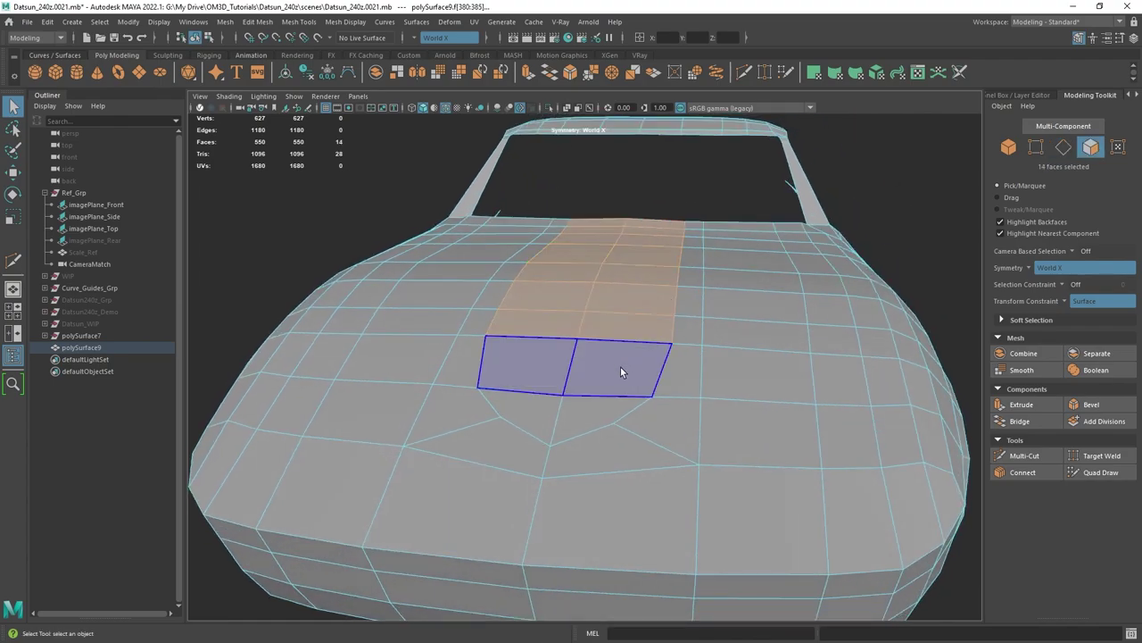
{"action": "left_click", "coordinate": [621, 366], "text": "shift"}
{"action": "left_click", "coordinate": [593, 410], "text": "shift"}
{"action": "left_click_drag", "start_coordinate": [618, 420], "coordinate": [622, 451], "text": "alt"}
{"action": "left_click", "coordinate": [699, 177]}
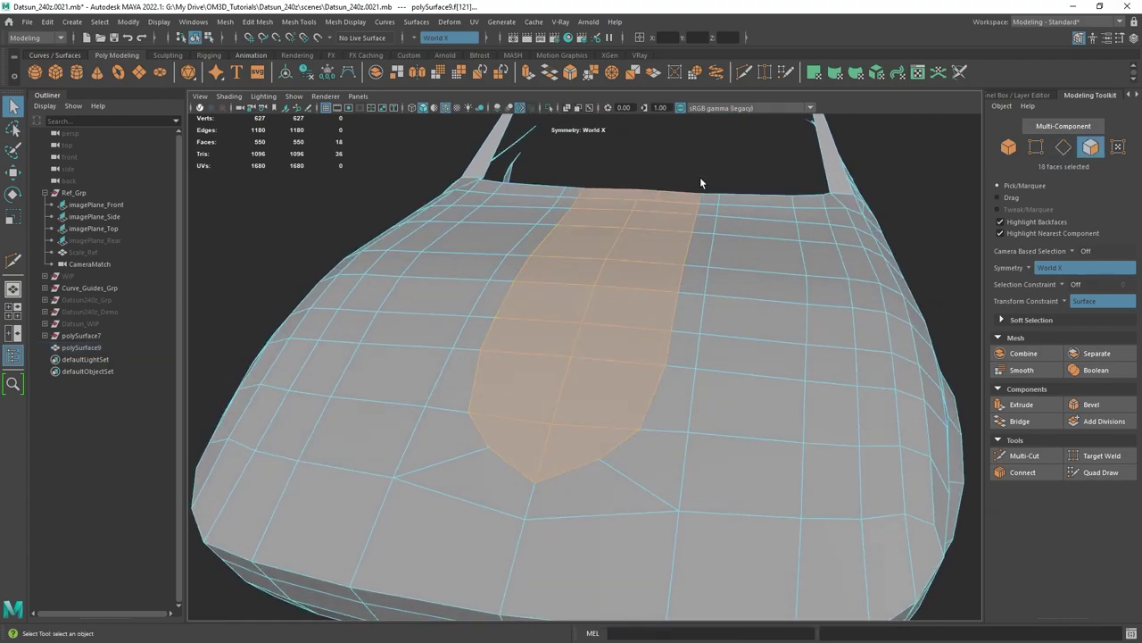
{"action": "key", "text": "Tab"}
{"action": "mouse_move", "coordinate": [684, 193]}
{"action": "left_mouse_down"}
{"action": "mouse_move", "coordinate": [671, 199]}
{"action": "mouse_move", "coordinate": [596, 412]}
{"action": "mouse_move", "coordinate": [634, 441]}
{"action": "mouse_move", "coordinate": [662, 316]}
{"action": "mouse_move", "coordinate": [592, 306]}
{"action": "left_mouse_up"}
Turn off the transform constraint for moving the selected hood faces.
{"action": "key", "text": "w"}
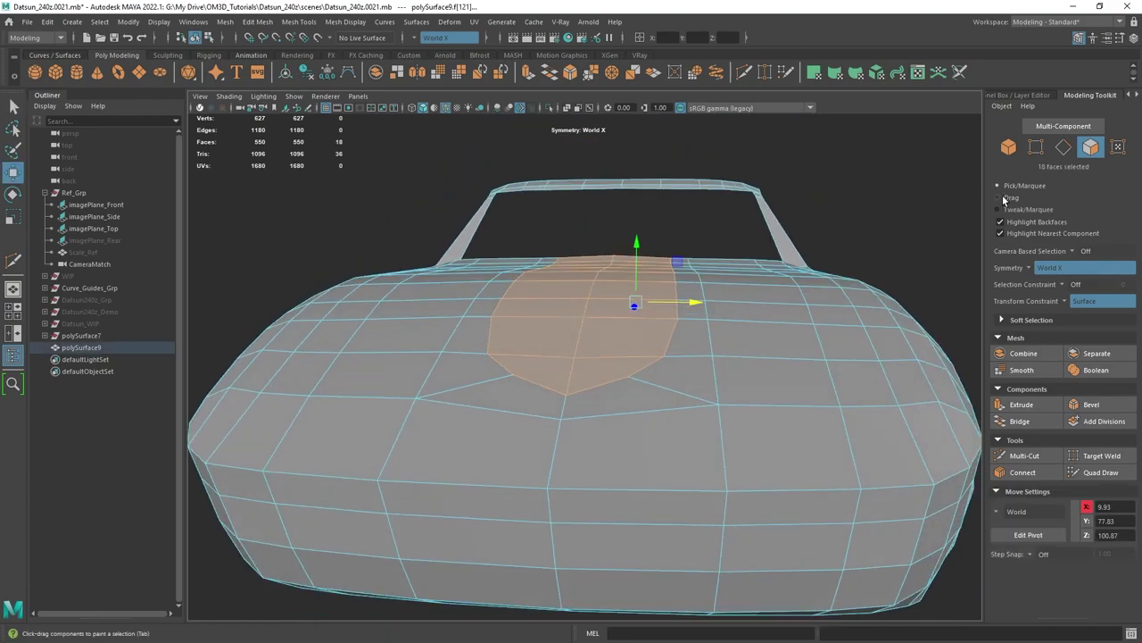
{"action": "left_click_drag", "start_coordinate": [740, 268], "coordinate": [639, 220], "text": "alt"}
{"action": "key", "text": "ctrl+z"}
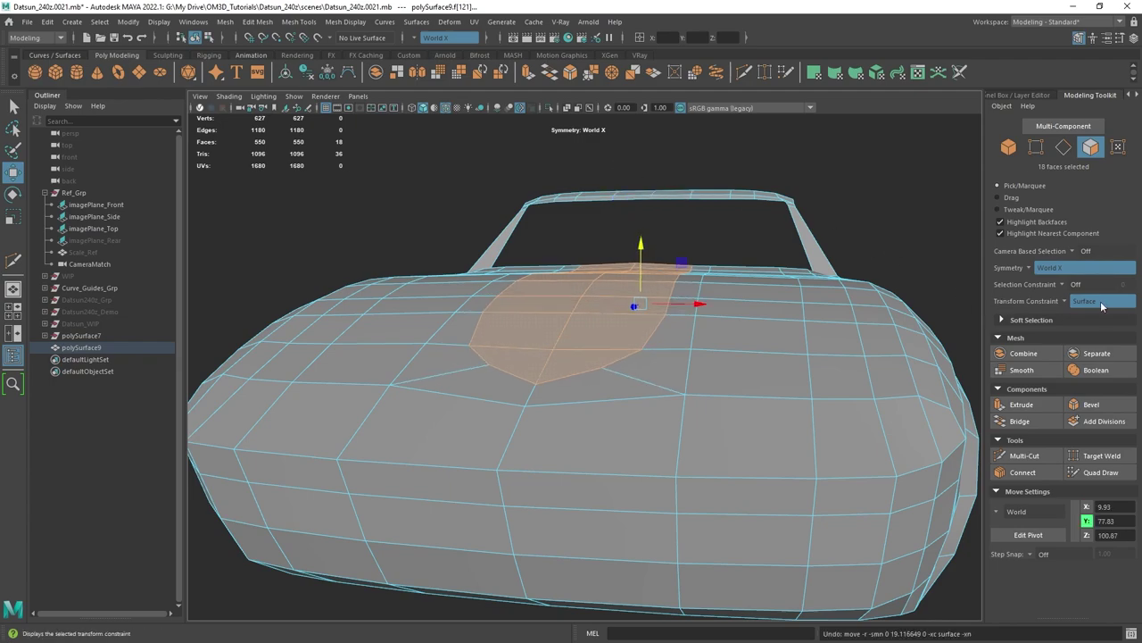
{"action": "left_click", "coordinate": [1064, 300]}
{"action": "left_click", "coordinate": [1080, 317]}
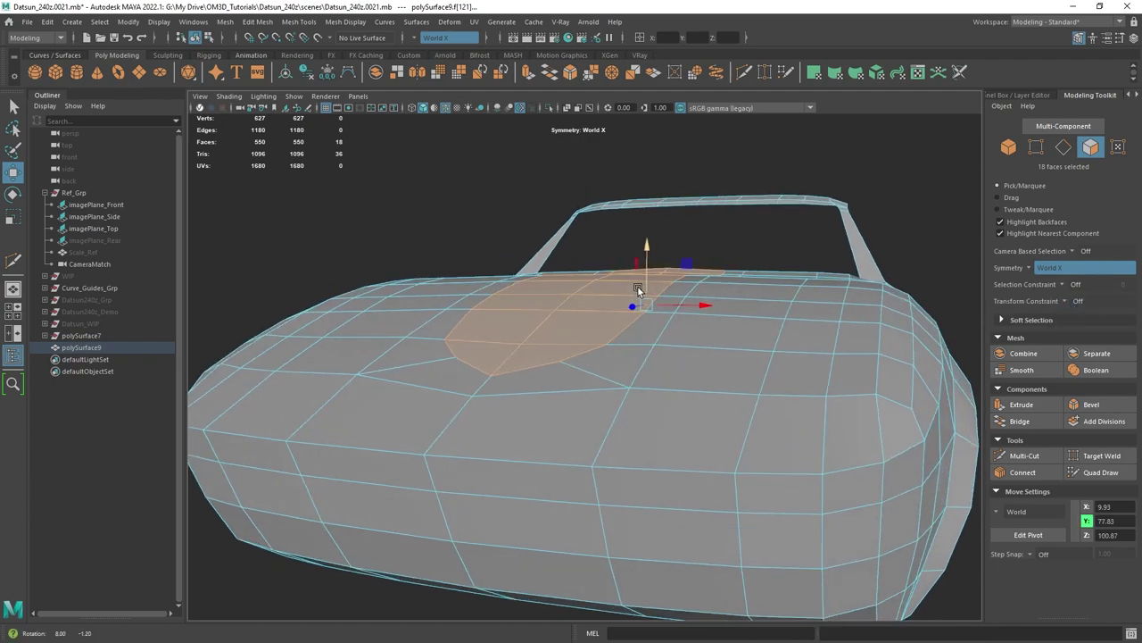
Try to raise the selected hood faces vertically without the surface constraint.
{"action": "left_click_drag", "start_coordinate": [688, 290], "coordinate": [643, 239], "text": "alt"}
{"action": "left_click_drag", "start_coordinate": [701, 350], "coordinate": [585, 344], "text": "alt"}
{"action": "middle_click_drag", "start_coordinate": [441, 339], "coordinate": [532, 342], "text": "alt"}
{"action": "left_click_drag", "start_coordinate": [668, 359], "coordinate": [580, 357], "text": "alt"}
{"action": "key", "text": "ctrl+z"}
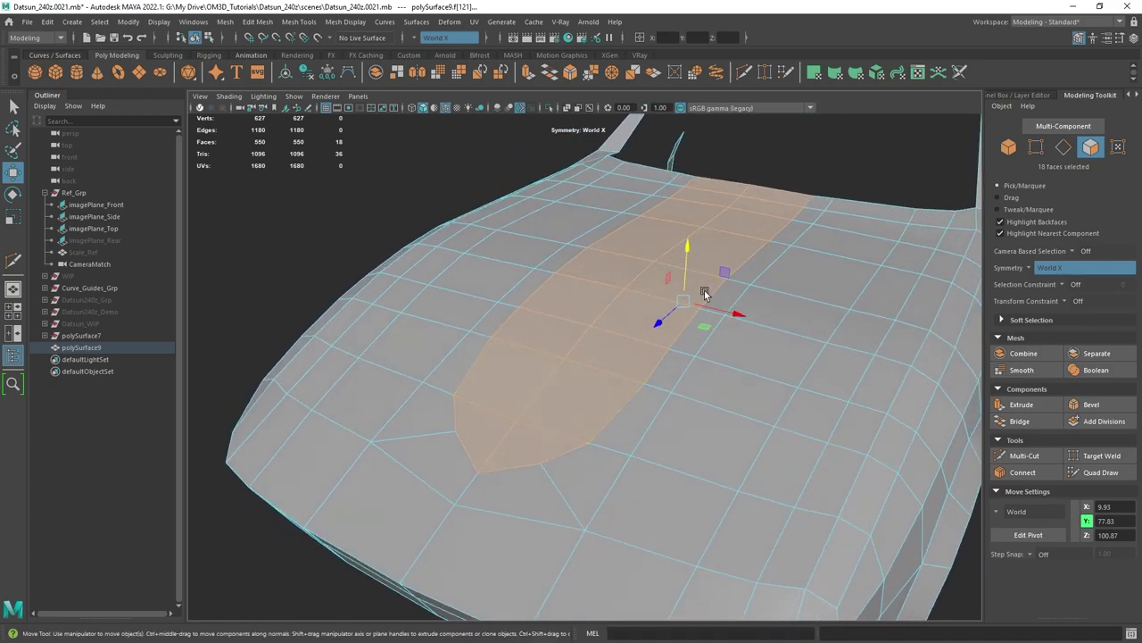
Deselect the two rows of scoop faces nearest the windshield and check the hood against the reference photos.
{"action": "left_click_drag", "start_coordinate": [706, 296], "coordinate": [713, 330], "text": "alt"}
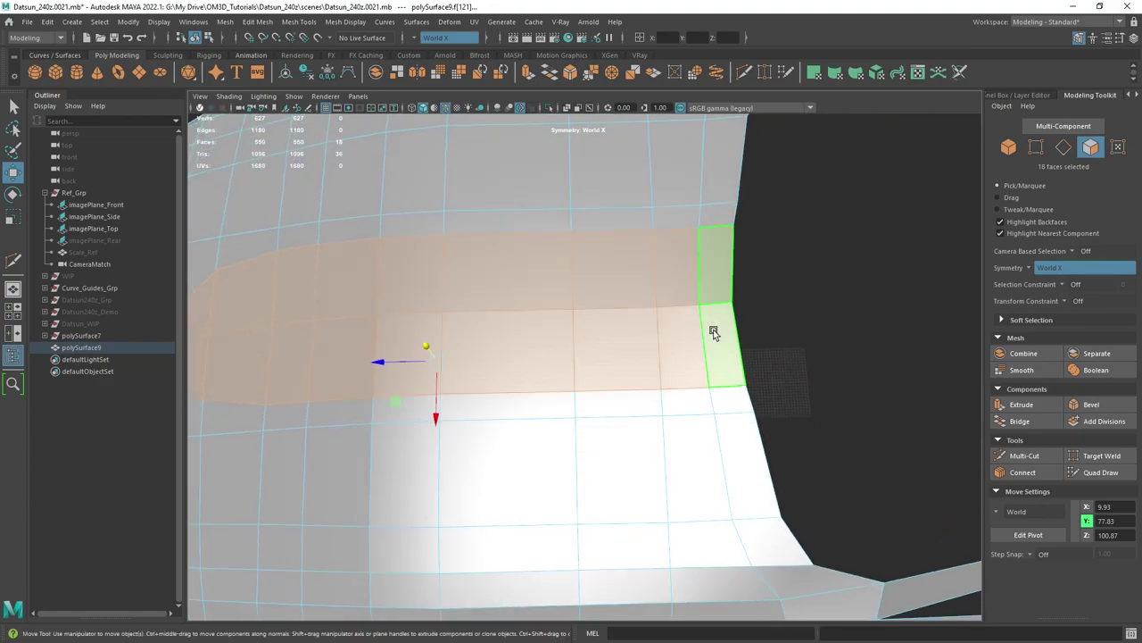
{"action": "left_click", "coordinate": [716, 283], "text": "ctrl"}
{"action": "left_click_drag", "start_coordinate": [684, 365], "coordinate": [670, 296], "text": "alt"}
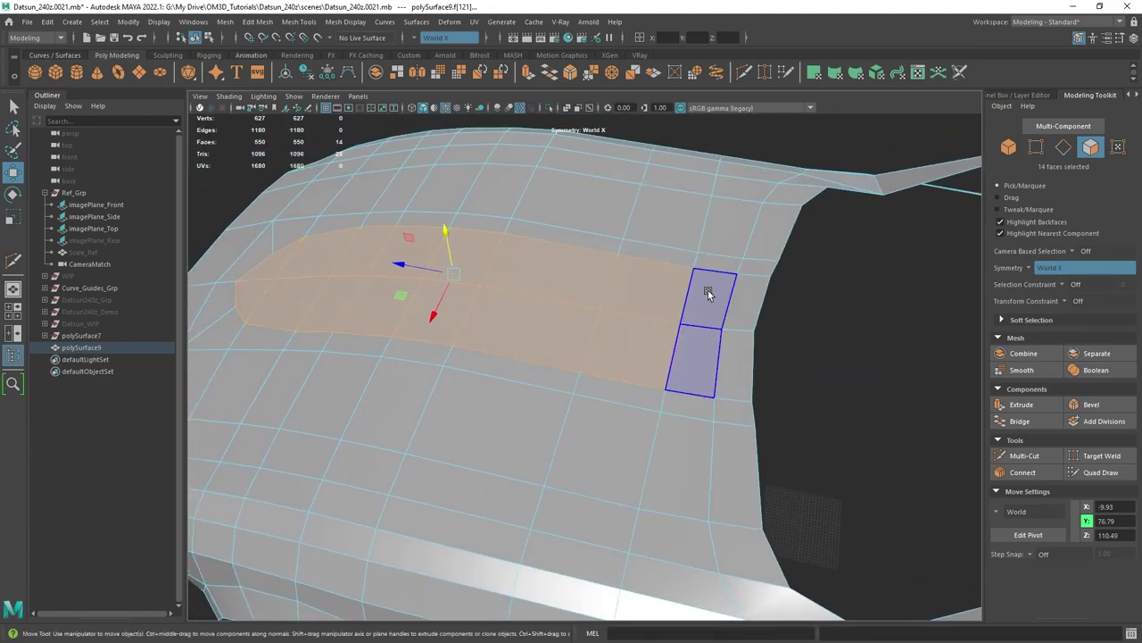
{"action": "left_click_drag", "start_coordinate": [656, 380], "coordinate": [734, 362], "text": "alt"}
{"action": "left_click", "coordinate": [1140, 402]}
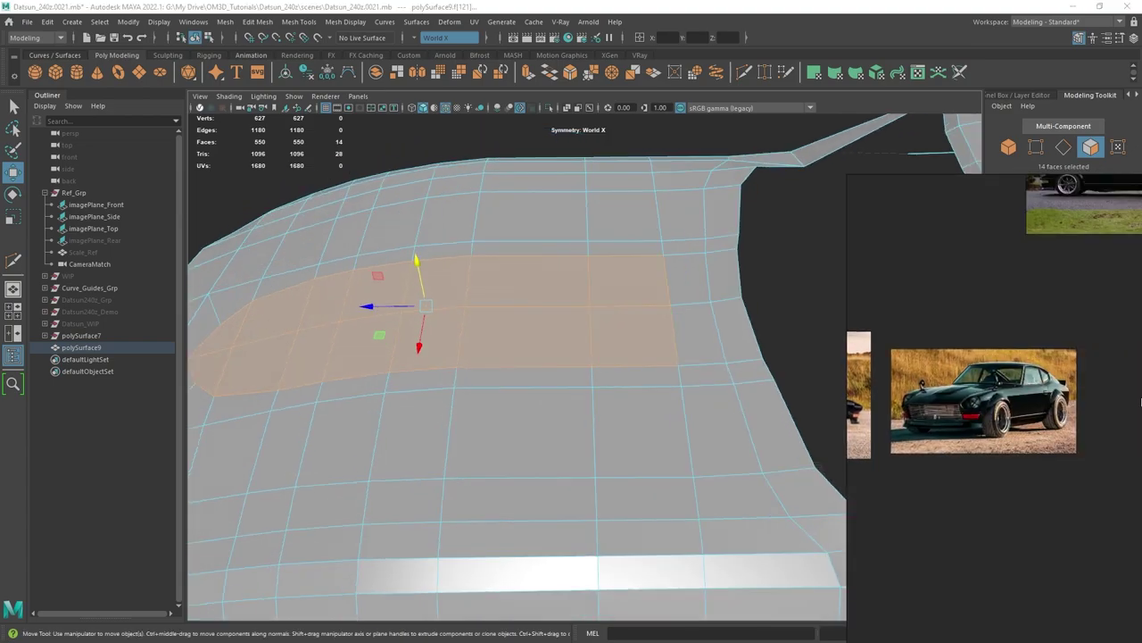
{"action": "left_click_drag", "start_coordinate": [1140, 401], "coordinate": [721, 310]}
{"action": "right_click_drag", "start_coordinate": [754, 354], "coordinate": [1141, 381]}
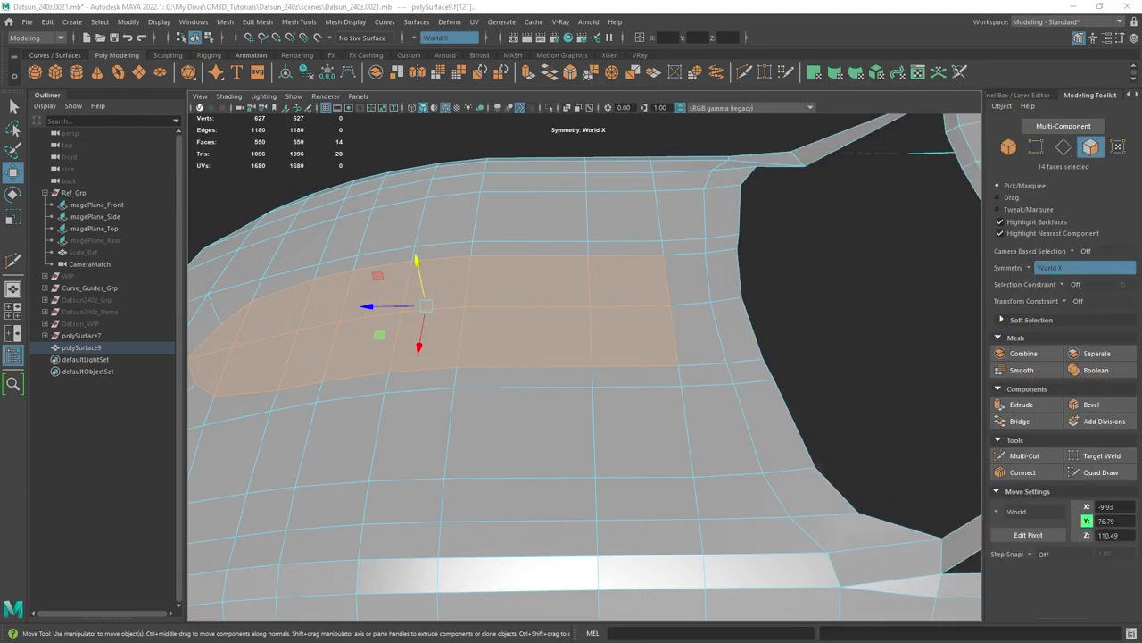
Extrude the selected hood scoop faces upward with a Local Translate Z of 2.808.
{"action": "left_click_drag", "start_coordinate": [734, 462], "coordinate": [706, 356], "text": "alt"}
{"action": "left_click_drag", "start_coordinate": [686, 301], "coordinate": [651, 286], "text": "alt"}
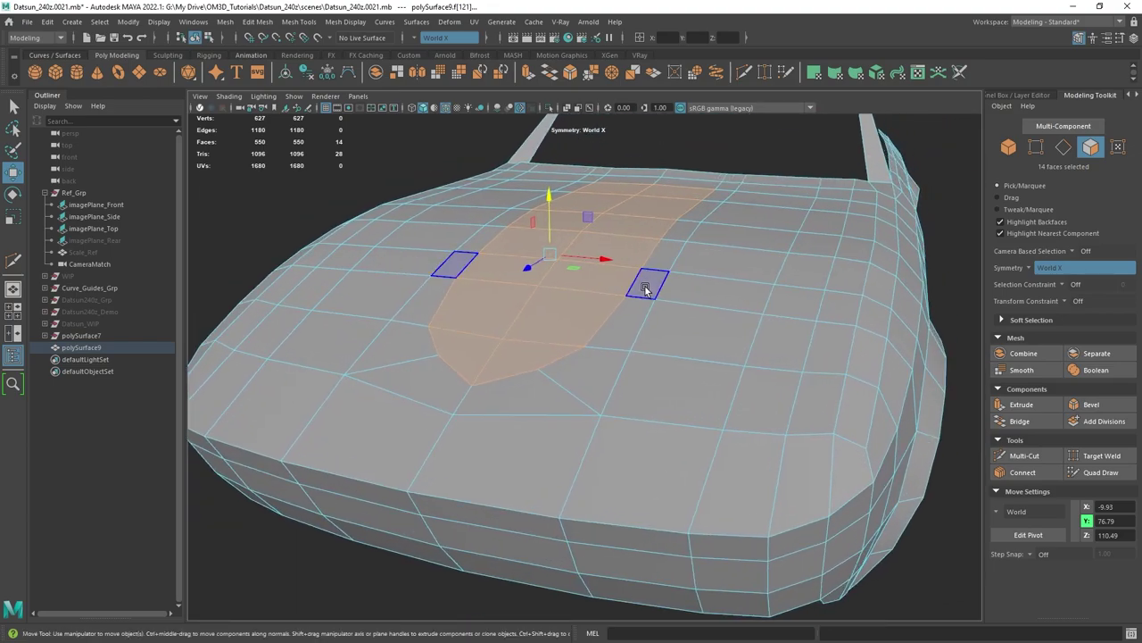
{"action": "right_click", "coordinate": [667, 221], "text": "shift"}
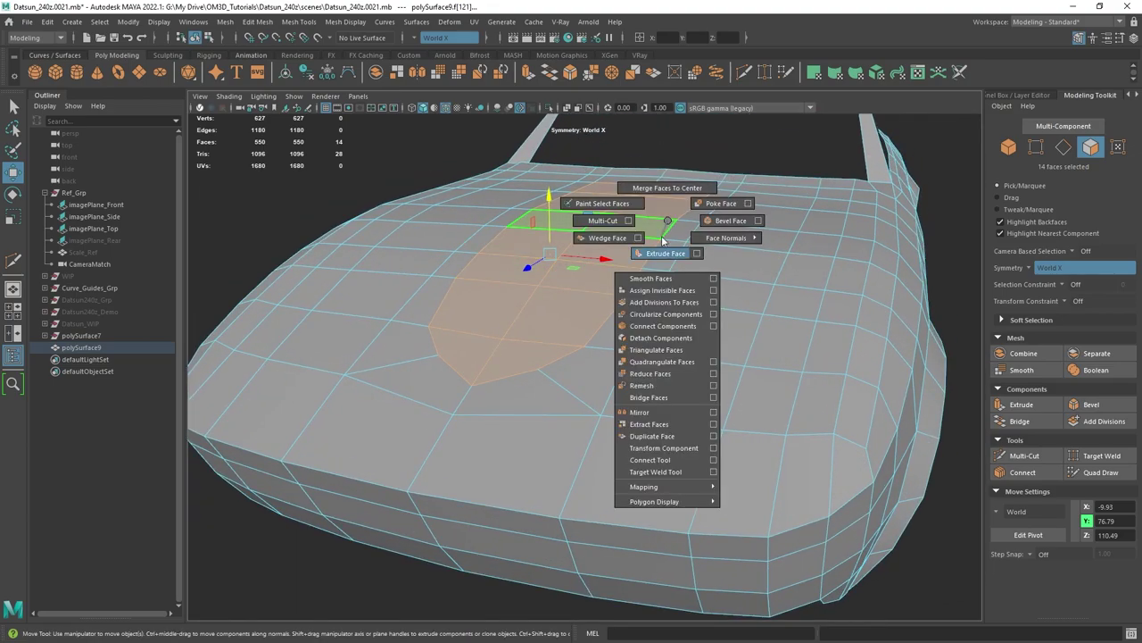
{"action": "left_click", "coordinate": [665, 253]}
{"action": "left_click_drag", "start_coordinate": [665, 252], "coordinate": [632, 283], "text": "alt"}
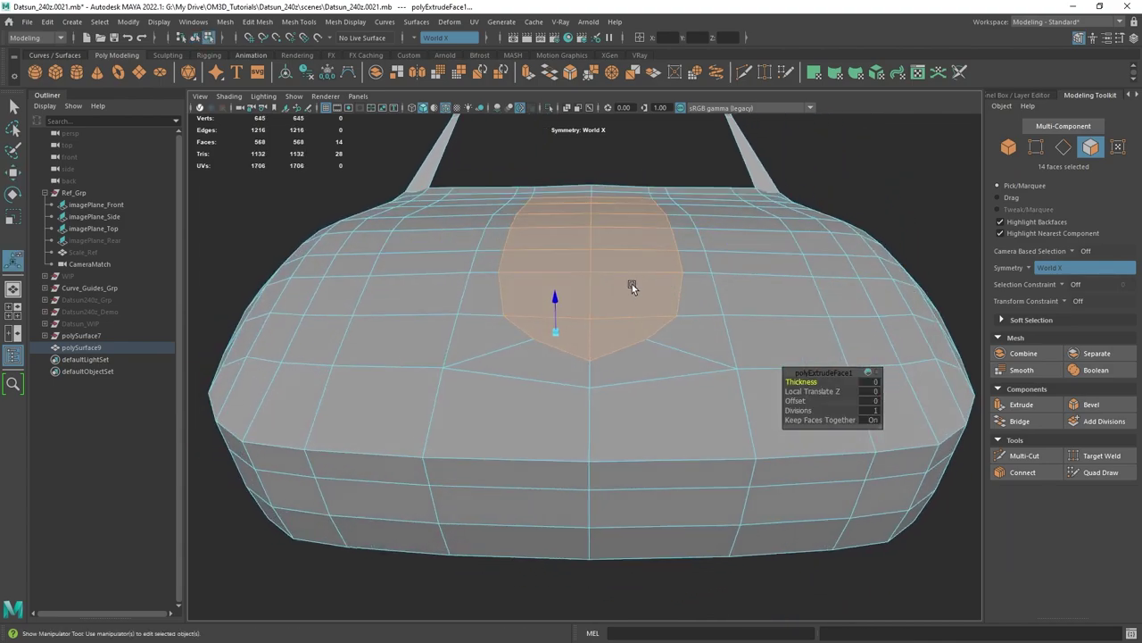
{"action": "left_click_drag", "start_coordinate": [555, 302], "coordinate": [554, 291]}
{"action": "left_click_drag", "start_coordinate": [745, 342], "coordinate": [689, 357], "text": "alt"}
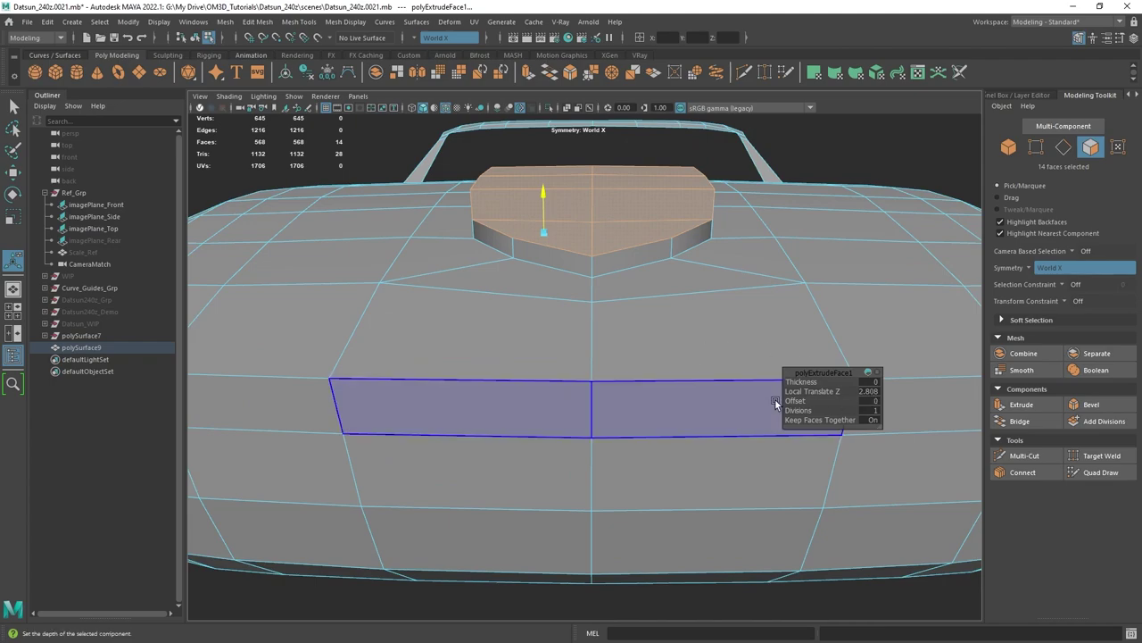
Set the scoop extrusion's Offset to 3.3 and compare its shape with the front blueprint and the camera-matched photo.
{"action": "left_click_drag", "start_coordinate": [794, 400], "coordinate": [792, 367]}
{"action": "key", "text": "space"}
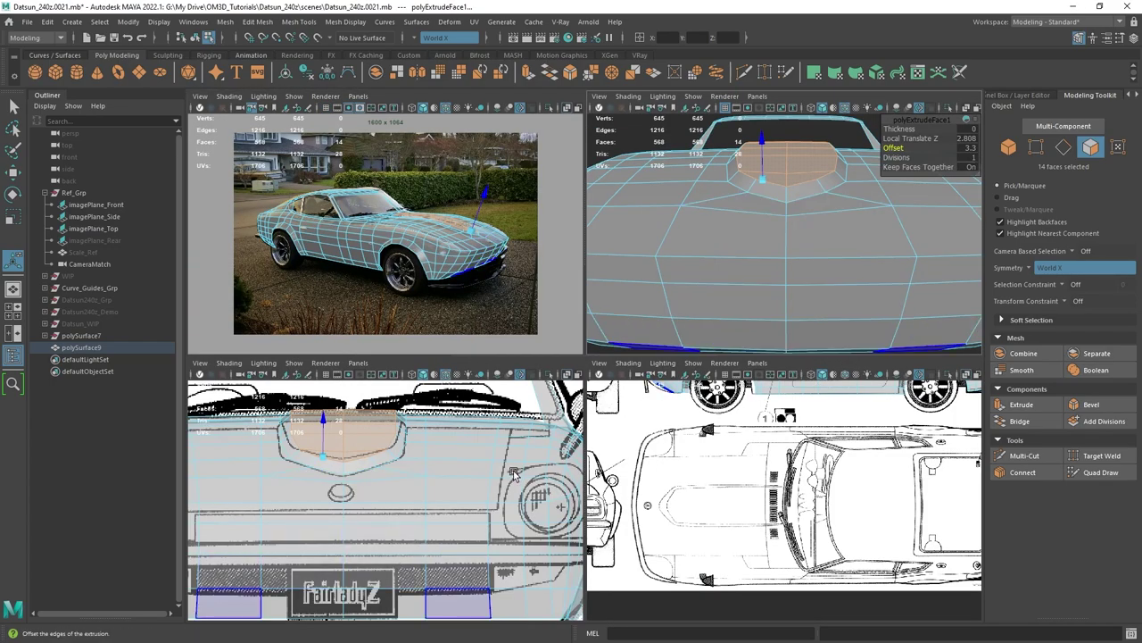
{"action": "key", "text": "space"}
{"action": "scroll", "coordinate": [574, 242], "scroll_direction": "up", "scroll_amount": 3}
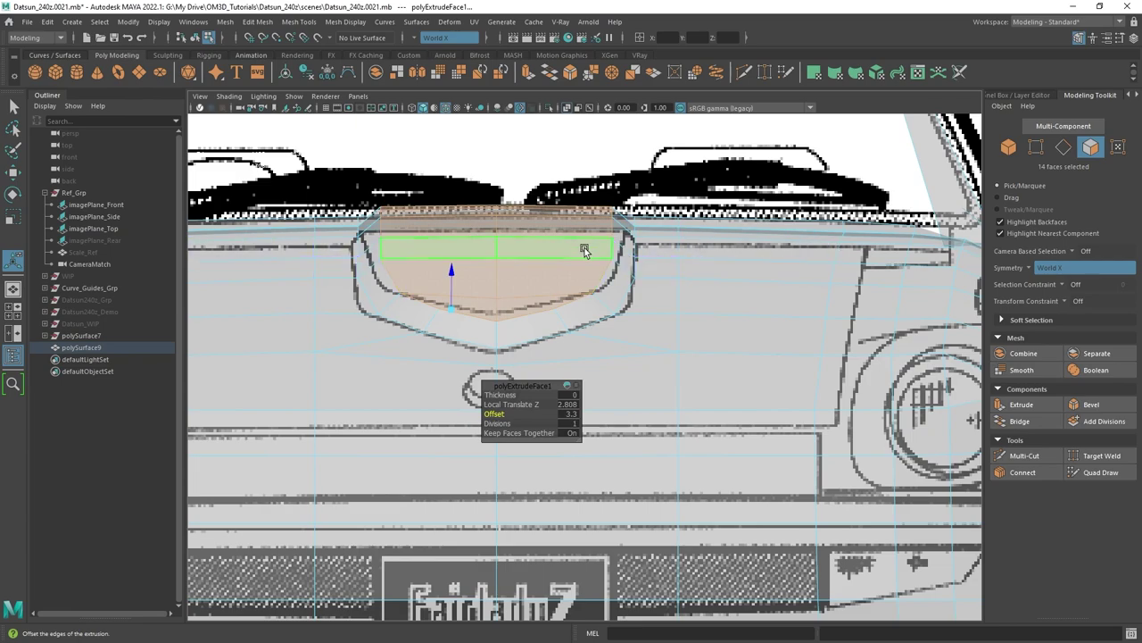
{"action": "key", "text": "space"}
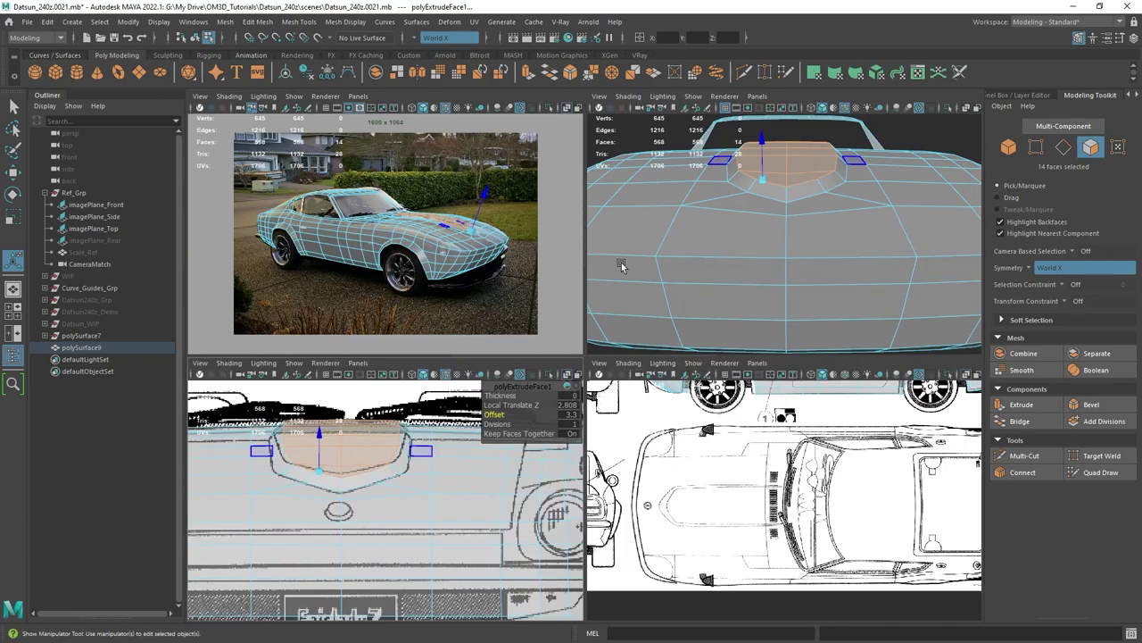
{"action": "key", "text": "space"}
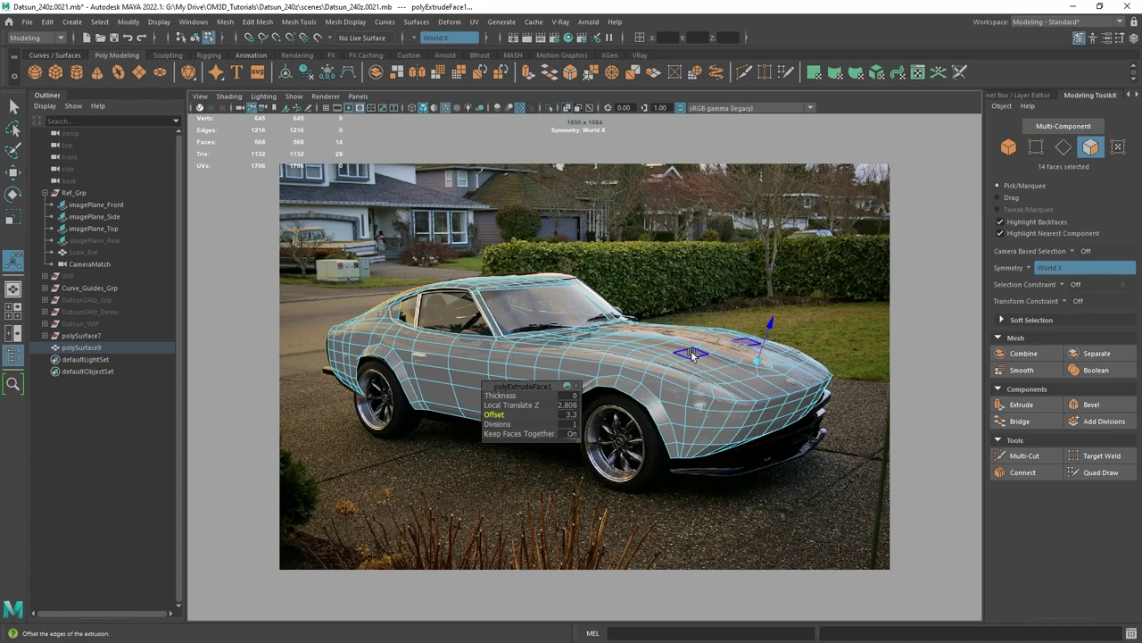
Examine the extruded scoop in perspective, against the front blueprint and against the hood in the dark Datsun reference photo.
{"action": "key", "text": "space"}
{"action": "key", "text": "space"}
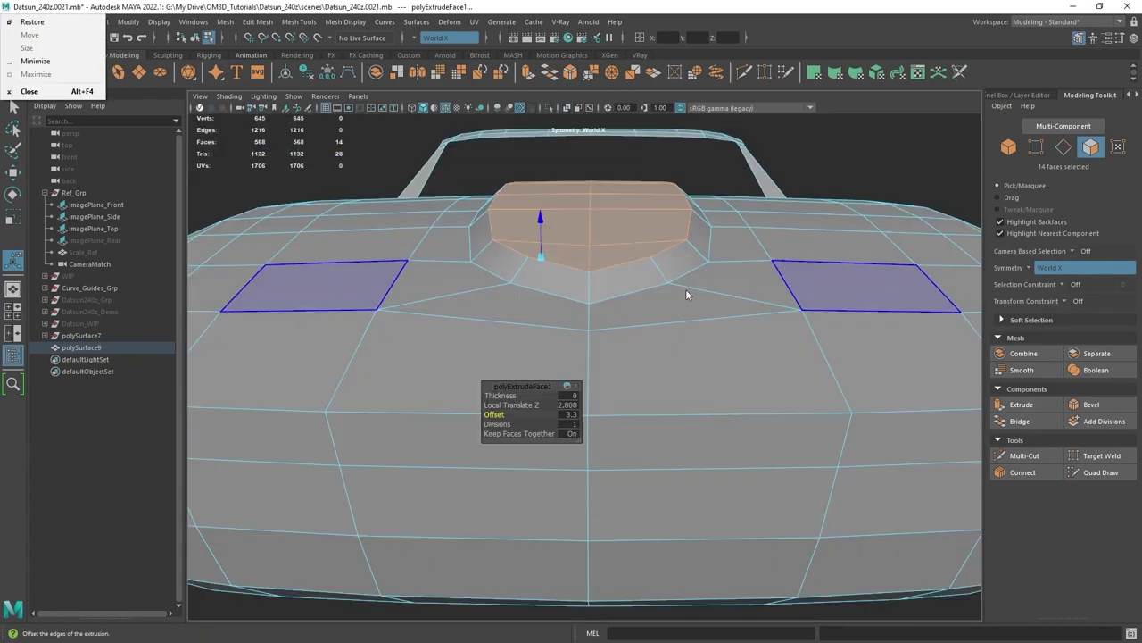
{"action": "left_click_drag", "start_coordinate": [681, 268], "coordinate": [452, 249], "text": "alt"}
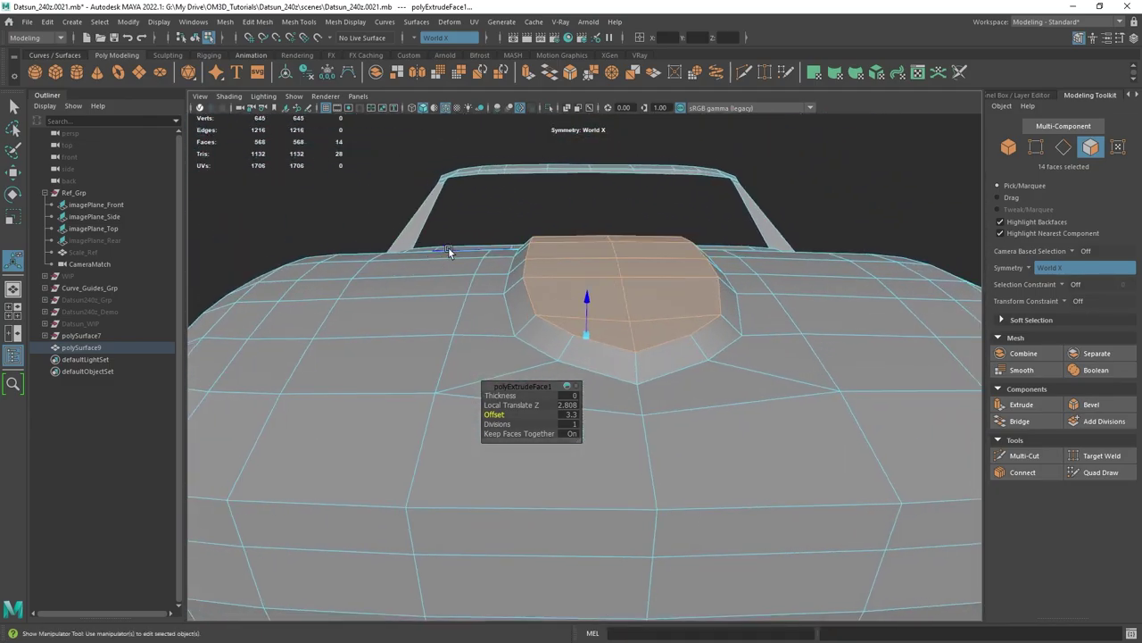
{"action": "key", "text": "space"}
{"action": "key", "text": "space"}
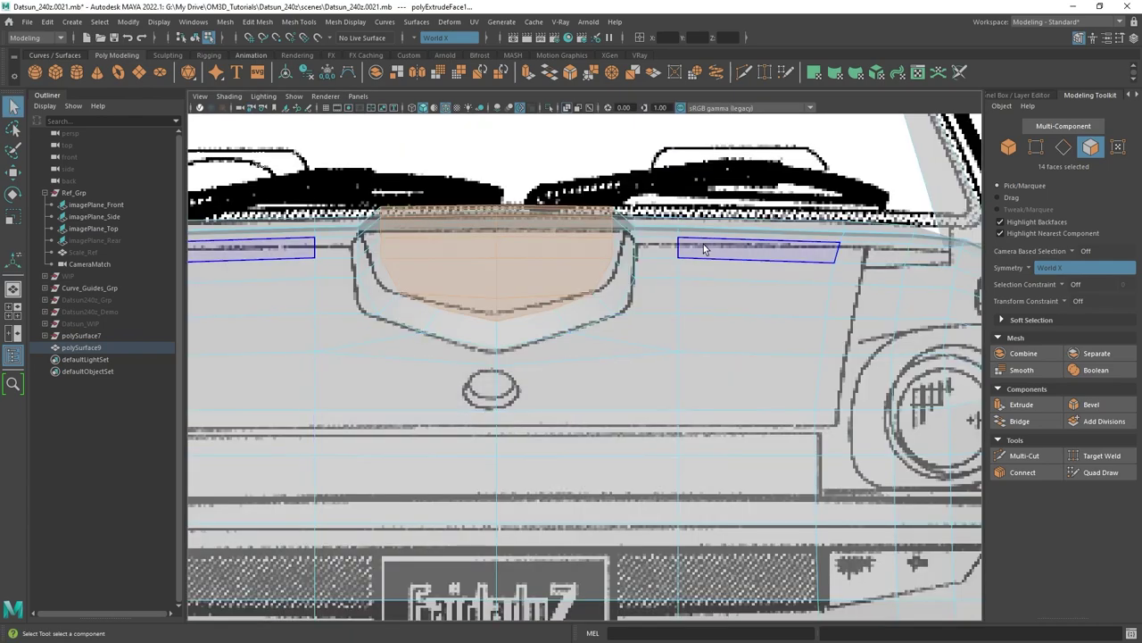
{"action": "key", "text": "q"}
{"action": "right_click_drag", "start_coordinate": [635, 230], "coordinate": [575, 230]}
{"action": "scroll", "coordinate": [607, 232], "scroll_direction": "up", "scroll_amount": 2}
{"action": "key", "text": "w"}
{"action": "left_click", "coordinate": [618, 236]}
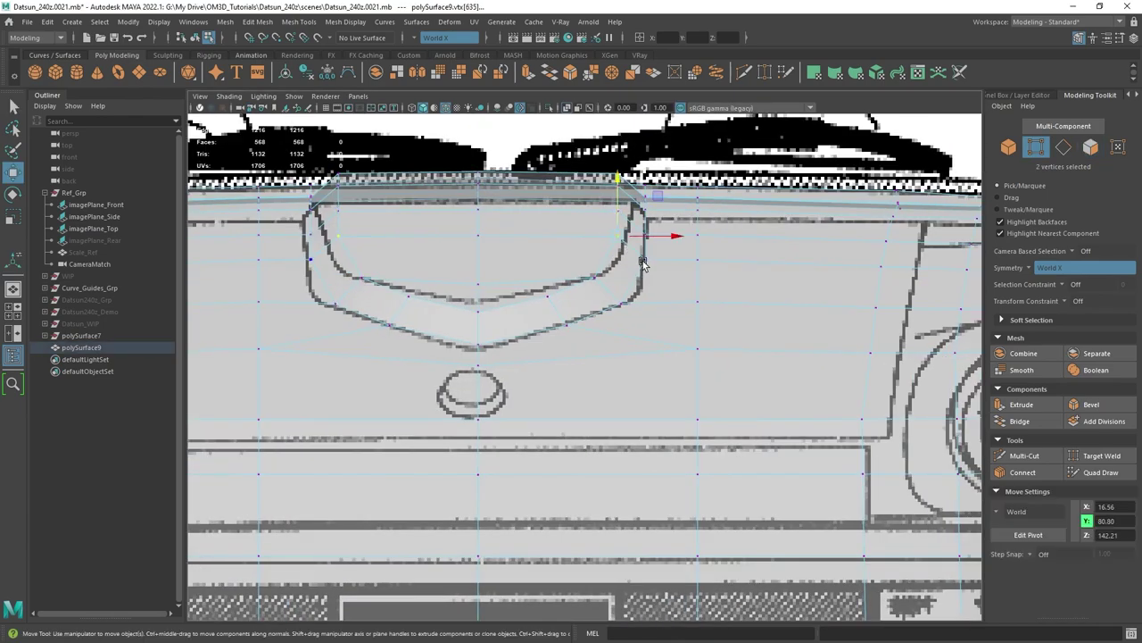
{"action": "right_click_drag", "start_coordinate": [1141, 393], "coordinate": [807, 302]}
{"action": "scroll", "coordinate": [846, 422], "scroll_direction": "up", "scroll_amount": 4}
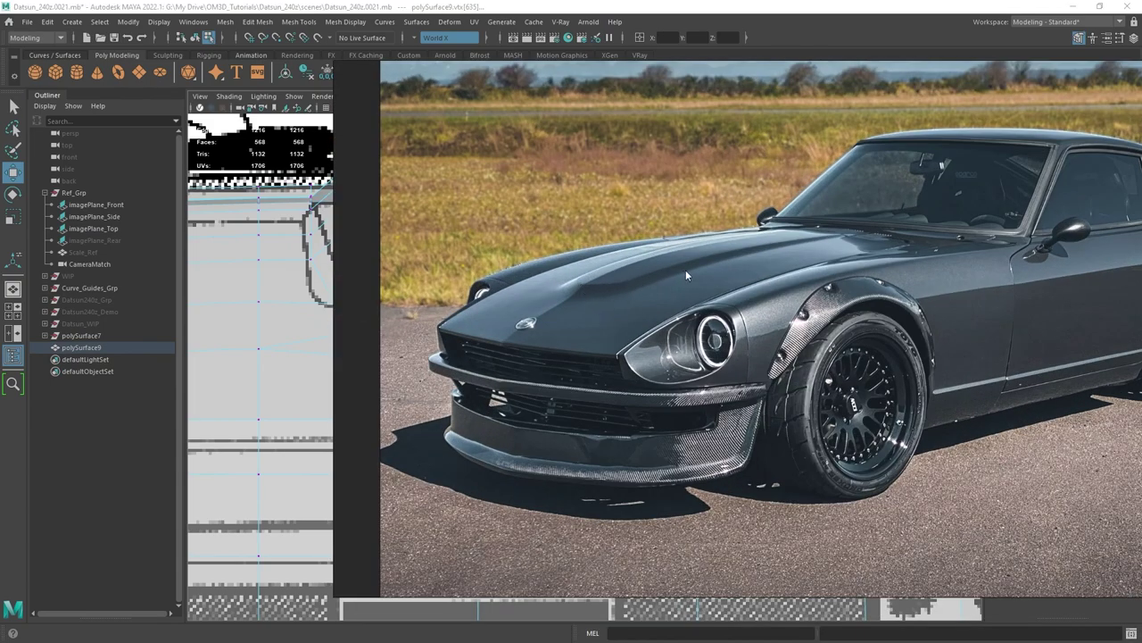
{"action": "key", "text": "alt+Tab"}
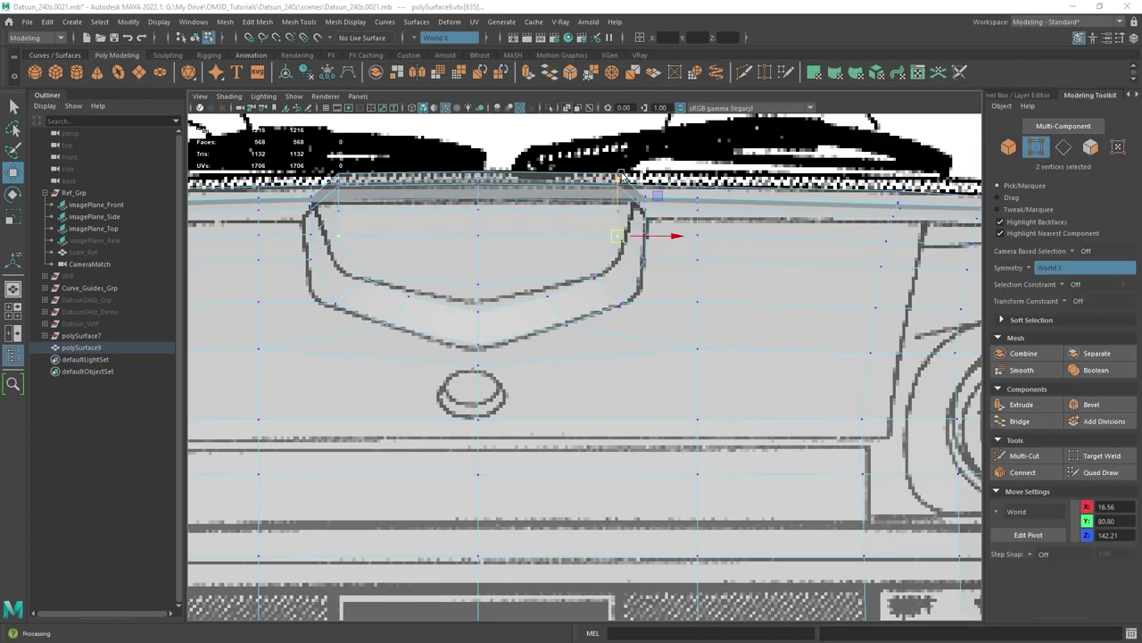
Move the raised scoop's upper side vertices symmetrically so its sides follow the inner scoop outline on the front blueprint.
{"action": "left_click", "coordinate": [618, 172]}
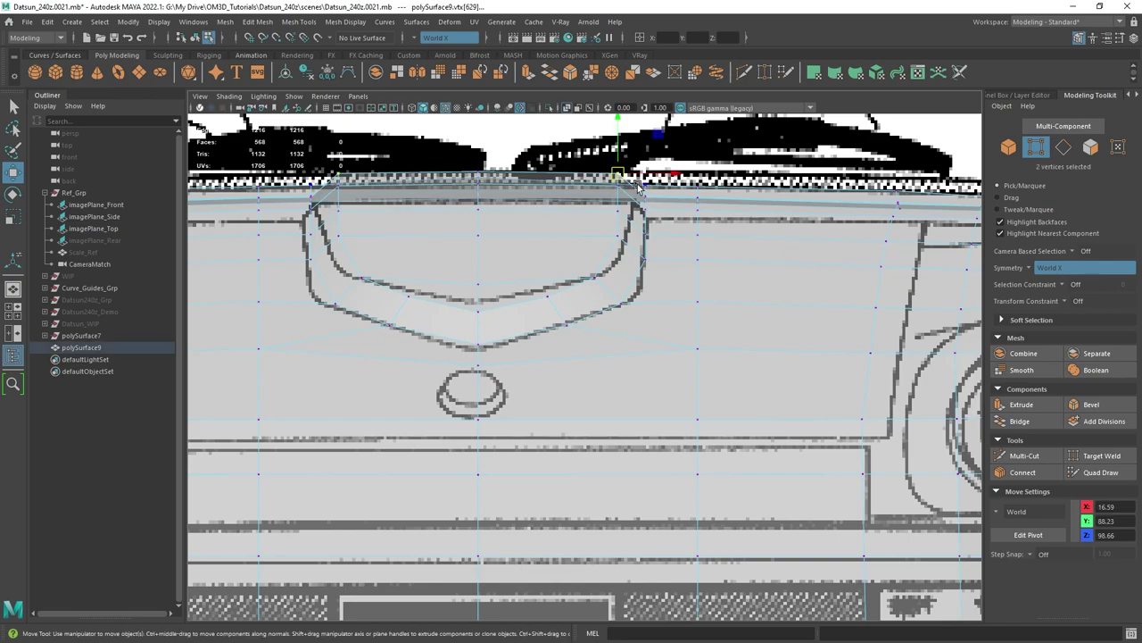
{"action": "left_click_drag", "start_coordinate": [618, 172], "coordinate": [627, 208]}
{"action": "left_click", "coordinate": [614, 188]}
{"action": "left_click", "coordinate": [630, 234]}
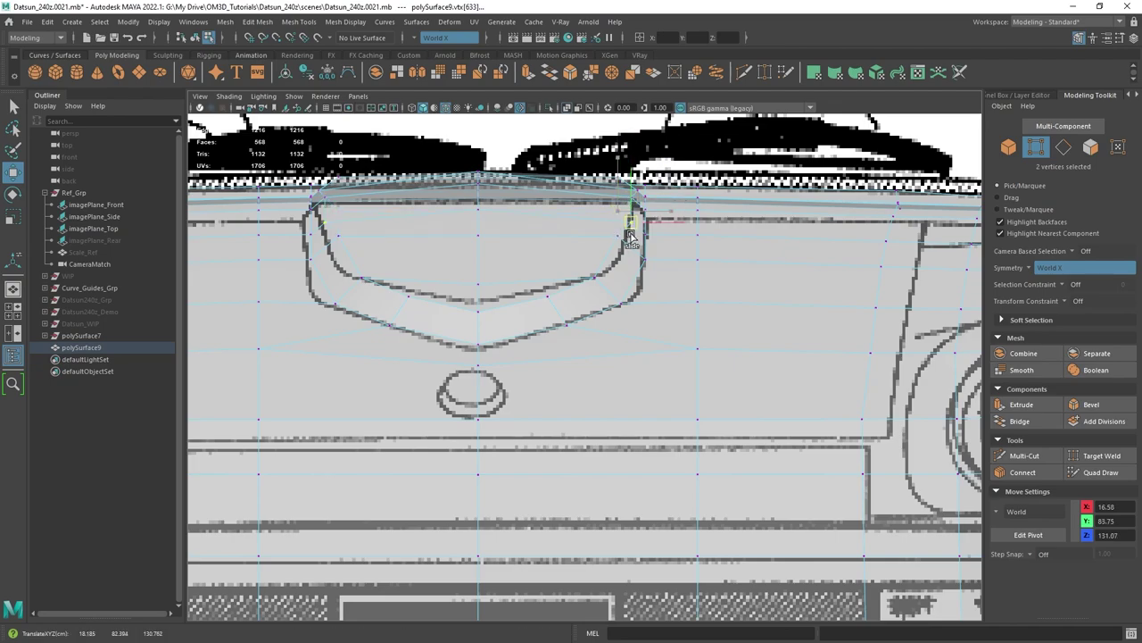
{"action": "left_click", "coordinate": [622, 240]}
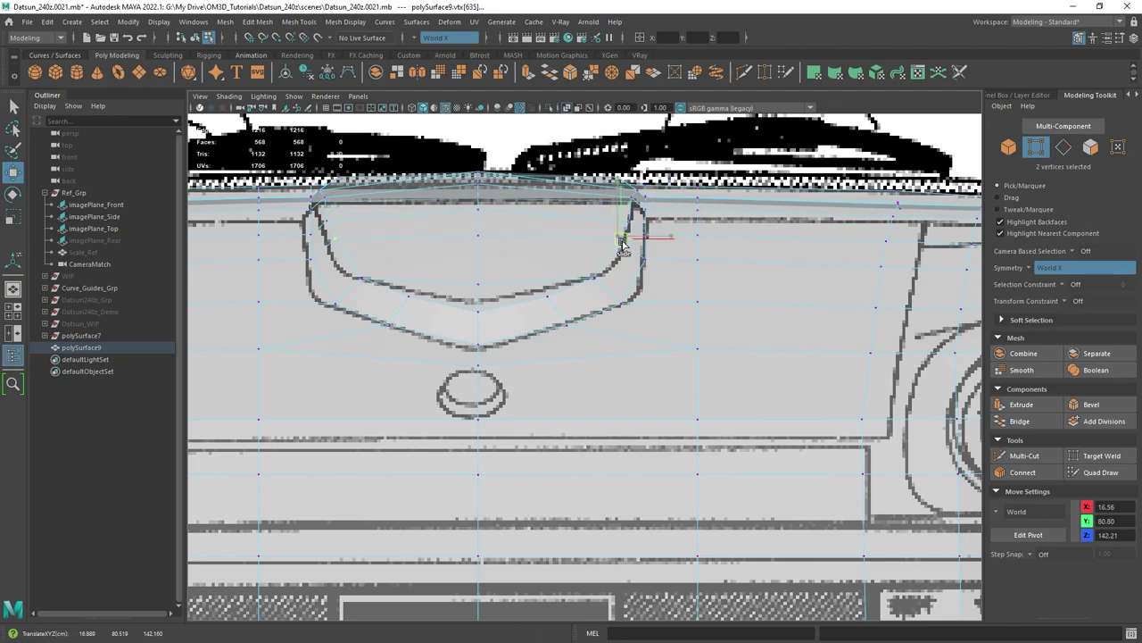
{"action": "left_click", "coordinate": [596, 279]}
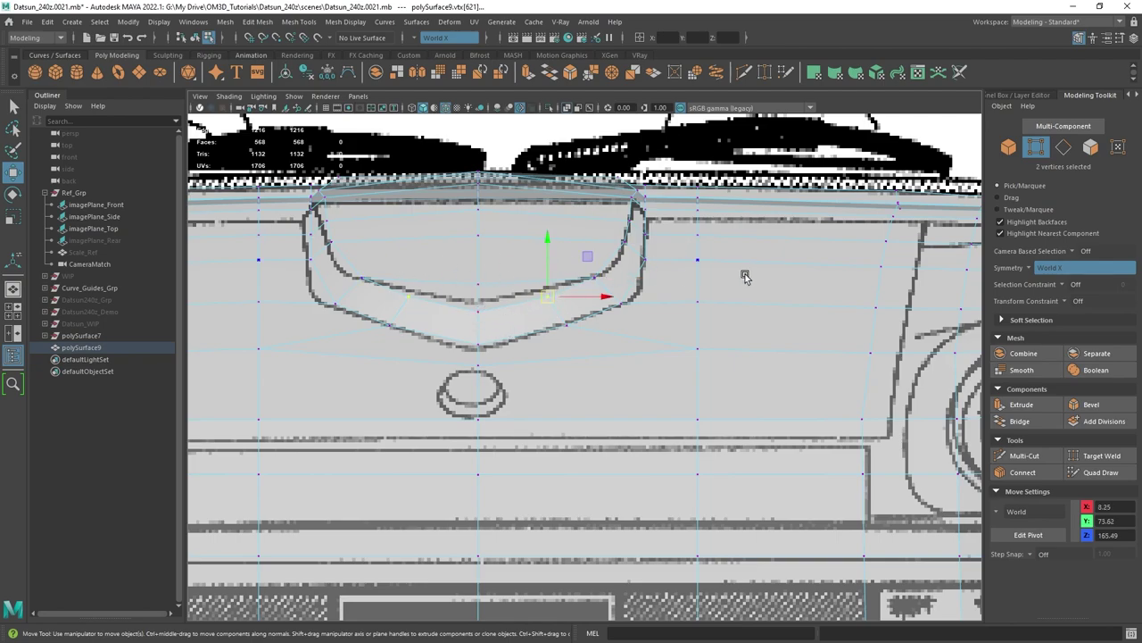
Reposition the raised scoop's rear centre vertex at about Y 86.90, Z 49.57, keeping it on the centreline.
{"action": "key", "text": "q"}
{"action": "key", "text": "space"}
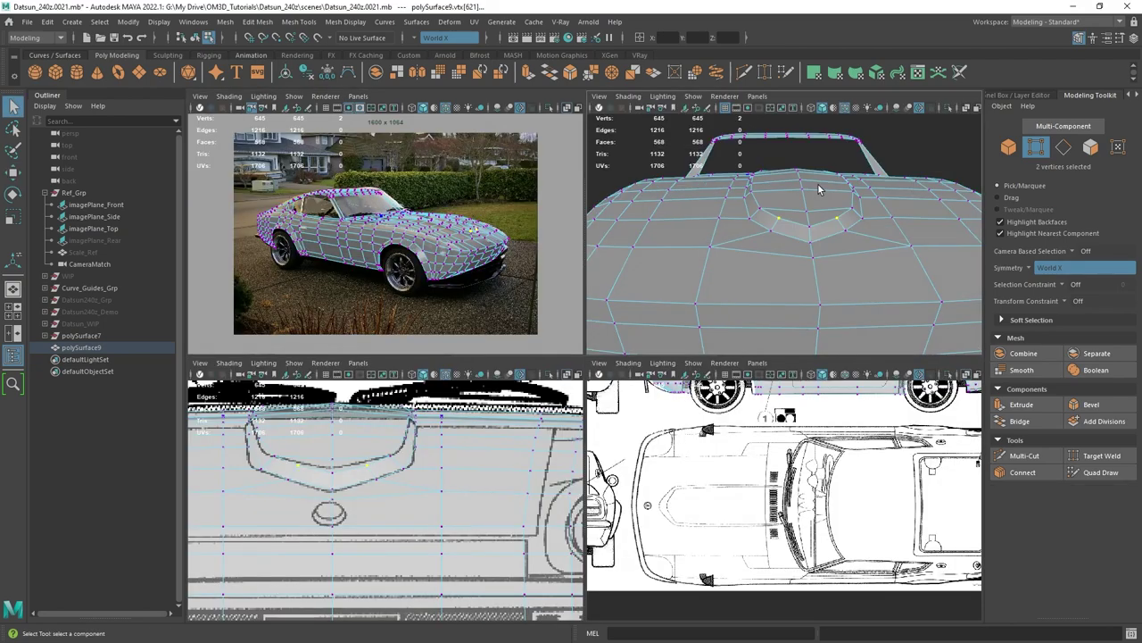
{"action": "key", "text": "space"}
{"action": "mouse_move", "coordinate": [593, 338]}
{"action": "left_mouse_down", "text": "alt"}
{"action": "mouse_move", "coordinate": [589, 372]}
{"action": "mouse_move", "coordinate": [492, 357]}
{"action": "mouse_move", "coordinate": [605, 335]}
{"action": "left_mouse_up", "text": "alt"}
{"action": "left_click", "coordinate": [628, 274]}
{"action": "key", "text": "w"}
{"action": "left_click_drag", "start_coordinate": [654, 276], "coordinate": [512, 313], "text": "alt"}
{"action": "left_click_drag", "start_coordinate": [572, 348], "coordinate": [616, 311]}
{"action": "left_click_drag", "start_coordinate": [615, 255], "coordinate": [652, 261], "text": "alt"}
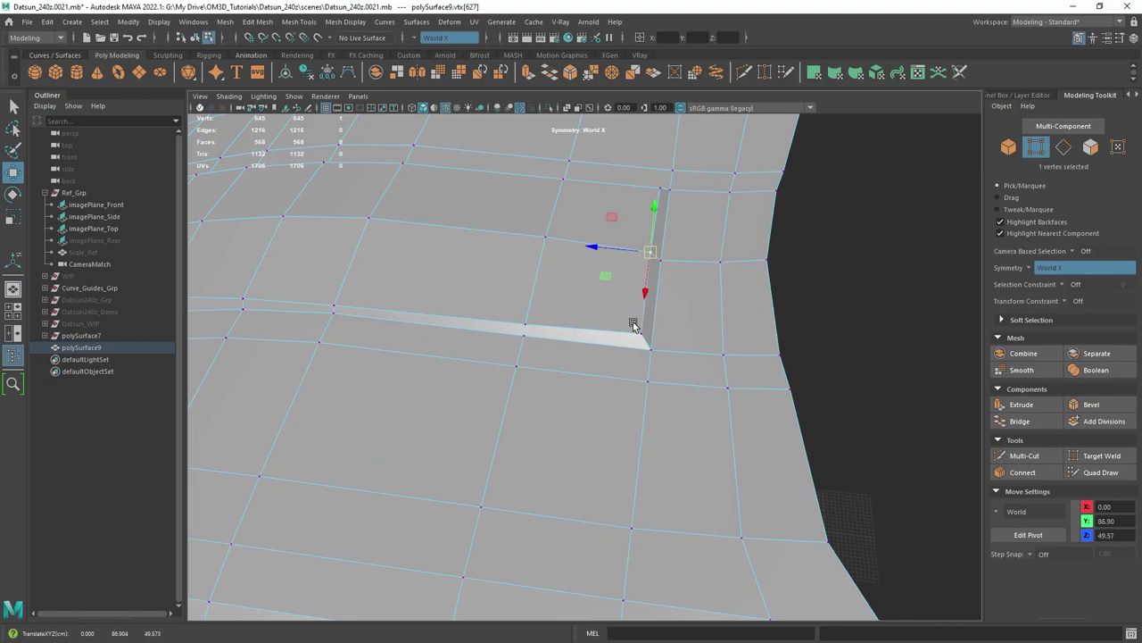
Preview the body mesh smoothed and examine the scoop's shape and shading without component selection.
{"action": "left_click_drag", "start_coordinate": [633, 325], "coordinate": [635, 219], "text": "alt"}
{"action": "key", "text": "q"}
{"action": "key", "text": "3"}
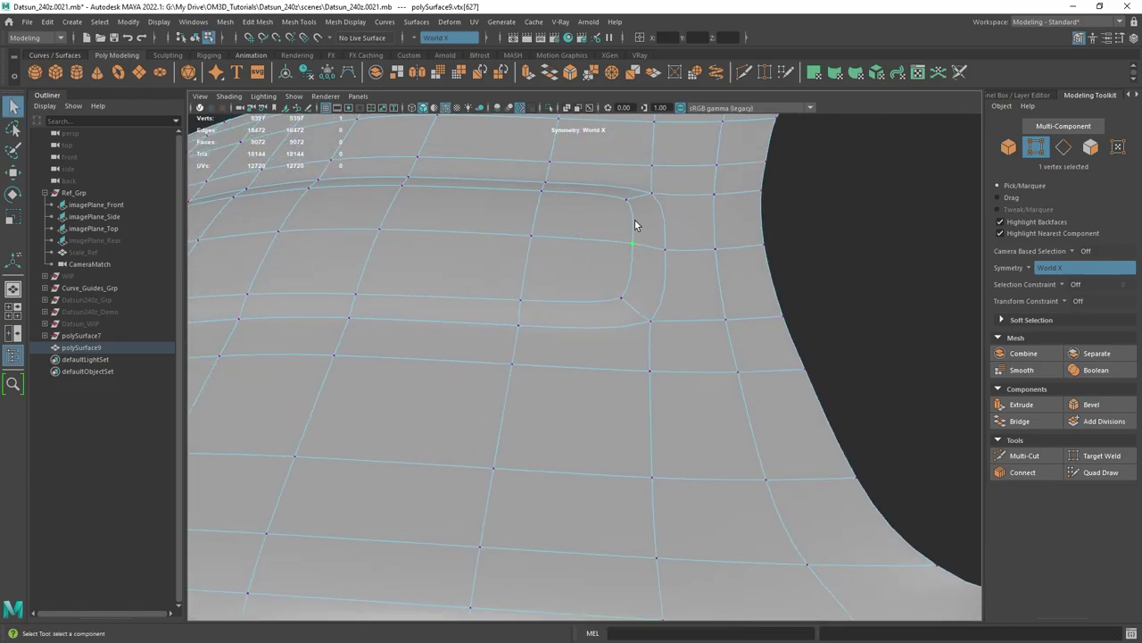
{"action": "scroll", "coordinate": [826, 272], "scroll_direction": "down", "scroll_amount": 4}
{"action": "left_click_drag", "start_coordinate": [827, 272], "coordinate": [754, 316], "text": "alt"}
{"action": "left_click", "coordinate": [754, 316]}
{"action": "mouse_move", "coordinate": [714, 393]}
{"action": "left_mouse_down", "text": "alt"}
{"action": "mouse_move", "coordinate": [673, 433]}
{"action": "mouse_move", "coordinate": [654, 424]}
{"action": "mouse_move", "coordinate": [655, 406]}
{"action": "mouse_move", "coordinate": [629, 398]}
{"action": "left_mouse_up", "text": "alt"}
{"action": "key", "text": "alt+5"}
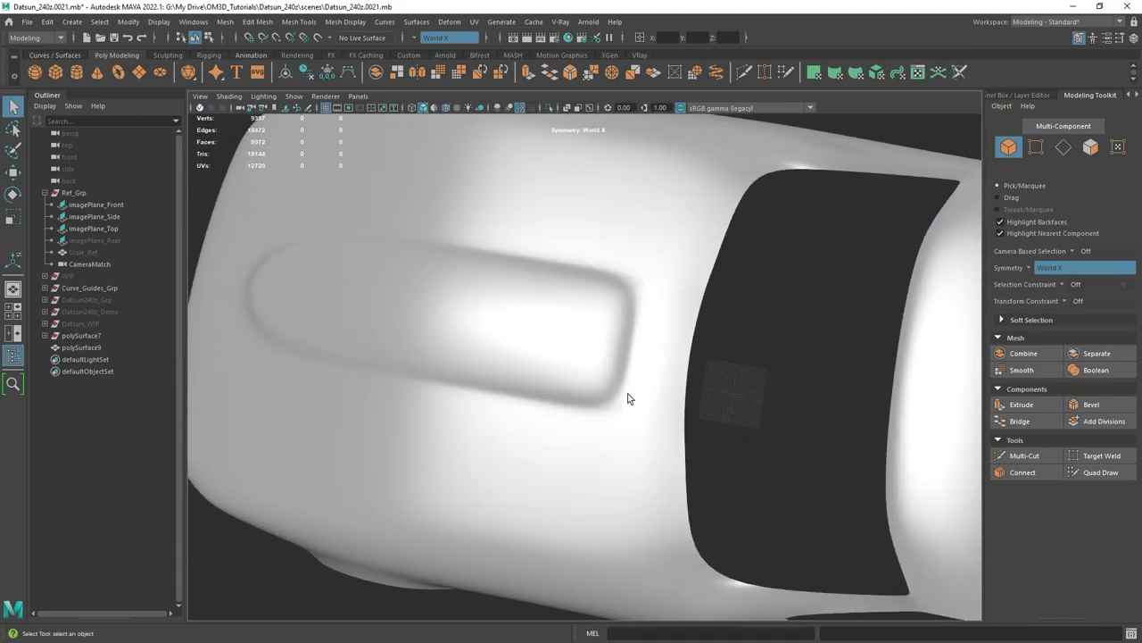
{"action": "left_click", "coordinate": [509, 332]}
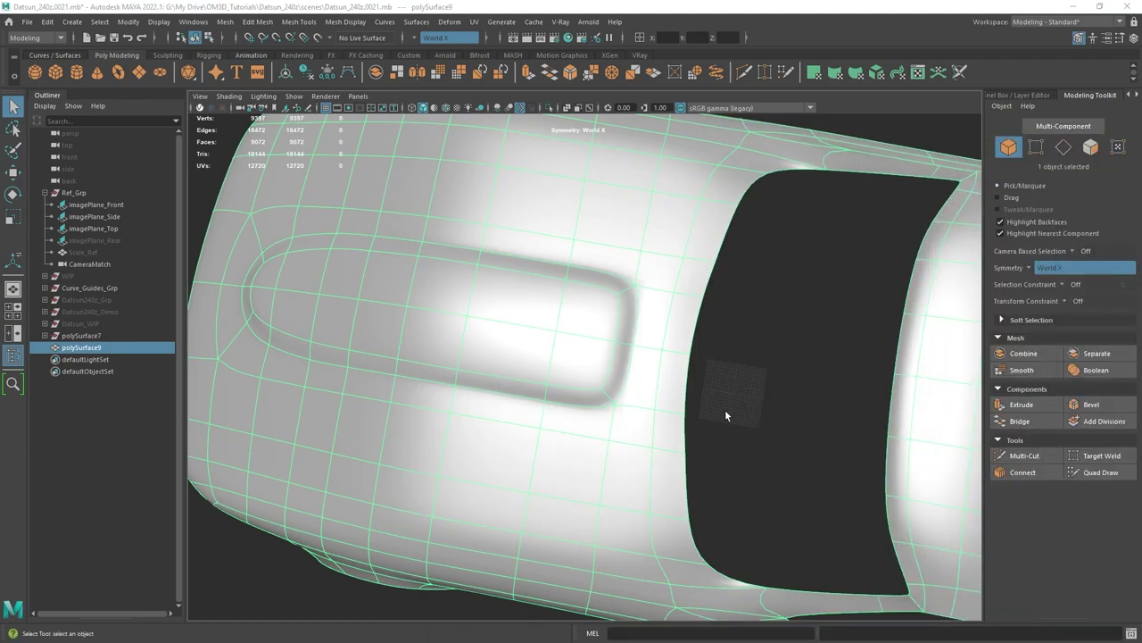
Return to the unsmoothed mesh and collapse the scoop's rear wall so its raised top tapers into the hood near the windshield.
{"action": "key", "text": "1"}
{"action": "left_click_drag", "start_coordinate": [602, 361], "coordinate": [235, 255], "text": "alt"}
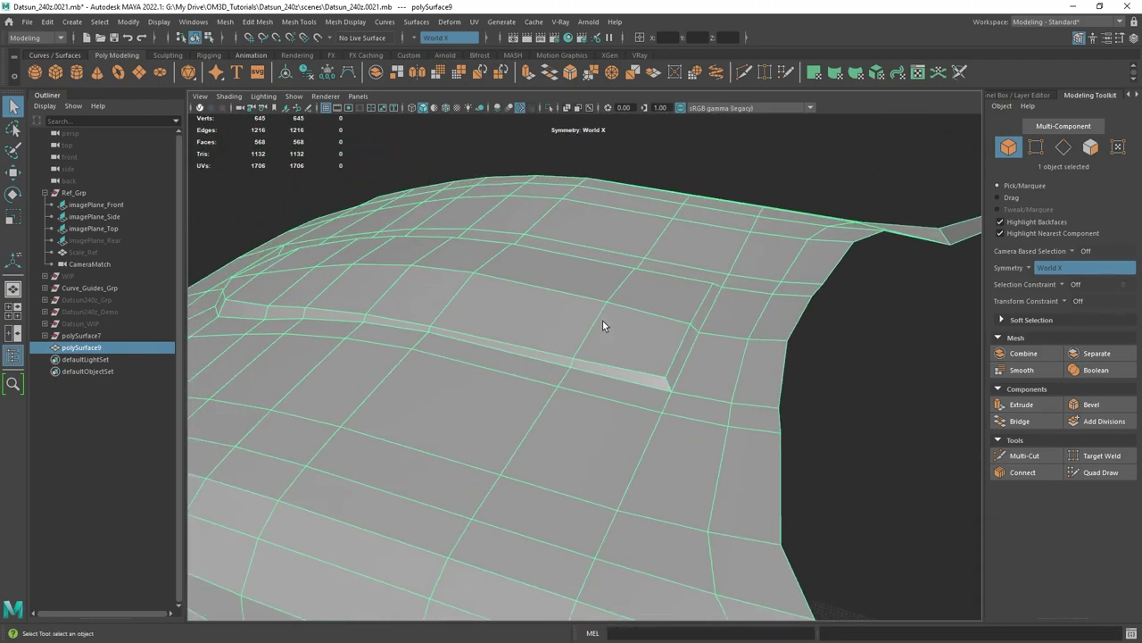
{"action": "left_click_drag", "start_coordinate": [671, 339], "coordinate": [683, 325], "text": "alt"}
{"action": "scroll", "coordinate": [673, 311], "scroll_direction": "up", "scroll_amount": 2}
{"action": "right_click_drag", "start_coordinate": [673, 310], "coordinate": [674, 266]}
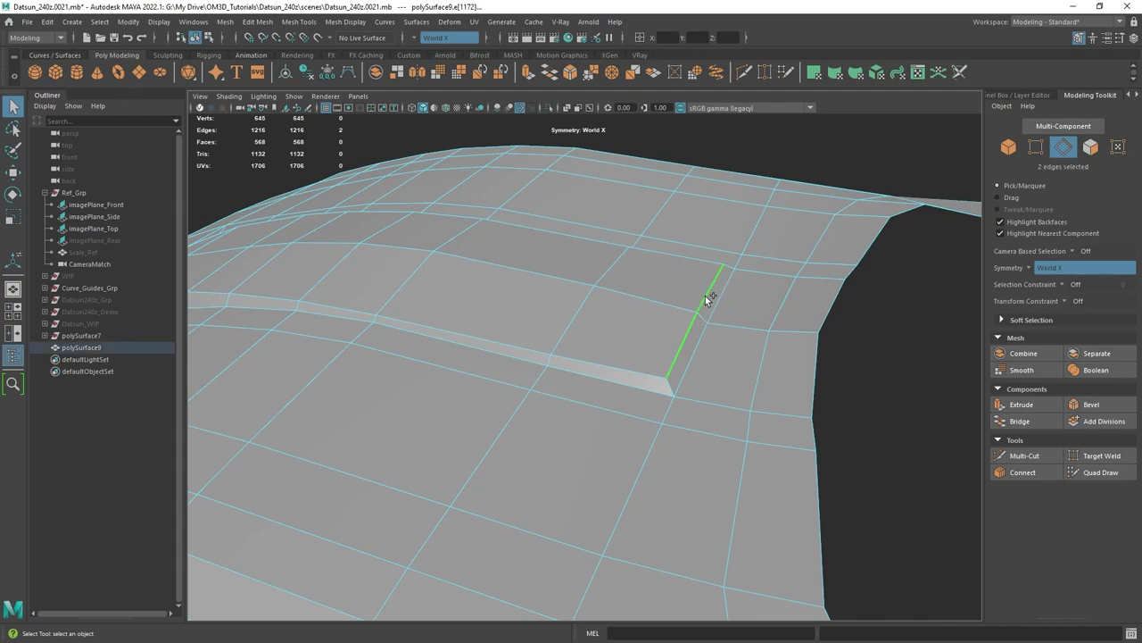
{"action": "left_click_drag", "start_coordinate": [705, 296], "coordinate": [523, 335], "text": "alt"}
{"action": "key", "text": "Delete"}
{"action": "key", "text": "w"}
{"action": "right_click_drag", "start_coordinate": [597, 337], "coordinate": [591, 344]}
{"action": "left_click", "coordinate": [522, 360]}
{"action": "left_click_drag", "start_coordinate": [653, 384], "coordinate": [726, 330], "text": "alt"}
{"action": "key", "text": "q"}
Cut a symmetrical support edge with Multi-Cut just inside the scoop's raised outline, from the rear corners around to the front.
{"action": "right_click", "coordinate": [702, 255], "text": "shift"}
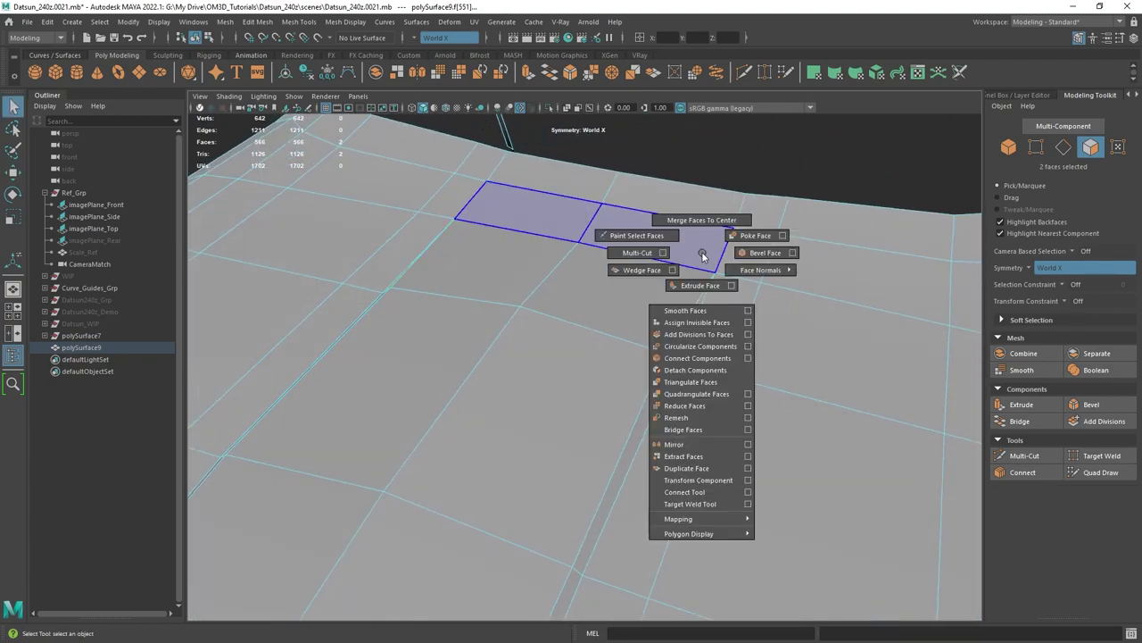
{"action": "left_click", "coordinate": [611, 257]}
{"action": "left_click_drag", "start_coordinate": [684, 276], "coordinate": [700, 261], "text": "alt"}
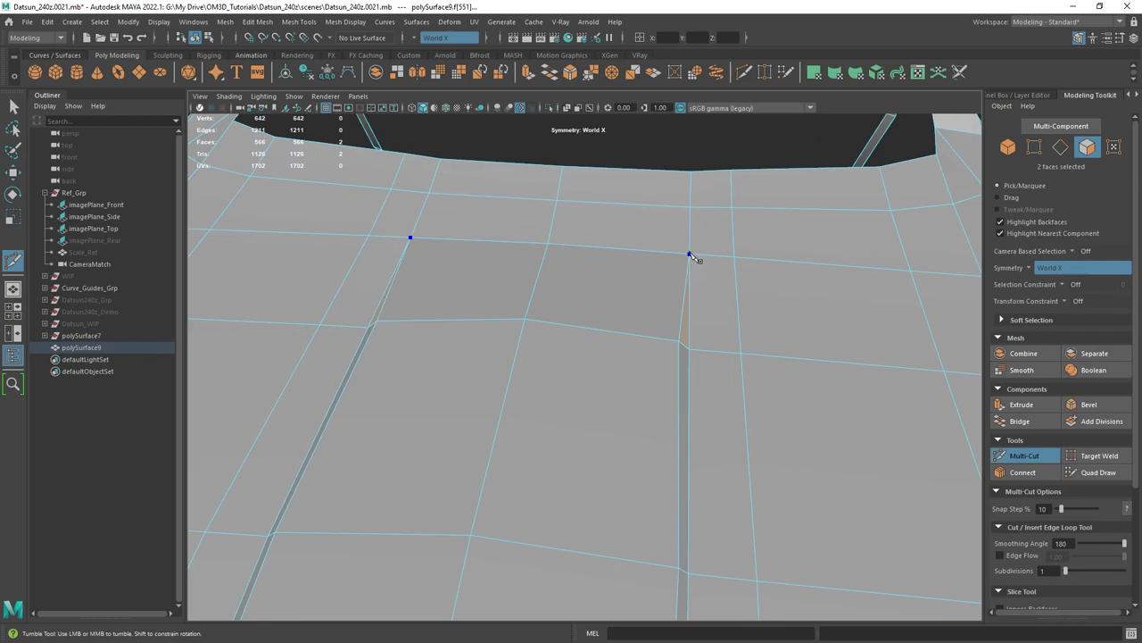
{"action": "left_click", "coordinate": [681, 282]}
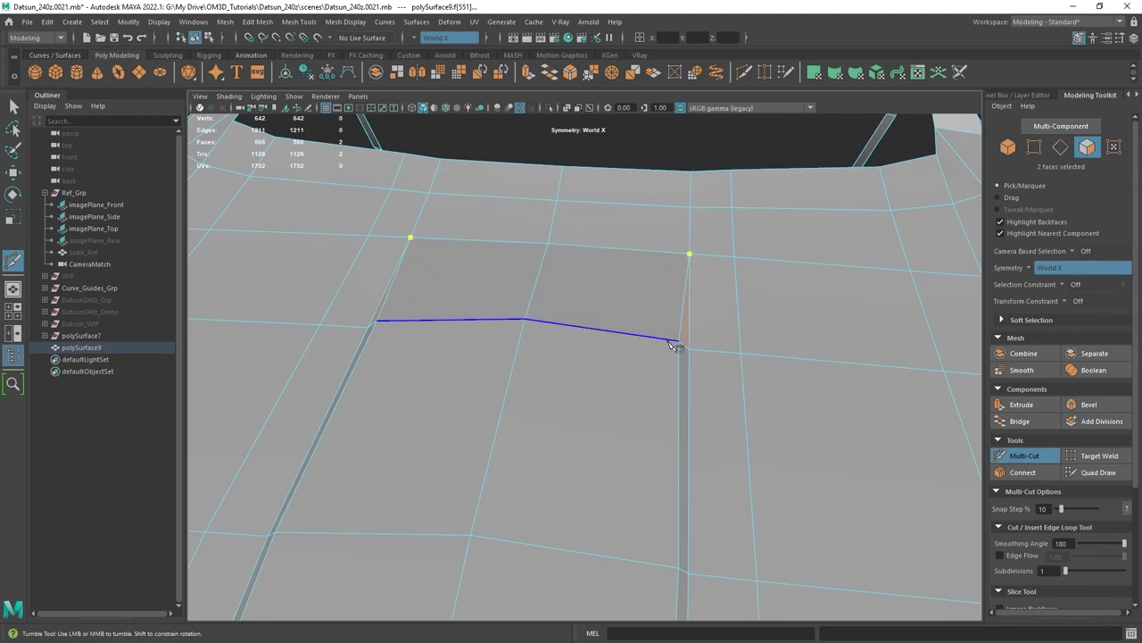
{"action": "middle_click_drag", "start_coordinate": [688, 413], "coordinate": [683, 308], "text": "alt"}
{"action": "right_click_drag", "start_coordinate": [683, 308], "coordinate": [623, 382], "text": "alt"}
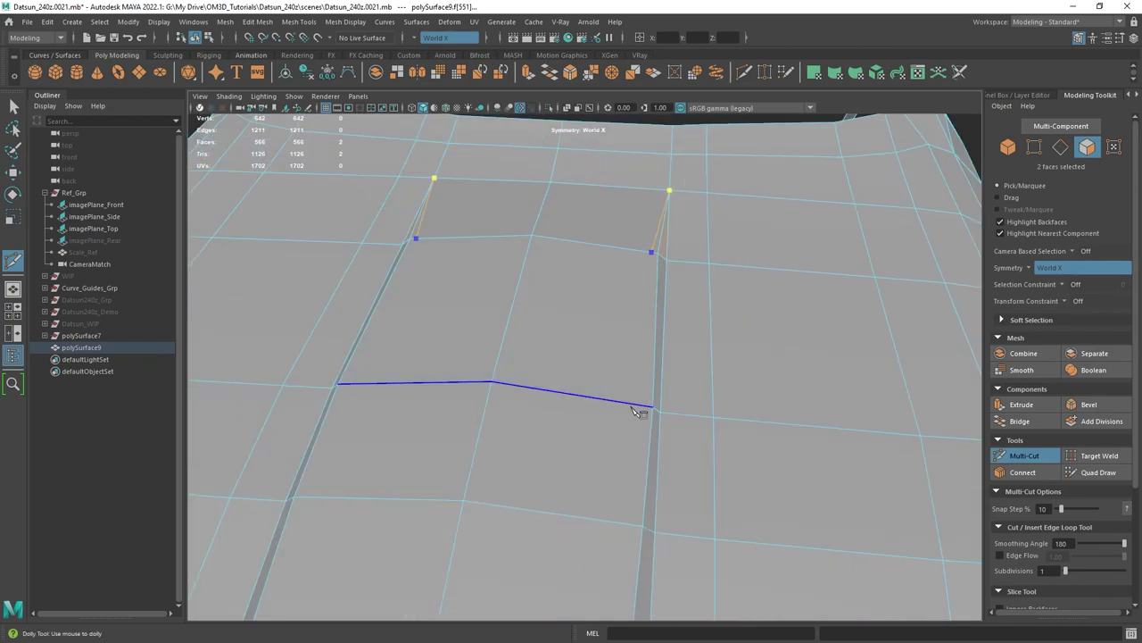
{"action": "middle_click_drag", "start_coordinate": [646, 407], "coordinate": [653, 322], "text": "alt"}
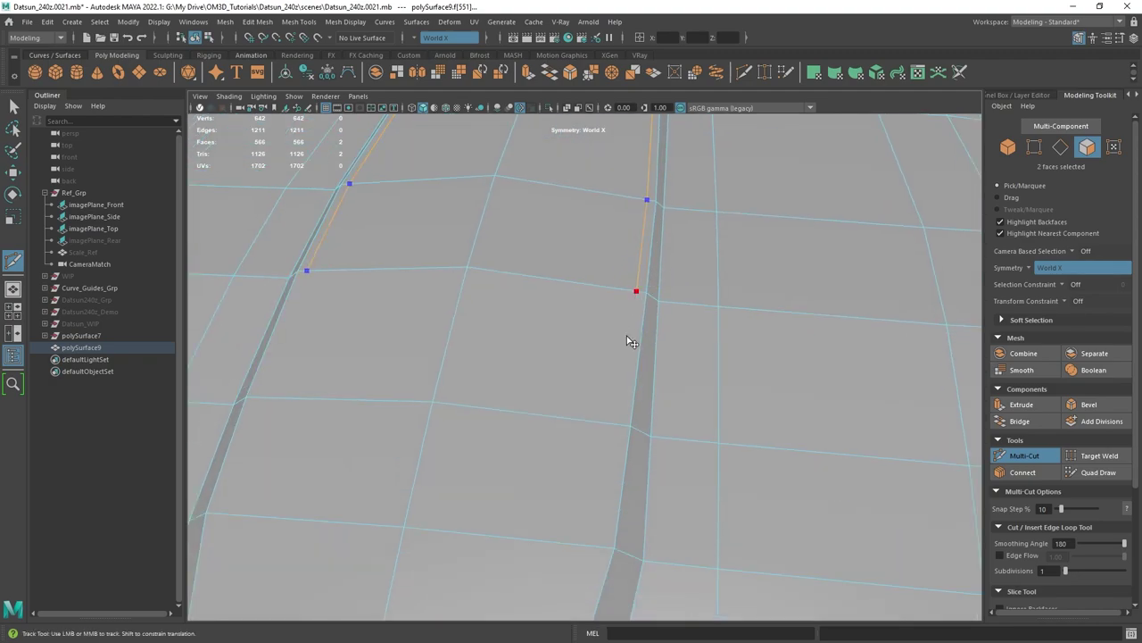
{"action": "scroll", "coordinate": [631, 342], "scroll_direction": "up", "scroll_amount": 2}
{"action": "middle_click_drag", "start_coordinate": [644, 300], "coordinate": [668, 242], "text": "alt"}
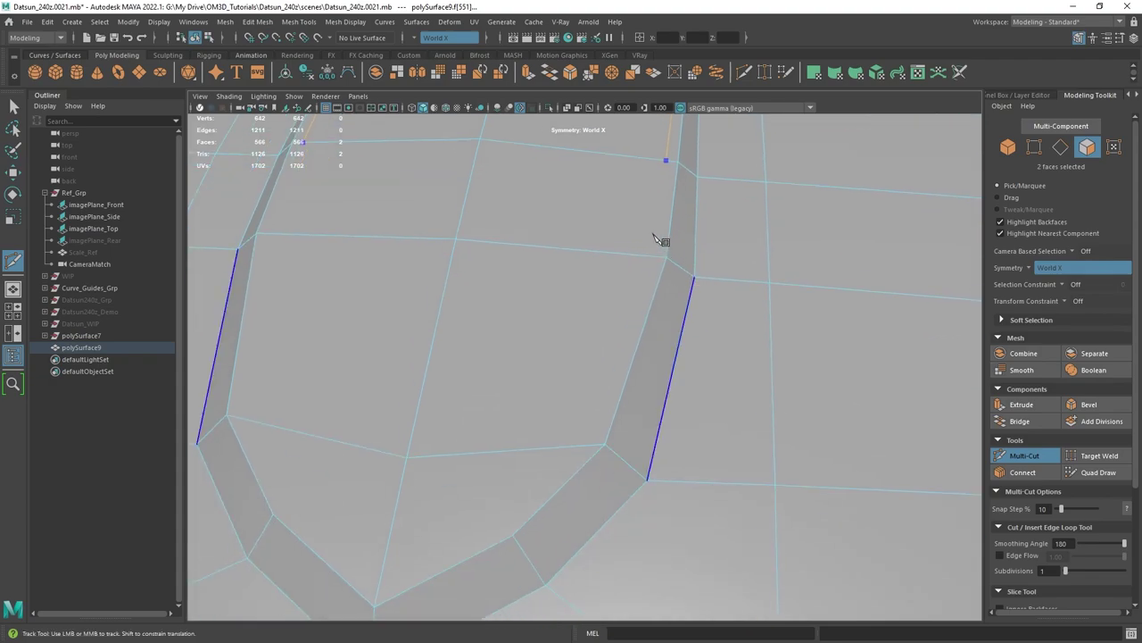
{"action": "middle_click_drag", "start_coordinate": [614, 355], "coordinate": [629, 296], "text": "alt"}
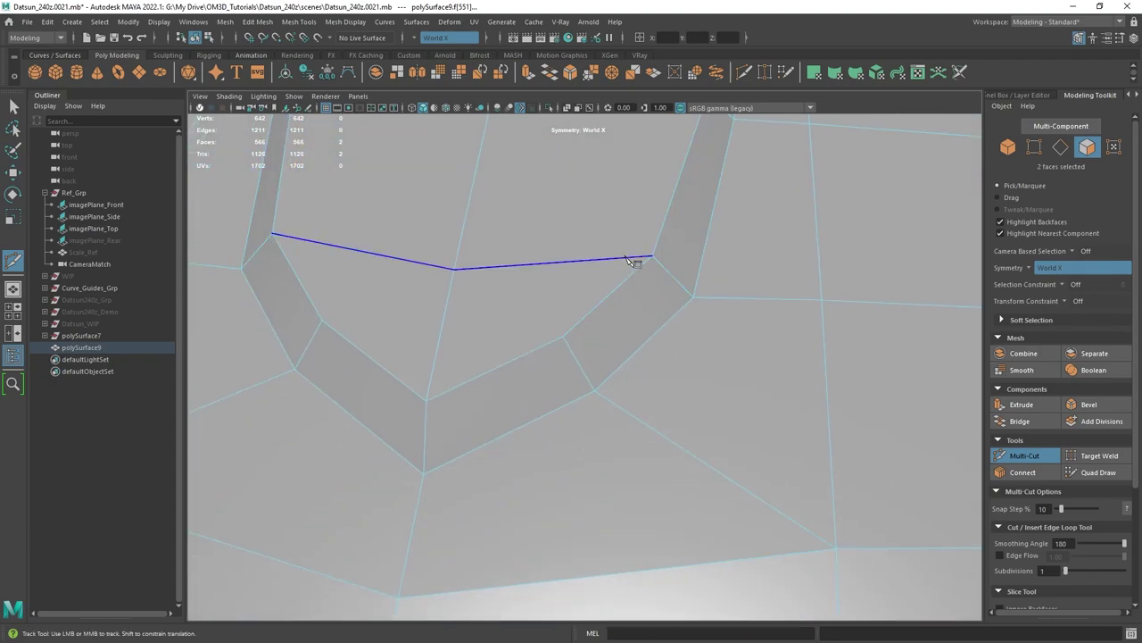
{"action": "left_click", "coordinate": [629, 257]}
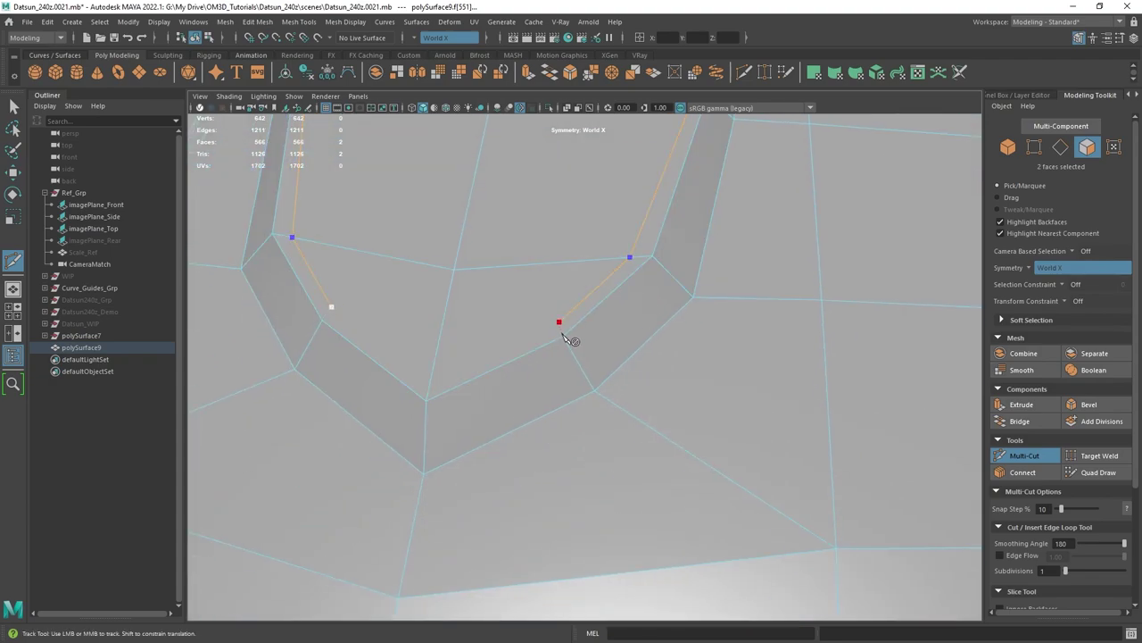
{"action": "left_click", "coordinate": [565, 324]}
{"action": "key", "text": "Return"}
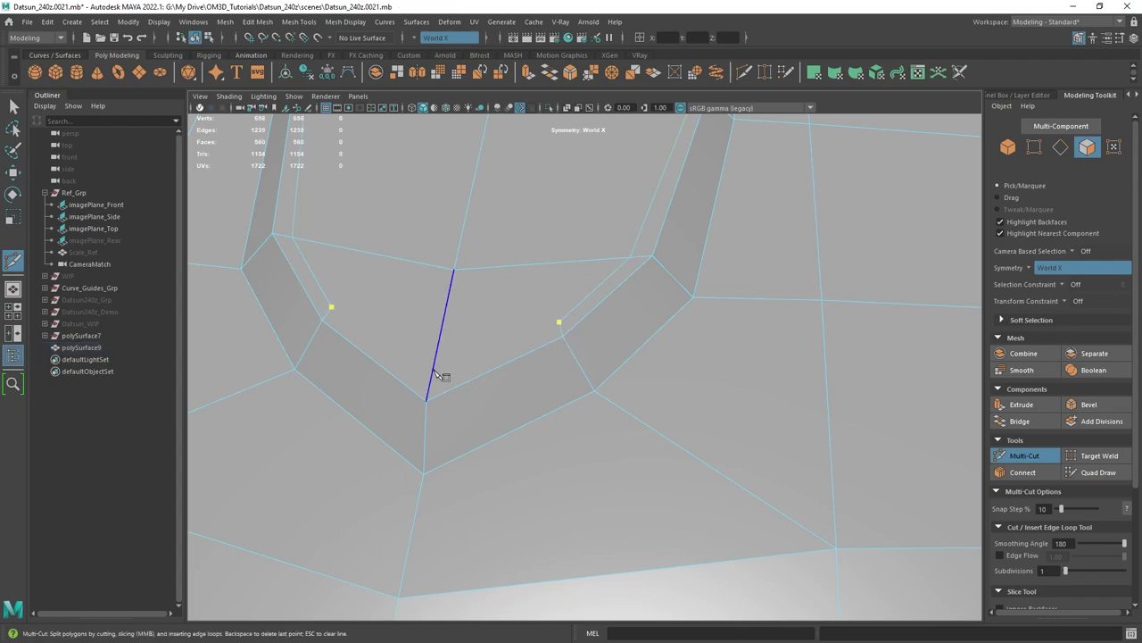
{"action": "key", "text": "q"}
Delete the redundant edge along the tapered rear end of the scoop's side wall, on both sides of the hood.
{"action": "left_click_drag", "start_coordinate": [532, 359], "coordinate": [545, 405], "text": "alt"}
{"action": "right_click_drag", "start_coordinate": [546, 404], "coordinate": [589, 403], "text": "alt"}
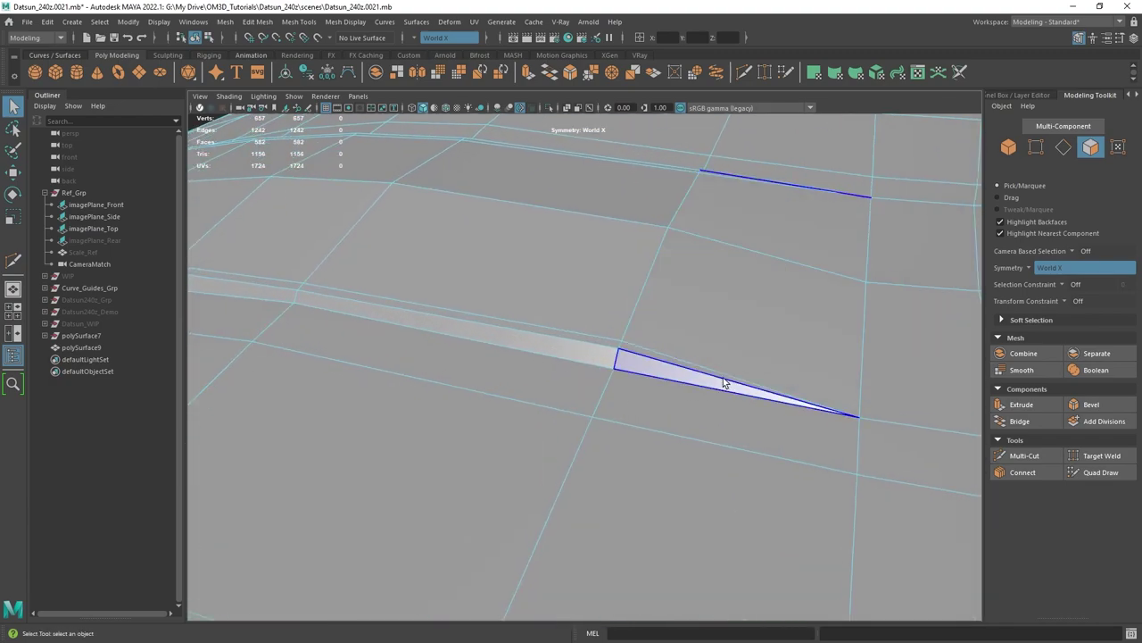
{"action": "key", "text": "F10"}
{"action": "left_click", "coordinate": [642, 348]}
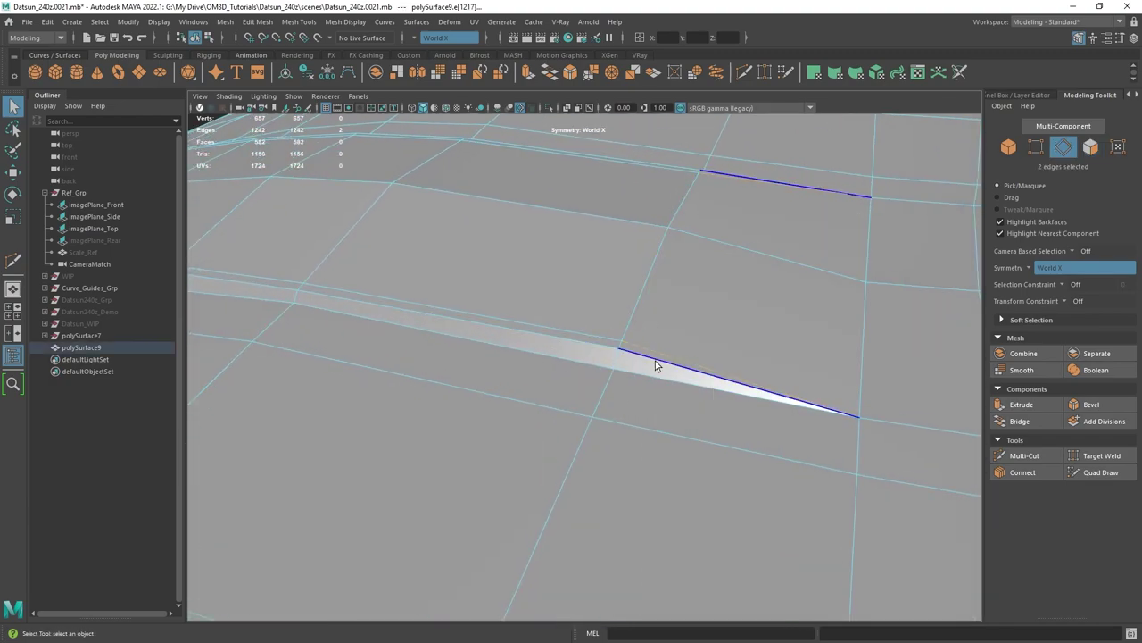
{"action": "left_click_drag", "start_coordinate": [786, 395], "coordinate": [687, 358], "text": "alt"}
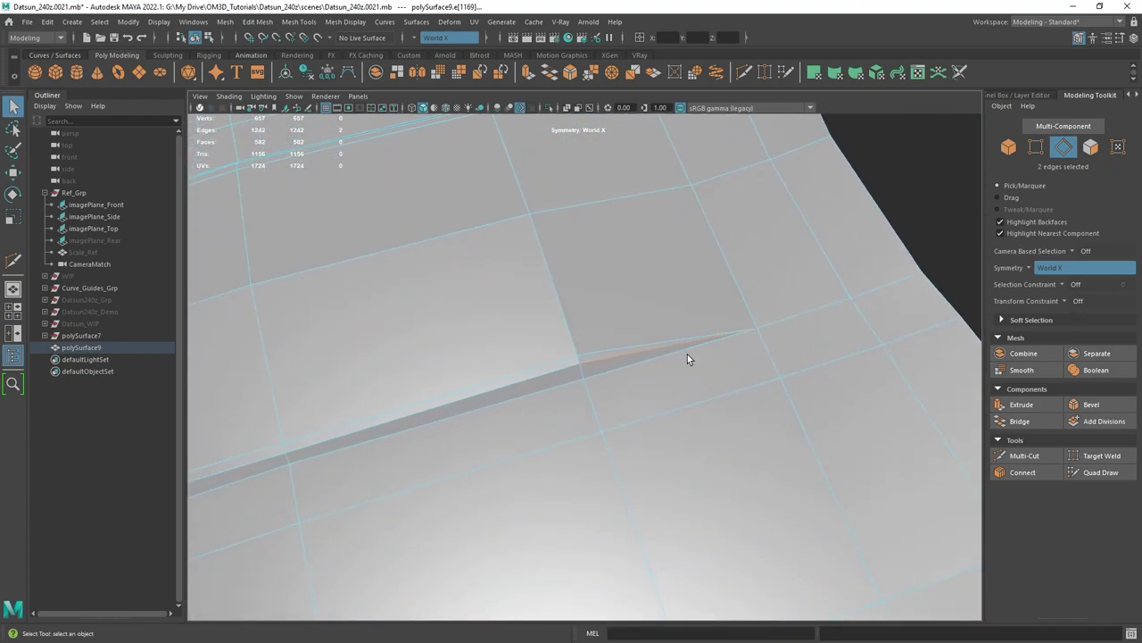
{"action": "key", "text": "Delete"}
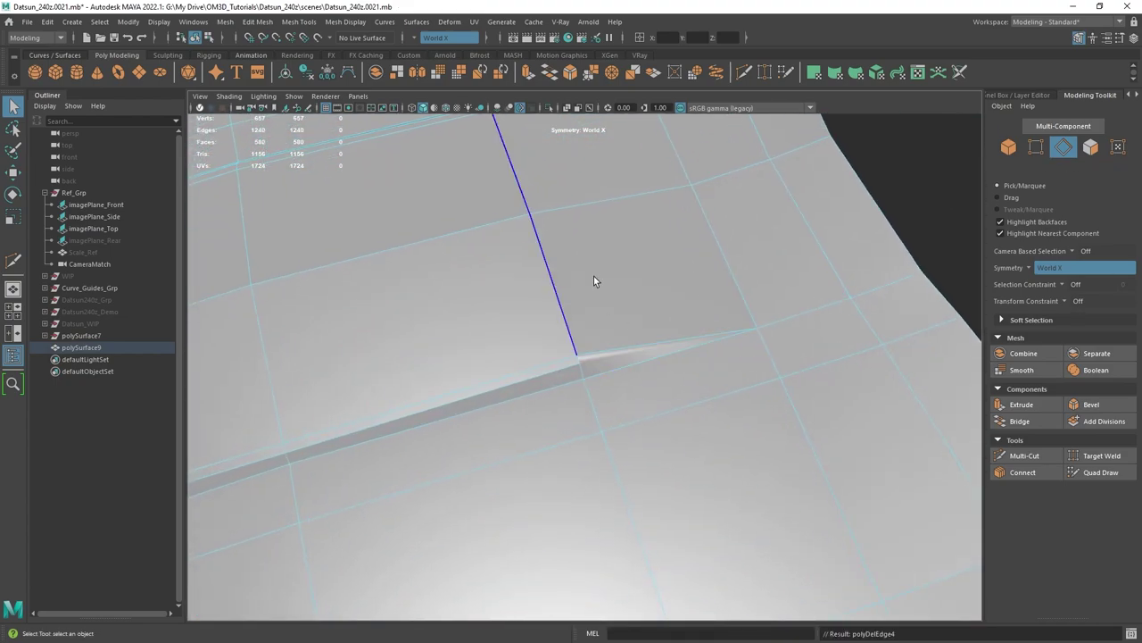
Adjust the raised side vertices where the scoop's rear taper begins, to about X 18.52, Y 86.14, Z 68.33.
{"action": "key", "text": "w"}
{"action": "left_click_drag", "start_coordinate": [591, 364], "coordinate": [569, 372], "text": "alt"}
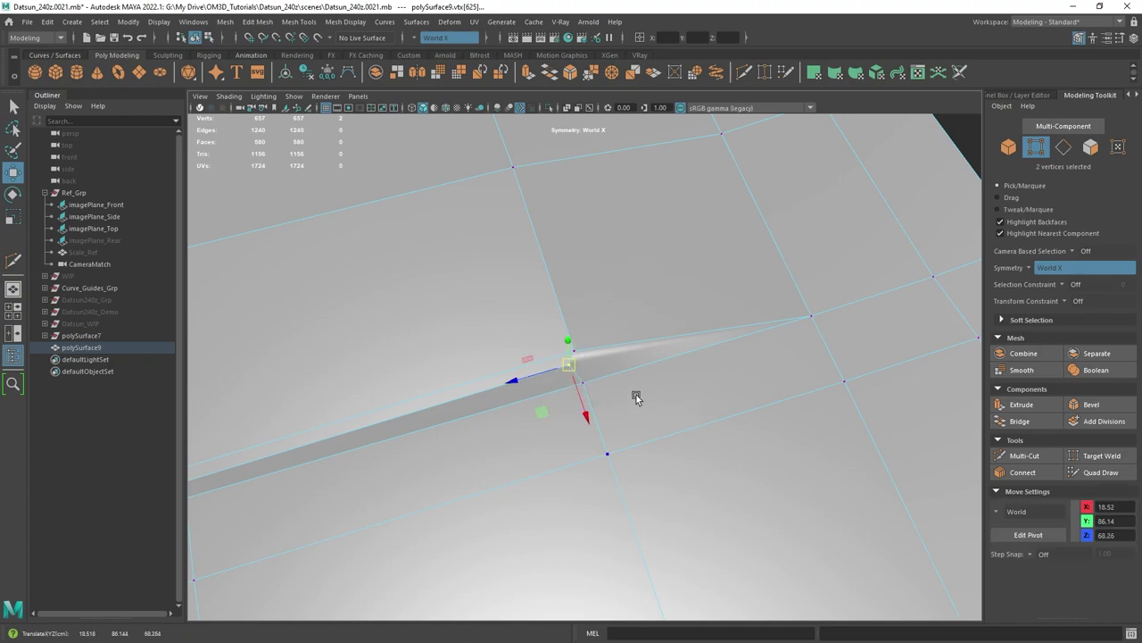
{"action": "left_click_drag", "start_coordinate": [636, 397], "coordinate": [614, 397], "text": "alt"}
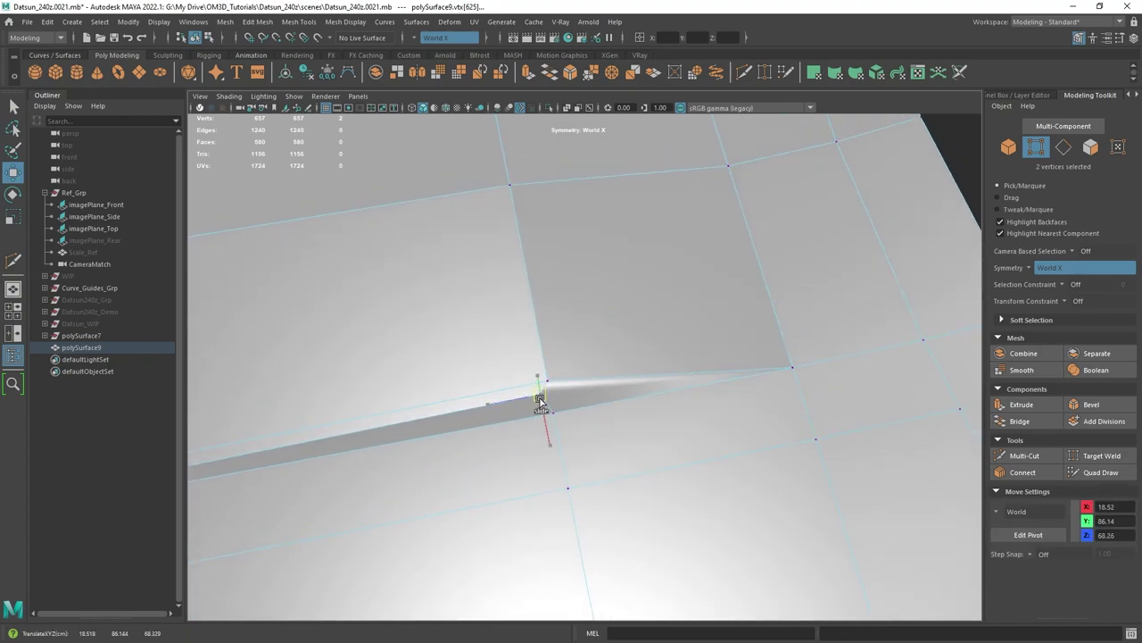
{"action": "left_click_drag", "start_coordinate": [538, 388], "coordinate": [593, 267], "text": "alt"}
Inspect the tapered side faces at the scoop's rear and check how they look in smooth preview.
{"action": "right_click_drag", "start_coordinate": [593, 269], "coordinate": [599, 313]}
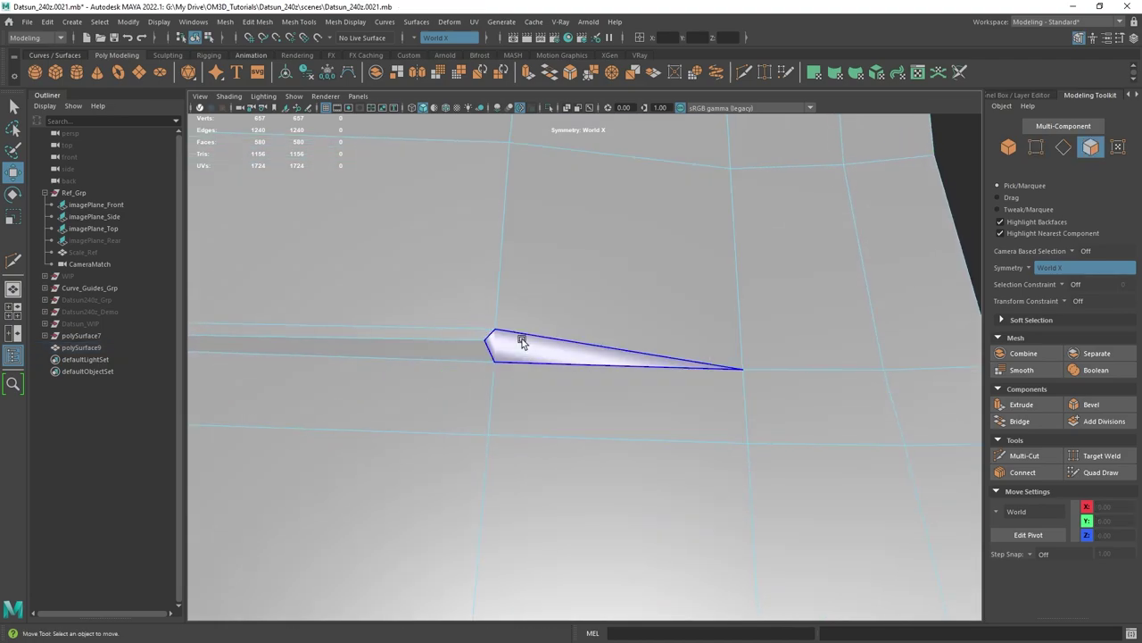
{"action": "left_click", "coordinate": [523, 342]}
{"action": "left_click_drag", "start_coordinate": [660, 393], "coordinate": [603, 356], "text": "alt"}
{"action": "middle_click_drag", "start_coordinate": [603, 355], "coordinate": [582, 393], "text": "alt"}
{"action": "scroll", "coordinate": [582, 394], "scroll_direction": "up", "scroll_amount": 3}
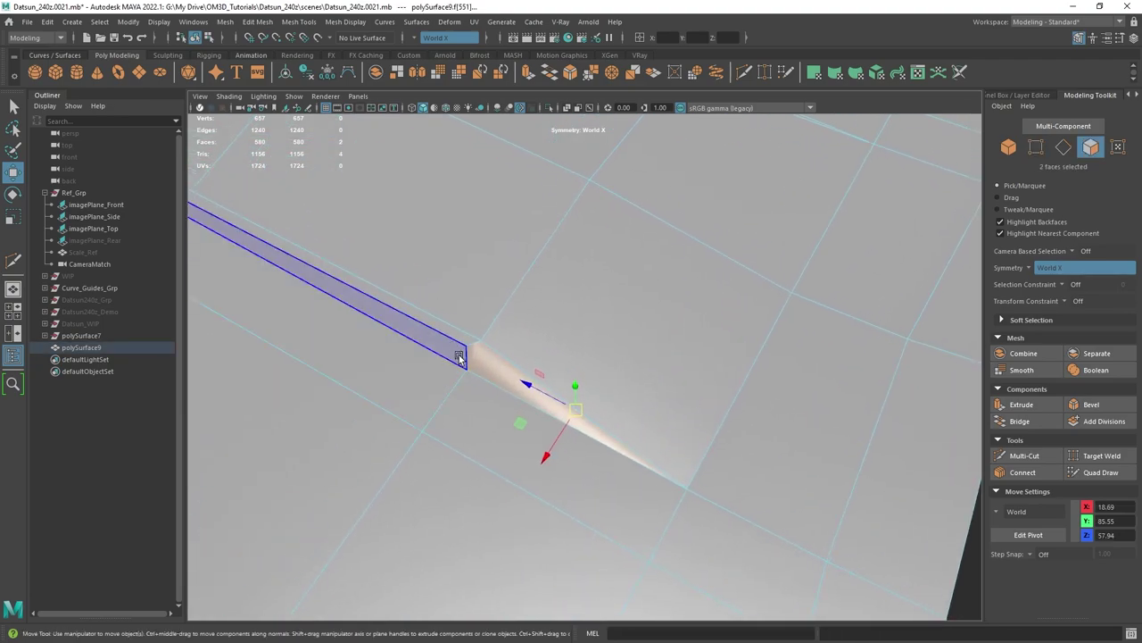
{"action": "scroll", "coordinate": [556, 435], "scroll_direction": "down", "scroll_amount": 4}
{"action": "left_click_drag", "start_coordinate": [558, 436], "coordinate": [612, 434], "text": "alt"}
{"action": "key", "text": "q"}
{"action": "key", "text": "3"}
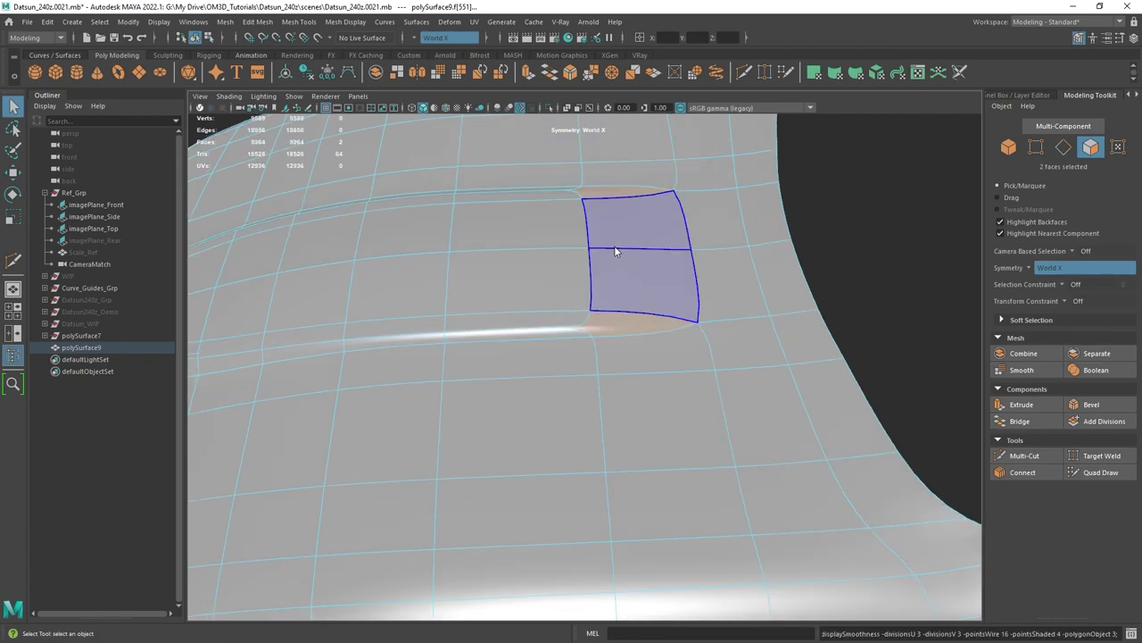
Inspect the smoothed hood around the scoop's rear taper without wireframe distraction, then return to the unsmoothed mesh.
{"action": "right_click_drag", "start_coordinate": [717, 217], "coordinate": [869, 214]}
{"action": "left_click", "coordinate": [884, 265]}
{"action": "right_click_drag", "start_coordinate": [660, 253], "coordinate": [755, 229]}
{"action": "scroll", "coordinate": [727, 308], "scroll_direction": "down", "scroll_amount": 3}
{"action": "left_click_drag", "start_coordinate": [725, 308], "coordinate": [690, 358], "text": "alt"}
{"action": "left_click", "coordinate": [768, 327]}
{"action": "scroll", "coordinate": [767, 327], "scroll_direction": "up", "scroll_amount": 4}
{"action": "left_click", "coordinate": [689, 358]}
{"action": "key", "text": "1"}
{"action": "middle_click_drag", "start_coordinate": [683, 227], "coordinate": [666, 279], "text": "alt"}
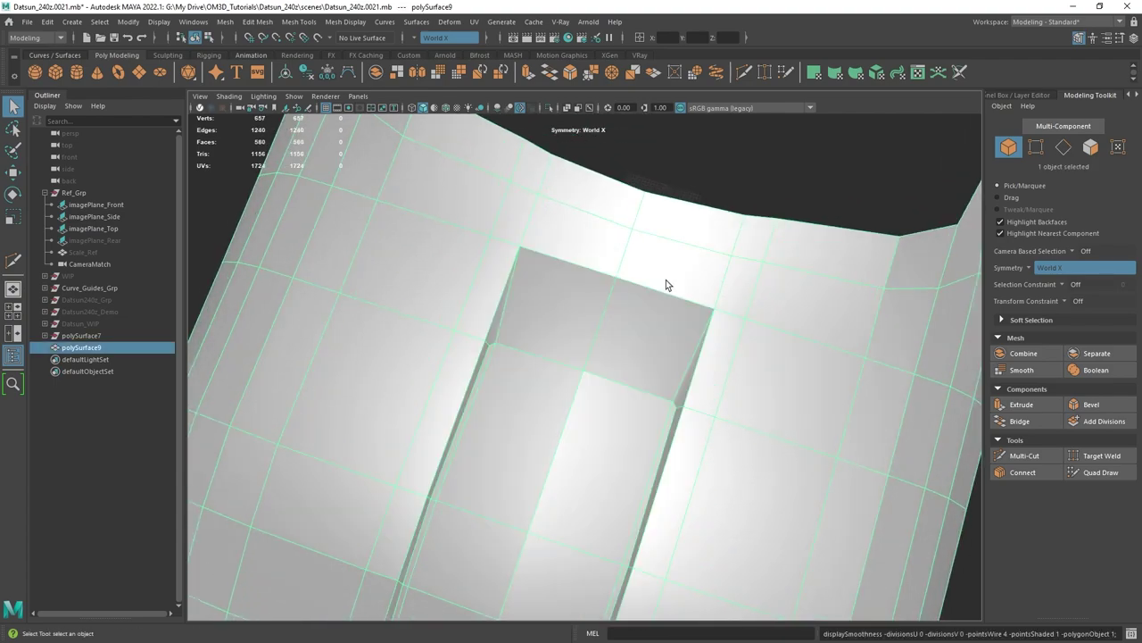
Adjust the height of the centre-line vertices along the scoop's top, setting the rearmost to about Y 86.90, Z 67.58.
{"action": "mouse_move", "coordinate": [666, 285]}
{"action": "left_mouse_down", "text": "alt"}
{"action": "mouse_move", "coordinate": [541, 267]}
{"action": "mouse_move", "coordinate": [528, 247]}
{"action": "mouse_move", "coordinate": [627, 321]}
{"action": "mouse_move", "coordinate": [655, 270]}
{"action": "left_mouse_up", "text": "alt"}
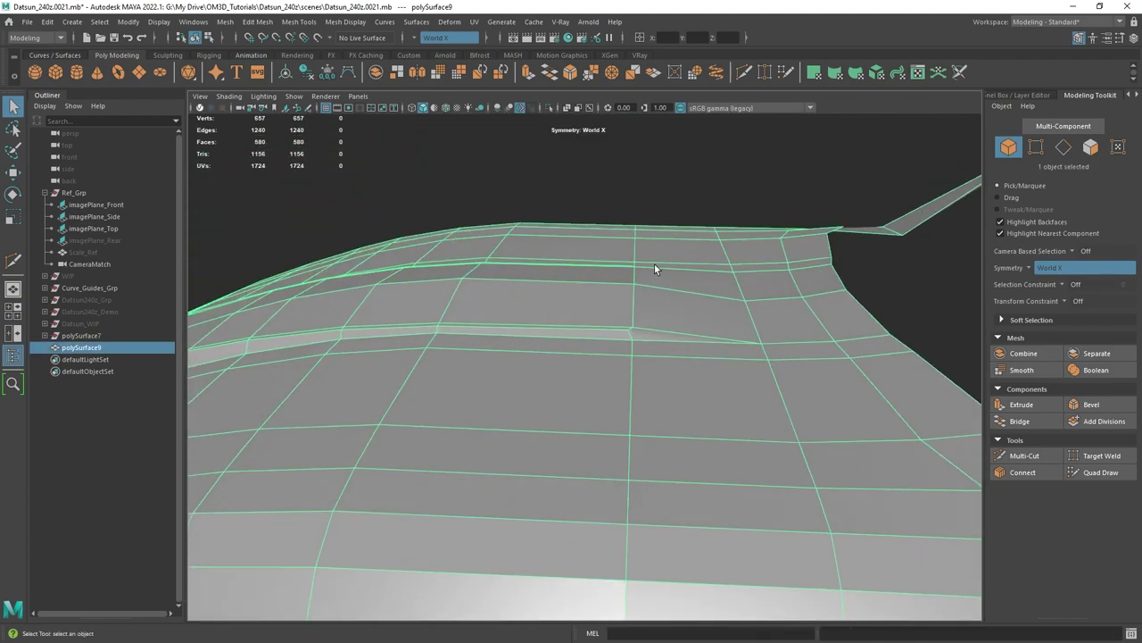
{"action": "right_click_drag", "start_coordinate": [654, 268], "coordinate": [604, 264]}
{"action": "left_click_drag", "start_coordinate": [603, 264], "coordinate": [595, 281], "text": "alt"}
{"action": "left_click", "coordinate": [649, 270]}
{"action": "key", "text": "w"}
{"action": "left_click_drag", "start_coordinate": [646, 314], "coordinate": [640, 293], "text": "alt"}
{"action": "middle_click_drag", "start_coordinate": [710, 270], "coordinate": [705, 277]}
{"action": "left_click_drag", "start_coordinate": [705, 278], "coordinate": [606, 282], "text": "alt"}
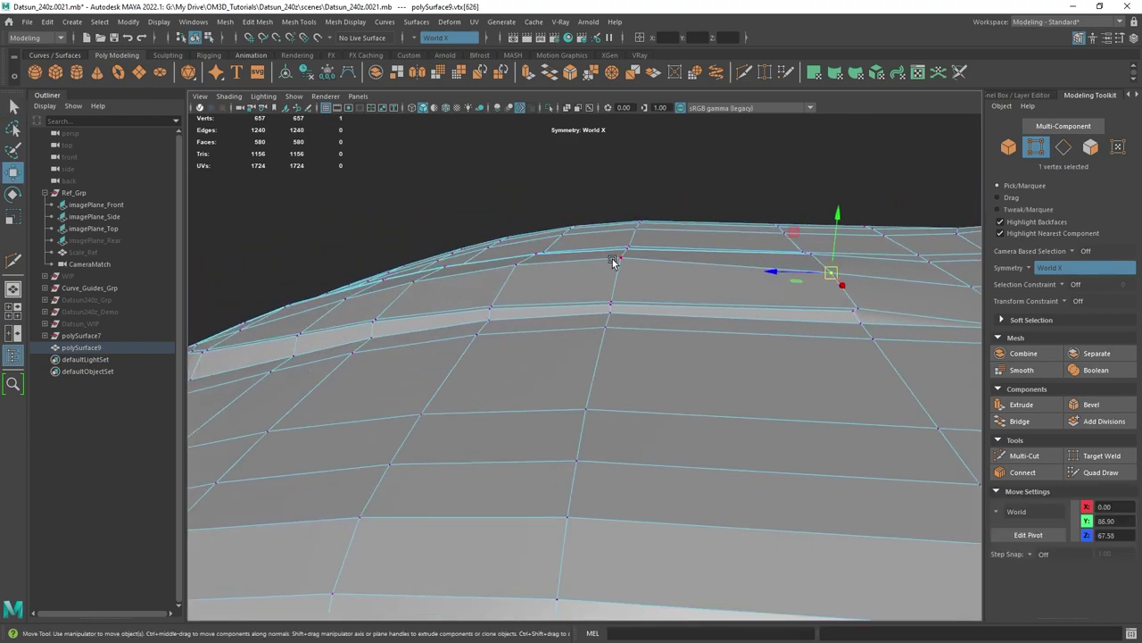
{"action": "left_click", "coordinate": [614, 259]}
{"action": "left_click_drag", "start_coordinate": [715, 285], "coordinate": [753, 291], "text": "alt"}
{"action": "middle_click_drag", "start_coordinate": [753, 291], "coordinate": [747, 291]}
{"action": "left_click", "coordinate": [541, 265]}
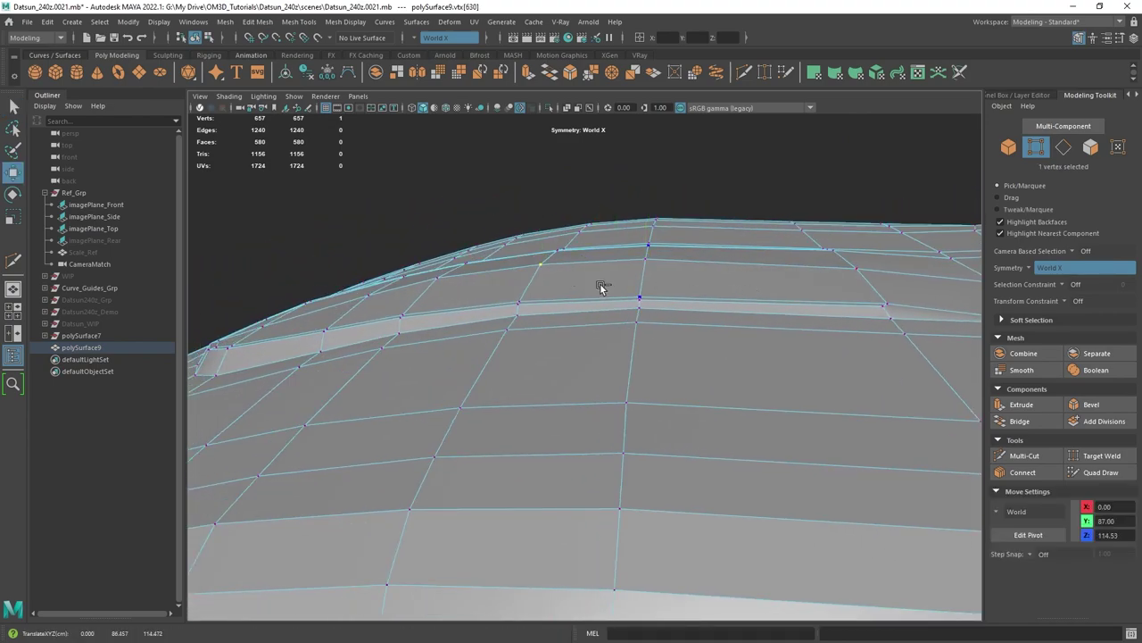
Check the scoop's overall shape in smooth preview from the front of the car.
{"action": "left_click_drag", "start_coordinate": [669, 319], "coordinate": [717, 277], "text": "alt"}
{"action": "key", "text": "q"}
{"action": "key", "text": "3"}
{"action": "right_click_drag", "start_coordinate": [691, 280], "coordinate": [752, 263]}
{"action": "left_click", "coordinate": [774, 261]}
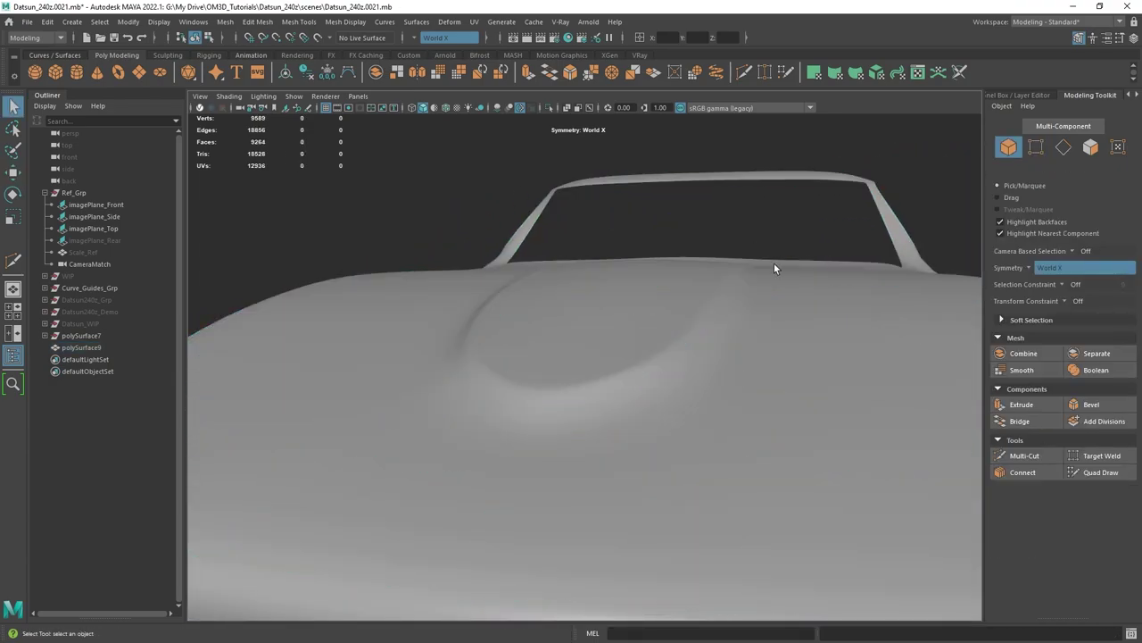
{"action": "left_click_drag", "start_coordinate": [731, 263], "coordinate": [609, 364], "text": "alt"}
Slide the centre-line vertex just behind the scoop's front tip along its edge.
{"action": "left_click", "coordinate": [650, 345]}
{"action": "key", "text": "1"}
{"action": "right_click_drag", "start_coordinate": [534, 234], "coordinate": [482, 234]}
{"action": "scroll", "coordinate": [571, 348], "scroll_direction": "up", "scroll_amount": 4}
{"action": "left_click", "coordinate": [556, 341]}
{"action": "key", "text": "w"}
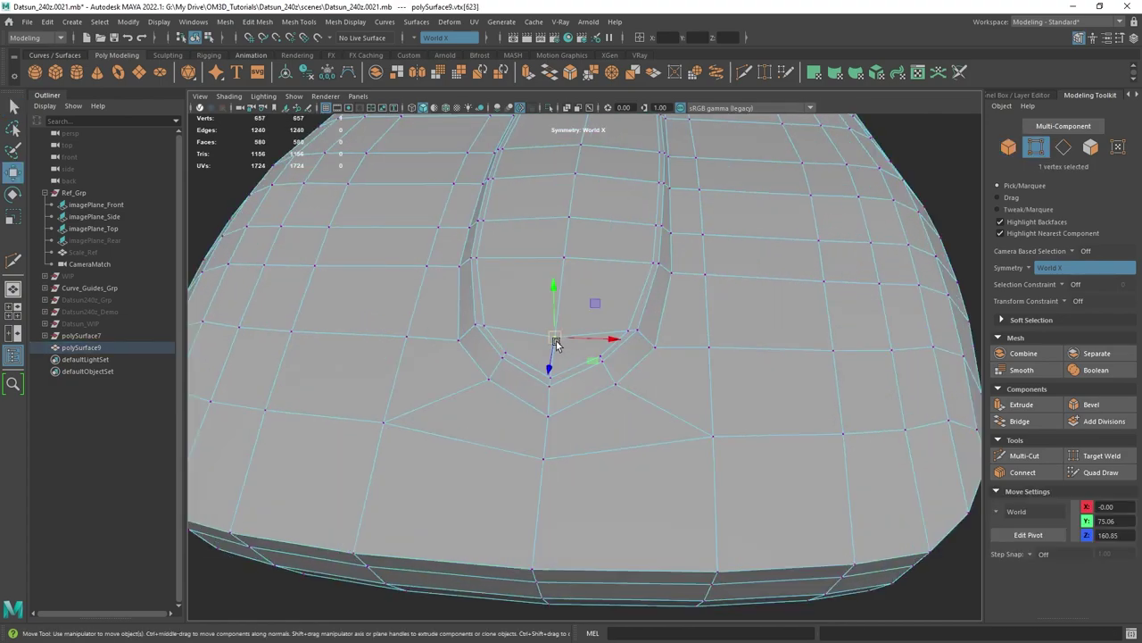
{"action": "left_click_drag", "start_coordinate": [556, 340], "coordinate": [508, 406], "text": "ctrl+shift"}
Against the front reference, move the vertices on both sides of the scoop's front tip inward to about X 7.42.
{"action": "left_click_drag", "start_coordinate": [690, 341], "coordinate": [569, 262], "text": "alt"}
{"action": "key", "text": "F8"}
{"action": "key", "text": "space"}
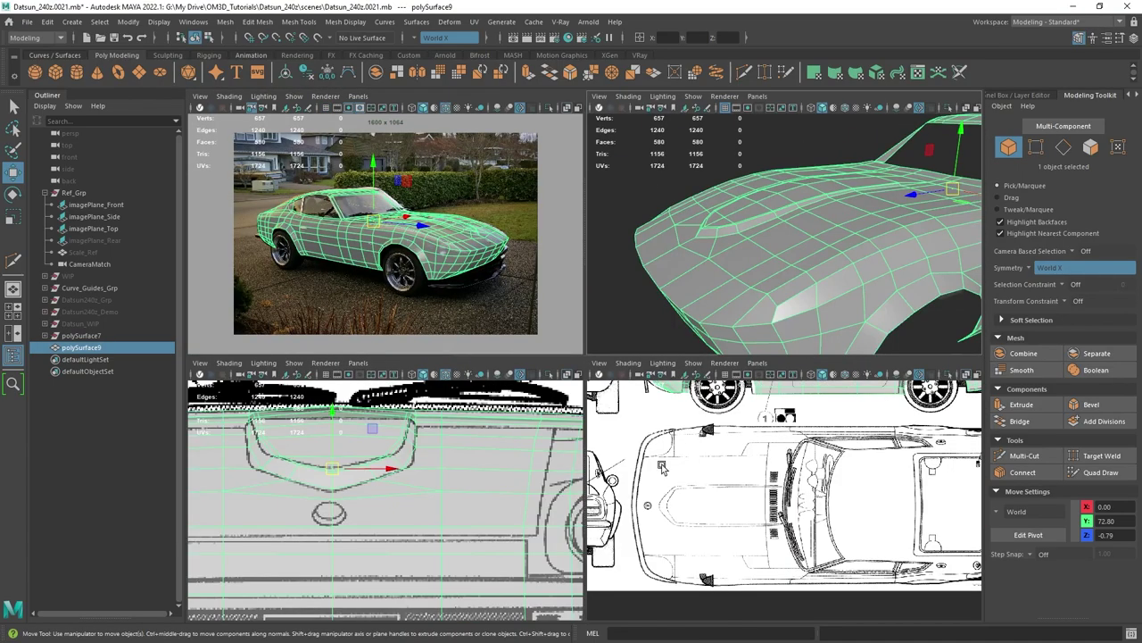
{"action": "key", "text": "space"}
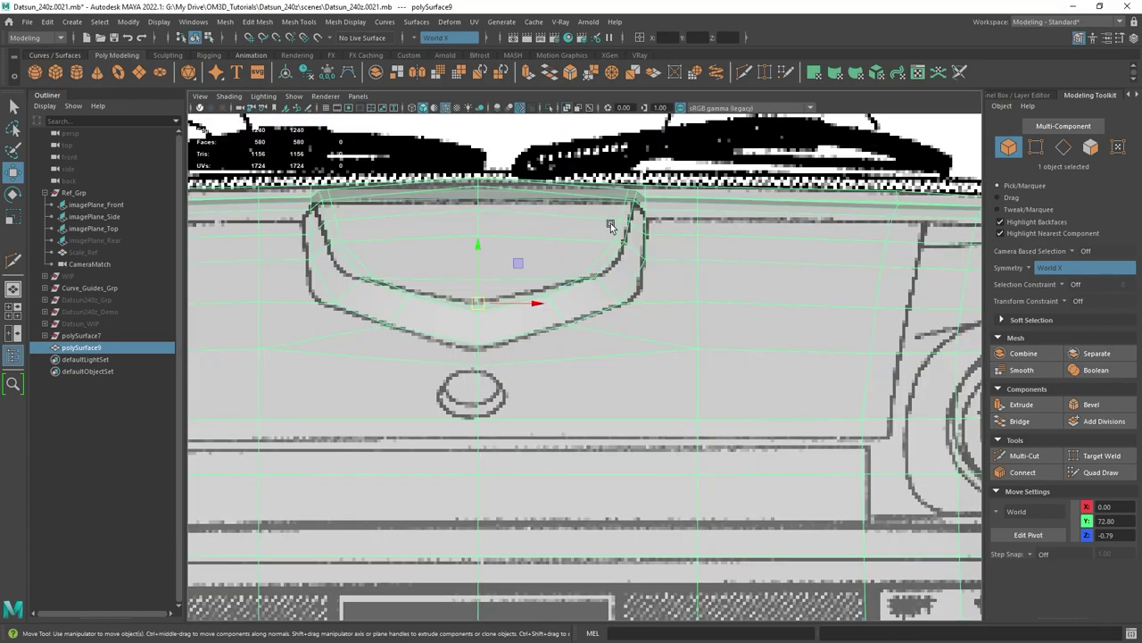
{"action": "right_click_drag", "start_coordinate": [663, 215], "coordinate": [605, 216]}
{"action": "scroll", "coordinate": [575, 290], "scroll_direction": "up", "scroll_amount": 1}
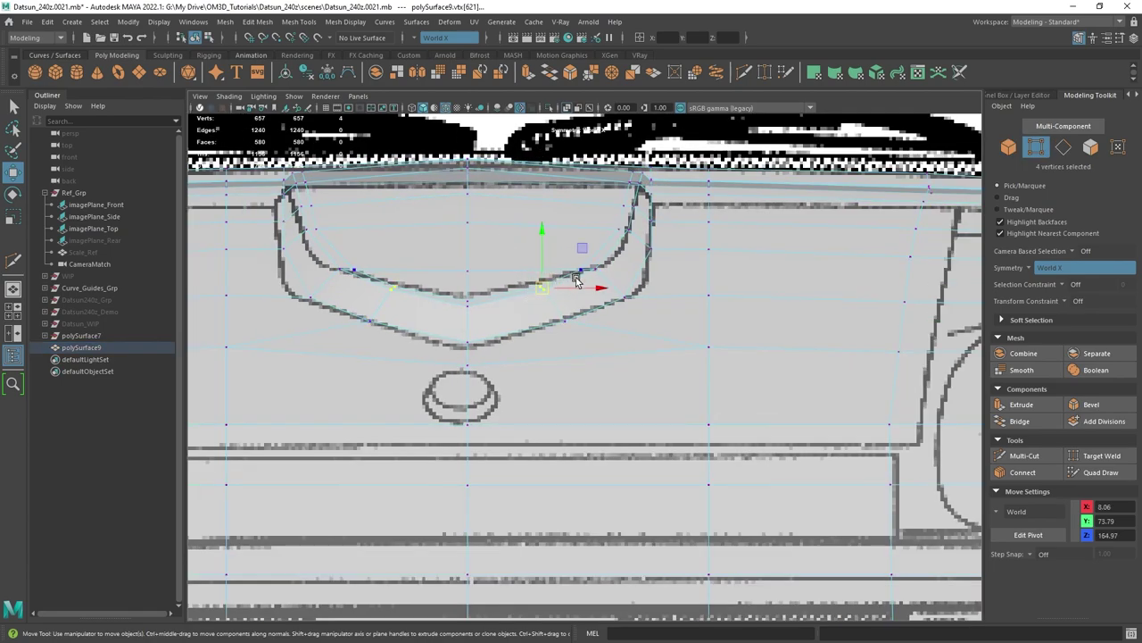
{"action": "left_click_drag", "start_coordinate": [582, 290], "coordinate": [576, 292]}
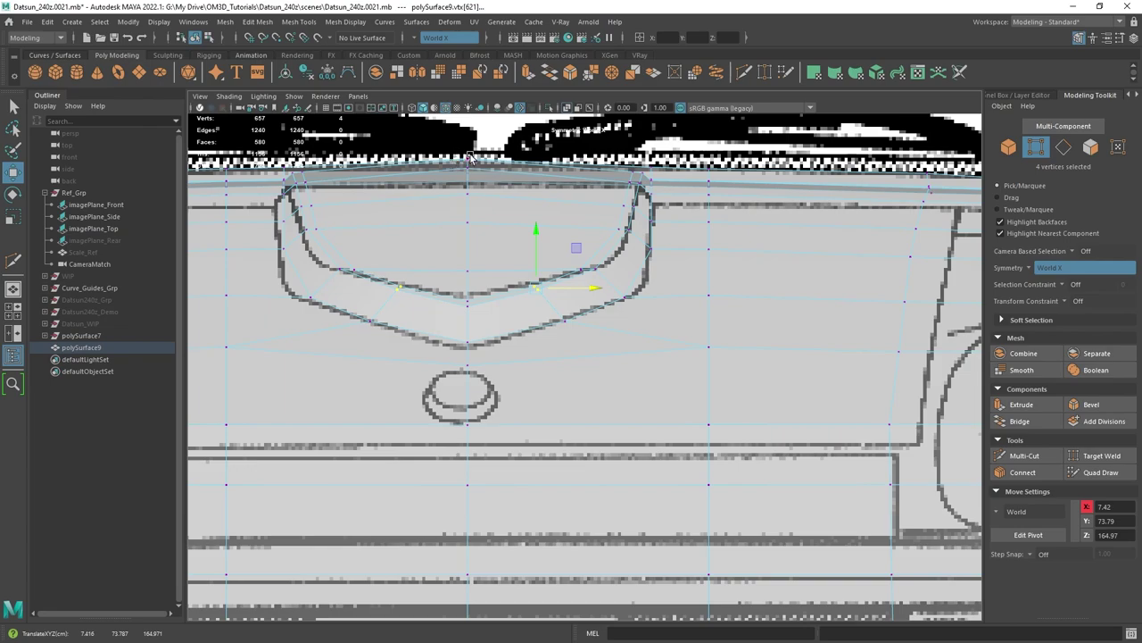
{"action": "key", "text": "space"}
{"action": "key", "text": "space"}
Try lowering the centre-line vertex near the front of the scoop's top to about Y 80.12, Z 142.07.
{"action": "left_click_drag", "start_coordinate": [872, 214], "coordinate": [848, 263], "text": "alt"}
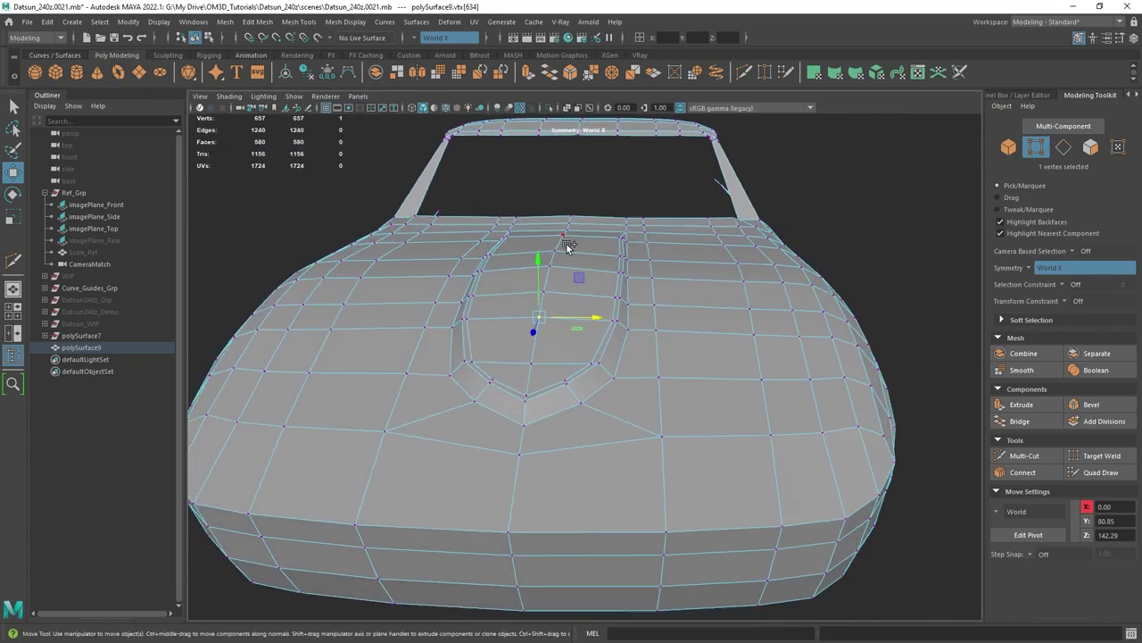
{"action": "left_click_drag", "start_coordinate": [562, 256], "coordinate": [642, 314], "text": "alt"}
{"action": "scroll", "coordinate": [589, 310], "scroll_direction": "up", "scroll_amount": 2}
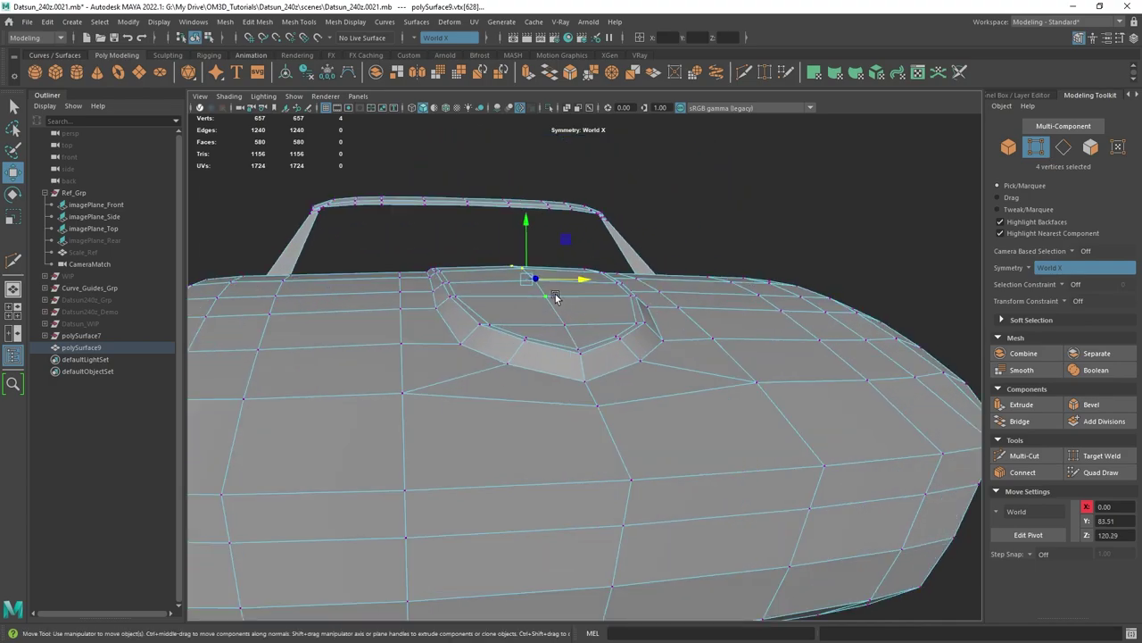
{"action": "key", "text": "q"}
{"action": "left_click", "coordinate": [546, 296]}
{"action": "mouse_move", "coordinate": [540, 299]}
{"action": "left_mouse_down", "text": "alt"}
{"action": "mouse_move", "coordinate": [518, 321]}
{"action": "mouse_move", "coordinate": [543, 301]}
{"action": "left_mouse_up", "text": "alt"}
{"action": "key", "text": "w"}
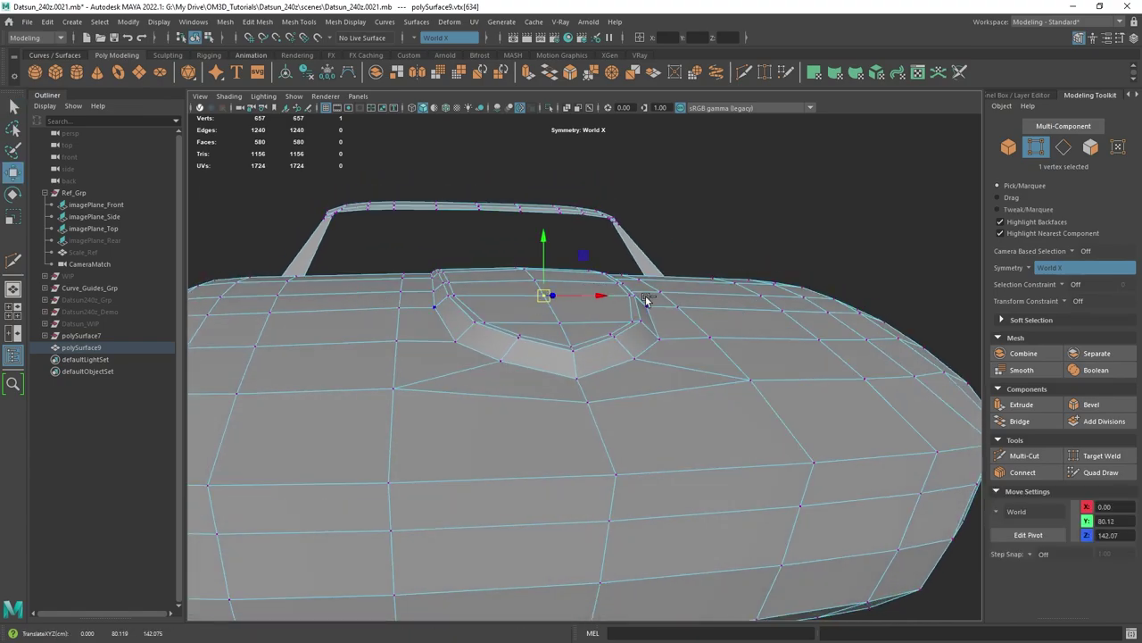
{"action": "key", "text": "ctrl+z"}
Examine the scoop's front tip and the surrounding hood in smooth preview from above.
{"action": "left_click_drag", "start_coordinate": [647, 299], "coordinate": [567, 320], "text": "alt"}
{"action": "key", "text": "q"}
{"action": "key", "text": "3"}
{"action": "key", "text": "F8"}
{"action": "scroll", "coordinate": [663, 328], "scroll_direction": "down", "scroll_amount": 3}
{"action": "scroll", "coordinate": [557, 326], "scroll_direction": "up", "scroll_amount": 3}
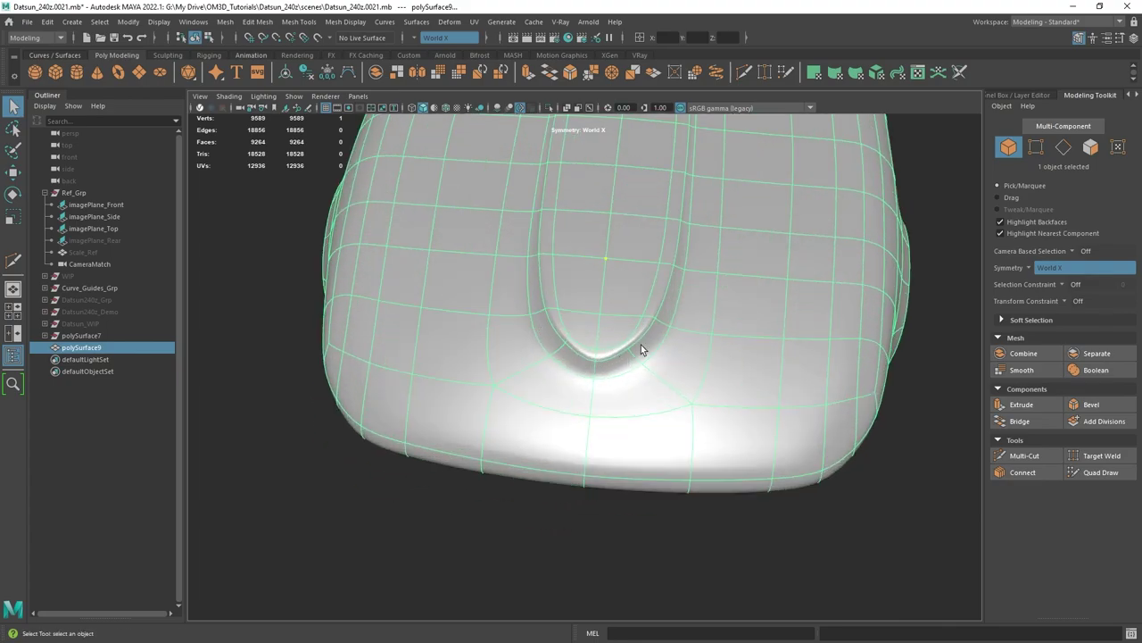
{"action": "left_click_drag", "start_coordinate": [640, 345], "coordinate": [590, 405], "text": "alt"}
{"action": "left_click", "coordinate": [452, 504]}
{"action": "left_click_drag", "start_coordinate": [452, 505], "coordinate": [507, 543], "text": "alt"}
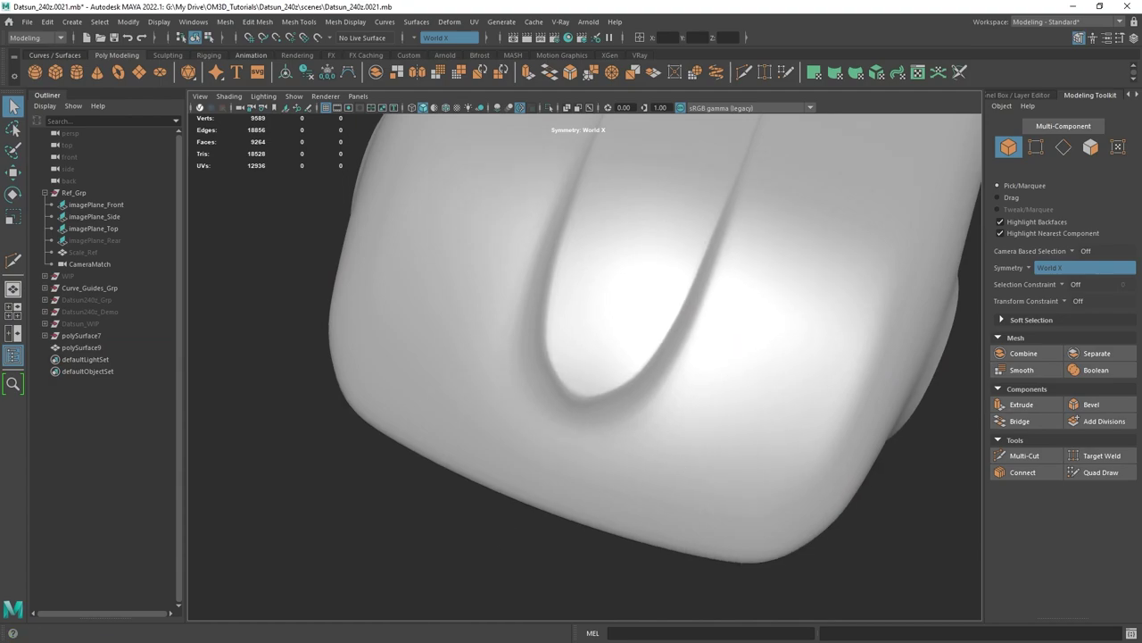
Switch to the reference board and study the front point of the hood scoop in several 240Z photos.
{"action": "right_click_drag", "start_coordinate": [1140, 441], "coordinate": [814, 346]}
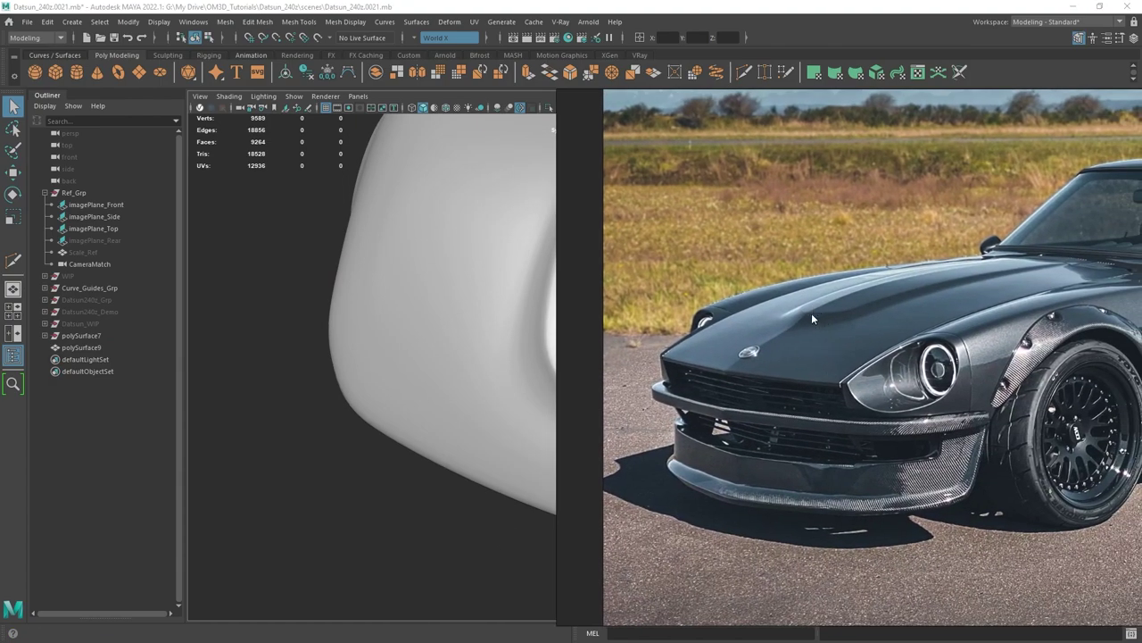
{"action": "scroll", "coordinate": [835, 313], "scroll_direction": "down", "scroll_amount": 5}
{"action": "middle_click_drag", "start_coordinate": [778, 305], "coordinate": [793, 414]}
{"action": "middle_click_drag", "start_coordinate": [1063, 257], "coordinate": [920, 307]}
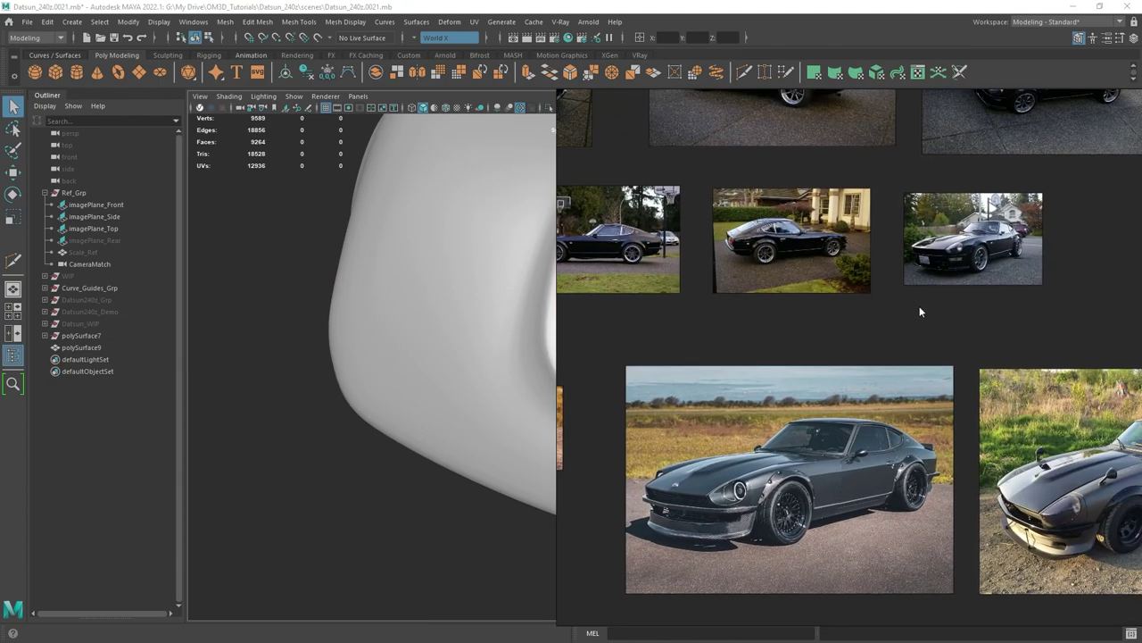
{"action": "scroll", "coordinate": [921, 312], "scroll_direction": "up", "scroll_amount": 5}
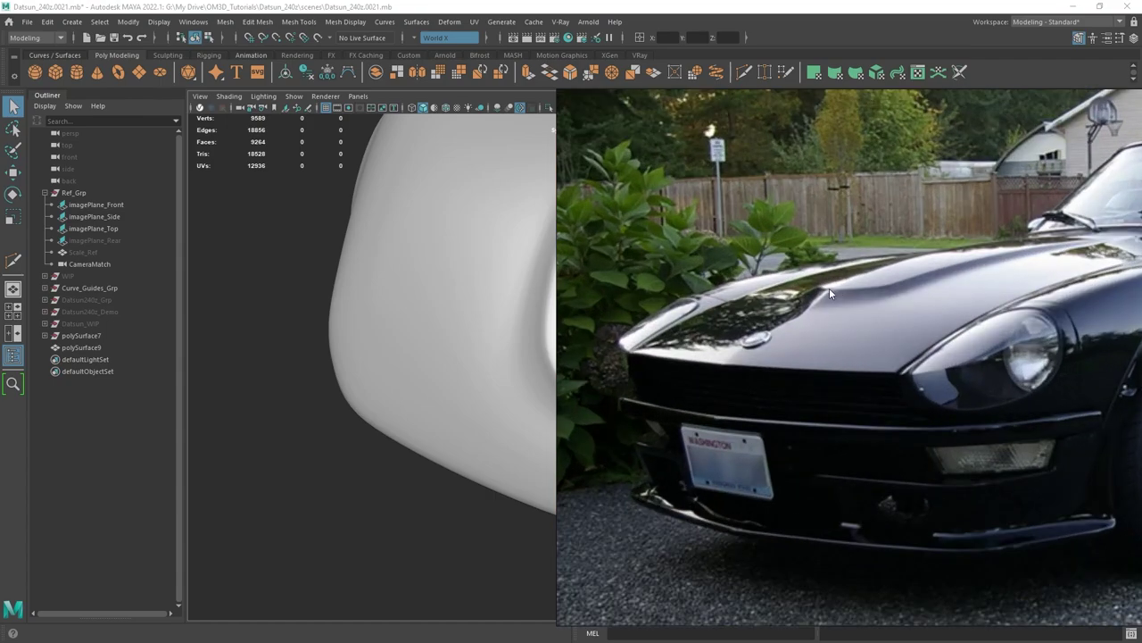
{"action": "scroll", "coordinate": [812, 295], "scroll_direction": "down", "scroll_amount": 5}
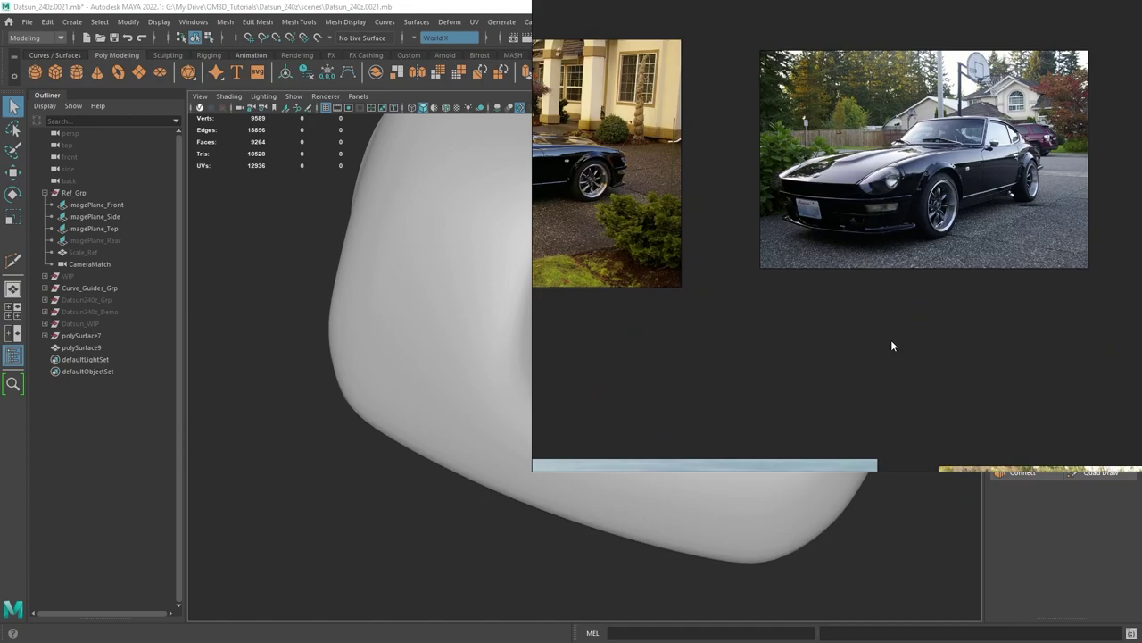
{"action": "right_click_drag", "start_coordinate": [900, 355], "coordinate": [816, 473]}
{"action": "middle_click_drag", "start_coordinate": [844, 415], "coordinate": [686, 314]}
{"action": "middle_click_drag", "start_coordinate": [756, 477], "coordinate": [693, 243]}
{"action": "middle_click_drag", "start_coordinate": [848, 344], "coordinate": [813, 267]}
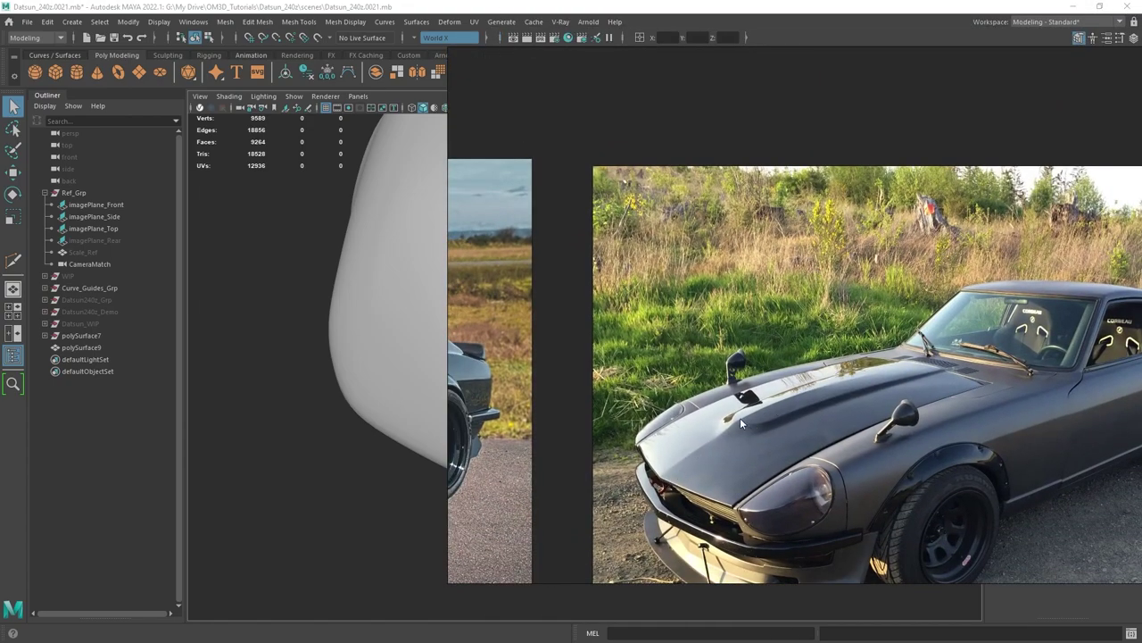
{"action": "right_click_drag", "start_coordinate": [791, 330], "coordinate": [1141, 364]}
Insert a symmetrical pair of edge loops beside the hood's centre line with Multi-Cut, with Edge Flow enabled for the cut.
{"action": "left_click", "coordinate": [585, 342]}
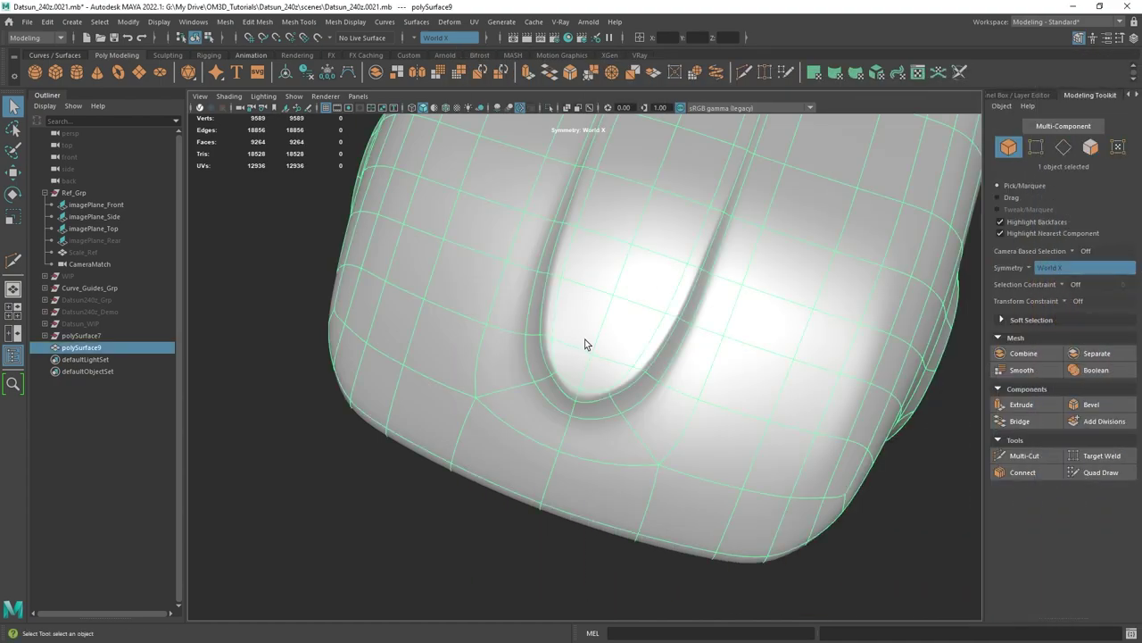
{"action": "key", "text": "1"}
{"action": "left_click_drag", "start_coordinate": [536, 323], "coordinate": [631, 268], "text": "alt"}
{"action": "right_click", "coordinate": [614, 257], "text": "shift"}
{"action": "right_click_drag", "start_coordinate": [583, 258], "coordinate": [580, 257], "text": "shift"}
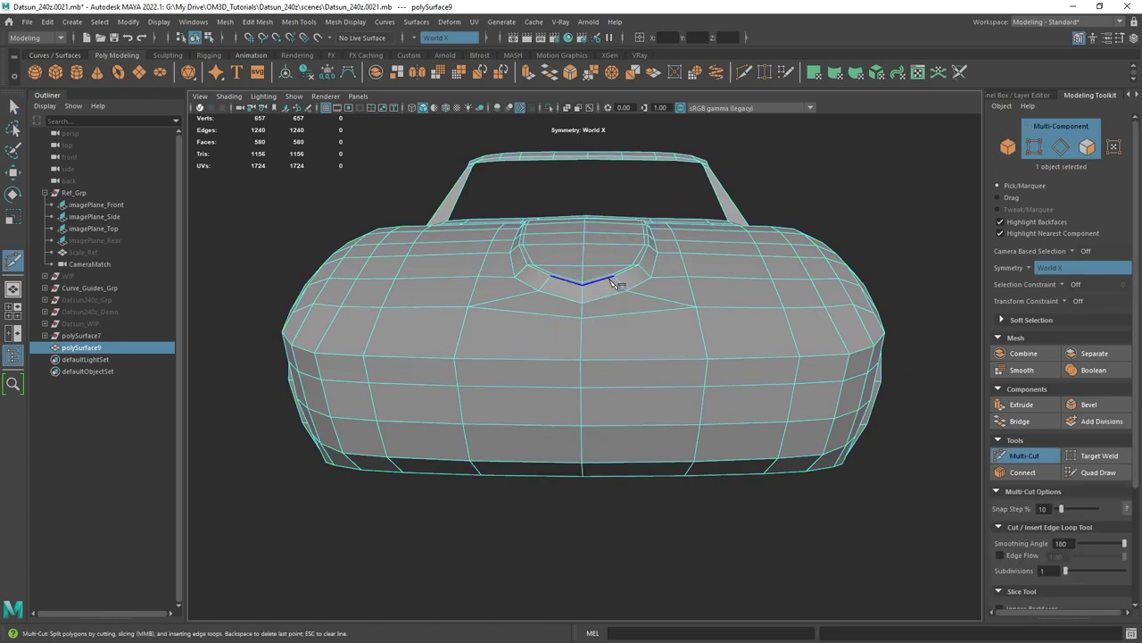
{"action": "scroll", "coordinate": [587, 262], "scroll_direction": "up", "scroll_amount": 2}
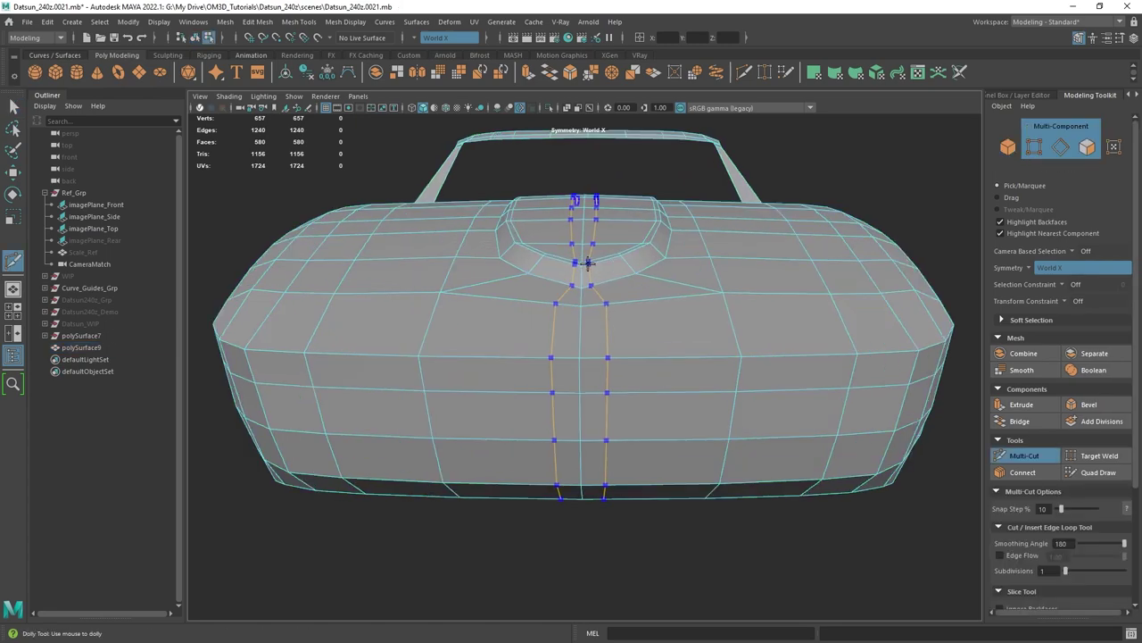
{"action": "left_click", "coordinate": [587, 261], "text": "ctrl"}
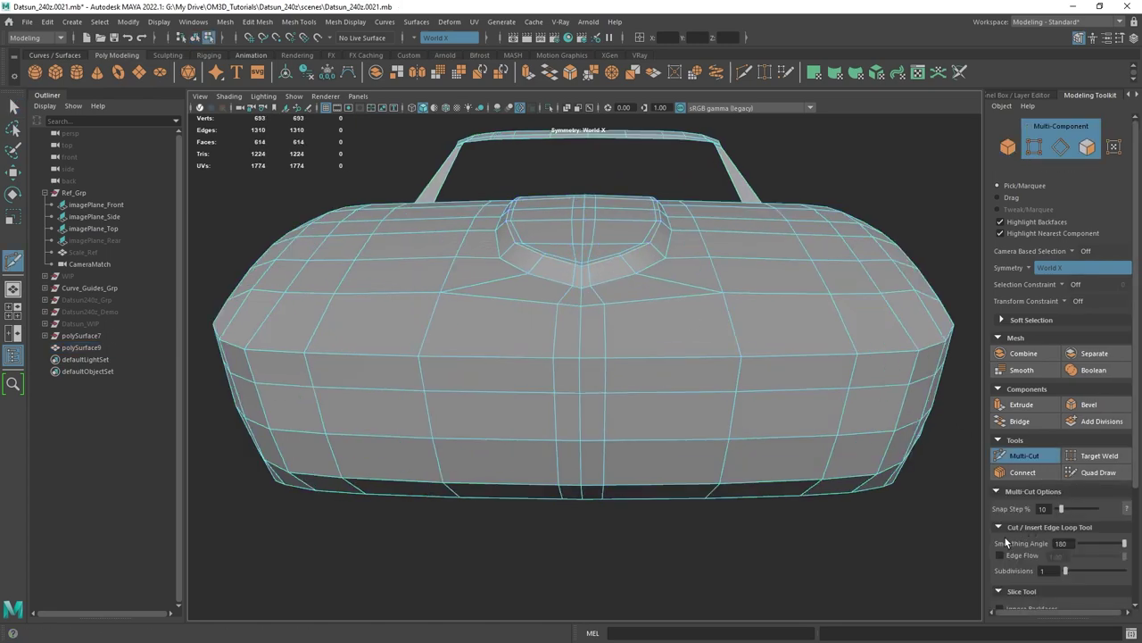
{"action": "key", "text": "ctrl+z"}
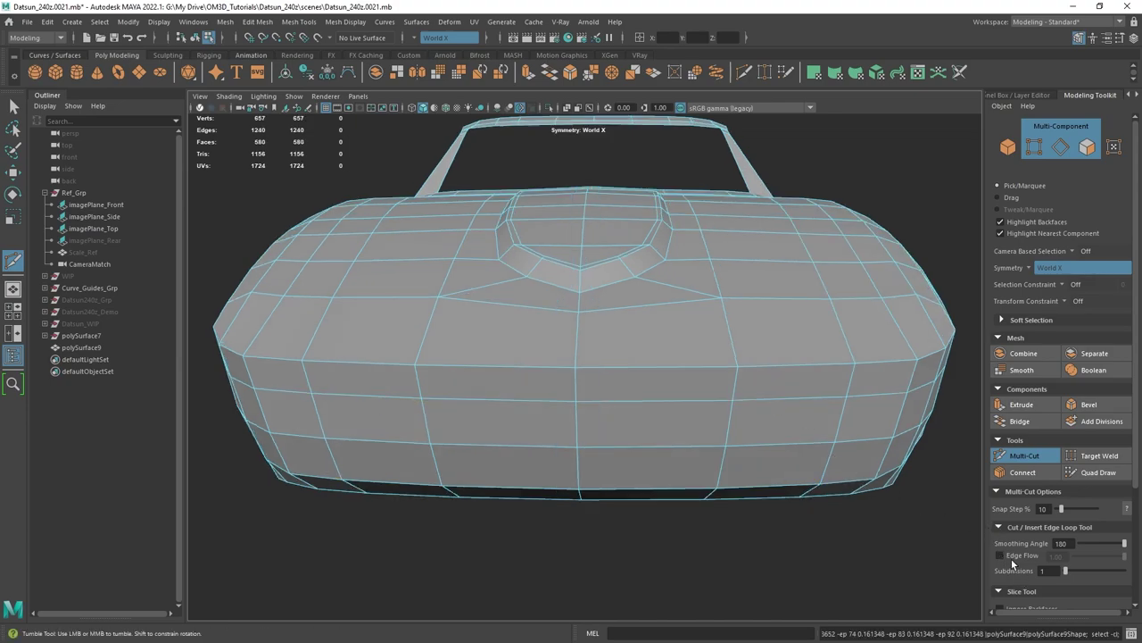
{"action": "left_click", "coordinate": [1001, 556]}
{"action": "scroll", "coordinate": [644, 394], "scroll_direction": "up", "scroll_amount": 2}
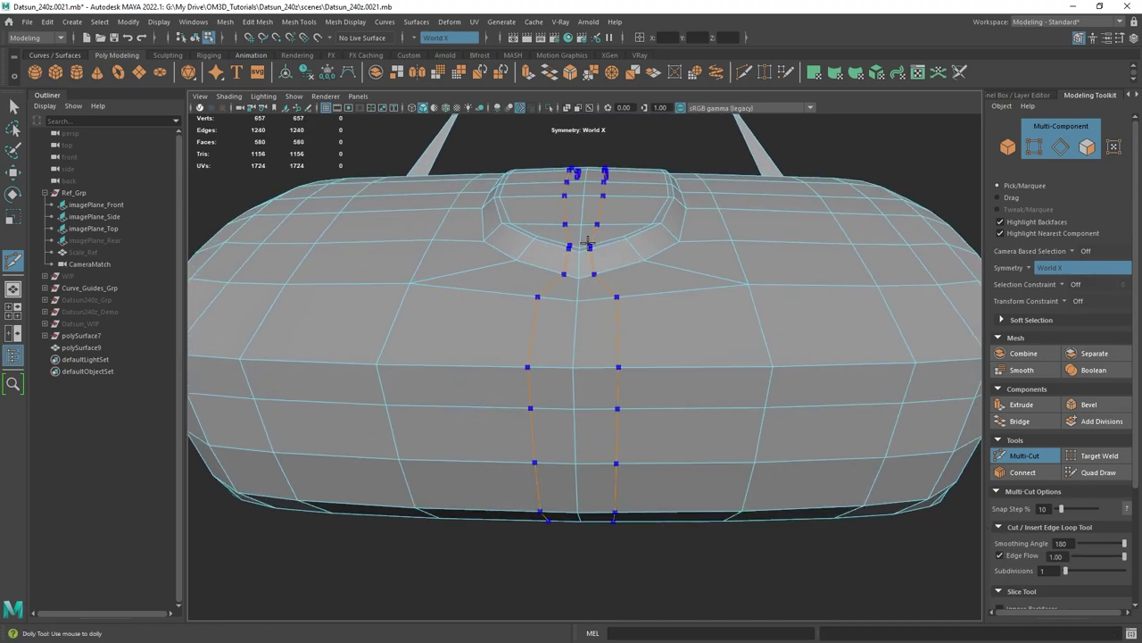
{"action": "left_click_drag", "start_coordinate": [589, 239], "coordinate": [604, 319], "text": "alt"}
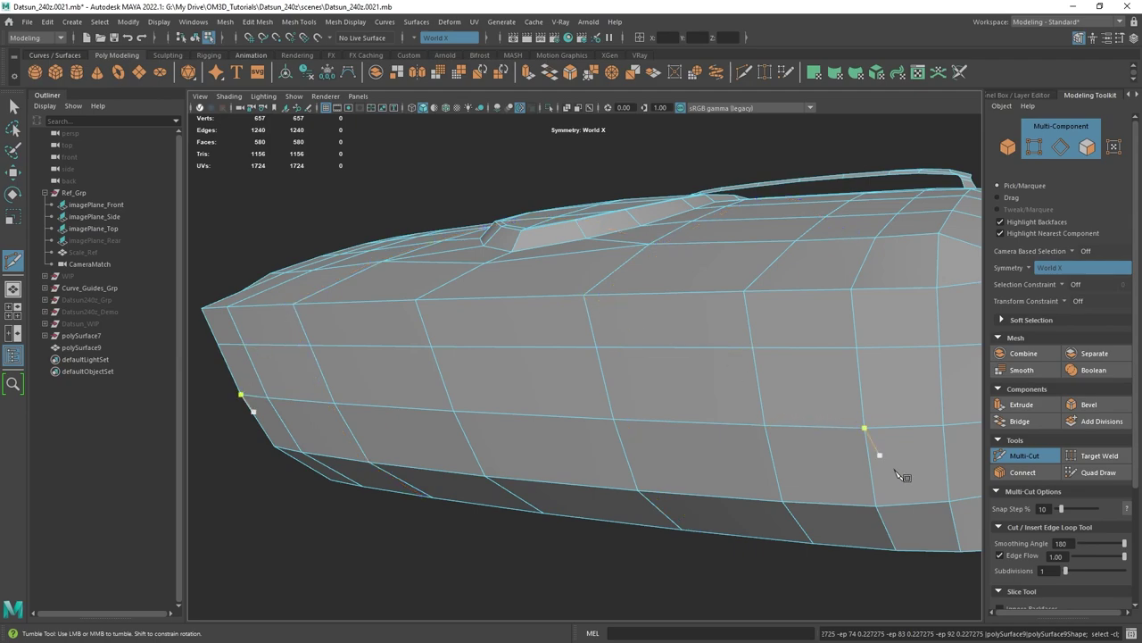
{"action": "left_click_drag", "start_coordinate": [516, 306], "coordinate": [586, 252], "text": "alt"}
{"action": "left_click", "coordinate": [590, 256], "text": "ctrl"}
{"action": "key", "text": "q"}
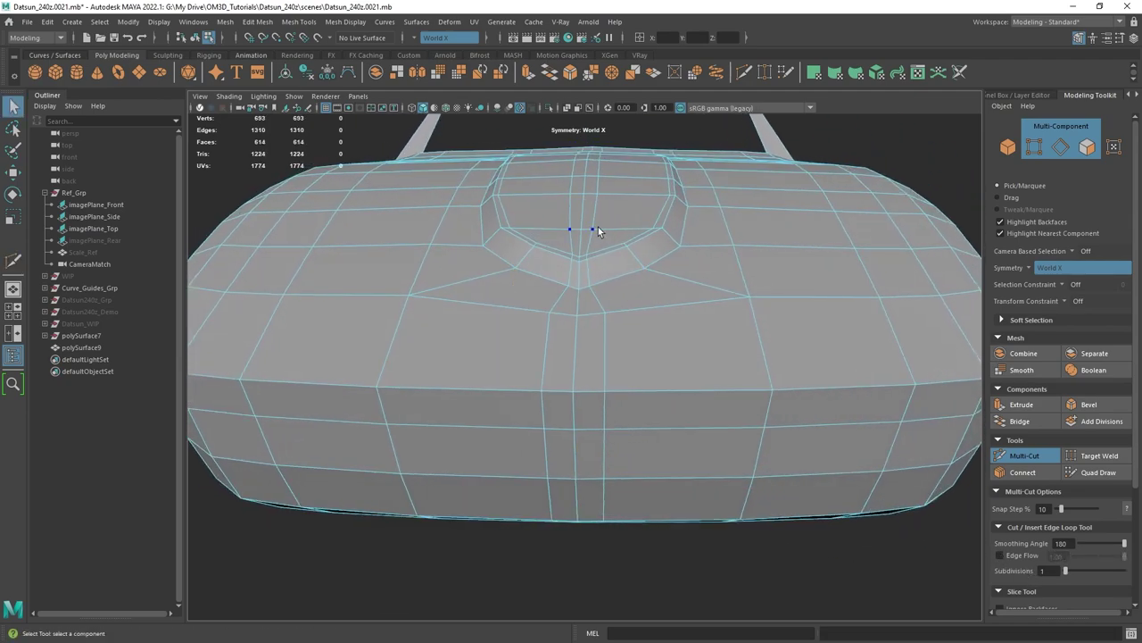
Select the two new edge loops, scale them in X to 0.2 and move them closer to the centre line, to about X 3.
{"action": "right_click_drag", "start_coordinate": [591, 217], "coordinate": [589, 166]}
{"action": "double_click", "coordinate": [599, 200]}
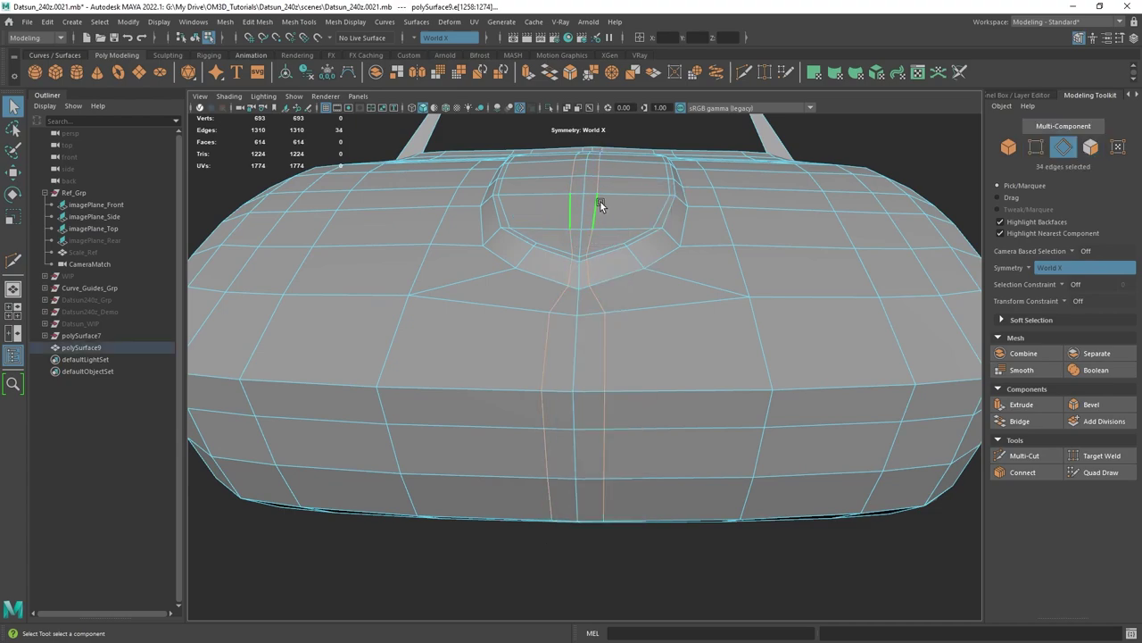
{"action": "key", "text": "r"}
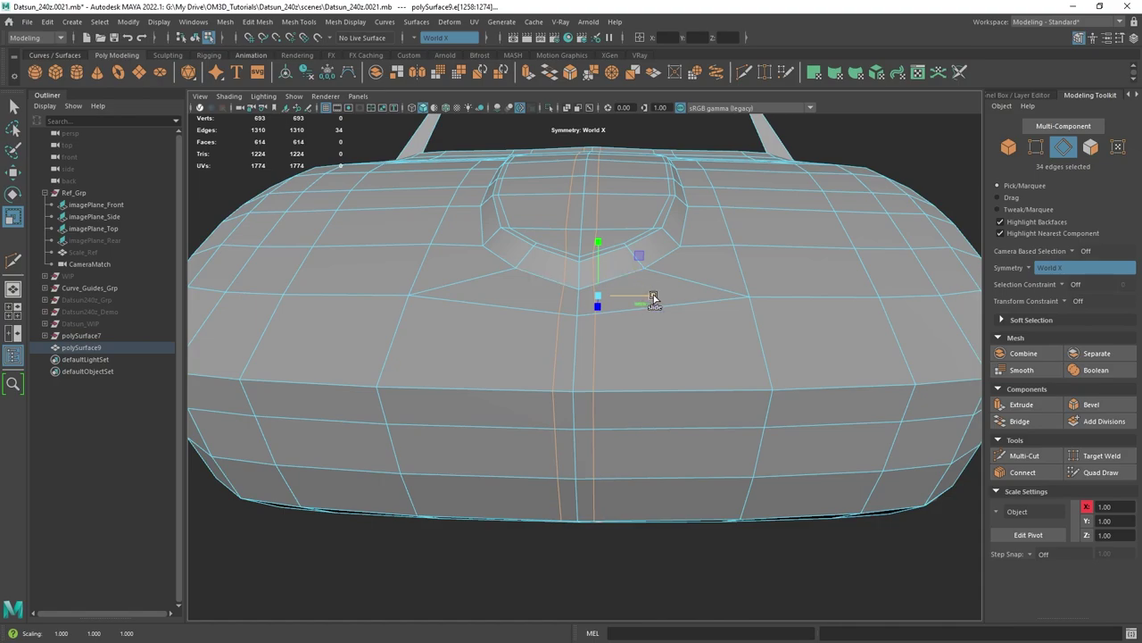
{"action": "left_click_drag", "start_coordinate": [462, 275], "coordinate": [637, 331], "text": "alt"}
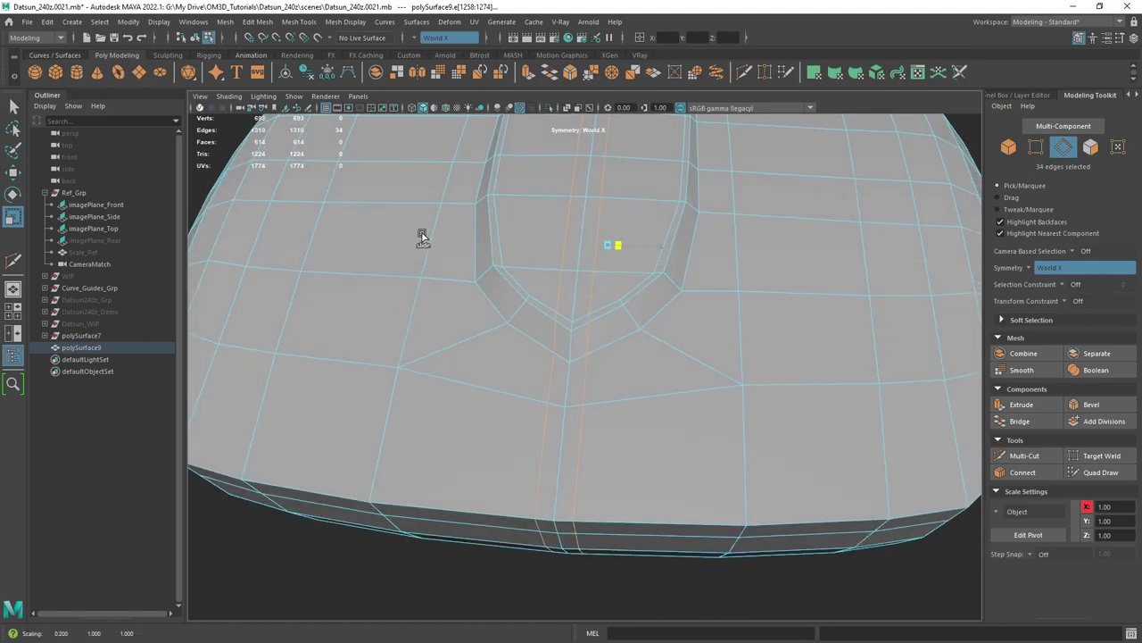
{"action": "middle_click_drag", "start_coordinate": [607, 216], "coordinate": [607, 253], "text": "alt"}
{"action": "mouse_move", "coordinate": [607, 252]}
{"action": "left_mouse_down", "text": "alt"}
{"action": "mouse_move", "coordinate": [587, 276]}
{"action": "mouse_move", "coordinate": [584, 247]}
{"action": "mouse_move", "coordinate": [571, 319]}
{"action": "mouse_move", "coordinate": [599, 261]}
{"action": "left_mouse_up", "text": "alt"}
{"action": "key", "text": "w"}
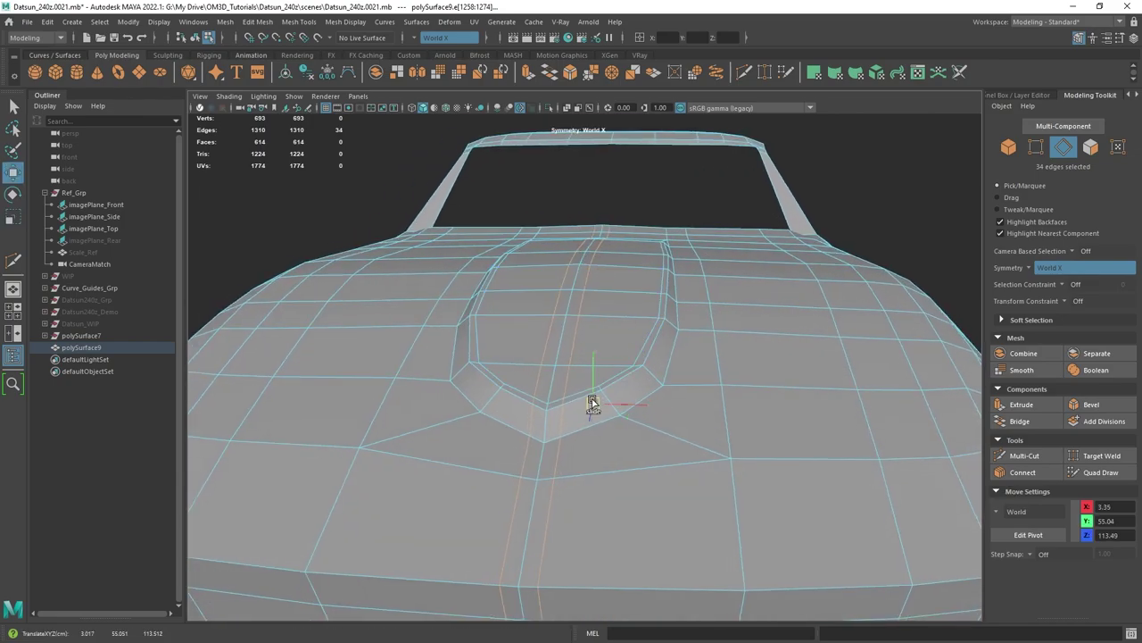
{"action": "left_click_drag", "start_coordinate": [590, 399], "coordinate": [602, 357], "text": "alt"}
Inspect the sharpened scoop tip and centre line of the hood in smooth preview.
{"action": "key", "text": "q"}
{"action": "key", "text": "3"}
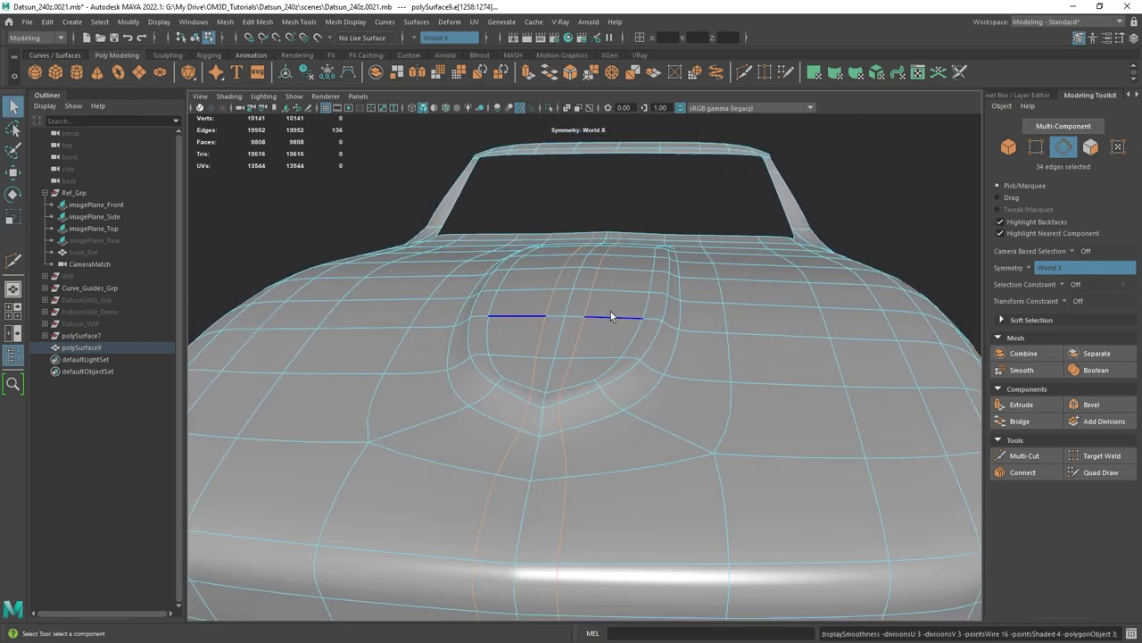
{"action": "key", "text": "F8"}
{"action": "left_click", "coordinate": [751, 220]}
{"action": "right_click_drag", "start_coordinate": [752, 220], "coordinate": [718, 222], "text": "alt"}
{"action": "left_click_drag", "start_coordinate": [661, 312], "coordinate": [556, 329], "text": "alt"}
{"action": "left_click", "coordinate": [732, 315]}
Spread the paired vertices beside the hood's centre line outward from the scoop tip down to the nose on the unsmoothed mesh.
{"action": "key", "text": "1"}
{"action": "left_click_drag", "start_coordinate": [730, 315], "coordinate": [553, 291], "text": "alt"}
{"action": "scroll", "coordinate": [596, 293], "scroll_direction": "up", "scroll_amount": 3}
{"action": "scroll", "coordinate": [622, 312], "scroll_direction": "down", "scroll_amount": 3}
{"action": "right_click_drag", "start_coordinate": [552, 292], "coordinate": [637, 367], "text": "alt"}
{"action": "left_click_drag", "start_coordinate": [637, 367], "coordinate": [670, 311], "text": "alt"}
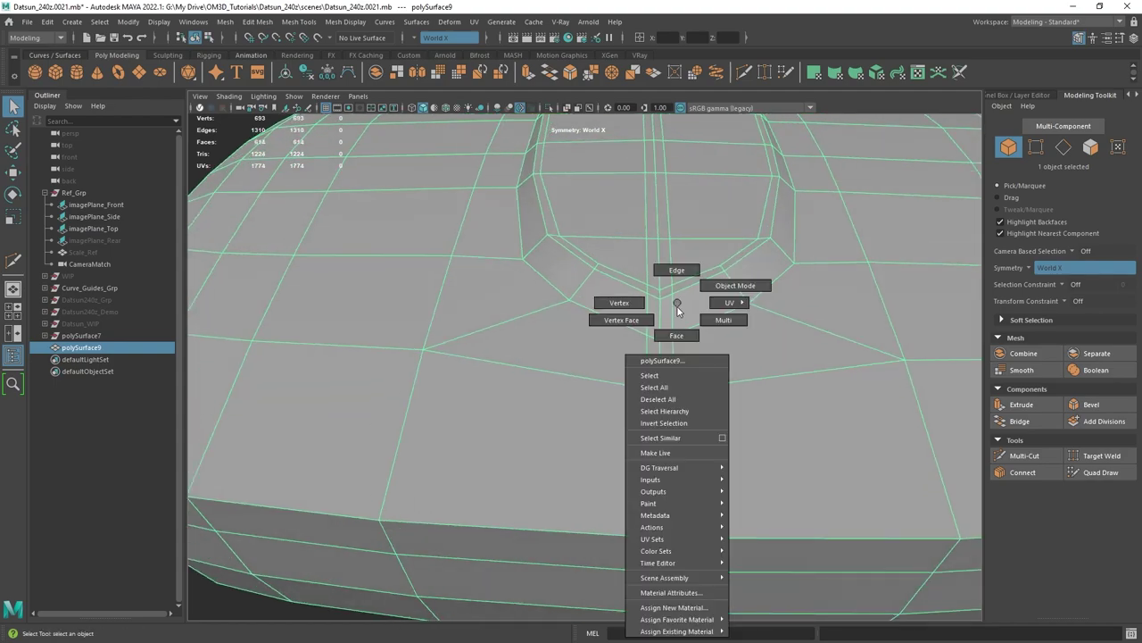
{"action": "right_click_drag", "start_coordinate": [677, 305], "coordinate": [630, 302]}
{"action": "left_click_drag", "start_coordinate": [697, 379], "coordinate": [687, 348], "text": "alt"}
{"action": "right_click_drag", "start_coordinate": [687, 348], "coordinate": [664, 334], "text": "alt"}
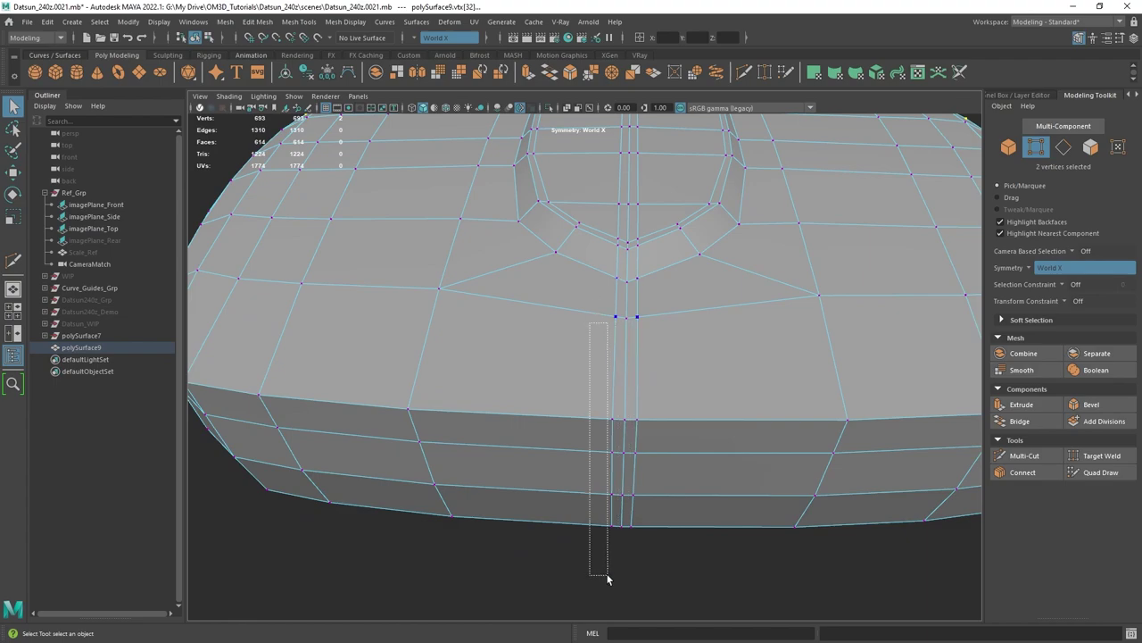
{"action": "left_click_drag", "start_coordinate": [607, 580], "coordinate": [614, 572]}
{"action": "key", "text": "w"}
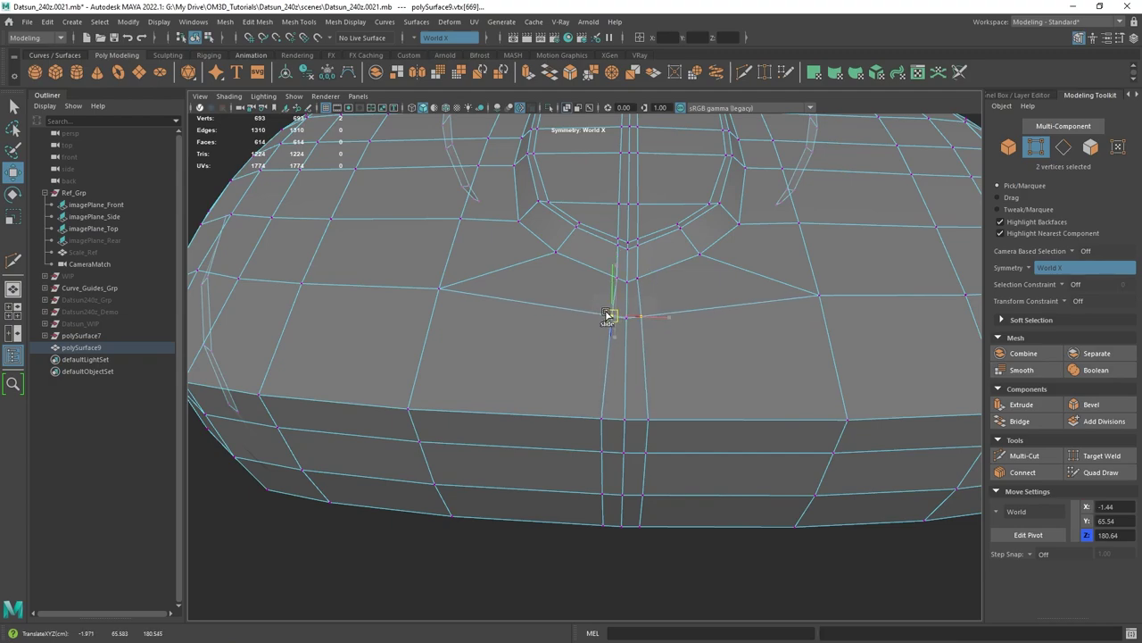
{"action": "right_click_drag", "start_coordinate": [726, 234], "coordinate": [784, 215]}
Preview the body smoothed, then unhide the Datsun_WIP group and isolate it.
{"action": "key", "text": "3"}
{"action": "scroll", "coordinate": [704, 254], "scroll_direction": "down", "scroll_amount": 4}
{"action": "left_click_drag", "start_coordinate": [704, 253], "coordinate": [336, 328], "text": "alt"}
{"action": "left_click", "coordinate": [614, 476]}
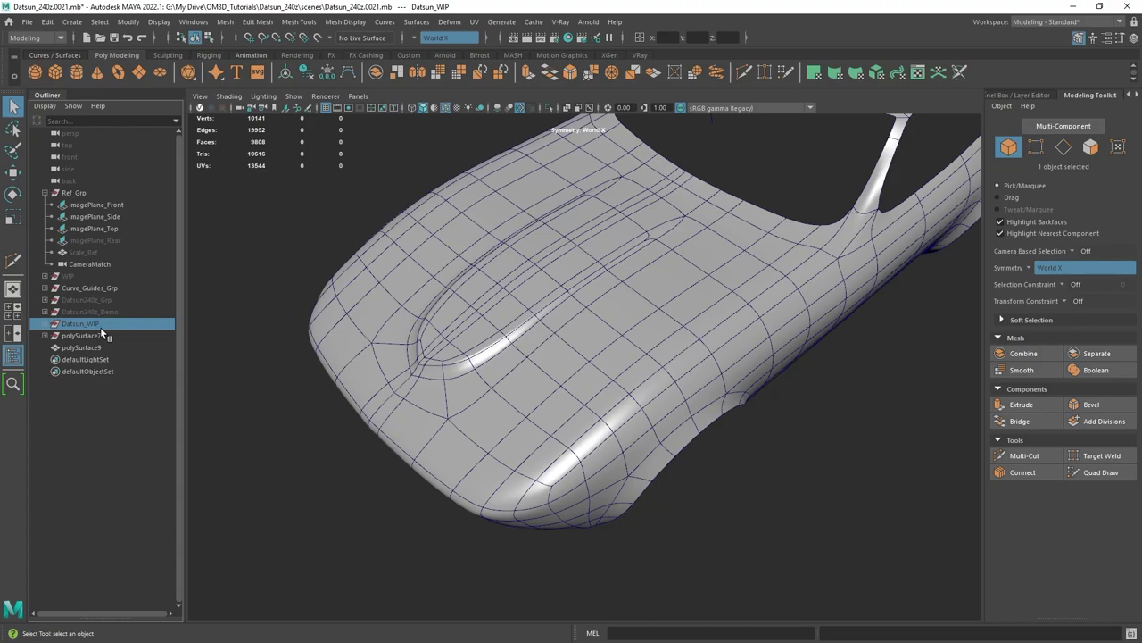
{"action": "key", "text": "ctrl+shift+h"}
{"action": "key", "text": "ctrl+1"}
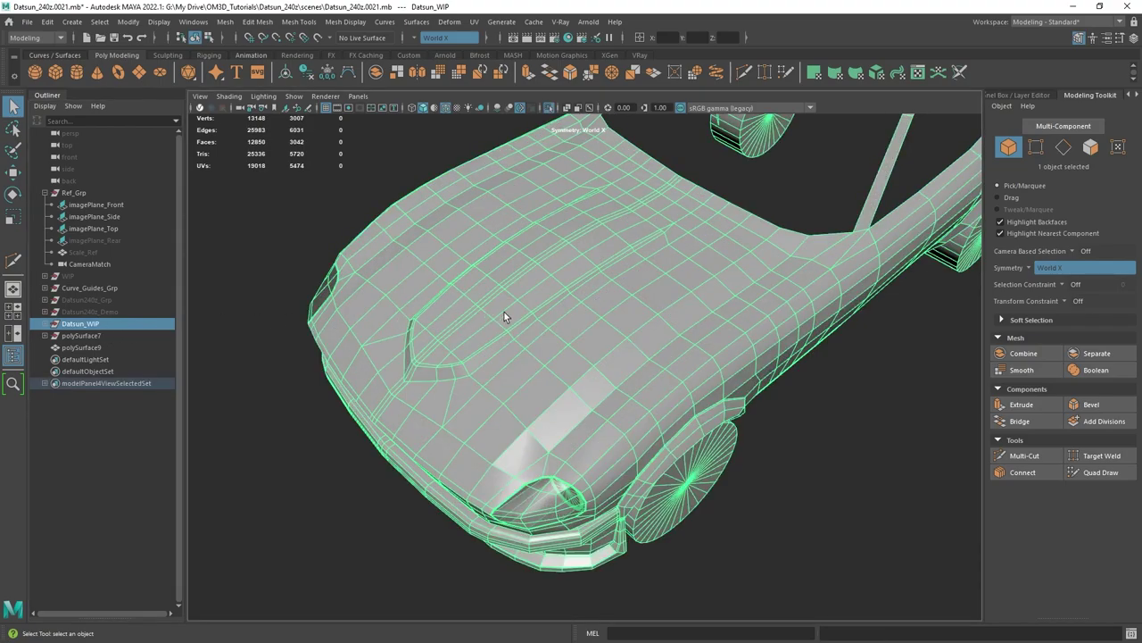
Examine the hood scoop's topology on the isolated Datsun_WIP model from the front and the side.
{"action": "left_click_drag", "start_coordinate": [504, 310], "coordinate": [589, 330], "text": "alt"}
{"action": "right_click_drag", "start_coordinate": [589, 330], "coordinate": [570, 316], "text": "alt"}
{"action": "left_click_drag", "start_coordinate": [569, 315], "coordinate": [644, 253], "text": "alt"}
{"action": "right_click_drag", "start_coordinate": [645, 248], "coordinate": [612, 384], "text": "alt"}
{"action": "left_click_drag", "start_coordinate": [555, 335], "coordinate": [536, 248], "text": "alt"}
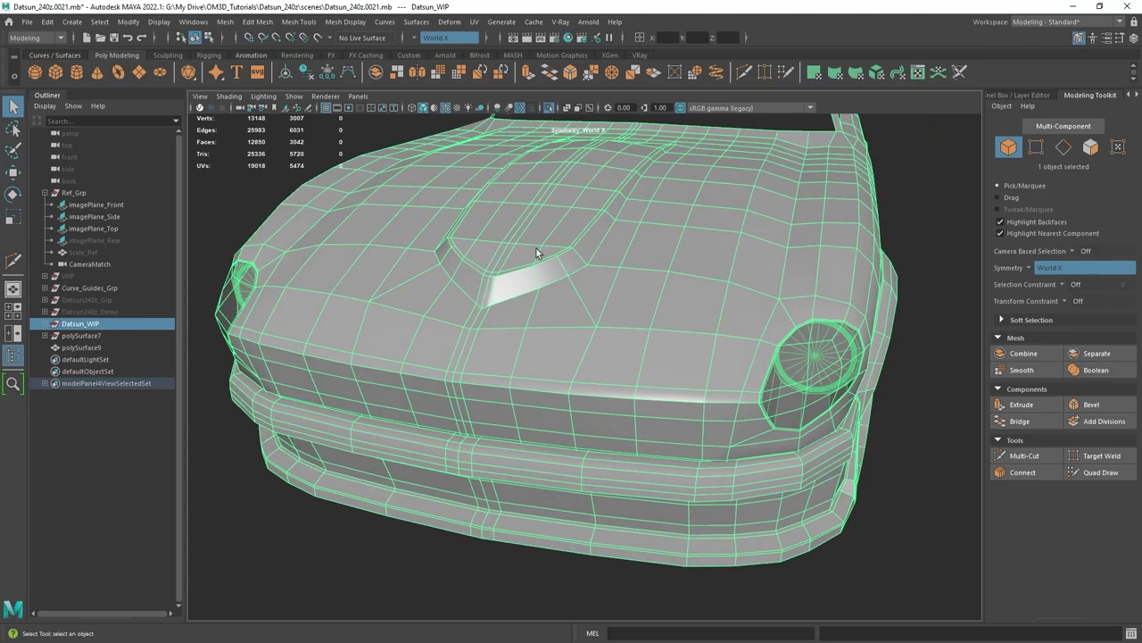
{"action": "left_click_drag", "start_coordinate": [495, 317], "coordinate": [527, 395], "text": "alt"}
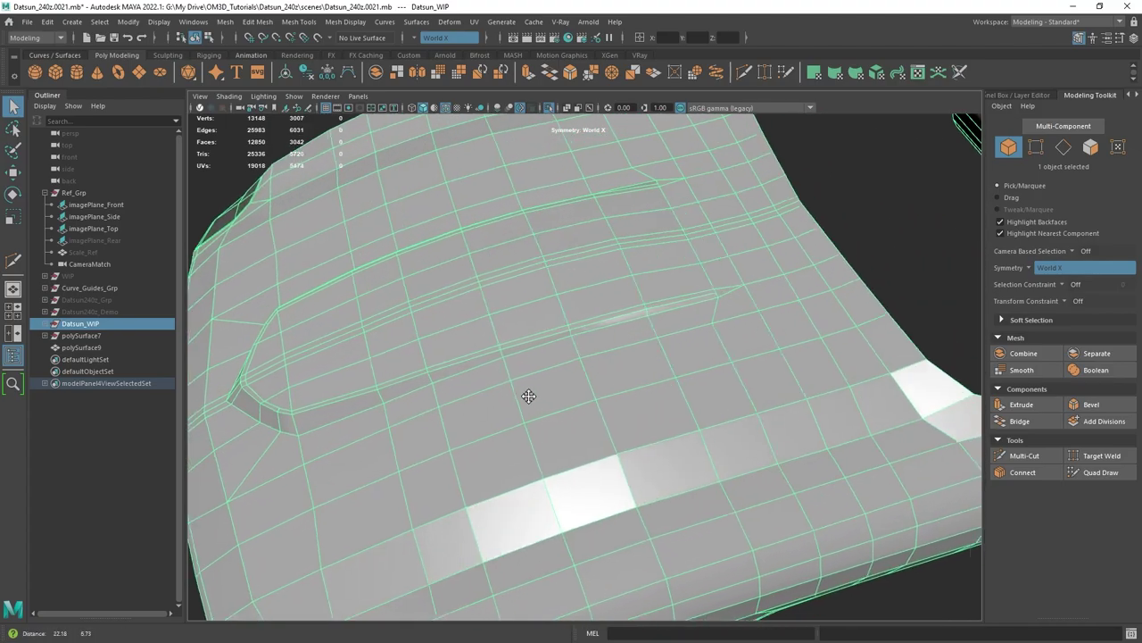
{"action": "middle_click_drag", "start_coordinate": [528, 395], "coordinate": [625, 381], "text": "alt"}
{"action": "scroll", "coordinate": [625, 380], "scroll_direction": "up", "scroll_amount": 3}
Study how the vertices, edges and faces around the scoop's rear corner are laid out on the Datsun_WIP body.
{"action": "right_click_drag", "start_coordinate": [639, 263], "coordinate": [635, 232]}
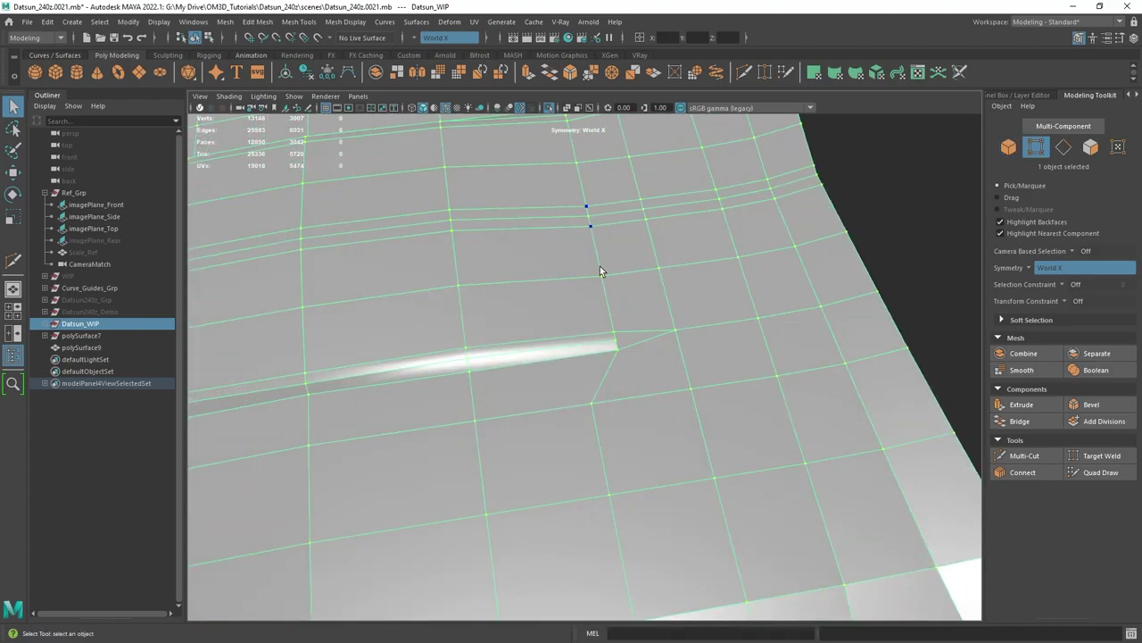
{"action": "left_click", "coordinate": [597, 376]}
{"action": "key", "text": "w"}
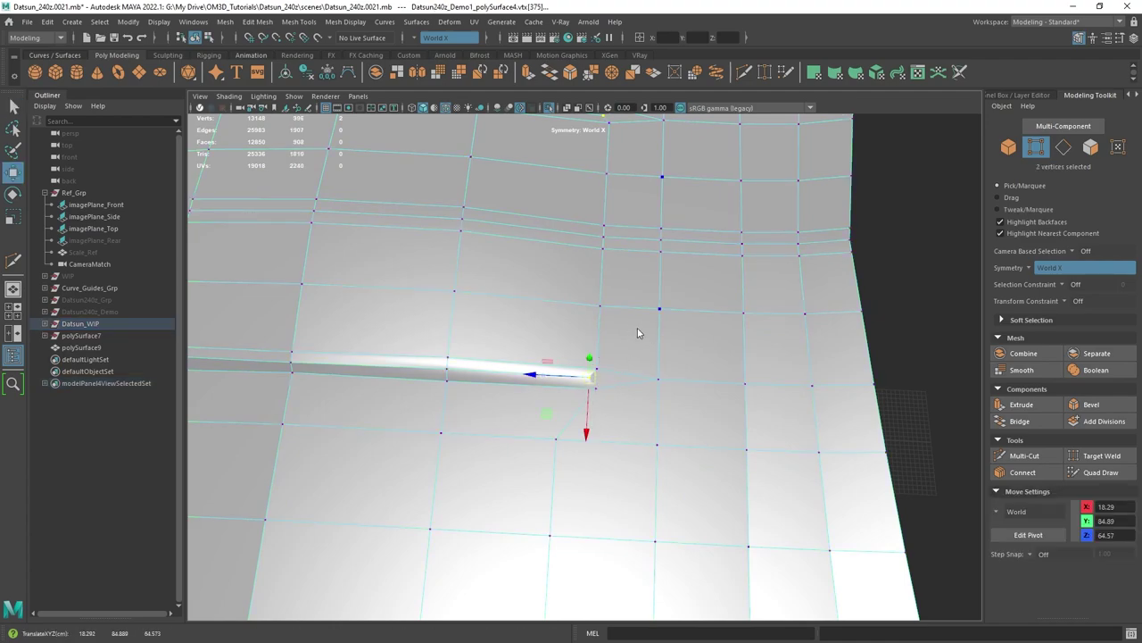
{"action": "right_click_drag", "start_coordinate": [637, 332], "coordinate": [633, 347]}
{"action": "left_click", "coordinate": [633, 348]}
{"action": "left_click_drag", "start_coordinate": [662, 420], "coordinate": [522, 330], "text": "alt"}
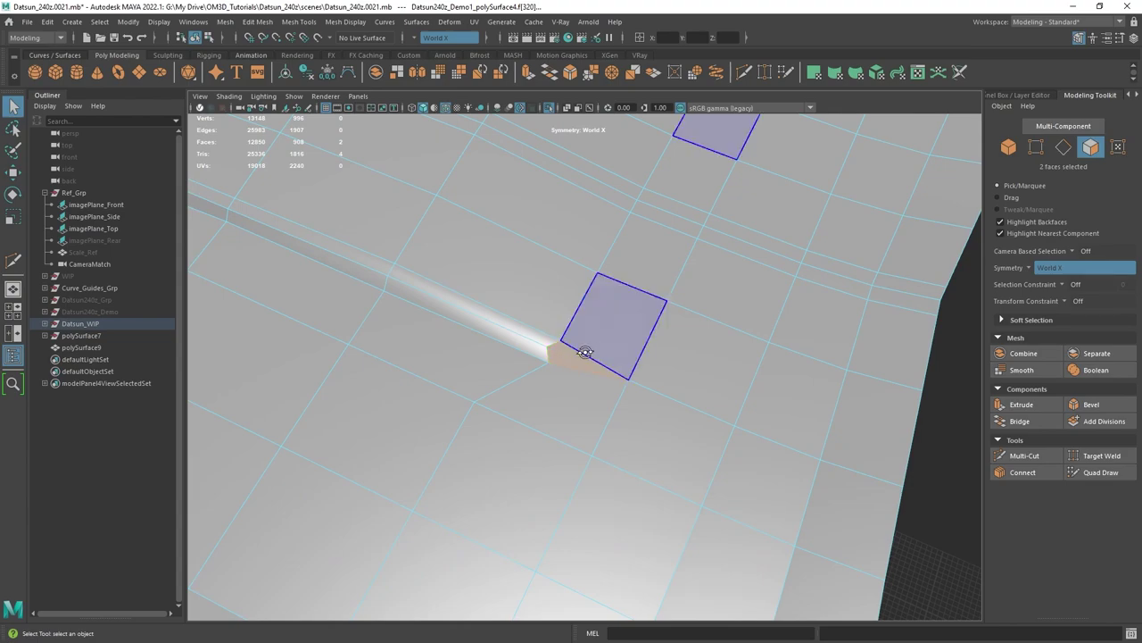
{"action": "left_click_drag", "start_coordinate": [585, 352], "coordinate": [477, 323], "text": "alt"}
{"action": "right_click_drag", "start_coordinate": [468, 294], "coordinate": [468, 260]}
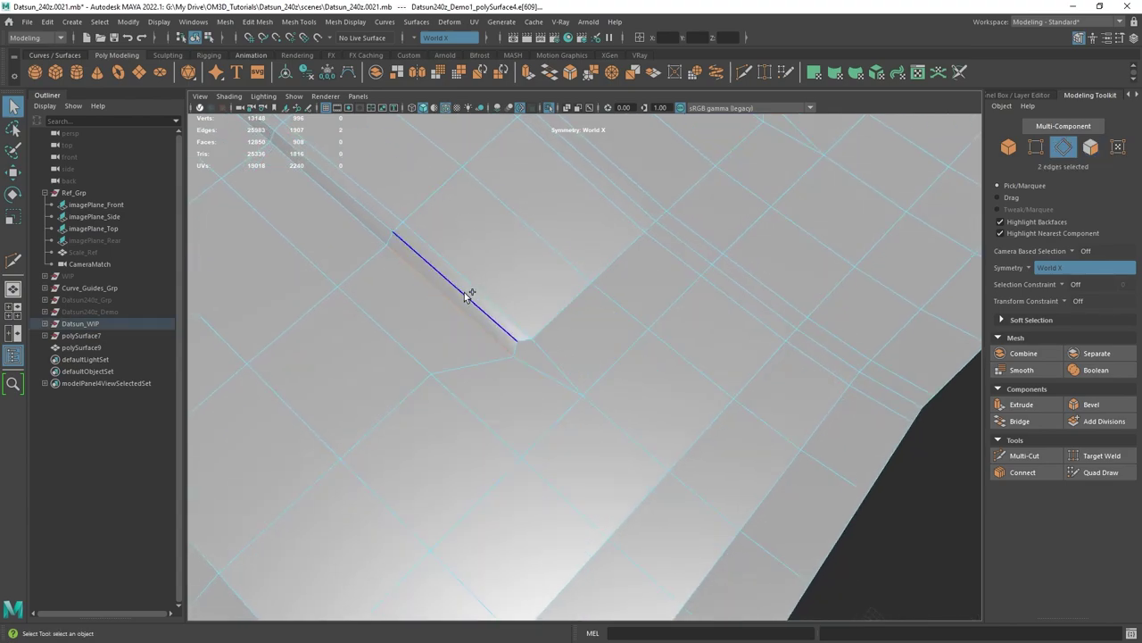
{"action": "right_click_drag", "start_coordinate": [528, 354], "coordinate": [531, 357]}
{"action": "left_click", "coordinate": [533, 356]}
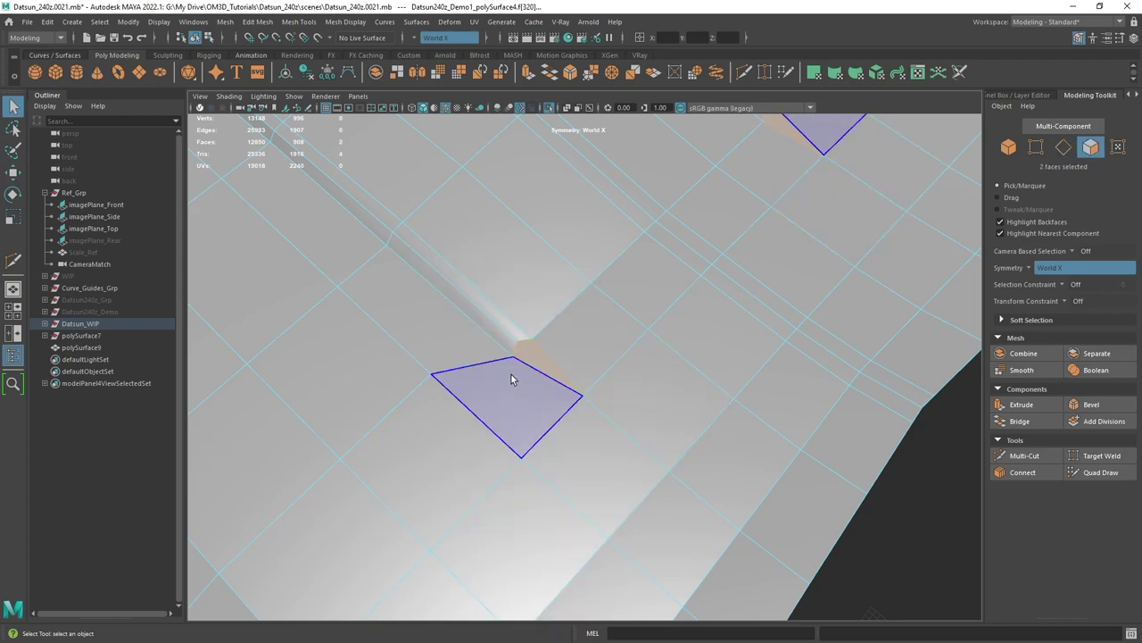
{"action": "left_click", "coordinate": [622, 424]}
{"action": "left_click_drag", "start_coordinate": [622, 423], "coordinate": [628, 531], "text": "alt"}
Inspect the smoothed Datsun_WIP car without wireframe, checking the scoop's tapered rear and front point.
{"action": "key", "text": "3"}
{"action": "key", "text": "F8"}
{"action": "left_click_drag", "start_coordinate": [605, 314], "coordinate": [610, 355], "text": "alt"}
{"action": "left_click", "coordinate": [685, 468]}
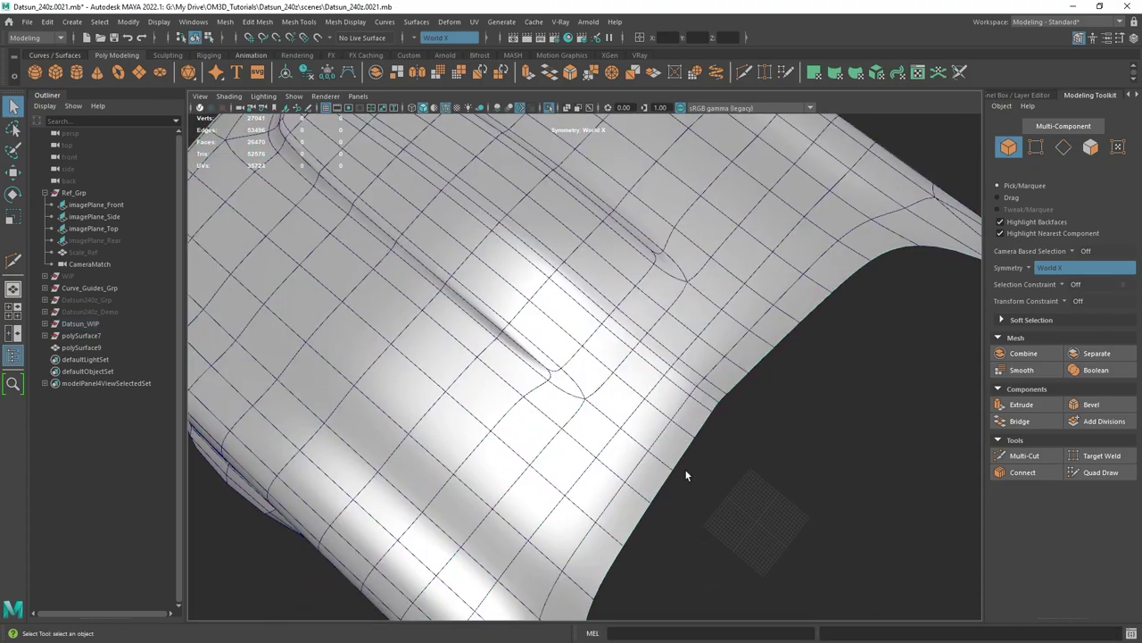
{"action": "key", "text": "alt+5"}
{"action": "mouse_move", "coordinate": [685, 468]}
{"action": "left_mouse_down", "text": "alt"}
{"action": "mouse_move", "coordinate": [640, 469]}
{"action": "mouse_move", "coordinate": [634, 304]}
{"action": "mouse_move", "coordinate": [671, 326]}
{"action": "mouse_move", "coordinate": [691, 294]}
{"action": "mouse_move", "coordinate": [637, 349]}
{"action": "mouse_move", "coordinate": [645, 320]}
{"action": "left_mouse_up", "text": "alt"}
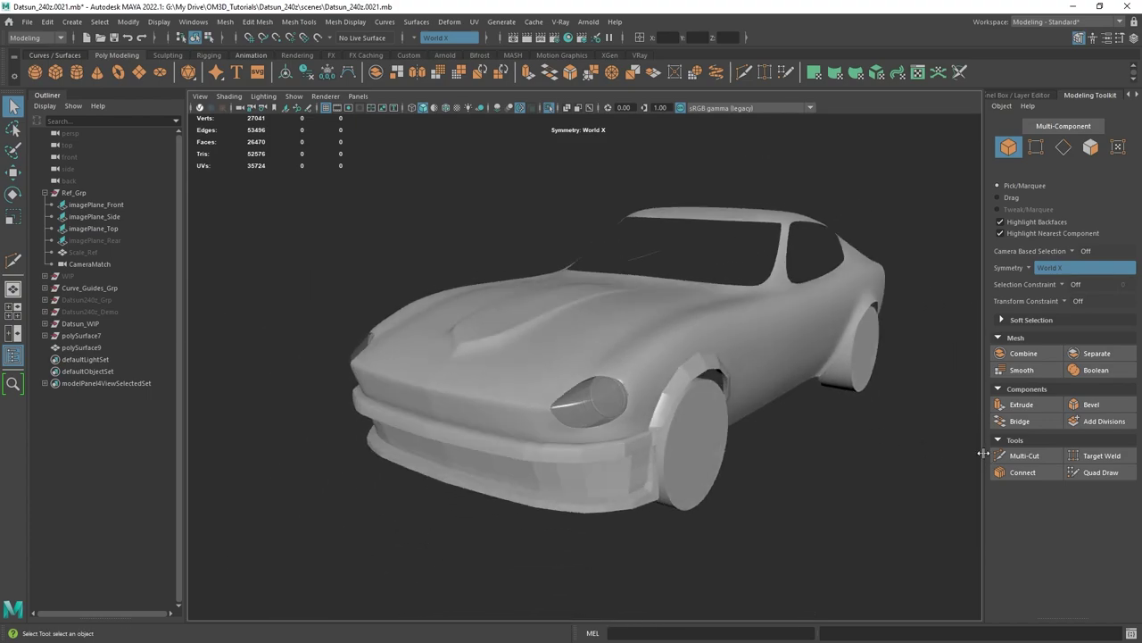
{"action": "left_click_drag", "start_coordinate": [672, 284], "coordinate": [650, 330], "text": "alt"}
{"action": "right_click_drag", "start_coordinate": [650, 329], "coordinate": [696, 345], "text": "alt"}
{"action": "left_click_drag", "start_coordinate": [696, 345], "coordinate": [729, 282], "text": "alt"}
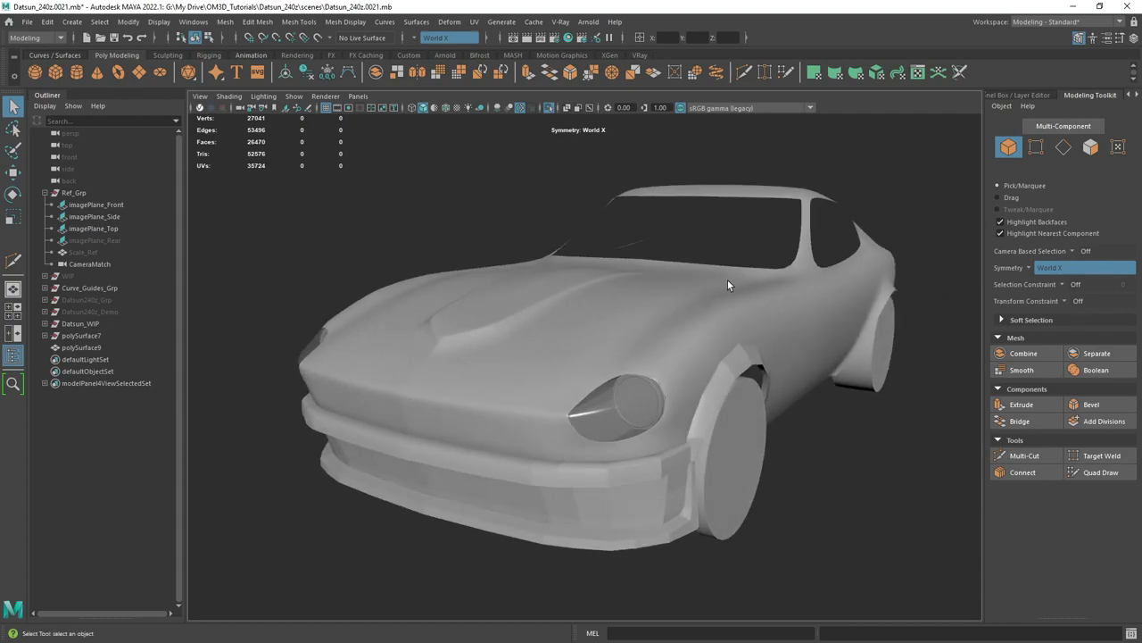
{"action": "right_click_drag", "start_coordinate": [728, 282], "coordinate": [738, 327], "text": "alt"}
{"action": "middle_click_drag", "start_coordinate": [739, 328], "coordinate": [719, 301], "text": "alt"}
{"action": "right_click_drag", "start_coordinate": [719, 301], "coordinate": [711, 298], "text": "alt"}
{"action": "left_click_drag", "start_coordinate": [711, 298], "coordinate": [703, 295], "text": "alt"}
{"action": "right_click_drag", "start_coordinate": [703, 294], "coordinate": [700, 275], "text": "alt"}
{"action": "left_click_drag", "start_coordinate": [701, 275], "coordinate": [696, 321], "text": "alt"}
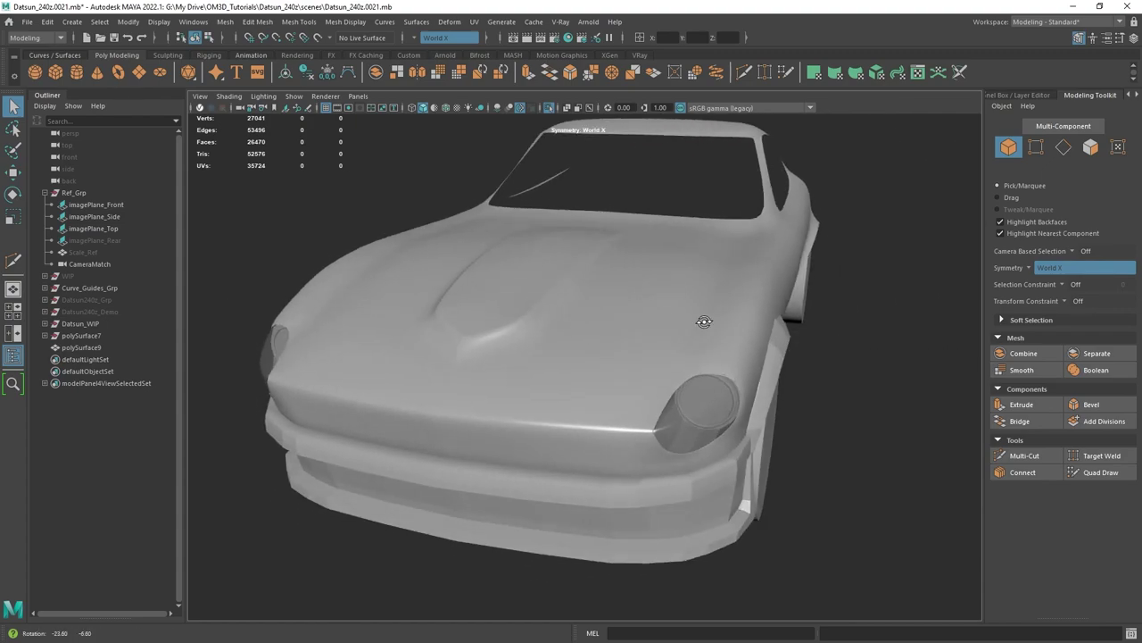
Isolate the polySurface9 body shell and turn off its smooth preview.
{"action": "left_click", "coordinate": [731, 288]}
{"action": "right_click_drag", "start_coordinate": [731, 288], "coordinate": [750, 304], "text": "alt"}
{"action": "left_click_drag", "start_coordinate": [750, 303], "coordinate": [559, 275], "text": "alt"}
{"action": "key", "text": "ctrl+1"}
{"action": "key", "text": "ctrl+1"}
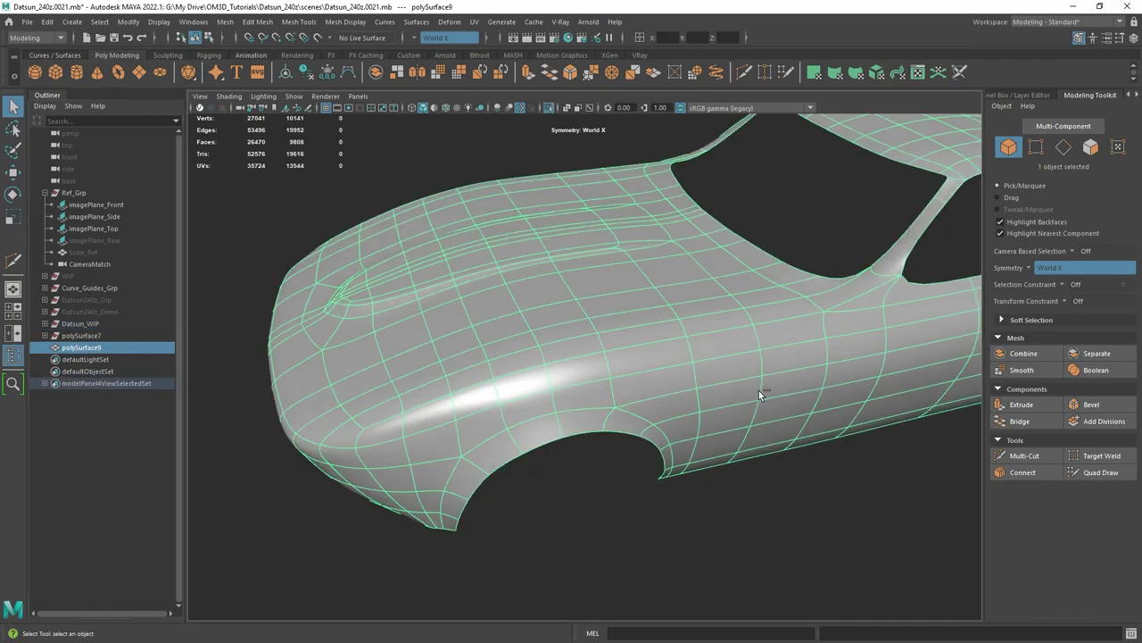
{"action": "key", "text": "1"}
Select the edge loop crossing the body at the scoop's rear end and move it rearward to about Z 60.53.
{"action": "left_click_drag", "start_coordinate": [736, 390], "coordinate": [630, 396], "text": "alt"}
{"action": "middle_click_drag", "start_coordinate": [630, 395], "coordinate": [621, 394], "text": "alt"}
{"action": "left_click_drag", "start_coordinate": [620, 394], "coordinate": [559, 375], "text": "alt"}
{"action": "key", "text": "F10"}
{"action": "double_click", "coordinate": [579, 268]}
{"action": "key", "text": "w"}
{"action": "key", "text": "ctrl+z"}
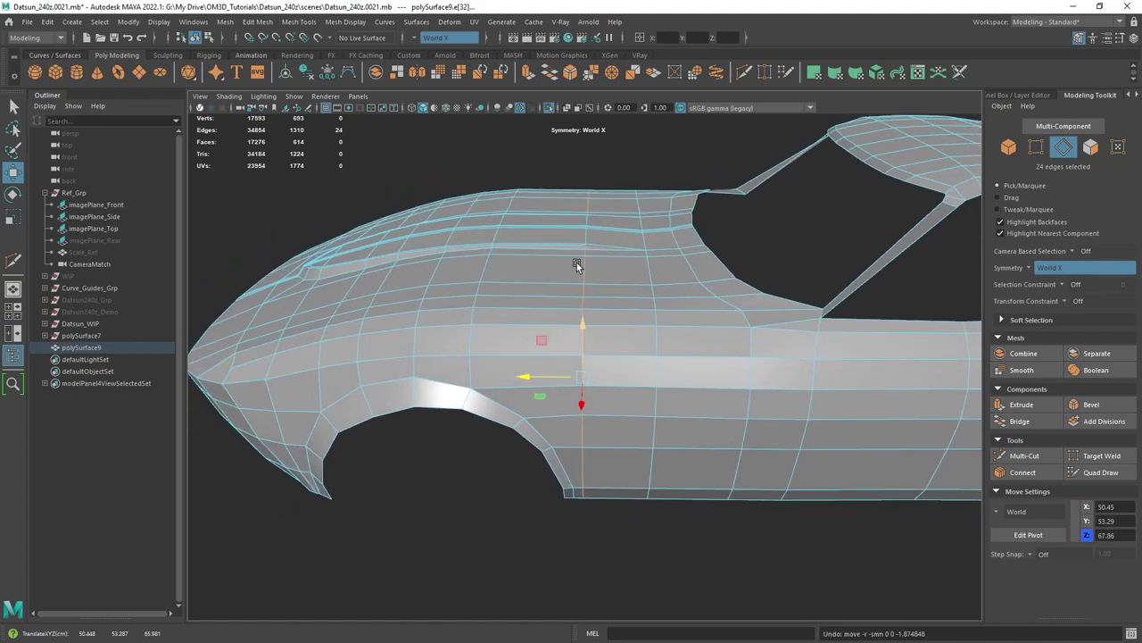
{"action": "left_click_drag", "start_coordinate": [576, 262], "coordinate": [587, 241], "text": "alt"}
{"action": "left_click_drag", "start_coordinate": [635, 315], "coordinate": [565, 355], "text": "alt"}
{"action": "left_click_drag", "start_coordinate": [553, 258], "coordinate": [552, 273], "text": "alt"}
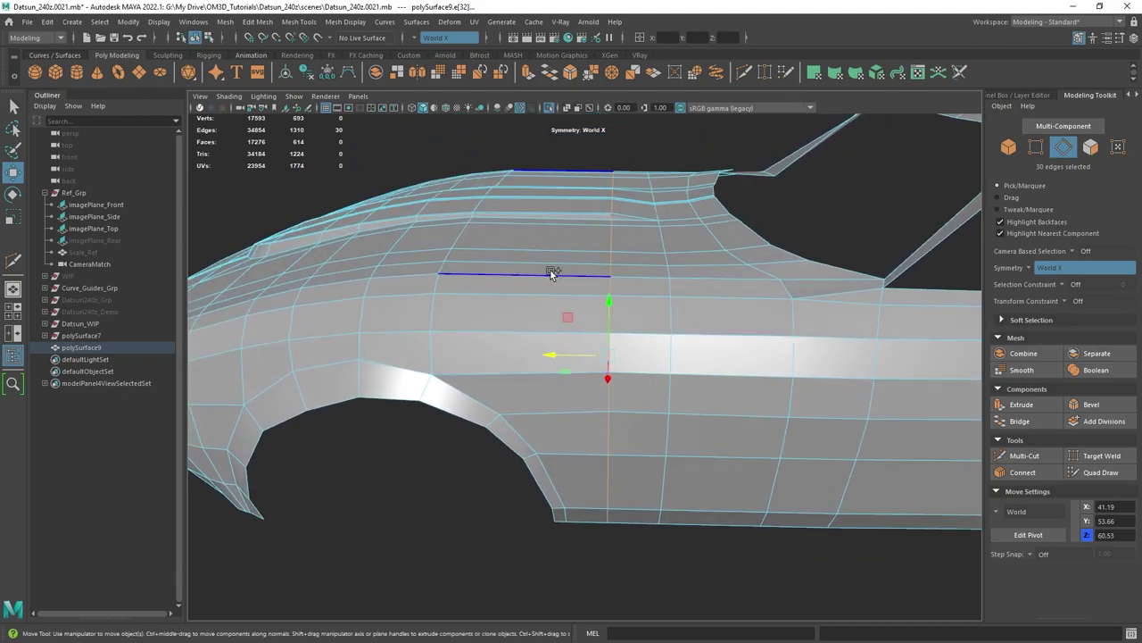
Insert an edge loop with Multi-Cut in the wide strip just ahead of the moved loop, behind the front wheel arch.
{"action": "right_click_drag", "start_coordinate": [518, 274], "coordinate": [519, 275], "text": "shift"}
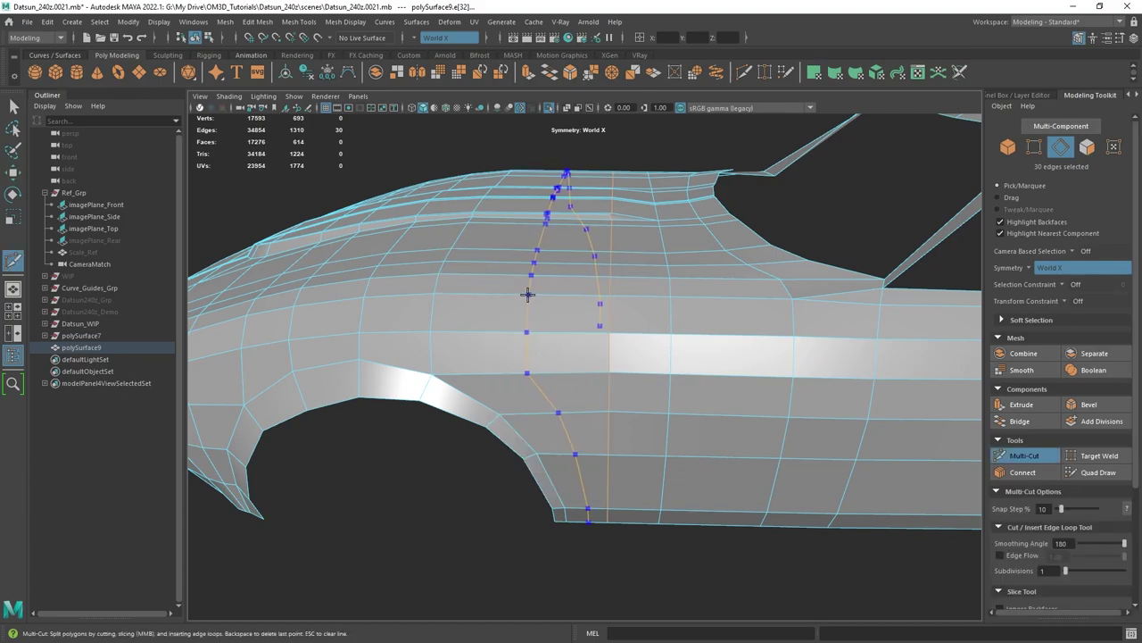
{"action": "key", "text": "Return"}
{"action": "left_click_drag", "start_coordinate": [521, 295], "coordinate": [569, 299], "text": "alt"}
{"action": "left_click_drag", "start_coordinate": [420, 274], "coordinate": [546, 275], "text": "alt"}
Show the model in the camera-match view and hide the Datsun_WIP group to compare polySurface9 with the reference photo.
{"action": "left_click_drag", "start_coordinate": [741, 335], "coordinate": [696, 339], "text": "alt"}
{"action": "right_click_drag", "start_coordinate": [696, 338], "coordinate": [566, 337], "text": "alt"}
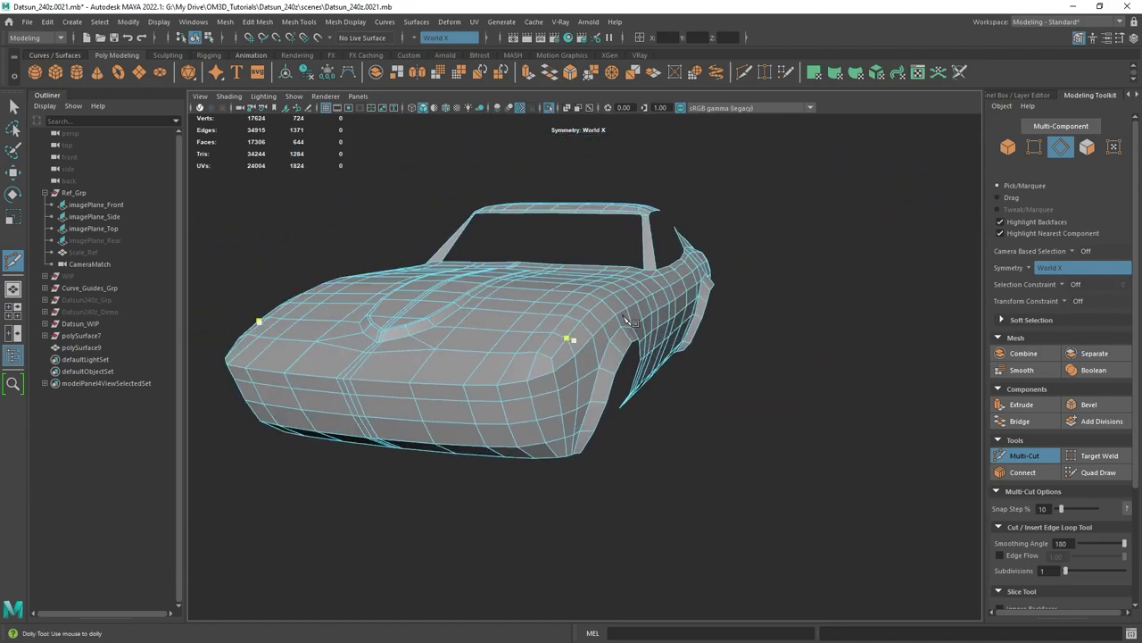
{"action": "left_click_drag", "start_coordinate": [566, 337], "coordinate": [618, 328], "text": "alt"}
{"action": "right_click_drag", "start_coordinate": [617, 329], "coordinate": [619, 355], "text": "alt"}
{"action": "right_click_drag", "start_coordinate": [653, 288], "coordinate": [611, 270], "text": "alt"}
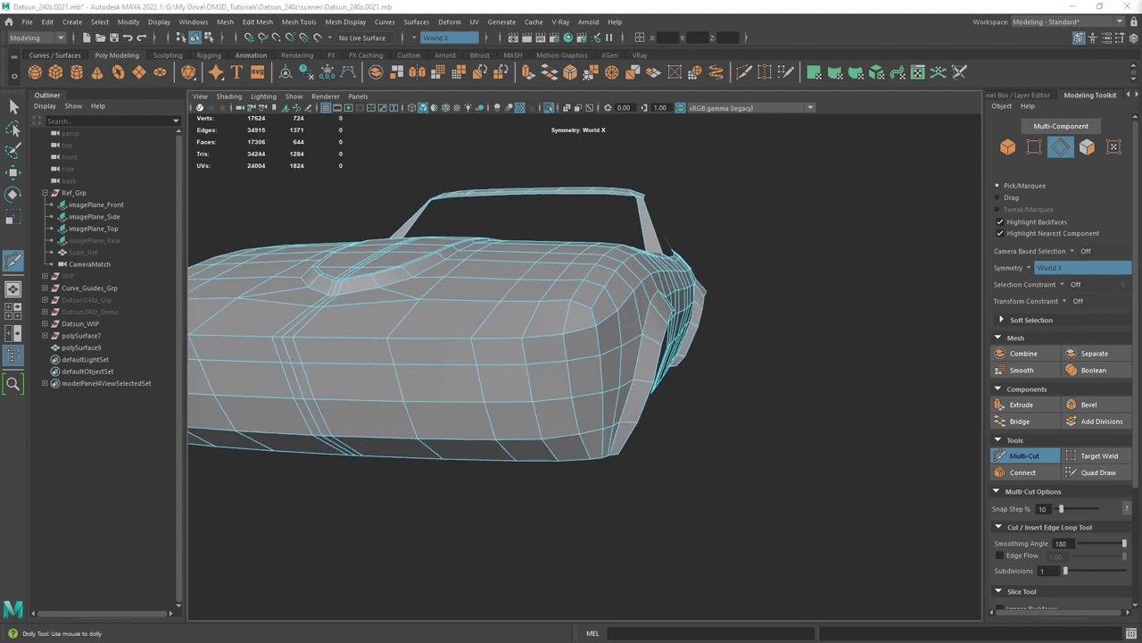
{"action": "left_click_drag", "start_coordinate": [636, 430], "coordinate": [650, 406], "text": "alt"}
{"action": "middle_click_drag", "start_coordinate": [650, 407], "coordinate": [668, 382], "text": "alt"}
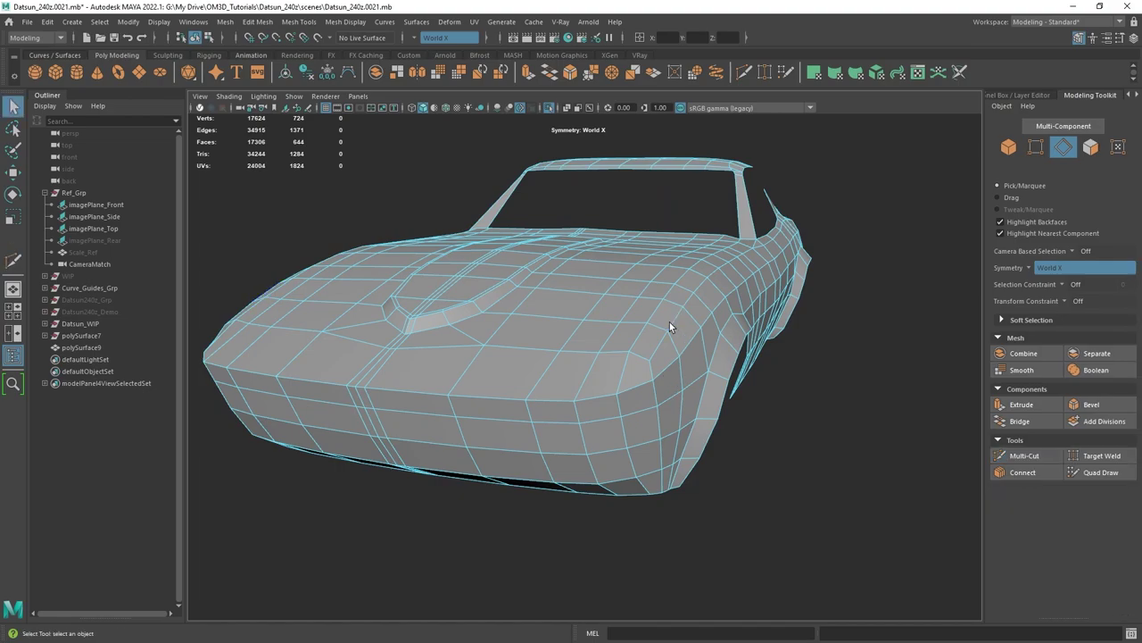
{"action": "key", "text": "space"}
{"action": "key", "text": "space"}
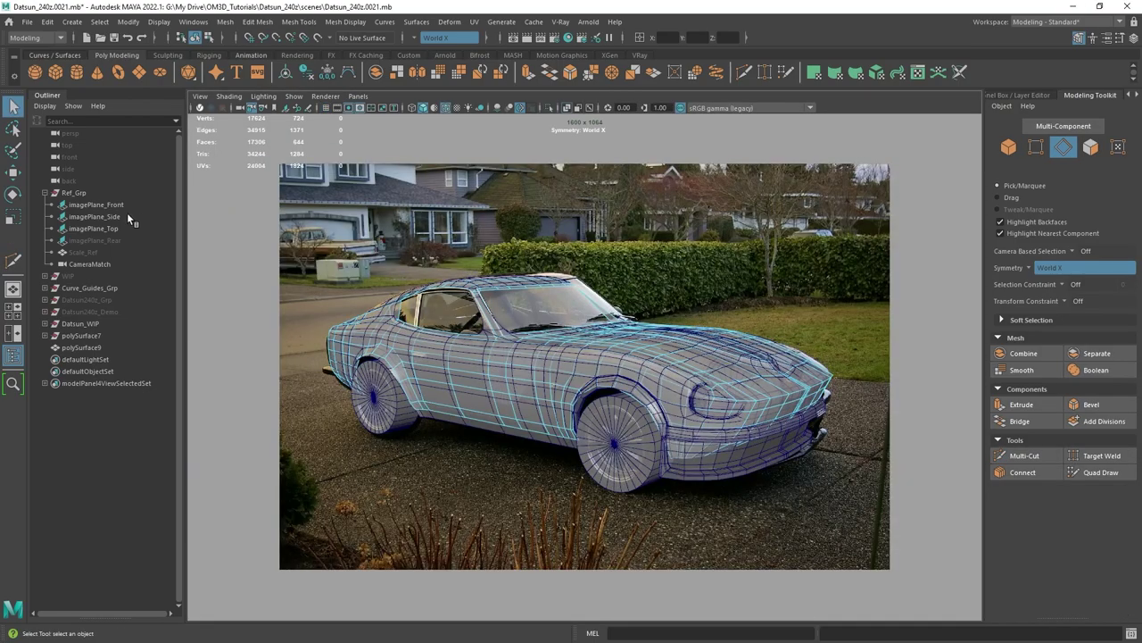
{"action": "left_click", "coordinate": [81, 323]}
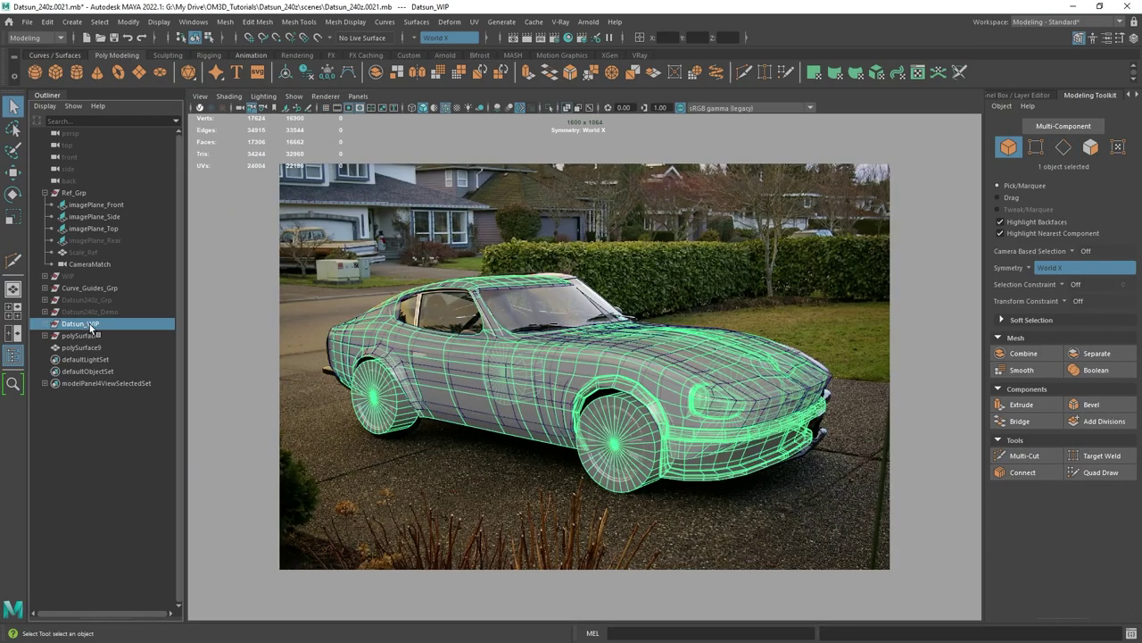
{"action": "key", "text": "ctrl+h"}
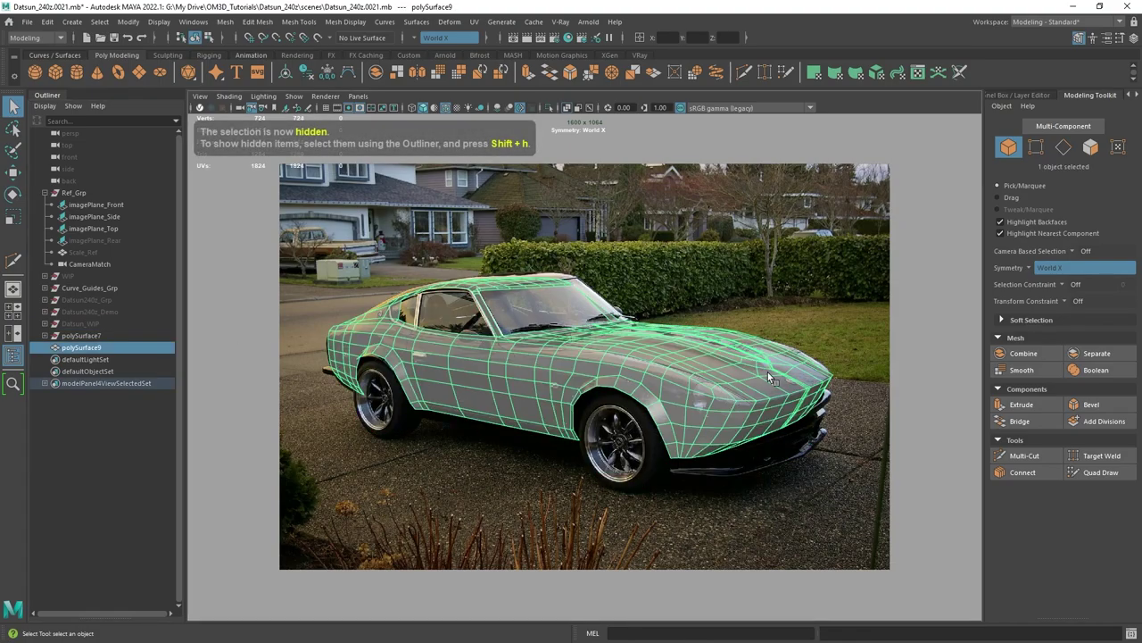
Return to the perspective view and look over the whole polySurface9 body mesh.
{"action": "key", "text": "space"}
{"action": "key", "text": "space"}
{"action": "left_click_drag", "start_coordinate": [845, 231], "coordinate": [801, 326], "text": "alt"}
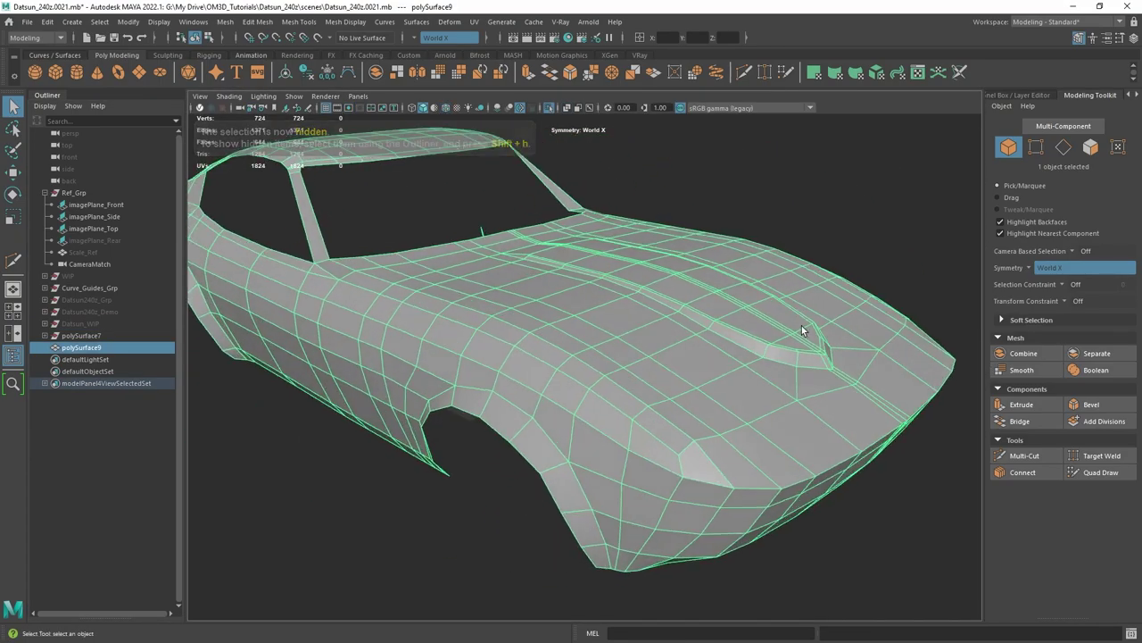
{"action": "scroll", "coordinate": [802, 325], "scroll_direction": "down", "scroll_amount": 3}
{"action": "left_click_drag", "start_coordinate": [723, 298], "coordinate": [608, 366], "text": "alt"}
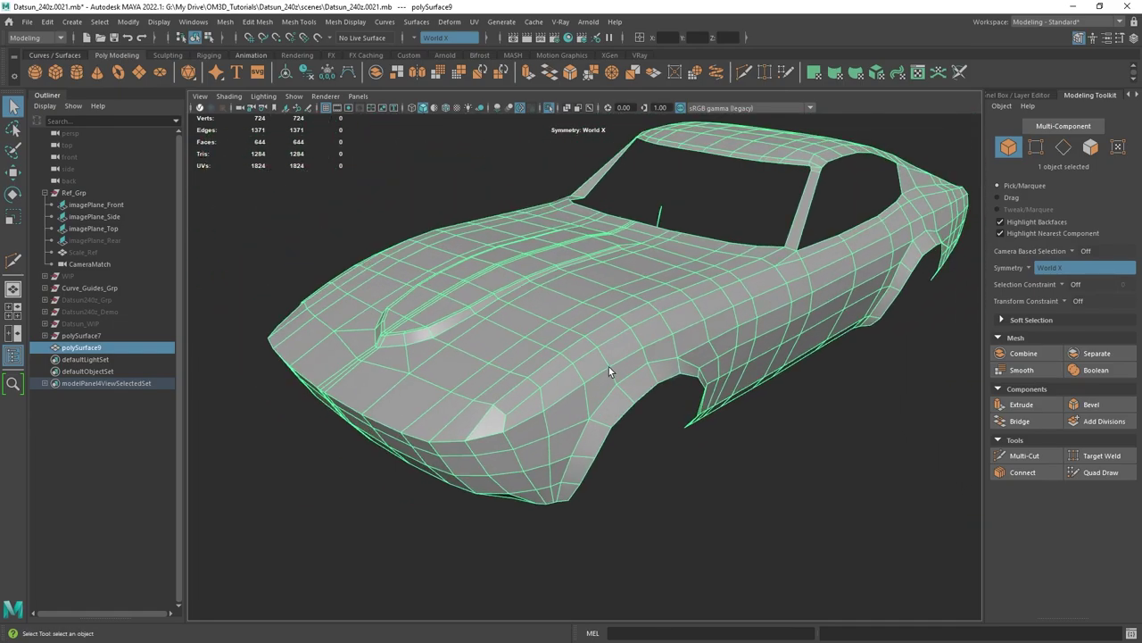
{"action": "right_click_drag", "start_coordinate": [609, 367], "coordinate": [591, 378], "text": "alt"}
{"action": "middle_click_drag", "start_coordinate": [607, 355], "coordinate": [668, 370], "text": "alt"}
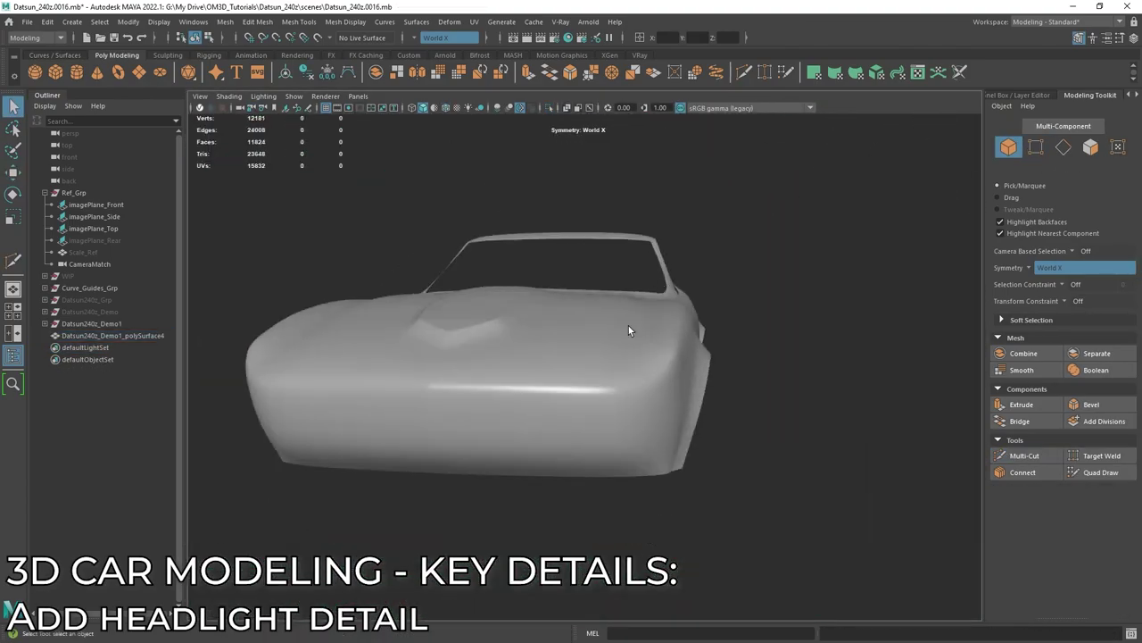
Select the body's headlight faces against the reference photo and undo the last change.
{"action": "left_click", "coordinate": [628, 326]}
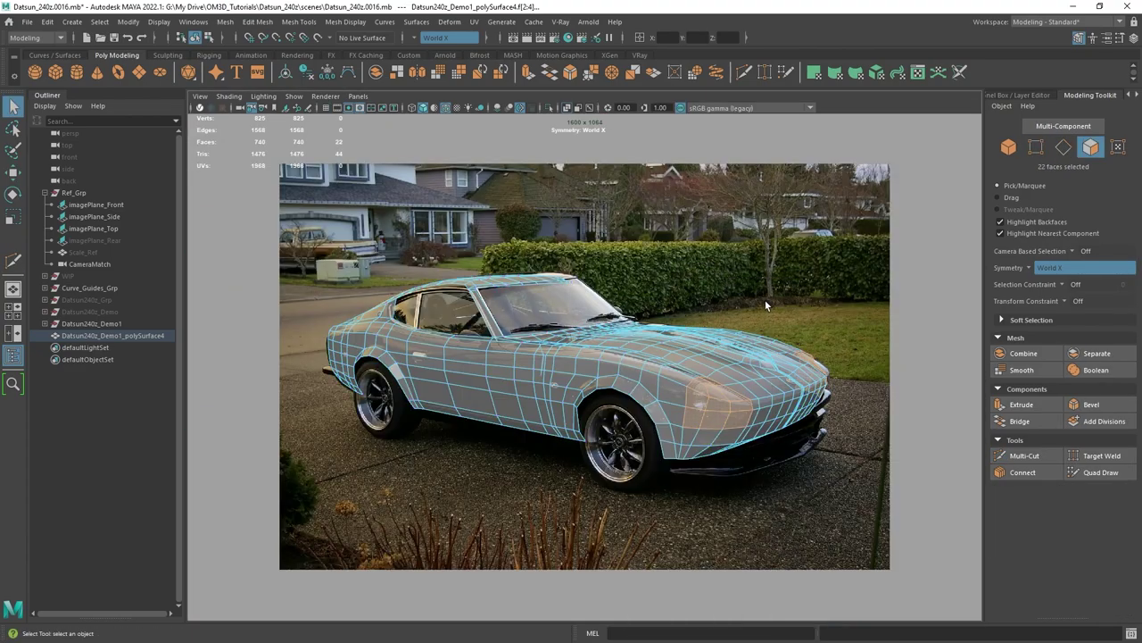
{"action": "left_click", "coordinate": [720, 407]}
{"action": "key", "text": "ctrl+z"}
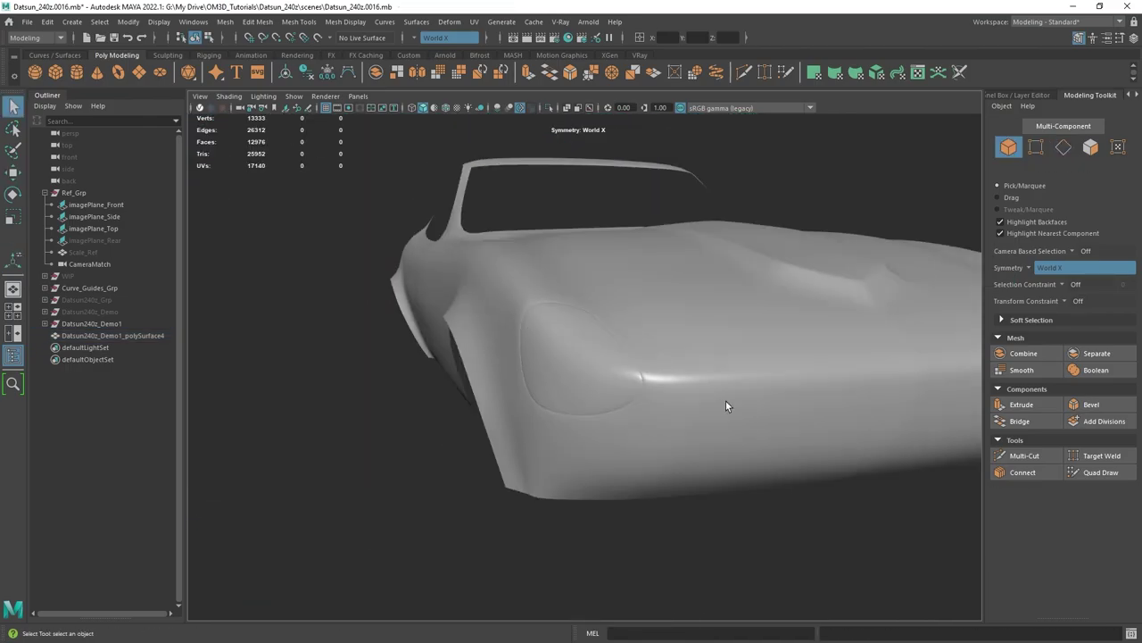
Name the headlight's lens material Mat_Lens_Clear.
{"action": "left_click_drag", "start_coordinate": [726, 400], "coordinate": [675, 431], "text": "alt"}
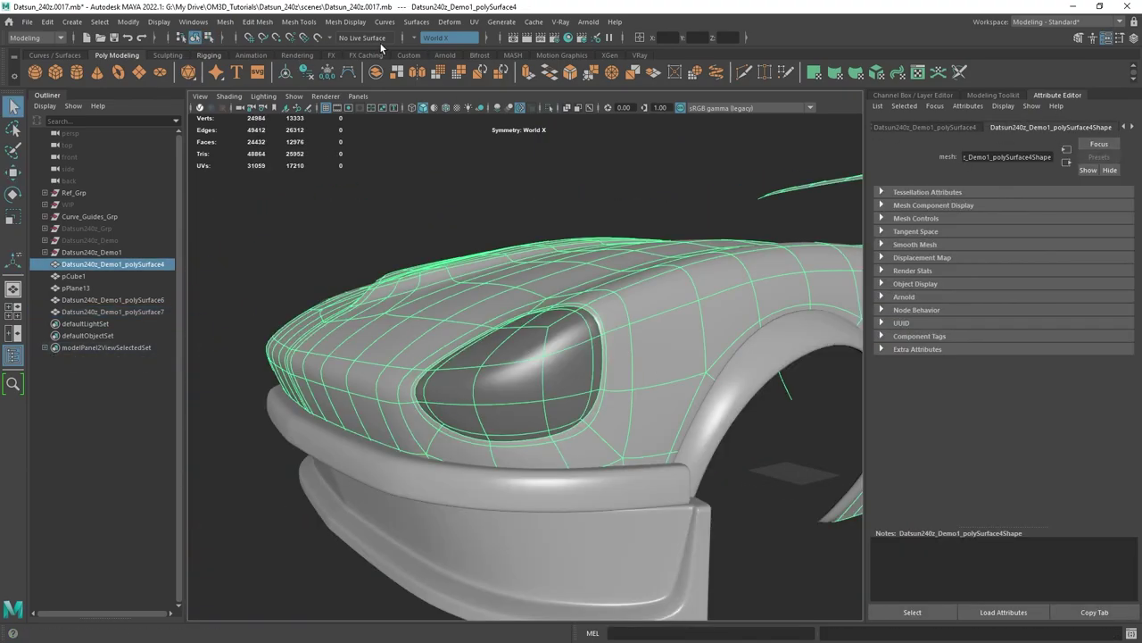
{"action": "left_click_drag", "start_coordinate": [564, 378], "coordinate": [615, 411], "text": "alt"}
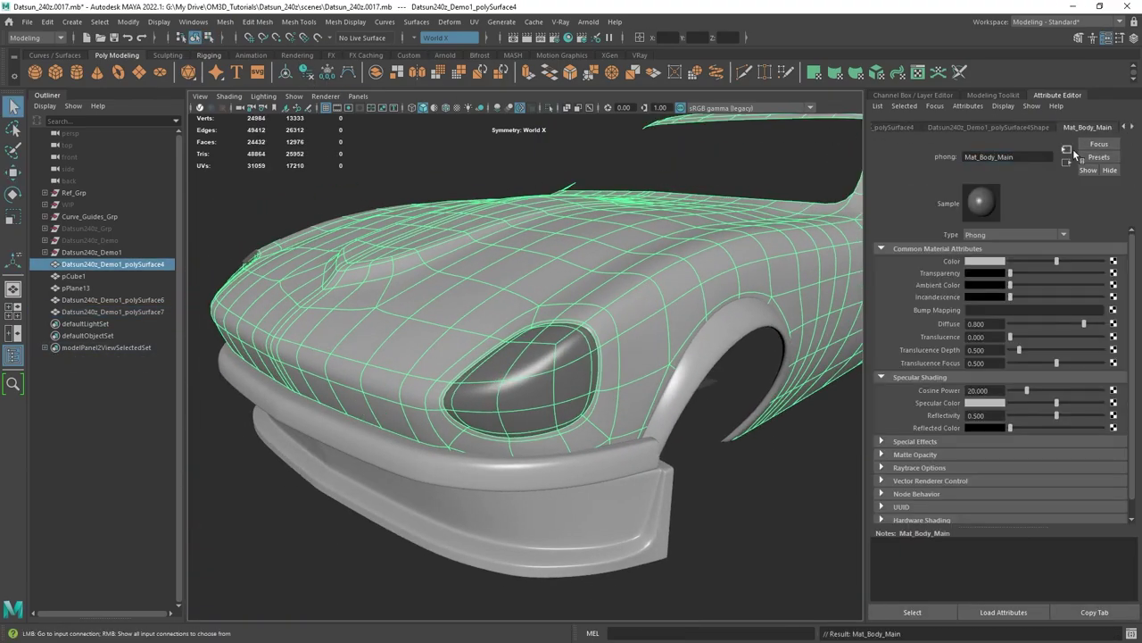
{"action": "type", "text": "Mat_Lens_Clear"}
{"action": "key", "text": "Return"}
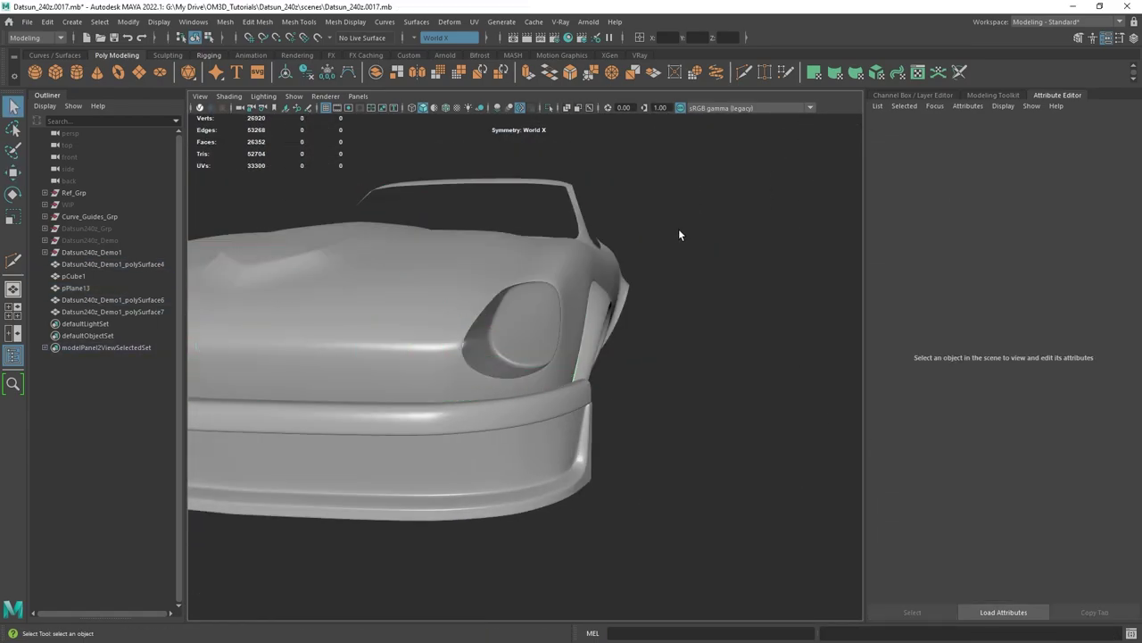
Create a polygon cylinder for the headlight.
{"action": "left_click", "coordinate": [76, 77]}
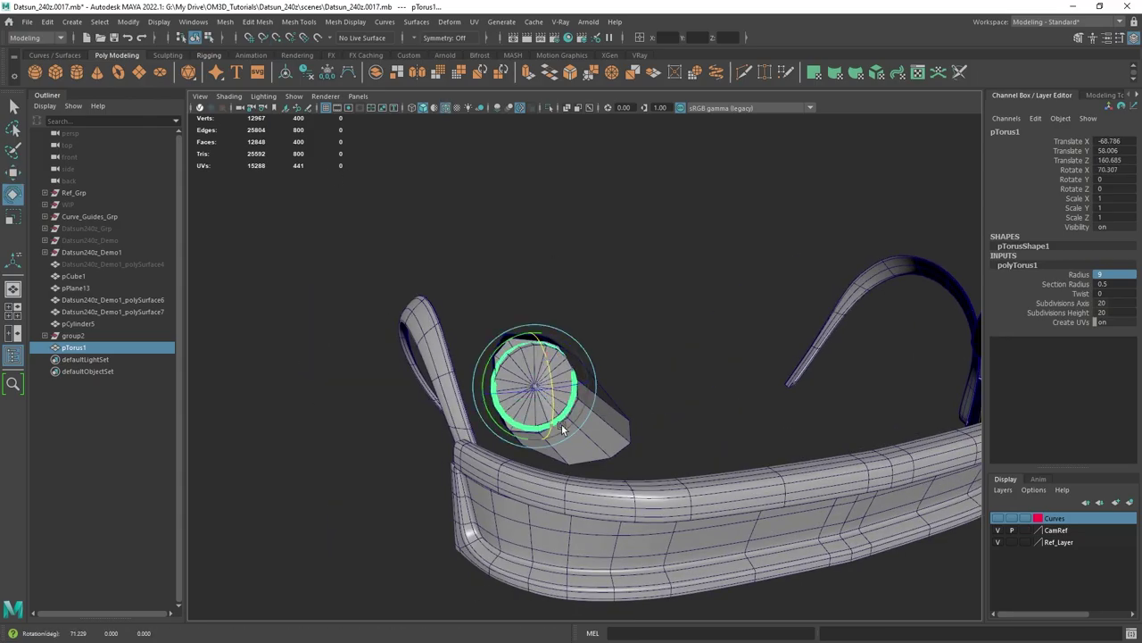
Check the headlight cylinder and ring inside the body's headlight opening, and the body mesh against the reference photo.
{"action": "left_click_drag", "start_coordinate": [679, 303], "coordinate": [759, 331], "text": "alt"}
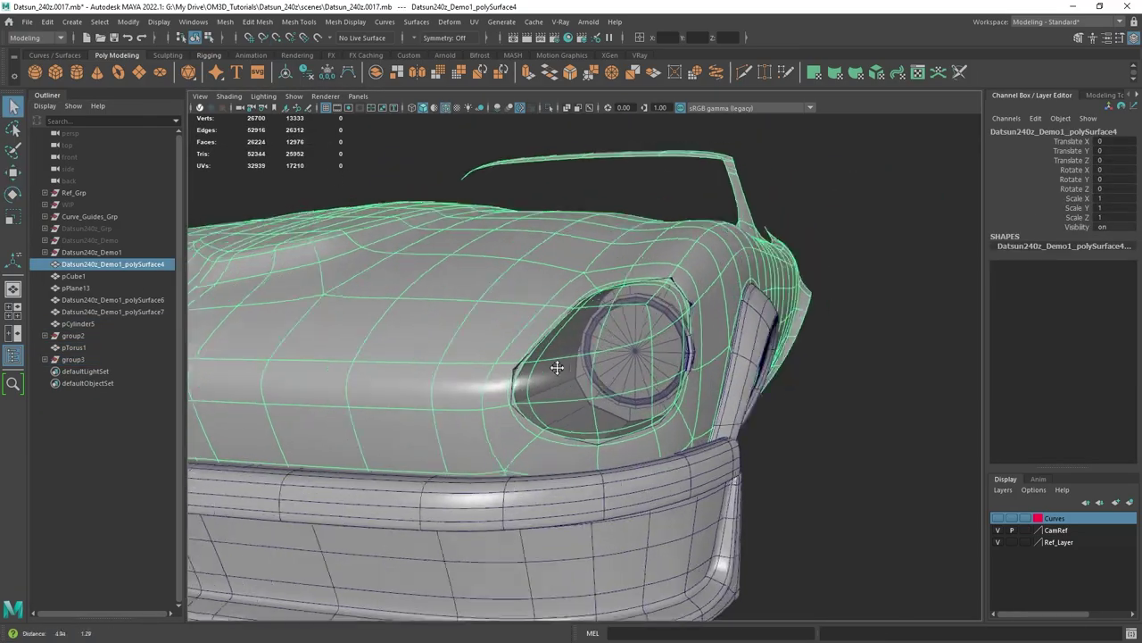
{"action": "left_click_drag", "start_coordinate": [648, 355], "coordinate": [587, 261], "text": "alt"}
{"action": "right_click_drag", "start_coordinate": [588, 261], "coordinate": [590, 268]}
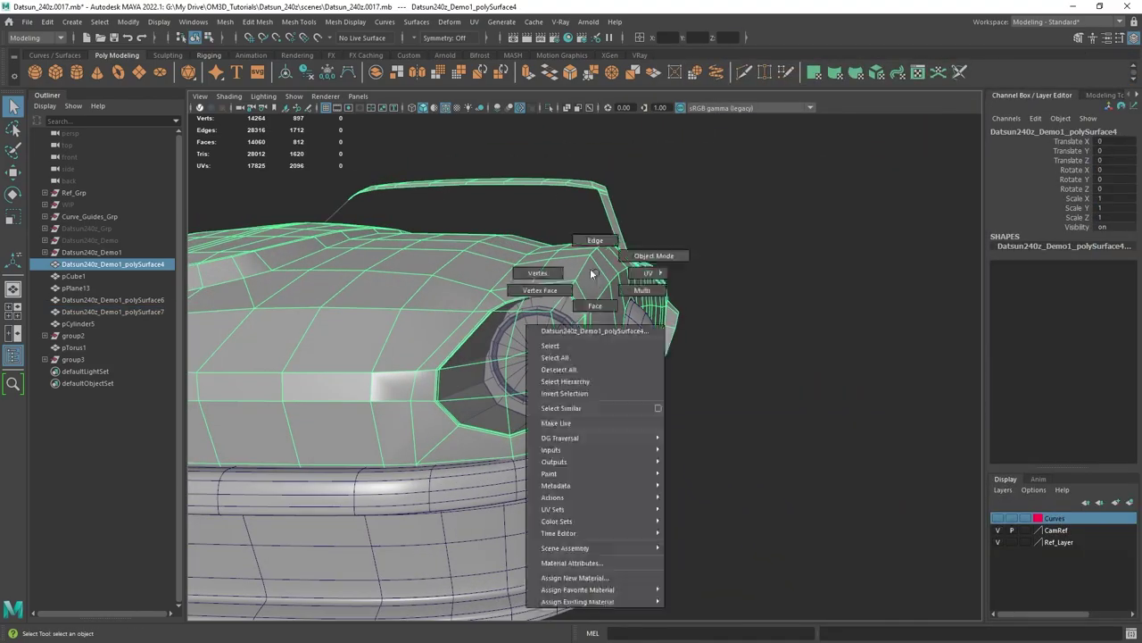
{"action": "right_click_drag", "start_coordinate": [590, 268], "coordinate": [513, 379]}
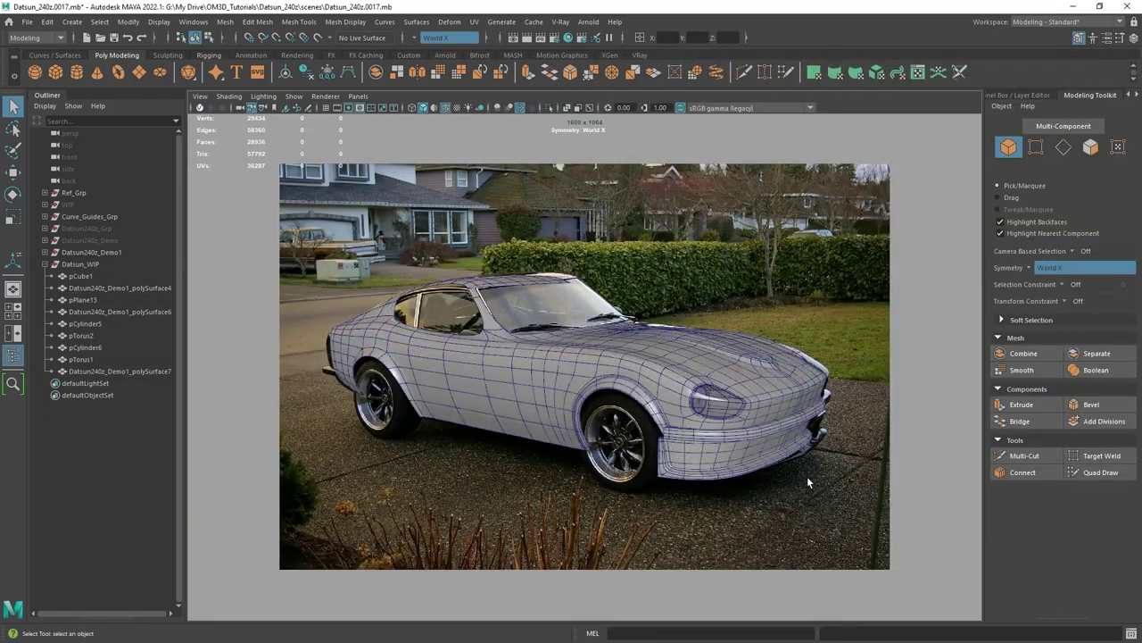
{"action": "left_click", "coordinate": [807, 475]}
{"action": "key", "text": "ctrl+h"}
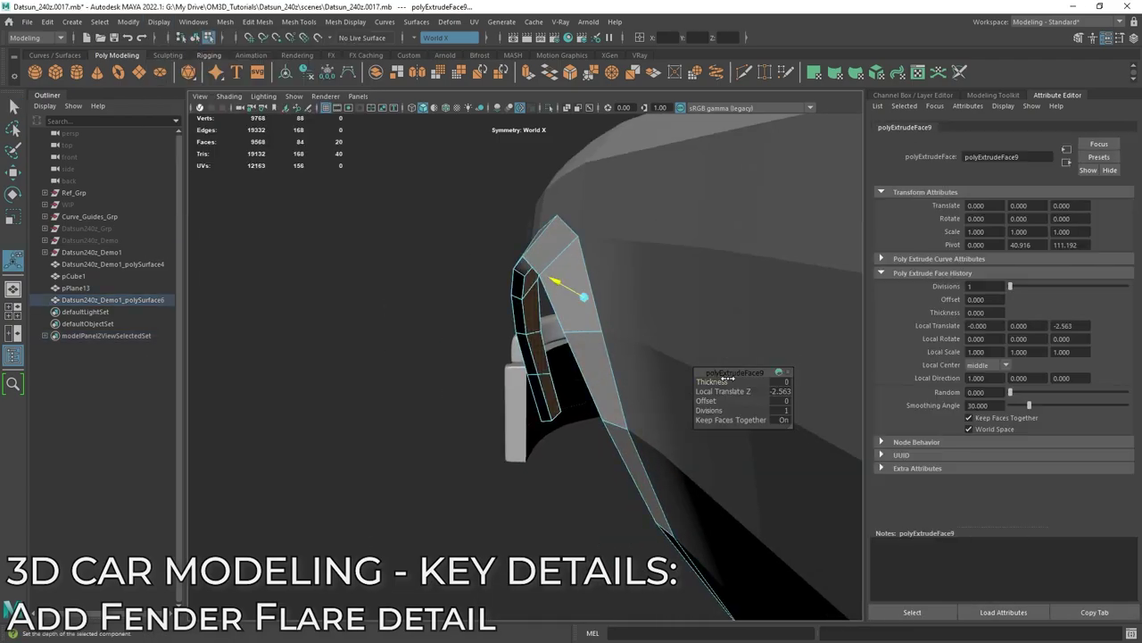
Finish the fender flare's face extrusion at local Z -2.563 and cut the flare strip with Multi-Cut.
{"action": "key", "text": "Return"}
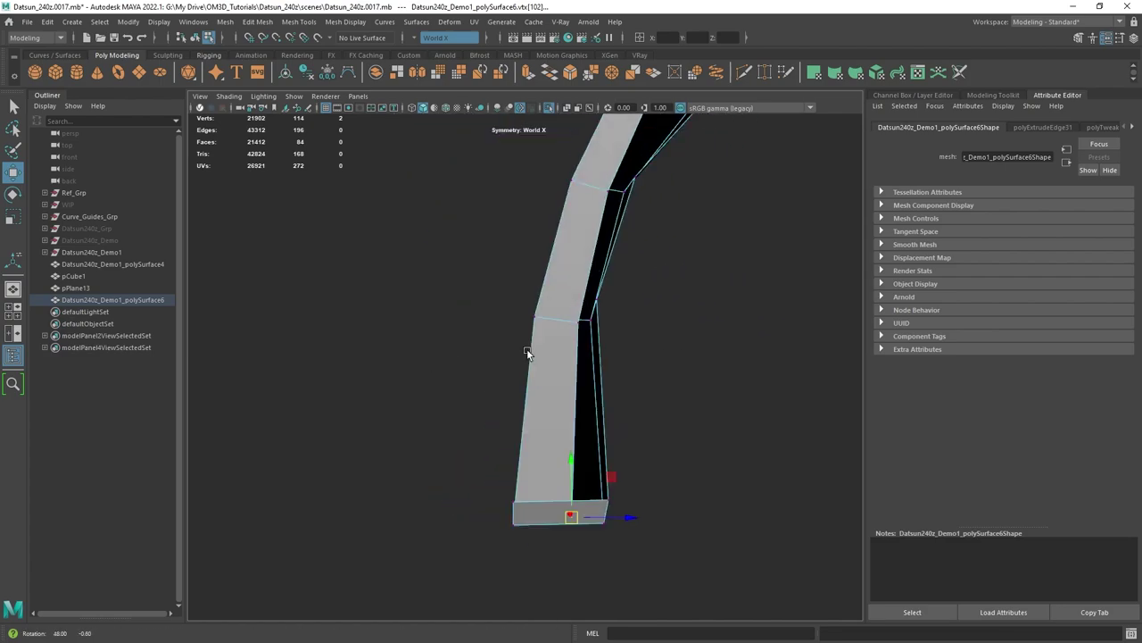
{"action": "key", "text": "ctrl+shift+x"}
{"action": "left_click_drag", "start_coordinate": [616, 349], "coordinate": [652, 419], "text": "alt"}
{"action": "key", "text": "q"}
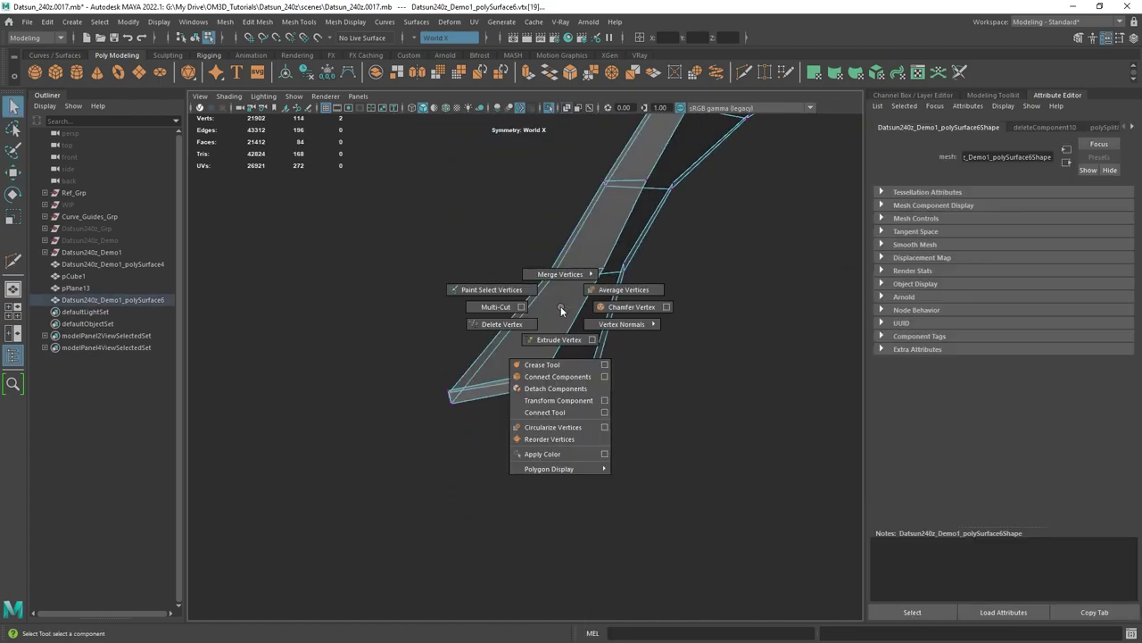
Merge the surplus vertices along the fender flare's inner edge with Target Weld and bring back the surrounding meshes.
{"action": "right_click_drag", "start_coordinate": [561, 309], "coordinate": [561, 274], "text": "shift"}
{"action": "left_click_drag", "start_coordinate": [561, 303], "coordinate": [580, 375], "text": "alt"}
{"action": "left_click_drag", "start_coordinate": [535, 467], "coordinate": [585, 479]}
{"action": "left_click_drag", "start_coordinate": [585, 375], "coordinate": [551, 313], "text": "alt"}
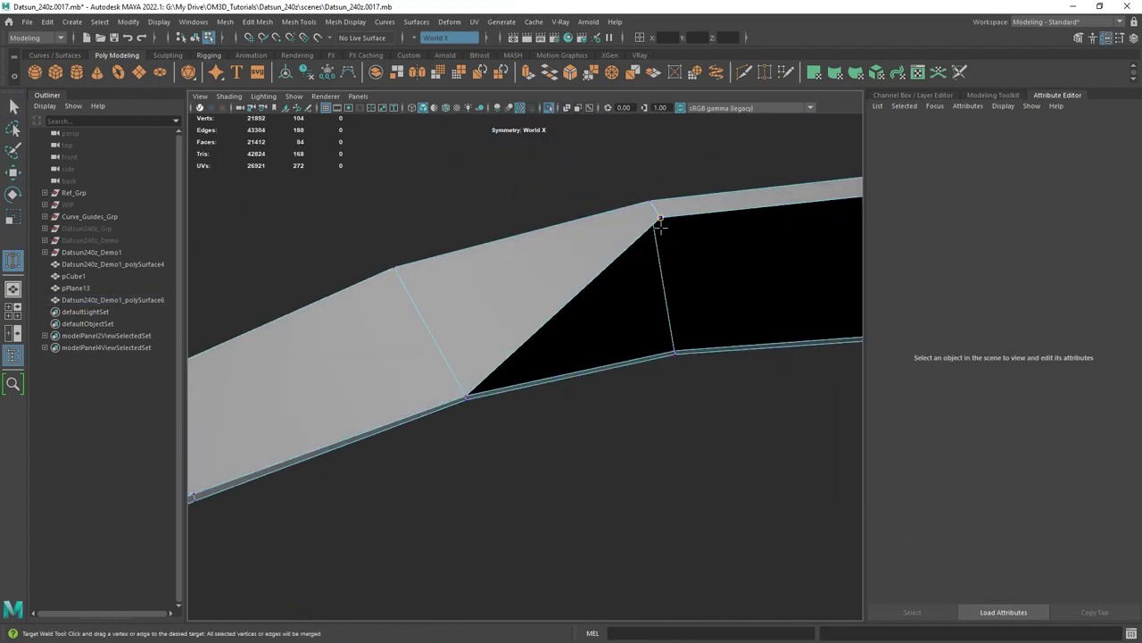
{"action": "left_click_drag", "start_coordinate": [716, 389], "coordinate": [648, 377], "text": "alt"}
{"action": "left_click_drag", "start_coordinate": [648, 377], "coordinate": [572, 378]}
{"action": "key", "text": "q"}
{"action": "key", "text": "F8"}
{"action": "key", "text": "ctrl+1"}
Extrude an edge loop of the fender flare above the wheel arch and preview the flare smoothed.
{"action": "left_click_drag", "start_coordinate": [581, 328], "coordinate": [651, 312], "text": "alt"}
{"action": "right_click_drag", "start_coordinate": [652, 312], "coordinate": [652, 277]}
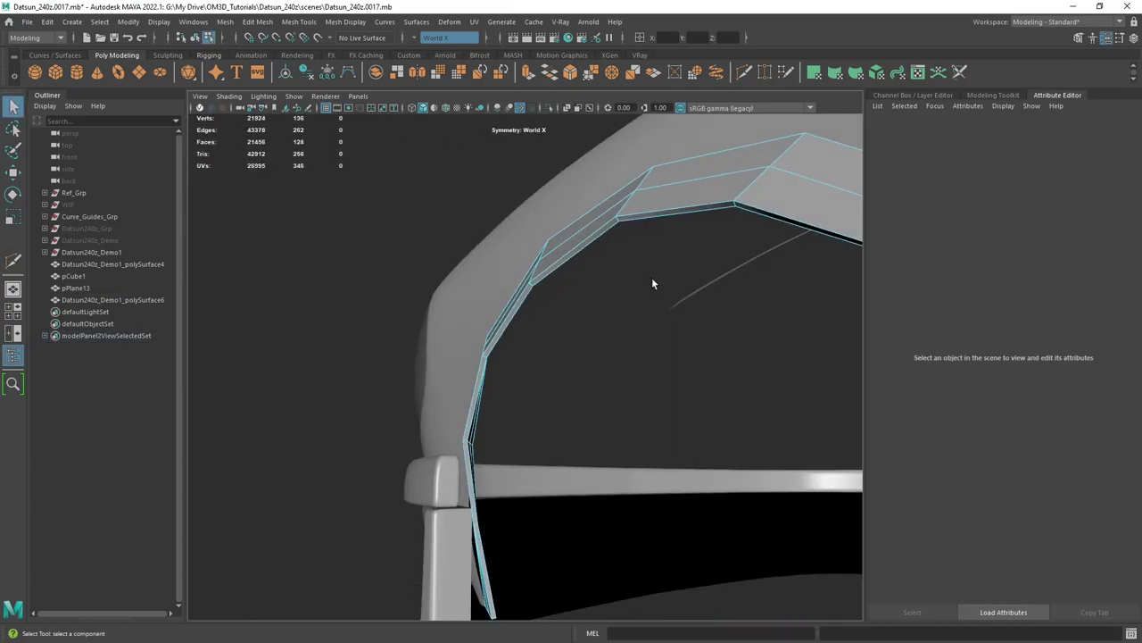
{"action": "left_click_drag", "start_coordinate": [652, 276], "coordinate": [607, 339], "text": "alt"}
{"action": "double_click", "coordinate": [742, 443]}
{"action": "key", "text": "ctrl+e"}
{"action": "left_click_drag", "start_coordinate": [580, 257], "coordinate": [592, 382]}
{"action": "key", "text": "w"}
{"action": "key", "text": "3"}
Select an edge loop on the unsmoothed fender flare for moving and compare the flare with the reference photos.
{"action": "right_click_drag", "start_coordinate": [591, 381], "coordinate": [592, 344]}
{"action": "key", "text": "1"}
{"action": "left_click_drag", "start_coordinate": [592, 348], "coordinate": [571, 419], "text": "alt"}
{"action": "double_click", "coordinate": [594, 446]}
{"action": "key", "text": "w"}
{"action": "key", "text": "alt+Tab"}
{"action": "scroll", "coordinate": [564, 504], "scroll_direction": "up", "scroll_amount": 8}
{"action": "key", "text": "alt+Tab"}
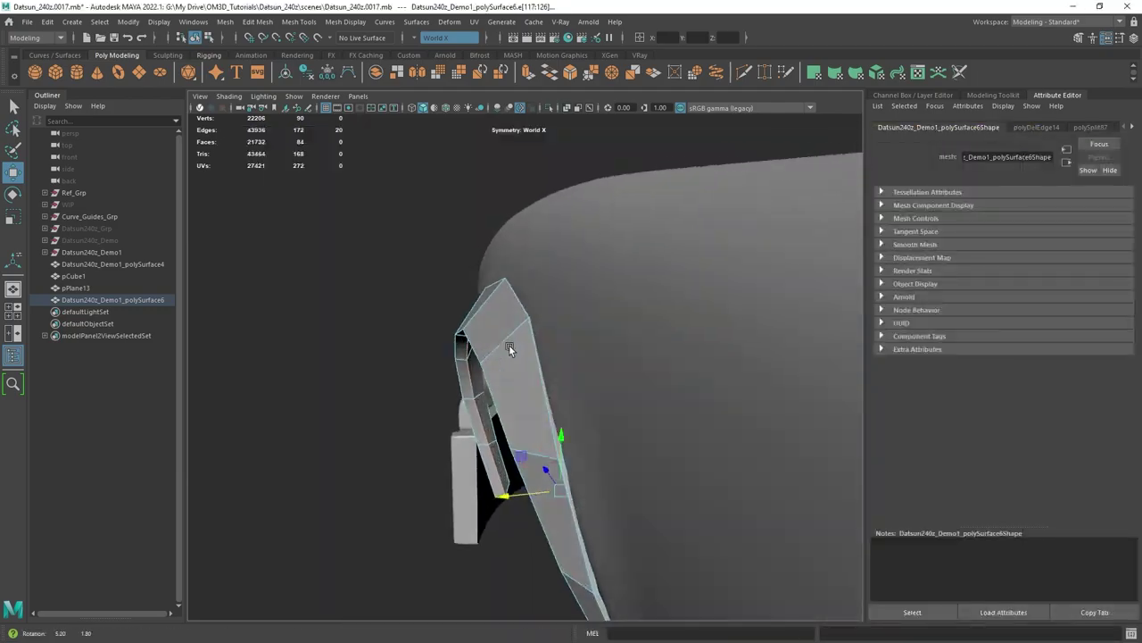
Insert an edge loop around the fender flare and select a full loop on it for moving.
{"action": "right_click_drag", "start_coordinate": [509, 345], "coordinate": [527, 352], "text": "shift"}
{"action": "left_click", "coordinate": [527, 351], "text": "ctrl"}
{"action": "key", "text": "q"}
{"action": "left_click_drag", "start_coordinate": [527, 351], "coordinate": [517, 423], "text": "alt"}
{"action": "double_click", "coordinate": [539, 476]}
{"action": "key", "text": "w"}
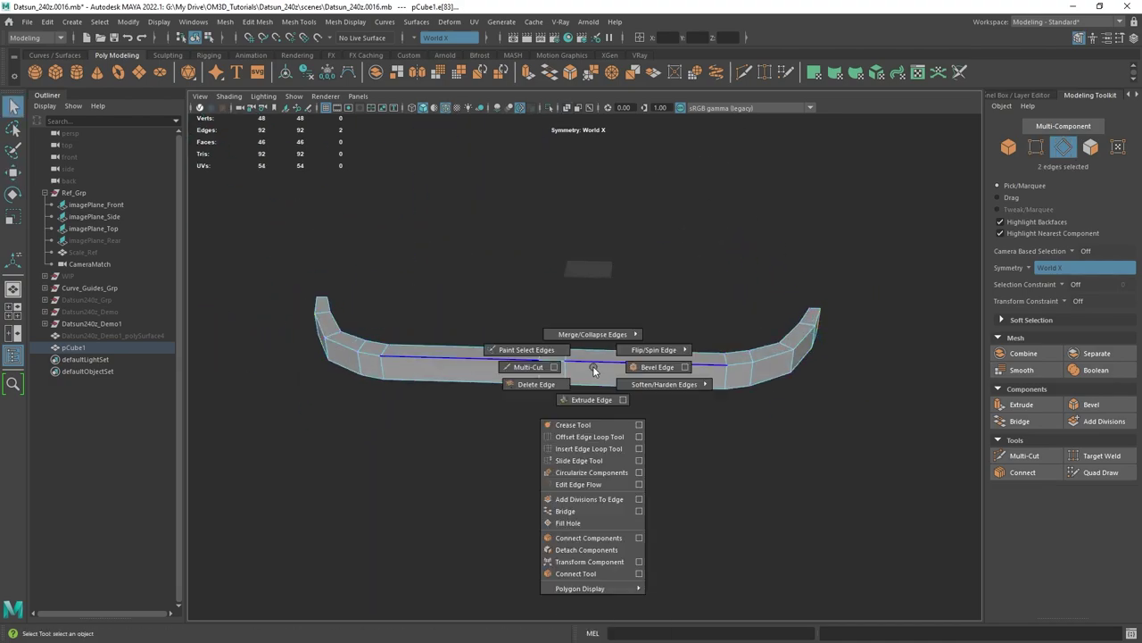
Shift the vertical edge loops across the front bumper pCube1 sideways and hide the body mesh to isolate the bumper.
{"action": "right_click", "coordinate": [635, 349], "text": "shift"}
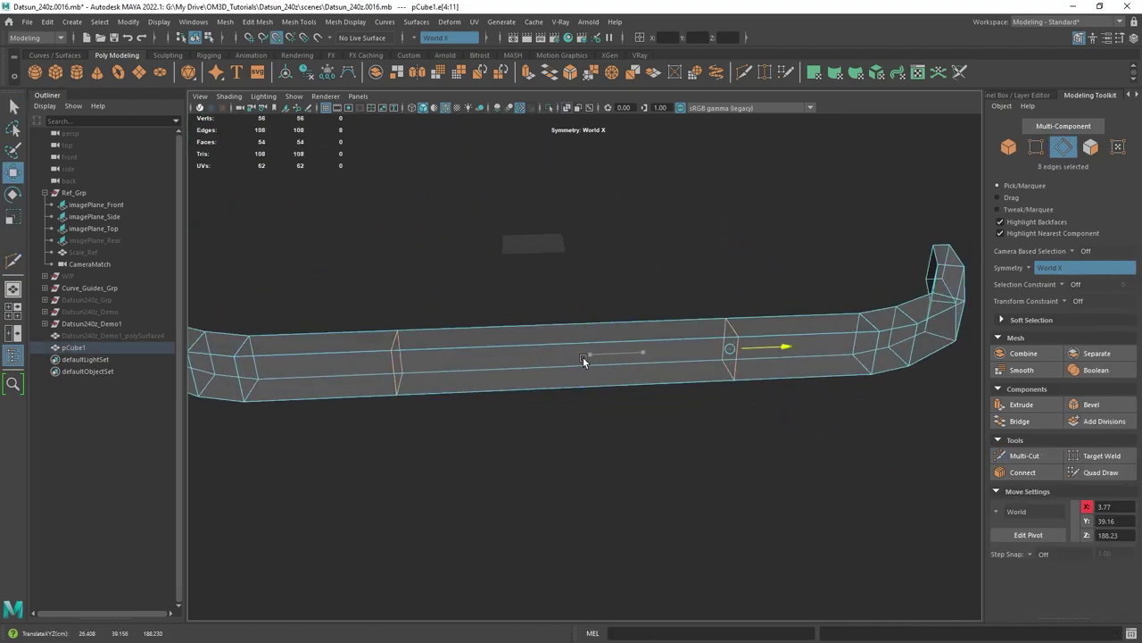
{"action": "left_click_drag", "start_coordinate": [588, 410], "coordinate": [589, 412]}
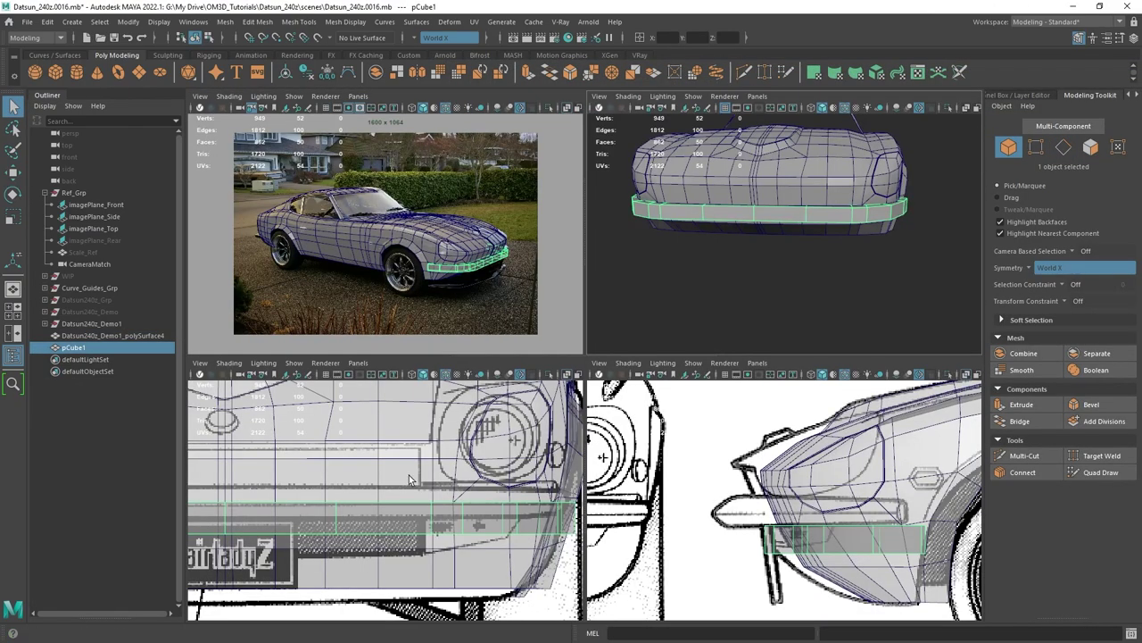
{"action": "key", "text": "ctrl+h"}
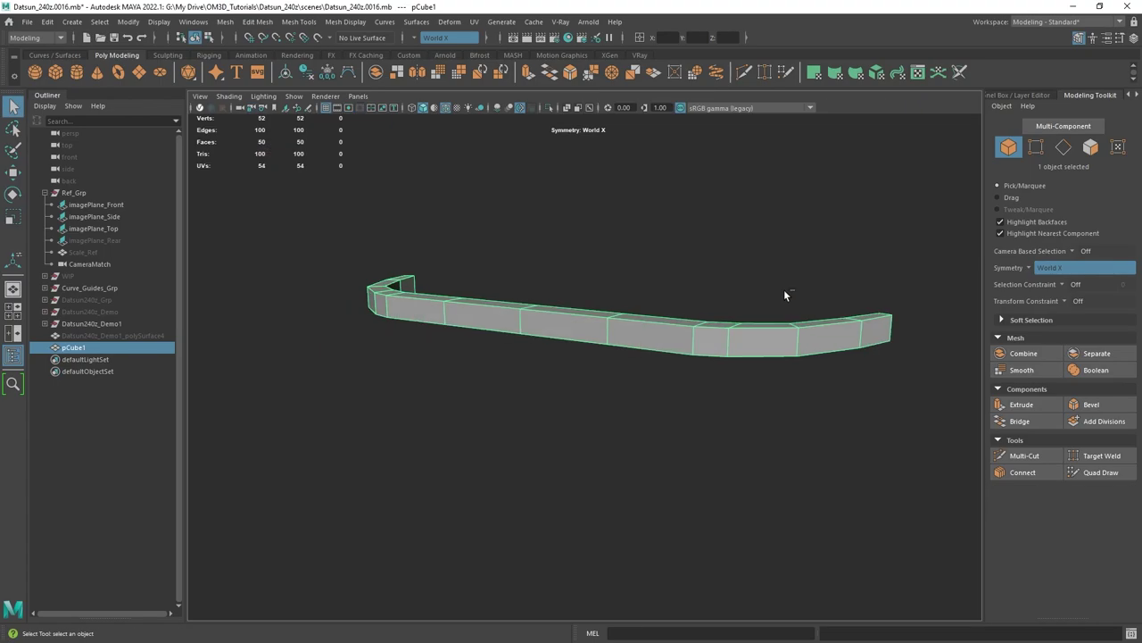
{"action": "right_click", "coordinate": [587, 318]}
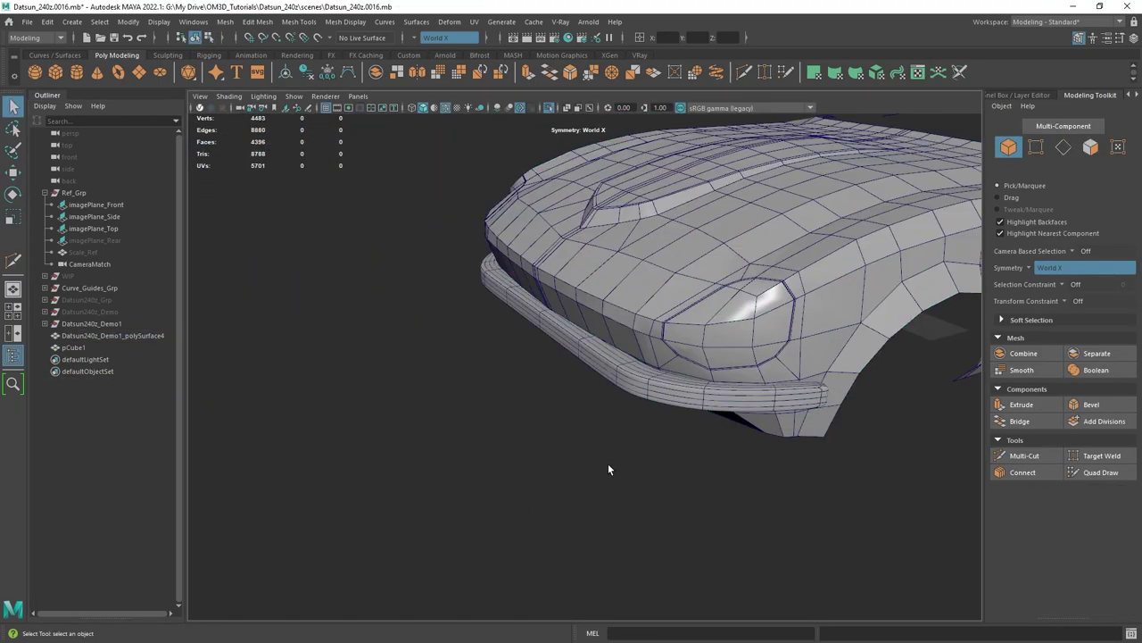
Adjust the vertices around the smoothed bumper's corner and compare its shape with the black 240Z reference photo.
{"action": "left_click_drag", "start_coordinate": [607, 467], "coordinate": [647, 300], "text": "alt"}
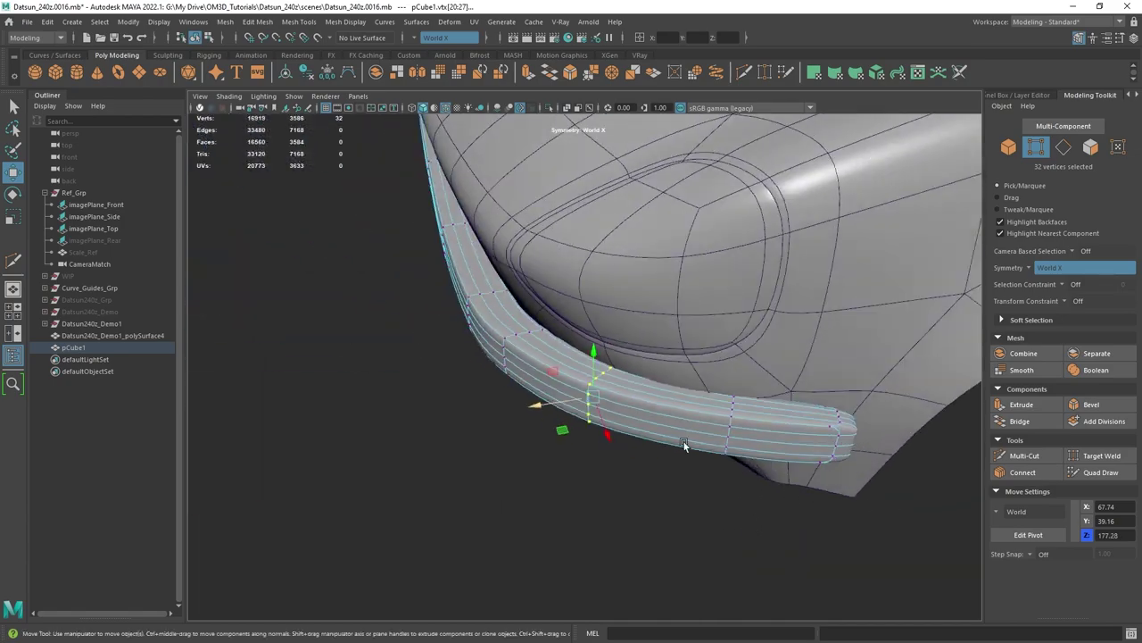
{"action": "key", "text": "q"}
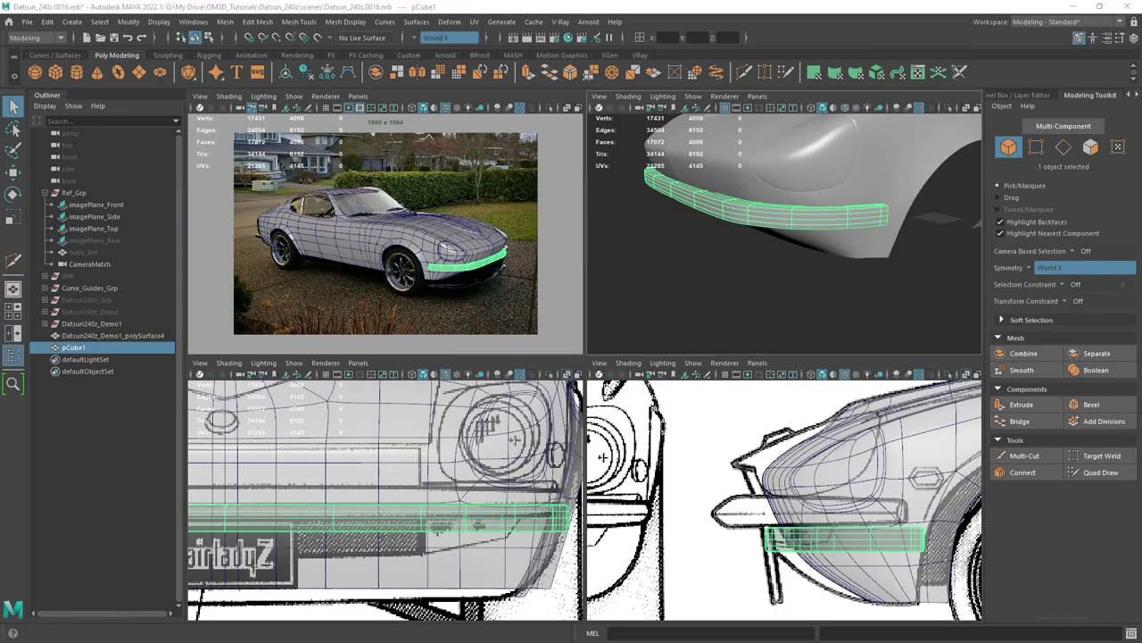
{"action": "scroll", "coordinate": [714, 327], "scroll_direction": "down", "scroll_amount": 4}
{"action": "scroll", "coordinate": [711, 413], "scroll_direction": "up", "scroll_amount": 5}
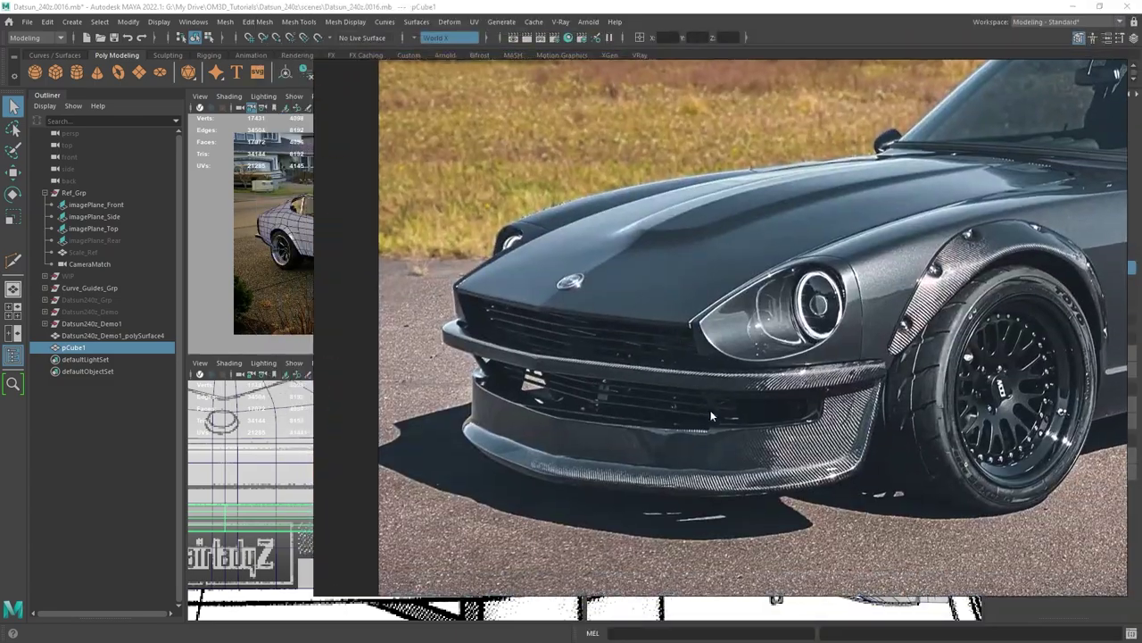
{"action": "left_click_drag", "start_coordinate": [767, 258], "coordinate": [722, 218], "text": "alt"}
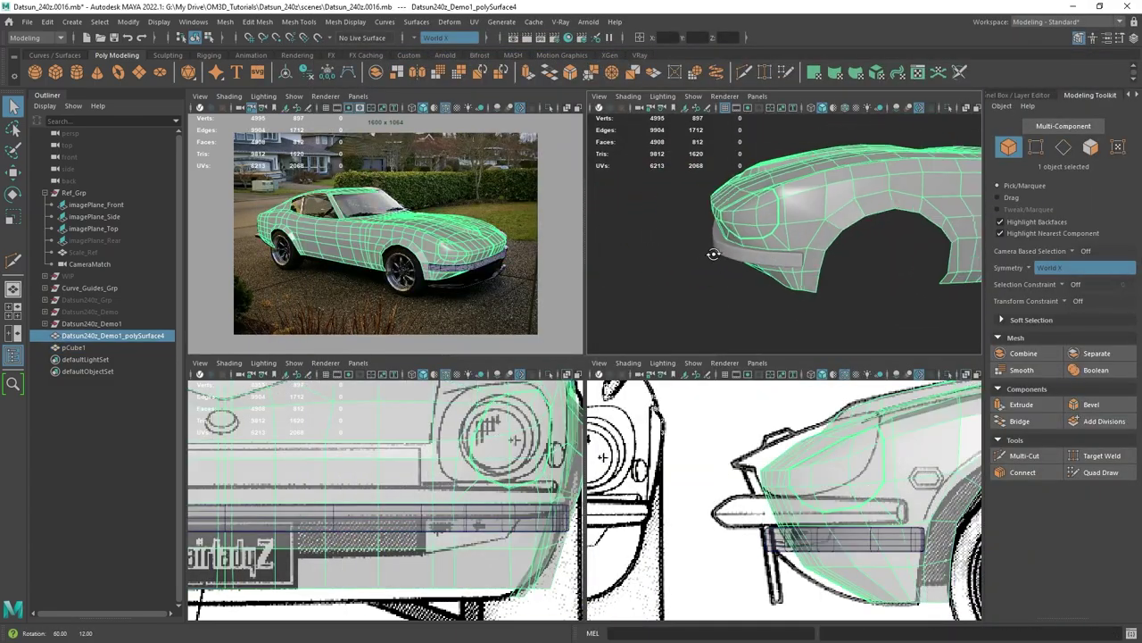
Create an upright polygon plane scaled to 18.027 below the bumper's side end and extrude its front edge forward.
{"action": "right_click", "coordinate": [860, 253], "text": "shift"}
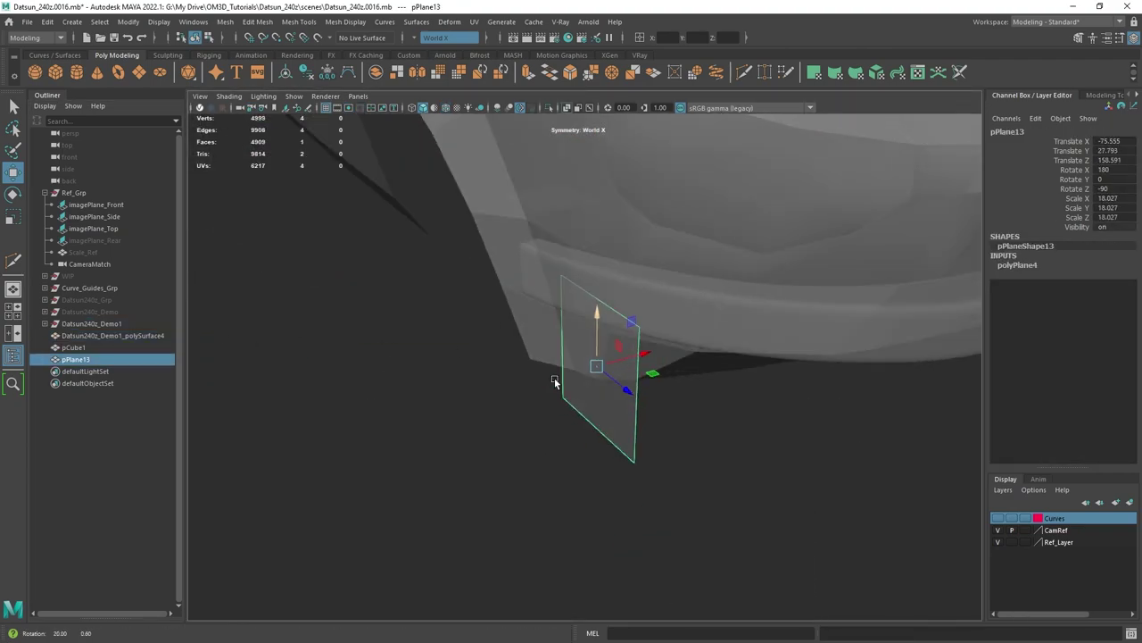
{"action": "left_click_drag", "start_coordinate": [624, 268], "coordinate": [746, 257], "text": "alt"}
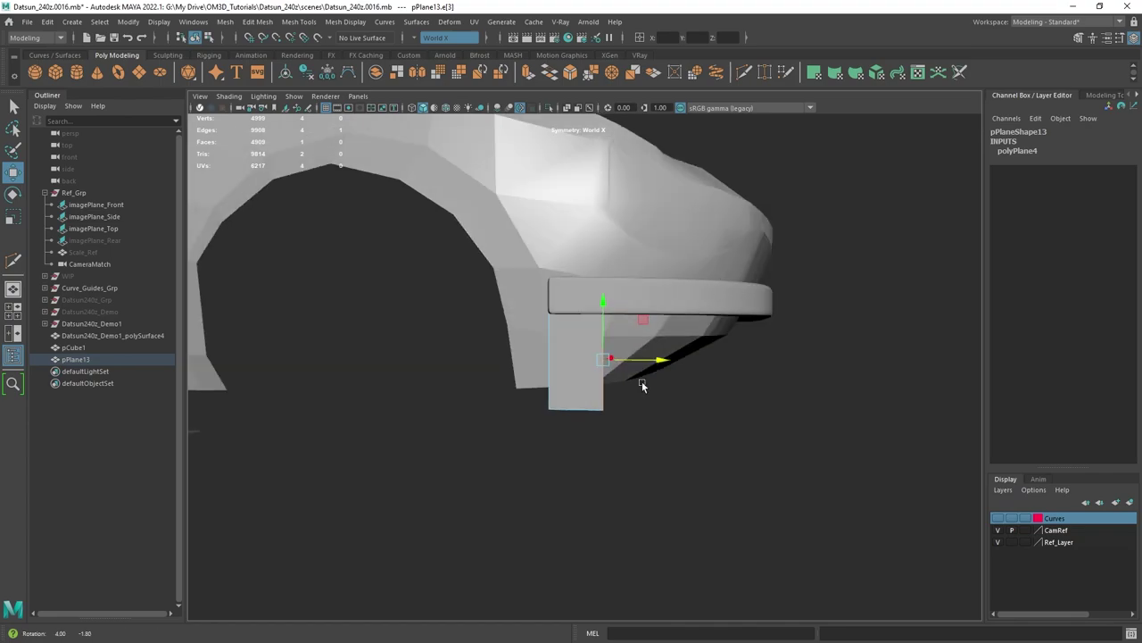
{"action": "right_click_drag", "start_coordinate": [651, 302], "coordinate": [651, 346]}
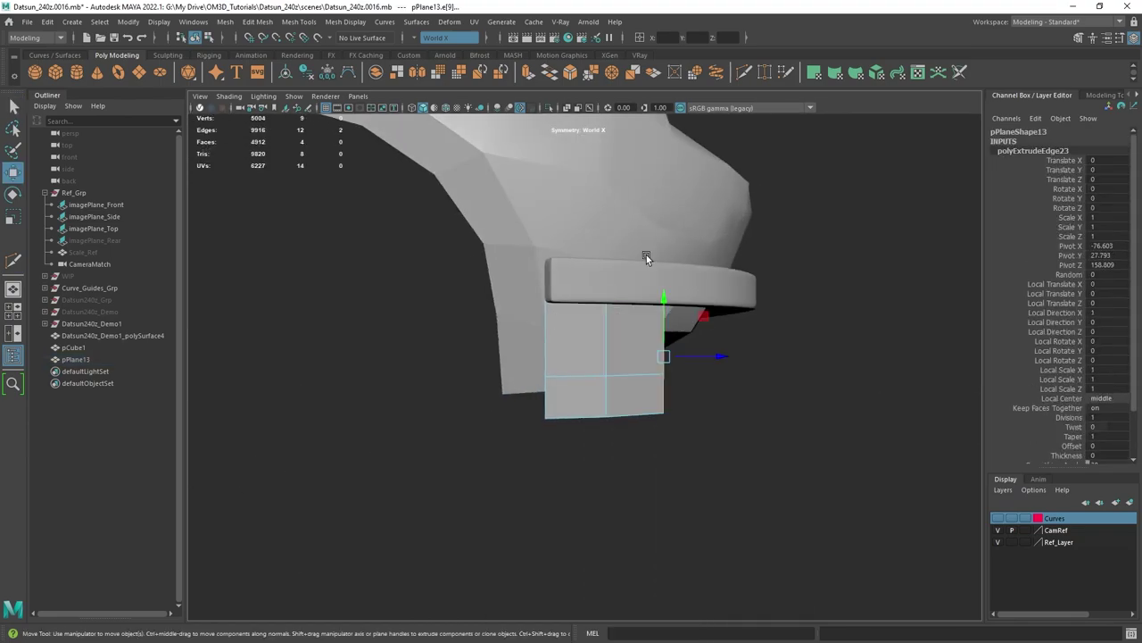
Cut diagonal edges into the plane's lower rear corner and slide the inner vertices toward the border.
{"action": "left_click", "coordinate": [604, 376]}
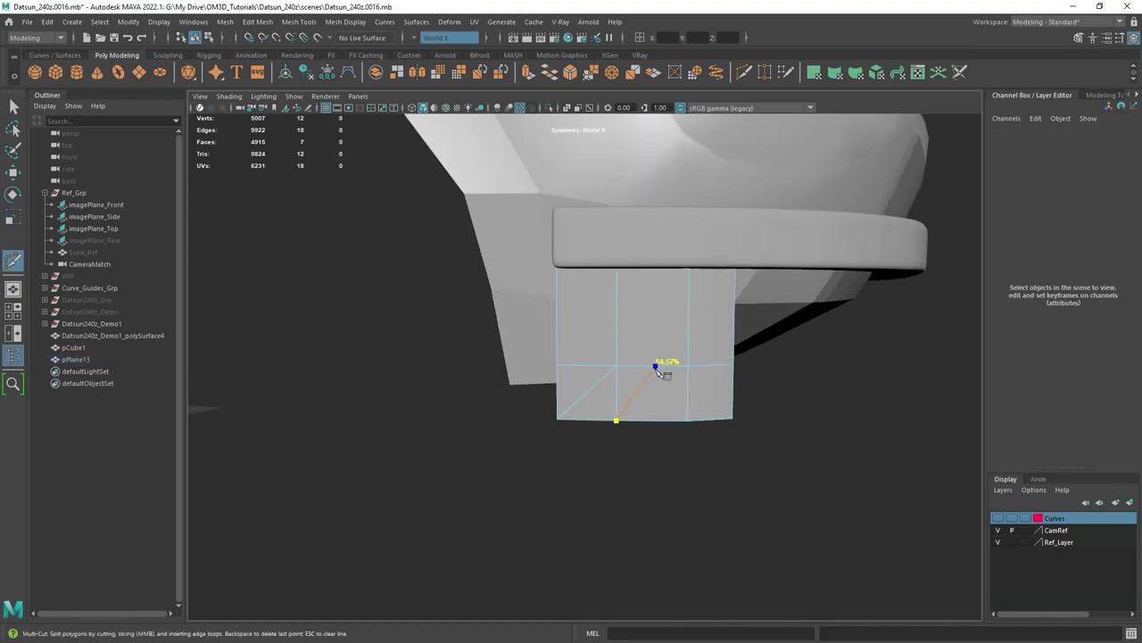
{"action": "right_click", "coordinate": [658, 327]}
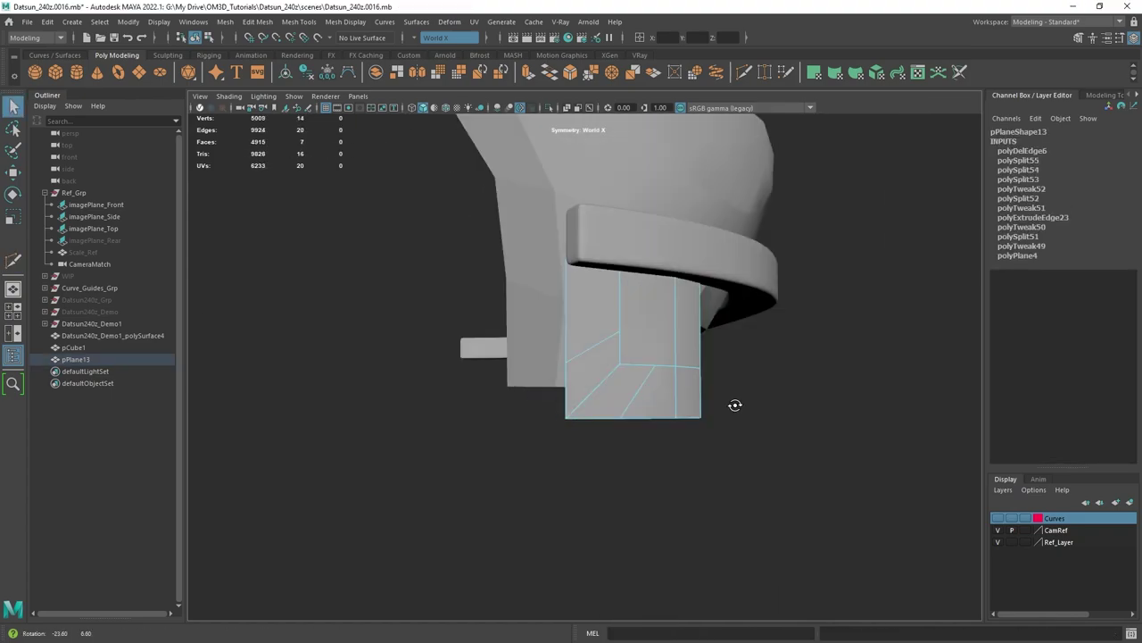
{"action": "left_click_drag", "start_coordinate": [735, 402], "coordinate": [694, 408], "text": "alt"}
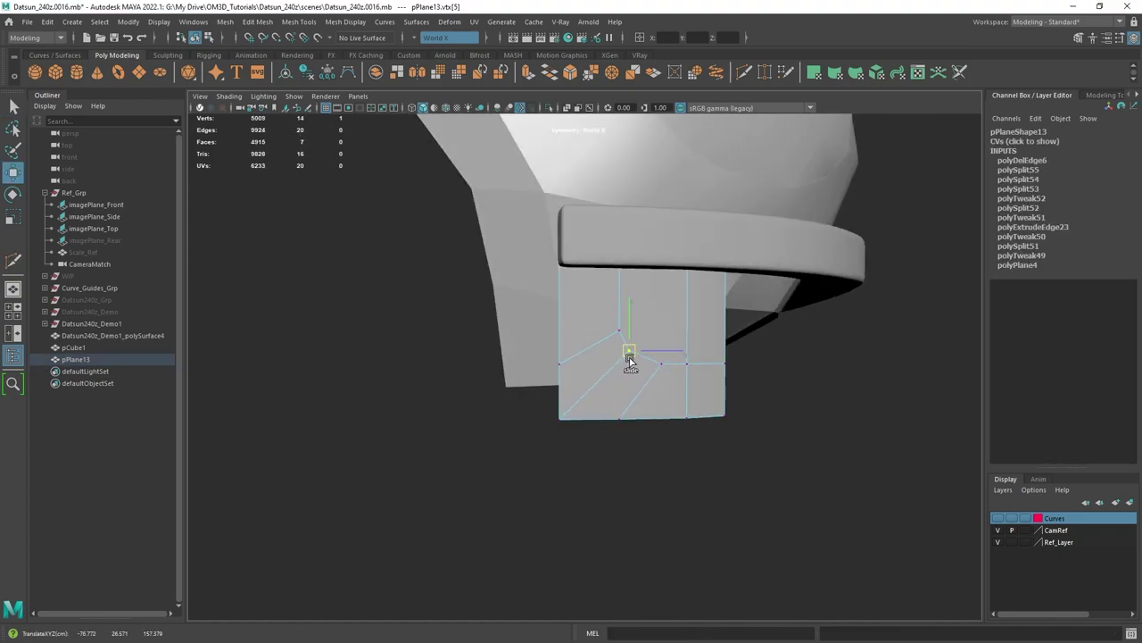
{"action": "left_click_drag", "start_coordinate": [593, 323], "coordinate": [591, 311], "text": "ctrl+shift"}
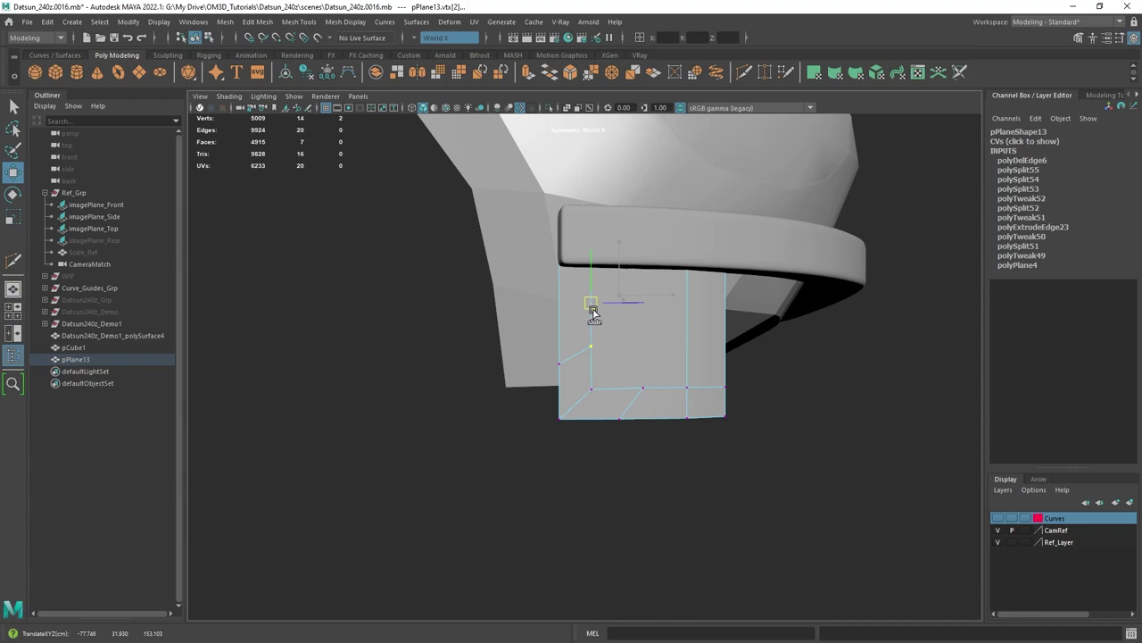
{"action": "left_click_drag", "start_coordinate": [607, 382], "coordinate": [680, 389], "text": "alt"}
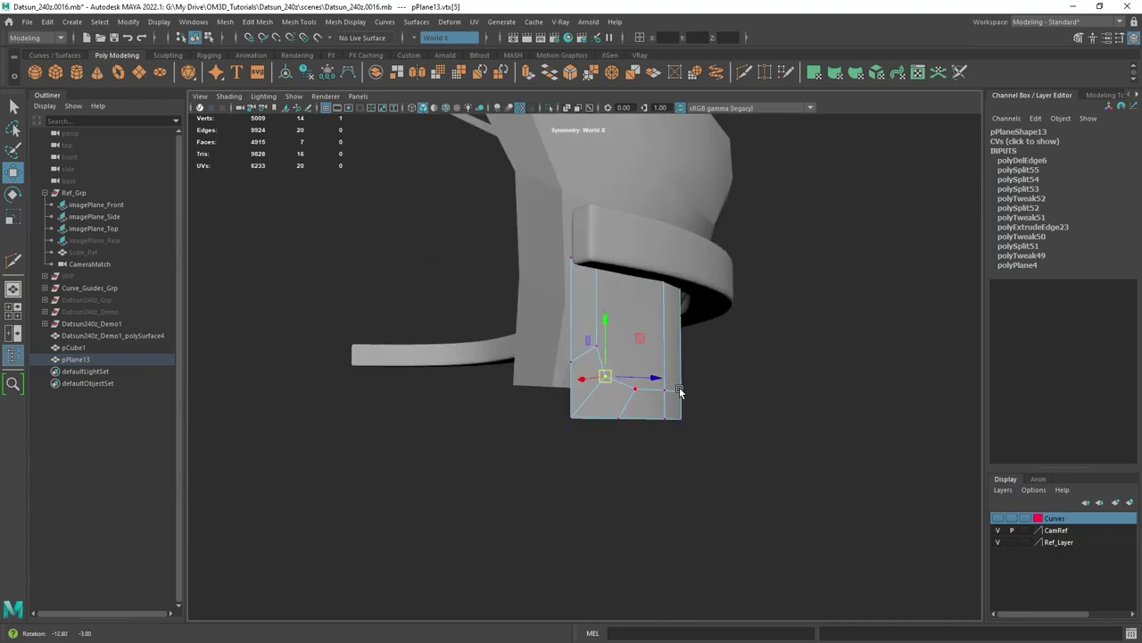
Extrude the inner faces of the side panel pPlane13 to form a recess below the bumper.
{"action": "right_click_drag", "start_coordinate": [906, 327], "coordinate": [877, 297]}
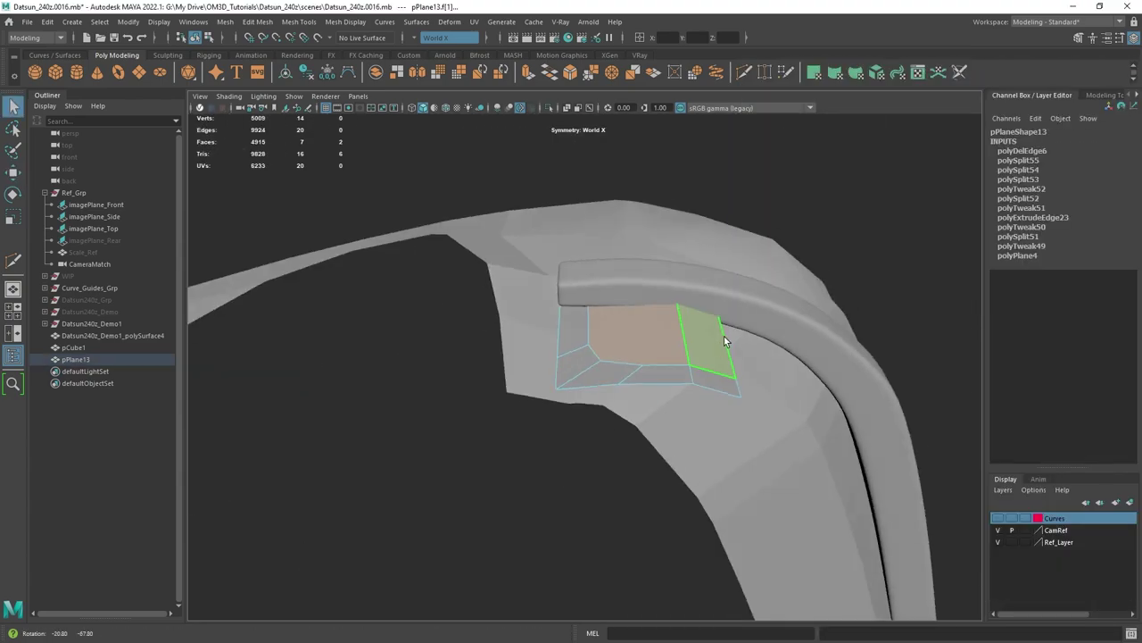
{"action": "left_click", "coordinate": [723, 336], "text": "shift"}
{"action": "left_click_drag", "start_coordinate": [724, 336], "coordinate": [679, 399], "text": "alt"}
{"action": "key", "text": "ctrl+e"}
{"action": "right_click_drag", "start_coordinate": [597, 304], "coordinate": [625, 280]}
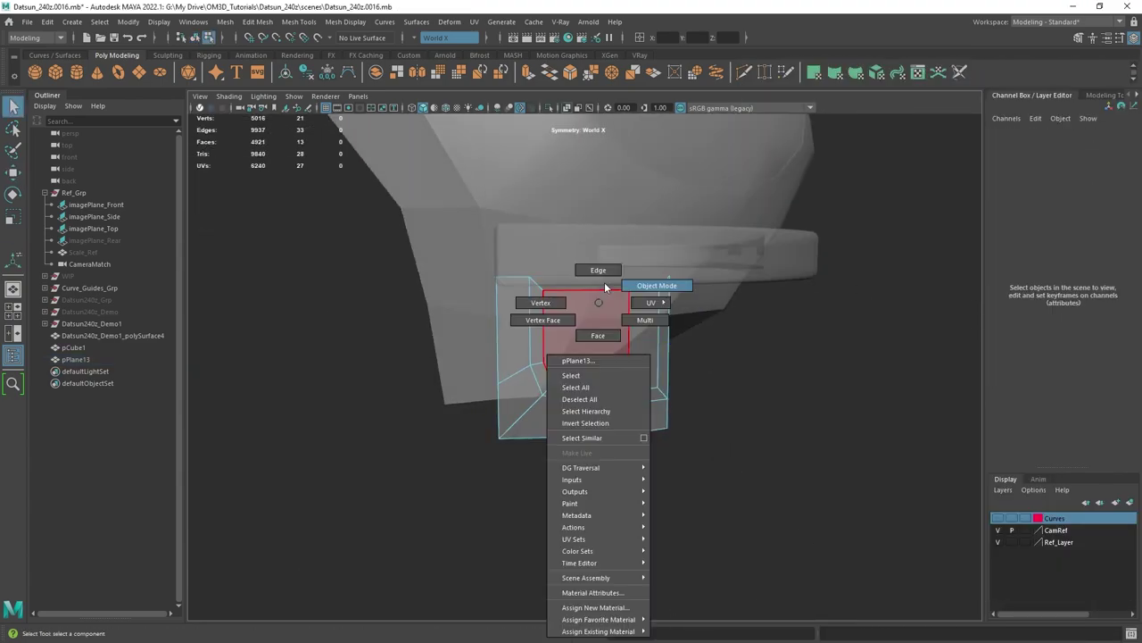
Adjust the recessed panel faces and delete the leftover extruded side face at the panel's front opening.
{"action": "left_click", "coordinate": [607, 338]}
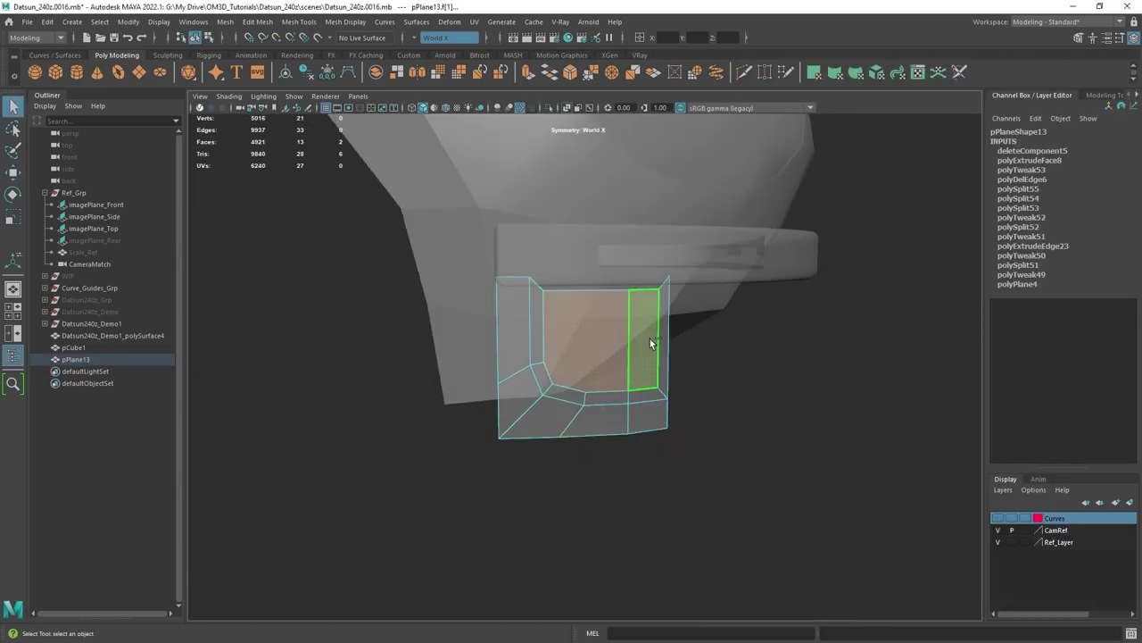
{"action": "left_click", "coordinate": [649, 338], "text": "shift"}
{"action": "key", "text": "Delete"}
Select the two upper edges of the recessed panel and align their height with the bumper's underside.
{"action": "left_click", "coordinate": [607, 290]}
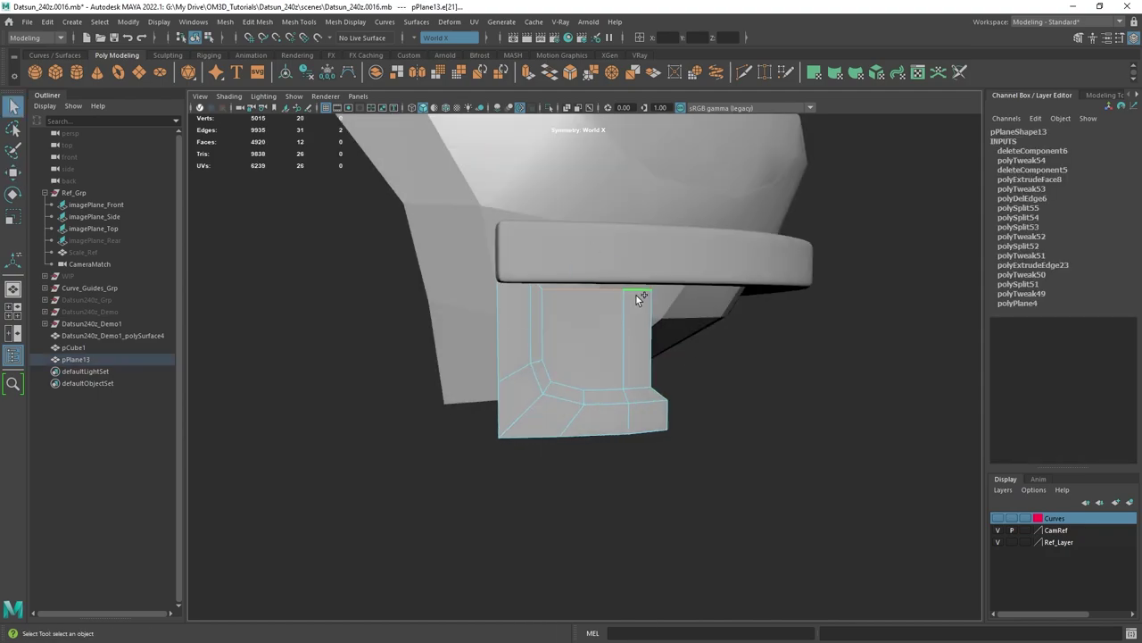
{"action": "left_click", "coordinate": [637, 291], "text": "shift"}
{"action": "key", "text": "w"}
{"action": "left_click_drag", "start_coordinate": [679, 331], "coordinate": [724, 337], "text": "alt"}
Cut a horizontal edge across the recessed area of pPlane13 with Multi-Cut.
{"action": "right_click_drag", "start_coordinate": [616, 334], "coordinate": [558, 328], "text": "shift"}
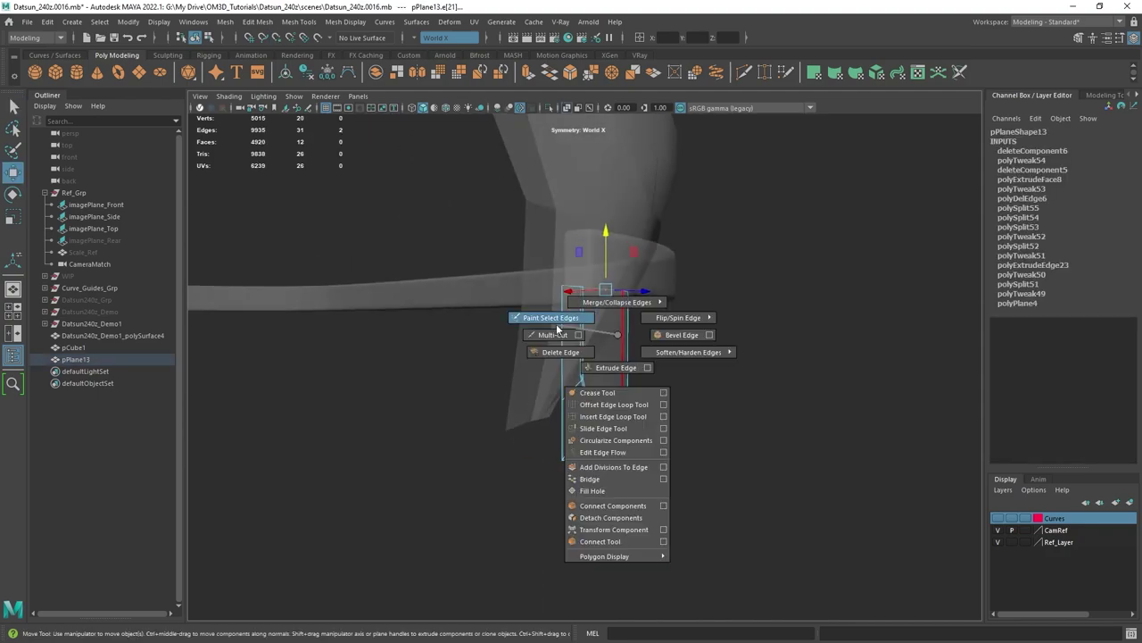
{"action": "left_click", "coordinate": [543, 372]}
{"action": "left_click", "coordinate": [660, 372]}
{"action": "key", "text": "q"}
Adjust the lower lip edges of pPlane13, then select an edge loop on the panel and extrude it.
{"action": "left_click_drag", "start_coordinate": [727, 401], "coordinate": [684, 407], "text": "alt"}
{"action": "scroll", "coordinate": [684, 403], "scroll_direction": "down", "scroll_amount": 8}
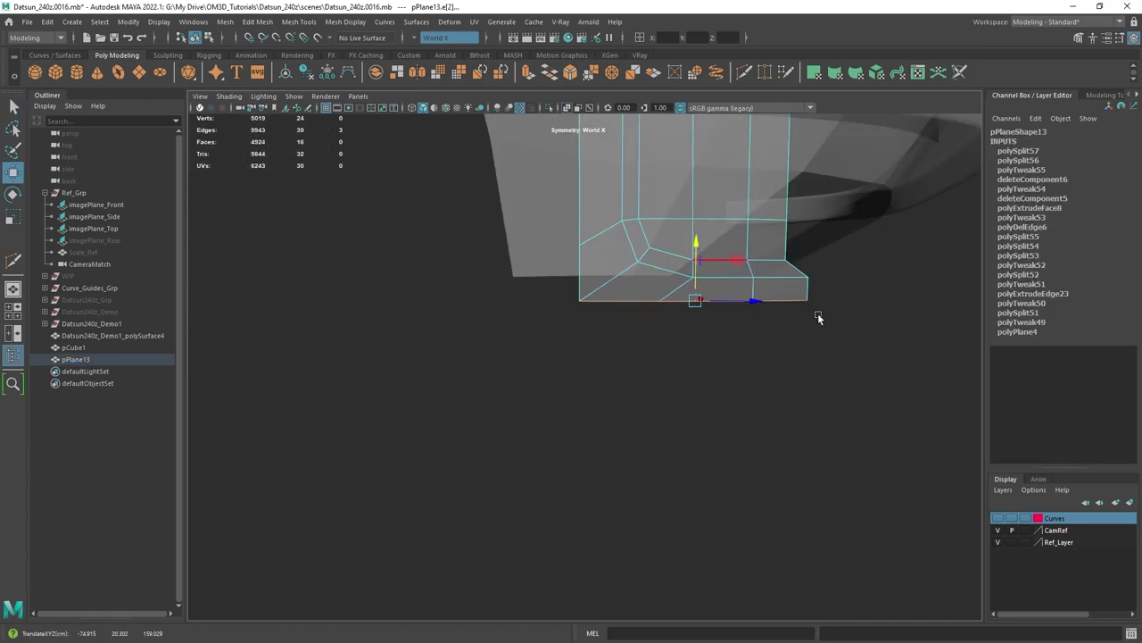
{"action": "left_click", "coordinate": [818, 317]}
{"action": "mouse_move", "coordinate": [818, 316]}
{"action": "left_mouse_down", "text": "alt"}
{"action": "mouse_move", "coordinate": [579, 224]}
{"action": "mouse_move", "coordinate": [571, 348]}
{"action": "mouse_move", "coordinate": [665, 371]}
{"action": "left_mouse_up", "text": "alt"}
{"action": "double_click", "coordinate": [556, 349]}
{"action": "mouse_move", "coordinate": [664, 370]}
{"action": "left_mouse_down", "text": "alt"}
{"action": "mouse_move", "coordinate": [735, 286]}
{"action": "mouse_move", "coordinate": [634, 401]}
{"action": "mouse_move", "coordinate": [676, 247]}
{"action": "mouse_move", "coordinate": [760, 393]}
{"action": "mouse_move", "coordinate": [673, 388]}
{"action": "mouse_move", "coordinate": [547, 286]}
{"action": "mouse_move", "coordinate": [705, 287]}
{"action": "left_mouse_up", "text": "alt"}
{"action": "key", "text": "alt+5"}
{"action": "key", "text": "ctrl+e"}
Select an edge loop on the front lip panel, return to object mode and frame the panel for review.
{"action": "left_click_drag", "start_coordinate": [705, 287], "coordinate": [621, 407], "text": "alt"}
{"action": "double_click", "coordinate": [600, 300]}
{"action": "key", "text": "F8"}
{"action": "key", "text": "f"}
{"action": "left_click", "coordinate": [812, 418]}
{"action": "key", "text": "q"}
{"action": "left_click_drag", "start_coordinate": [811, 418], "coordinate": [634, 382], "text": "alt"}
{"action": "right_click_drag", "start_coordinate": [772, 303], "coordinate": [728, 304]}
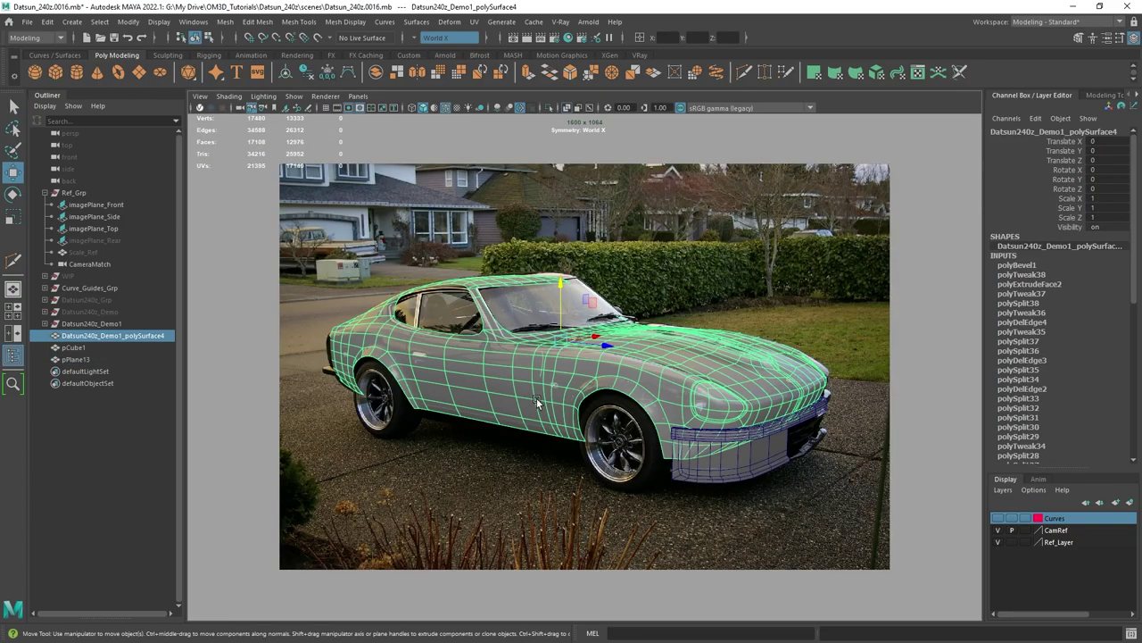
Select the body's lower sill edges between the wheel arches and check the sill line from the side.
{"action": "key", "text": "F10"}
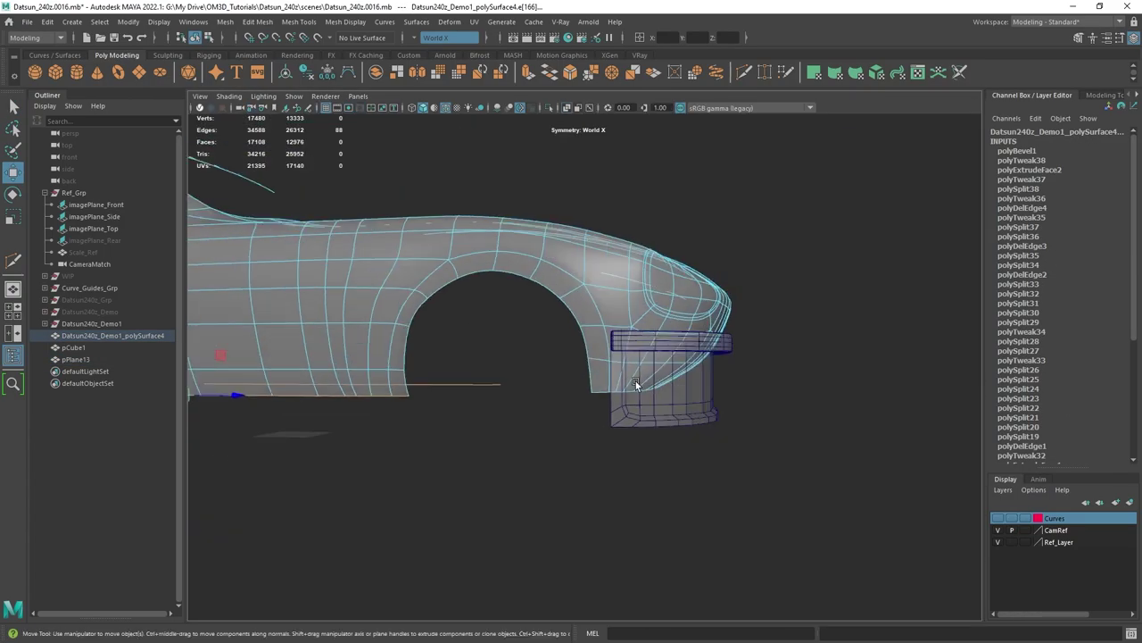
{"action": "left_click_drag", "start_coordinate": [580, 384], "coordinate": [636, 381], "text": "alt"}
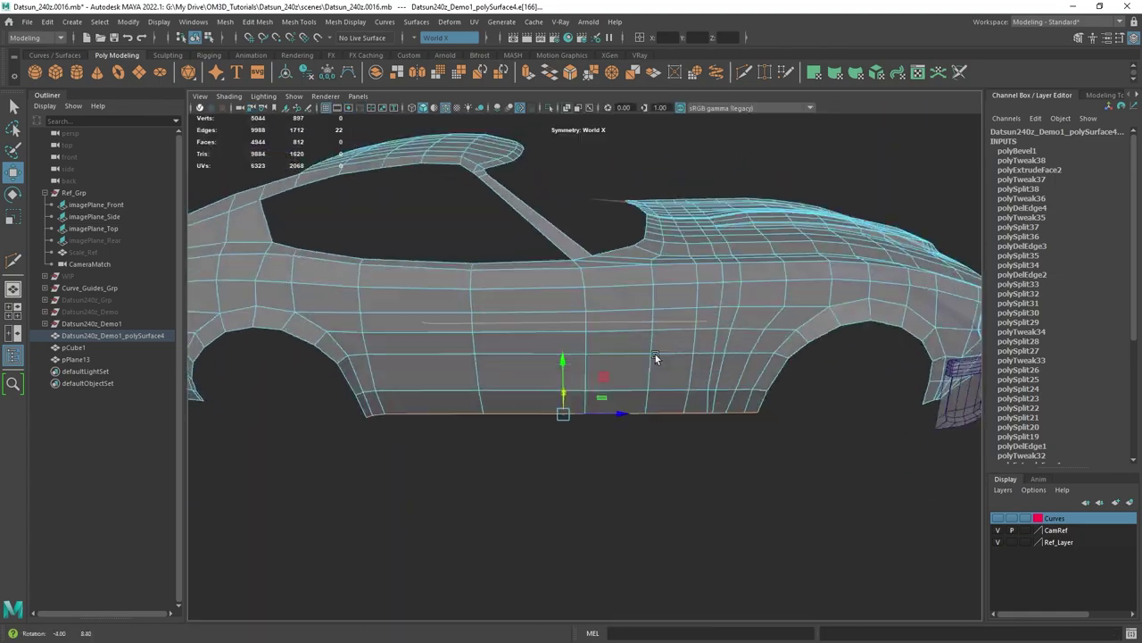
{"action": "left_click_drag", "start_coordinate": [658, 357], "coordinate": [669, 459], "text": "alt"}
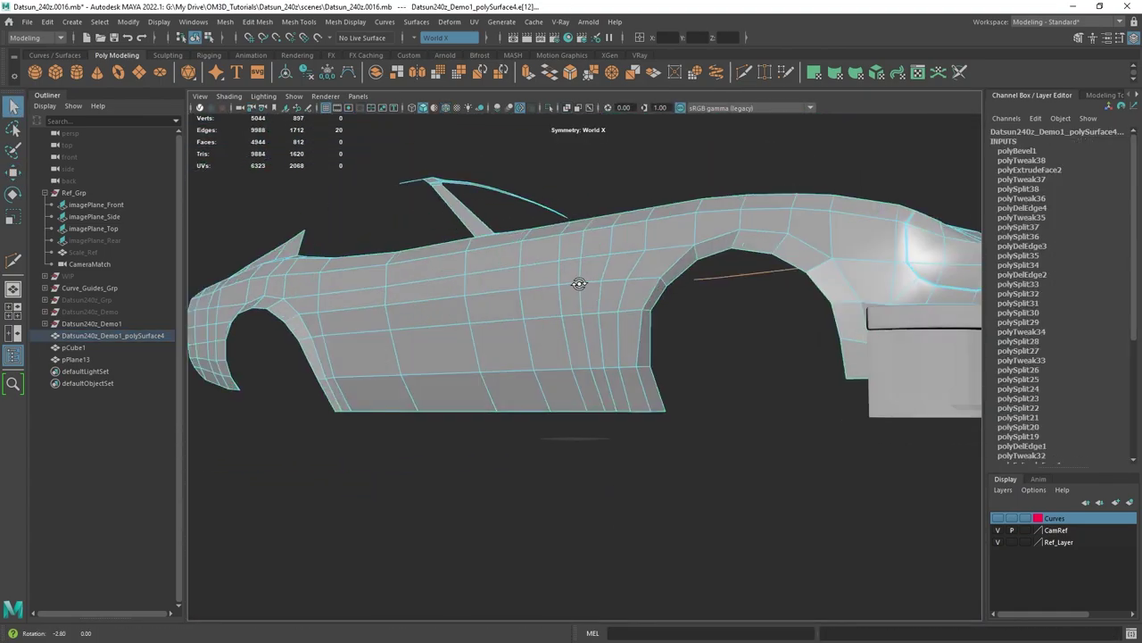
Adjust the vertices at the outer lower corner of front lip panel pPlane13 to shape its recess border.
{"action": "left_click_drag", "start_coordinate": [461, 339], "coordinate": [523, 408], "text": "alt"}
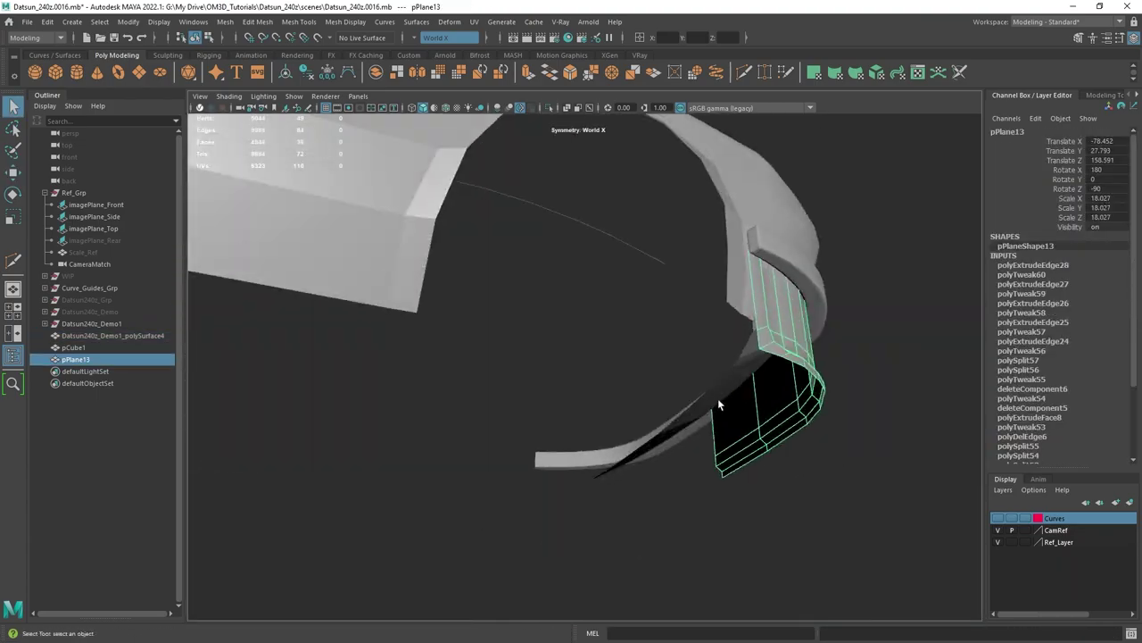
{"action": "left_click_drag", "start_coordinate": [717, 398], "coordinate": [722, 360], "text": "alt"}
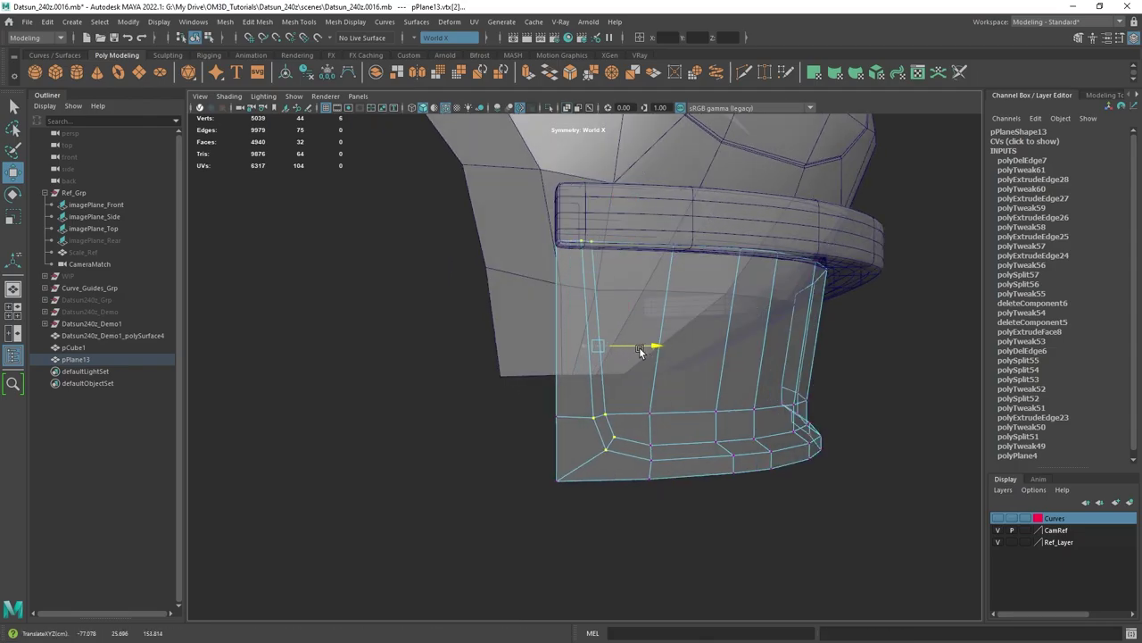
{"action": "left_click_drag", "start_coordinate": [639, 351], "coordinate": [596, 424], "text": "alt"}
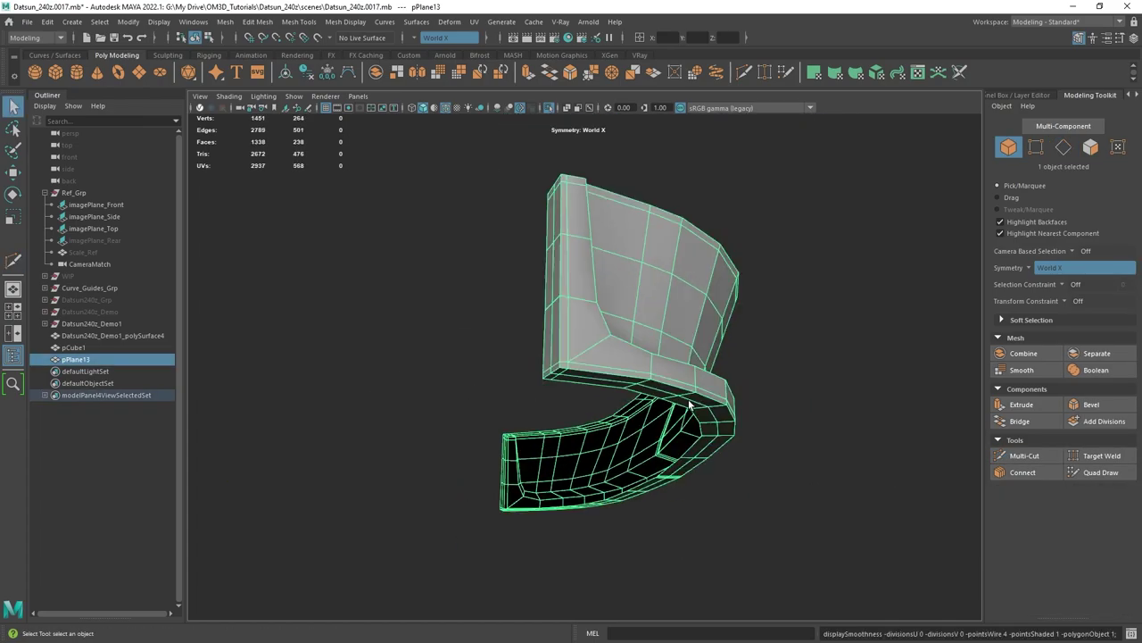
Inspect the thickened front lip on its own and together with the bumper and body.
{"action": "left_click_drag", "start_coordinate": [689, 404], "coordinate": [554, 382], "text": "alt"}
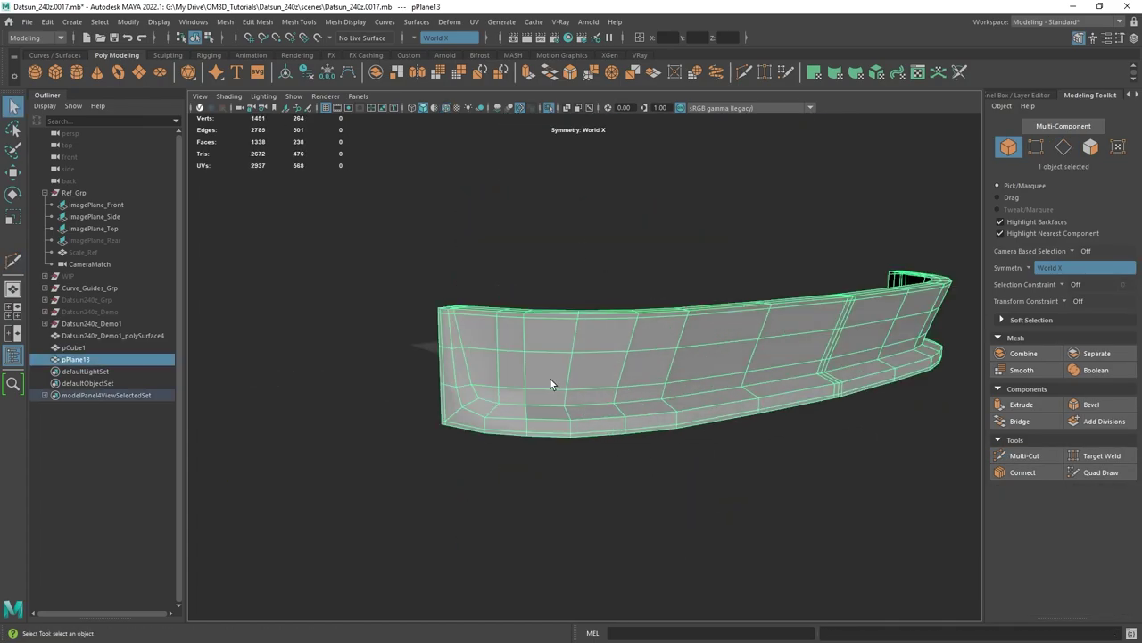
{"action": "right_click_drag", "start_coordinate": [554, 382], "coordinate": [592, 471], "text": "alt"}
{"action": "left_click_drag", "start_coordinate": [592, 471], "coordinate": [666, 405], "text": "alt"}
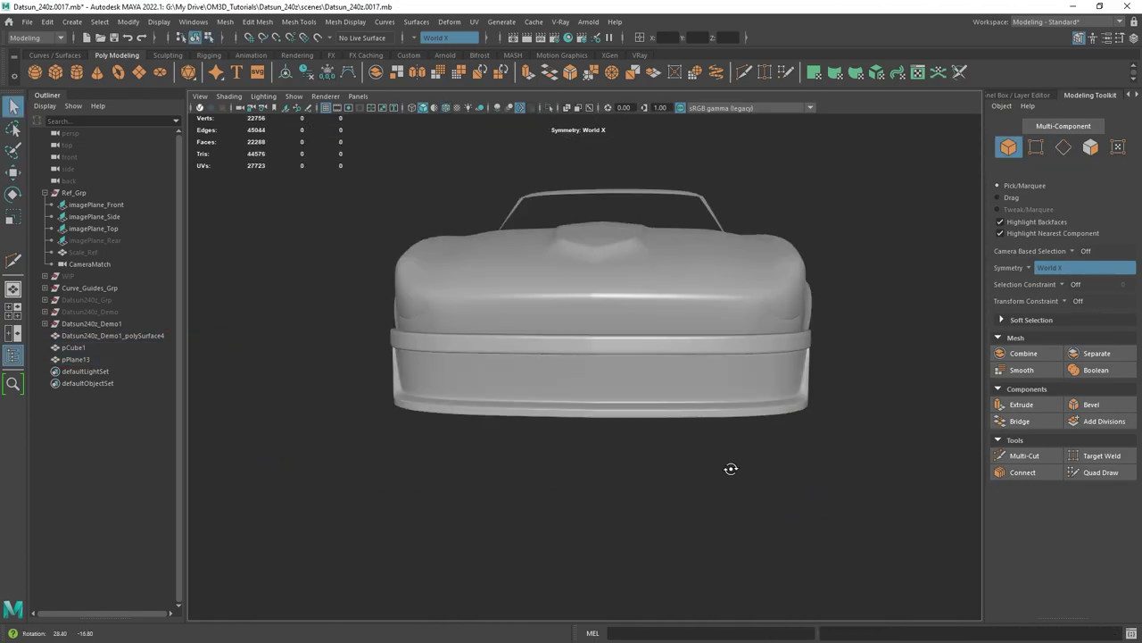
{"action": "left_click", "coordinate": [729, 386]}
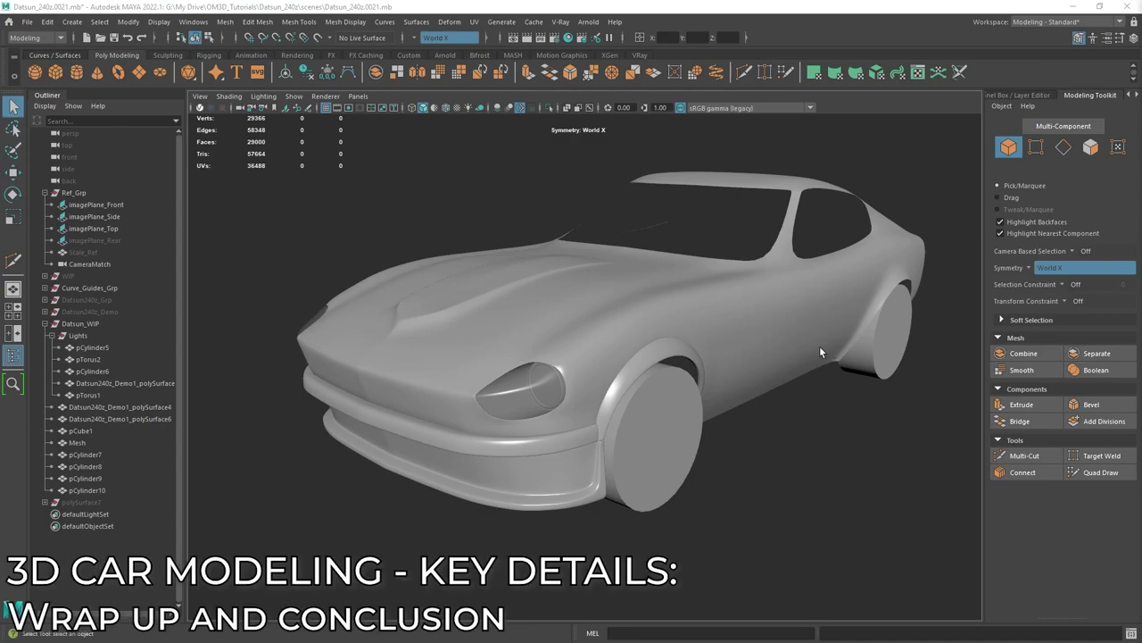
Examine how the front bumper, lower lip and fender flare meet around the front wheel.
{"action": "left_click_drag", "start_coordinate": [818, 362], "coordinate": [795, 376], "text": "alt"}
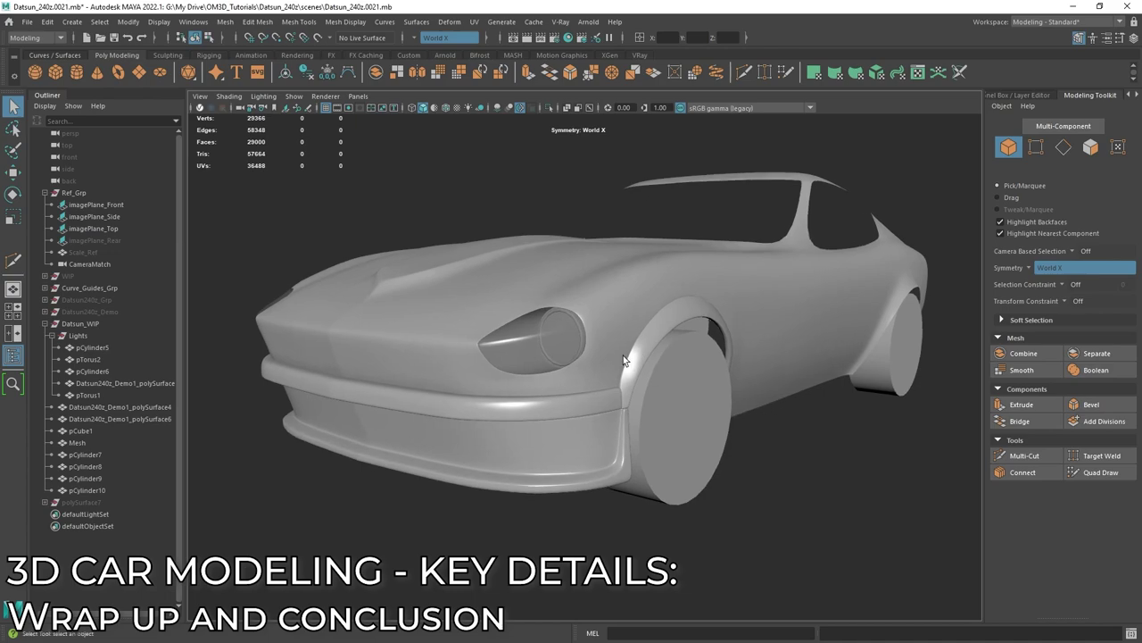
{"action": "left_click_drag", "start_coordinate": [623, 355], "coordinate": [572, 355], "text": "alt"}
{"action": "middle_click_drag", "start_coordinate": [545, 358], "coordinate": [589, 311], "text": "alt"}
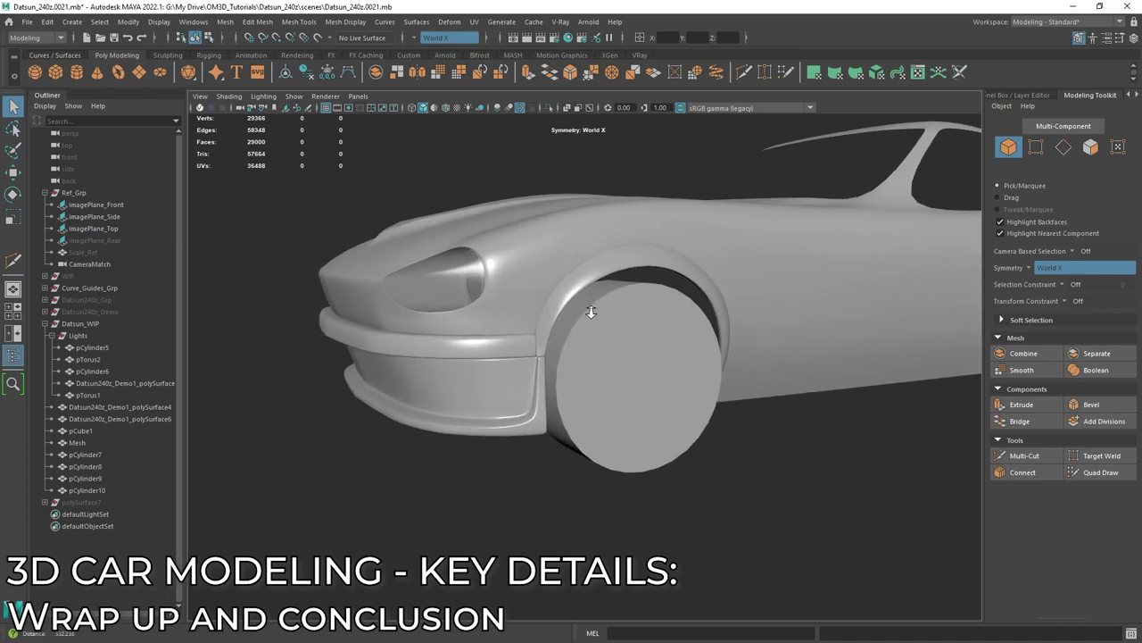
{"action": "right_click_drag", "start_coordinate": [589, 311], "coordinate": [562, 398], "text": "alt"}
{"action": "middle_click_drag", "start_coordinate": [562, 398], "coordinate": [583, 392], "text": "alt"}
{"action": "right_click_drag", "start_coordinate": [579, 305], "coordinate": [569, 357], "text": "alt"}
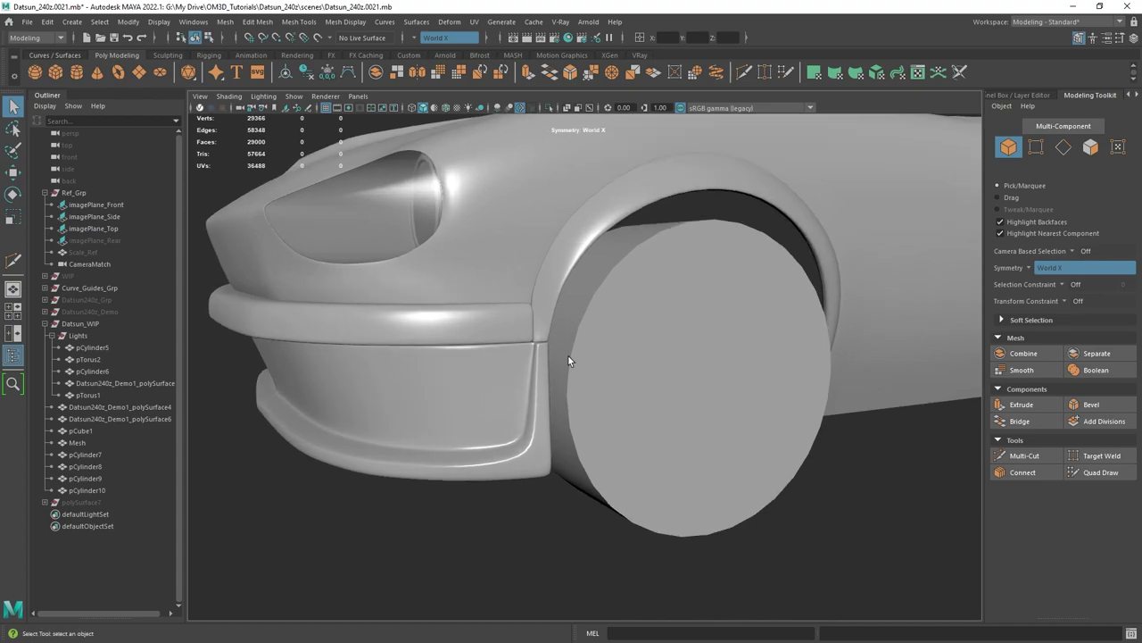
{"action": "left_click", "coordinate": [510, 339]}
{"action": "left_click", "coordinate": [530, 371]}
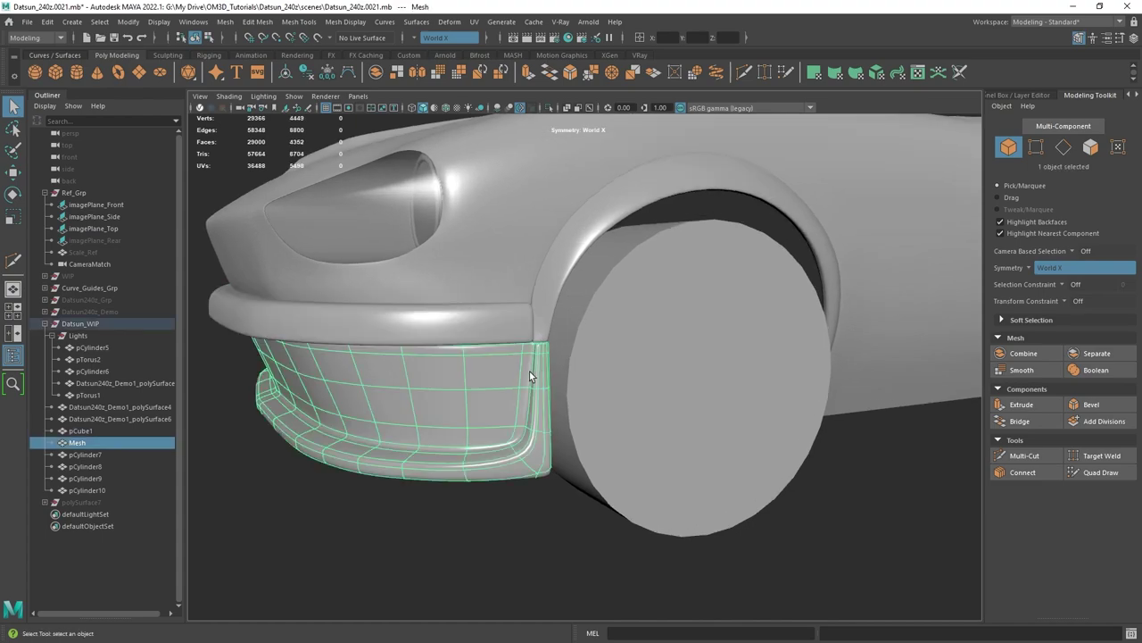
{"action": "left_click", "coordinate": [562, 278]}
{"action": "left_click_drag", "start_coordinate": [743, 375], "coordinate": [681, 329], "text": "alt"}
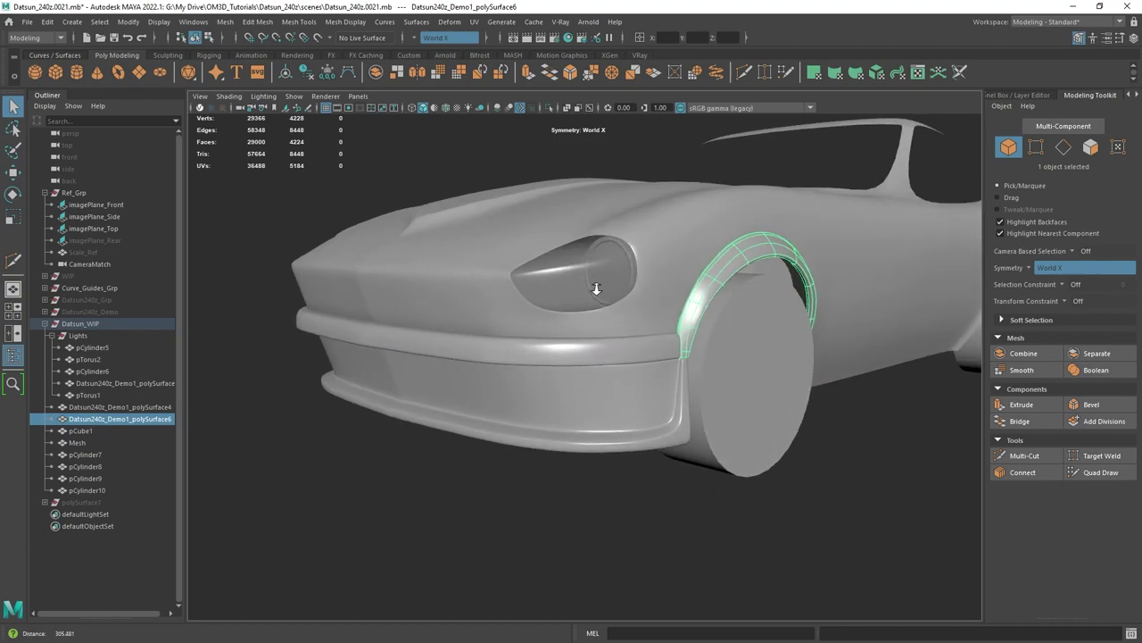
Select the main body mesh and examine its topology around the headlight opening and across the hood.
{"action": "right_click_drag", "start_coordinate": [597, 288], "coordinate": [607, 290], "text": "alt"}
{"action": "middle_click_drag", "start_coordinate": [607, 291], "coordinate": [648, 329], "text": "alt"}
{"action": "right_click_drag", "start_coordinate": [648, 329], "coordinate": [576, 440], "text": "alt"}
{"action": "left_click", "coordinate": [623, 393]}
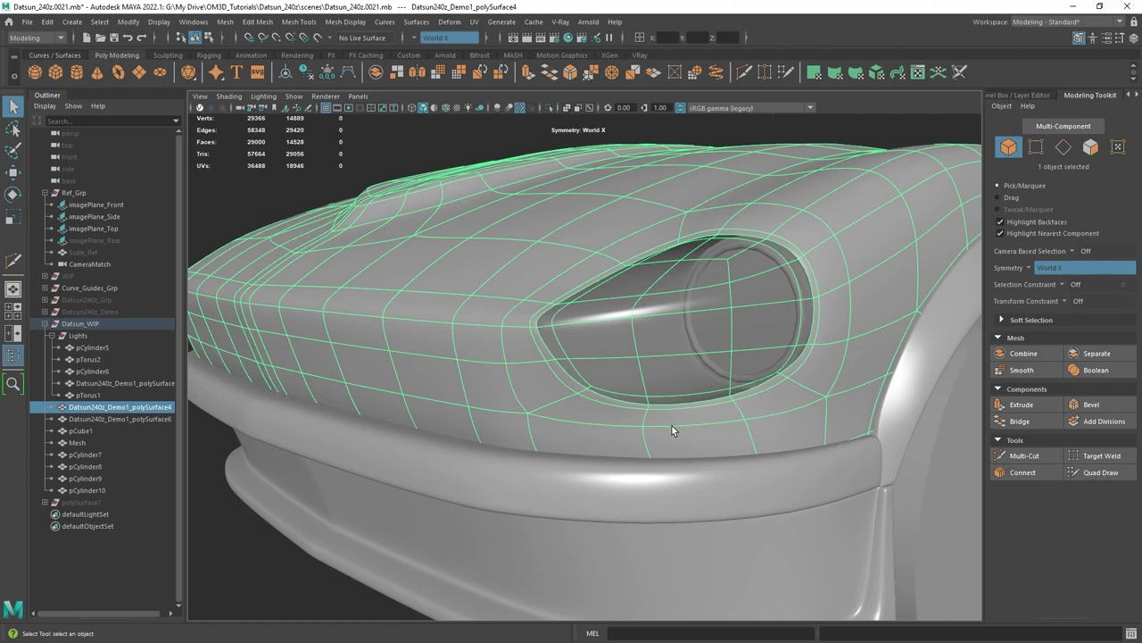
{"action": "right_click_drag", "start_coordinate": [671, 424], "coordinate": [655, 410], "text": "alt"}
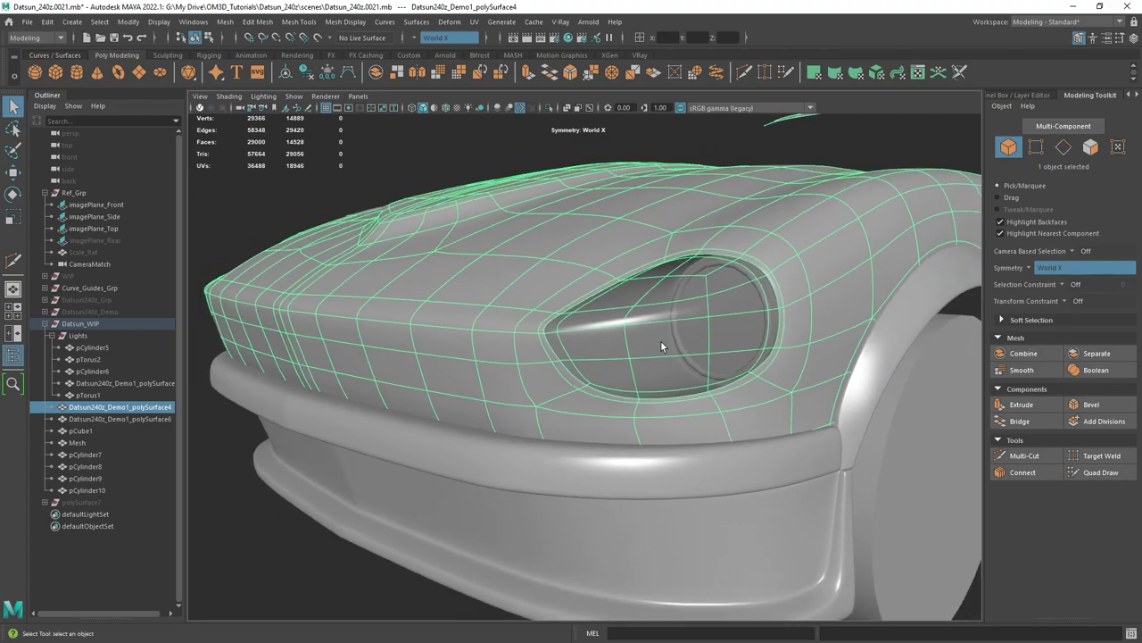
{"action": "left_click_drag", "start_coordinate": [660, 340], "coordinate": [689, 304], "text": "alt"}
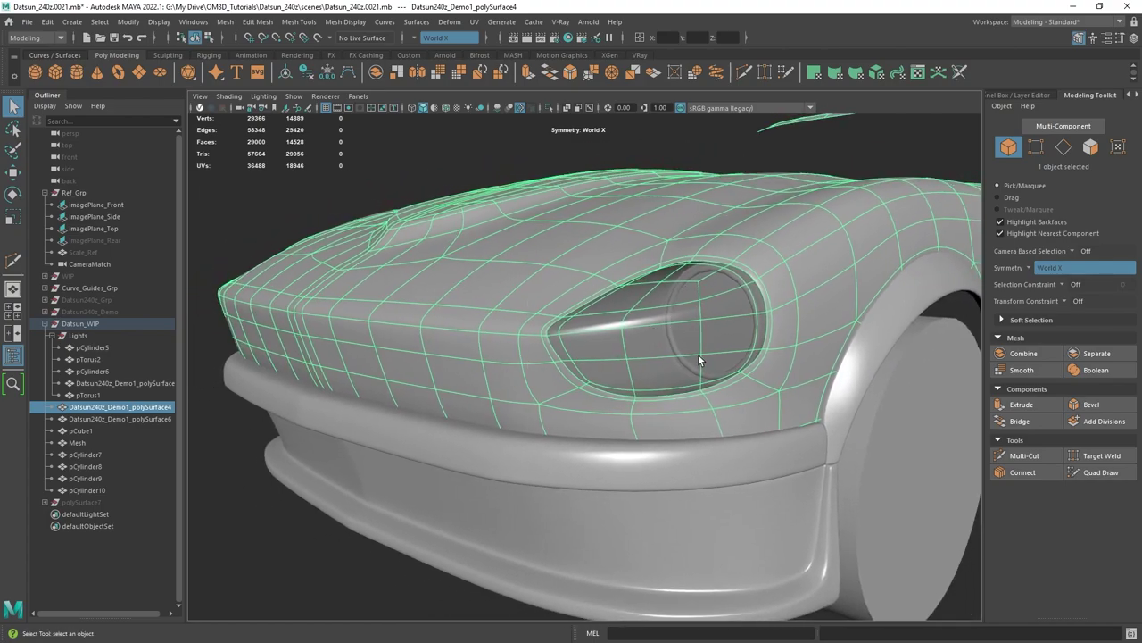
{"action": "left_click_drag", "start_coordinate": [699, 357], "coordinate": [684, 271], "text": "alt"}
{"action": "left_click_drag", "start_coordinate": [806, 284], "coordinate": [690, 347], "text": "alt"}
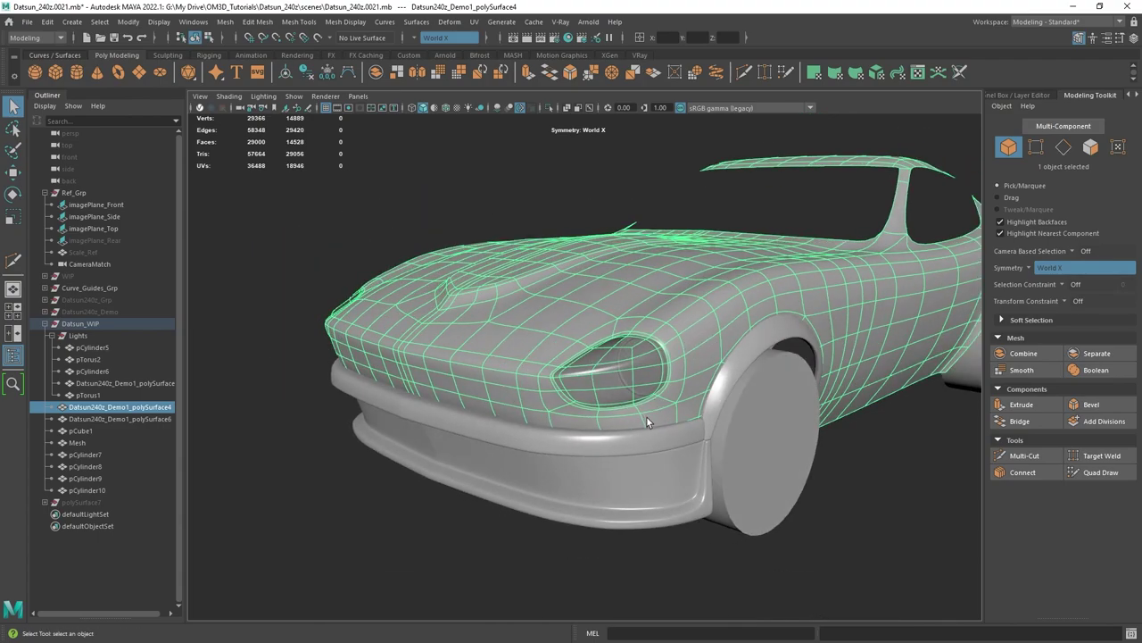
{"action": "left_click_drag", "start_coordinate": [646, 422], "coordinate": [675, 422], "text": "alt"}
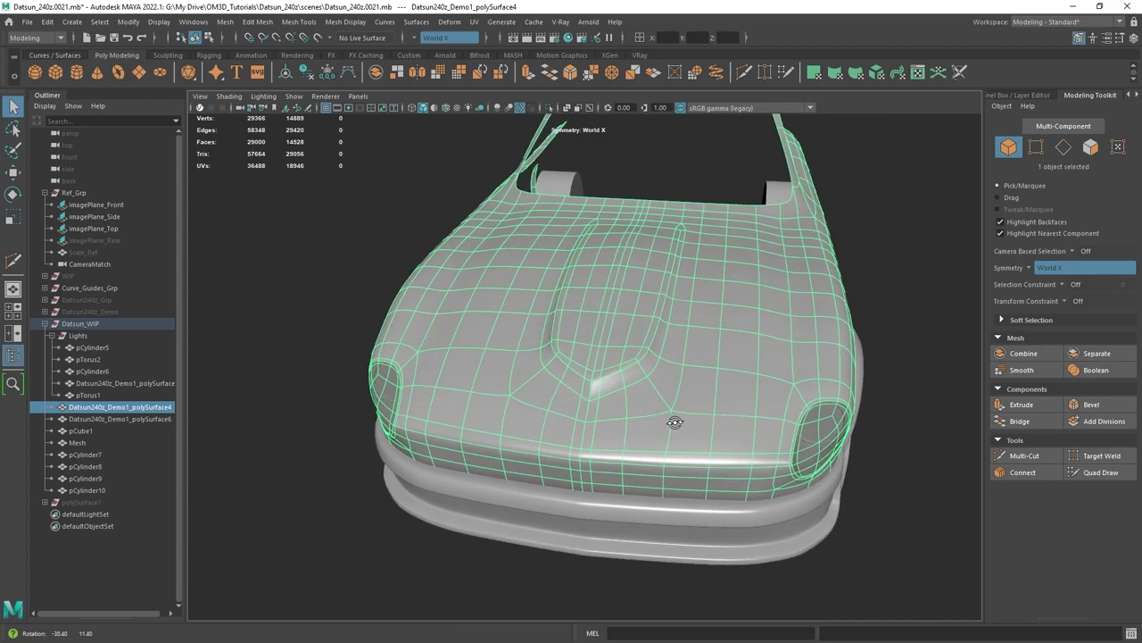
Compare the smooth body surface with its wireframe, then clear the selection and view the hood and headlight.
{"action": "left_click", "coordinate": [867, 265]}
{"action": "left_click_drag", "start_coordinate": [866, 265], "coordinate": [756, 297], "text": "alt"}
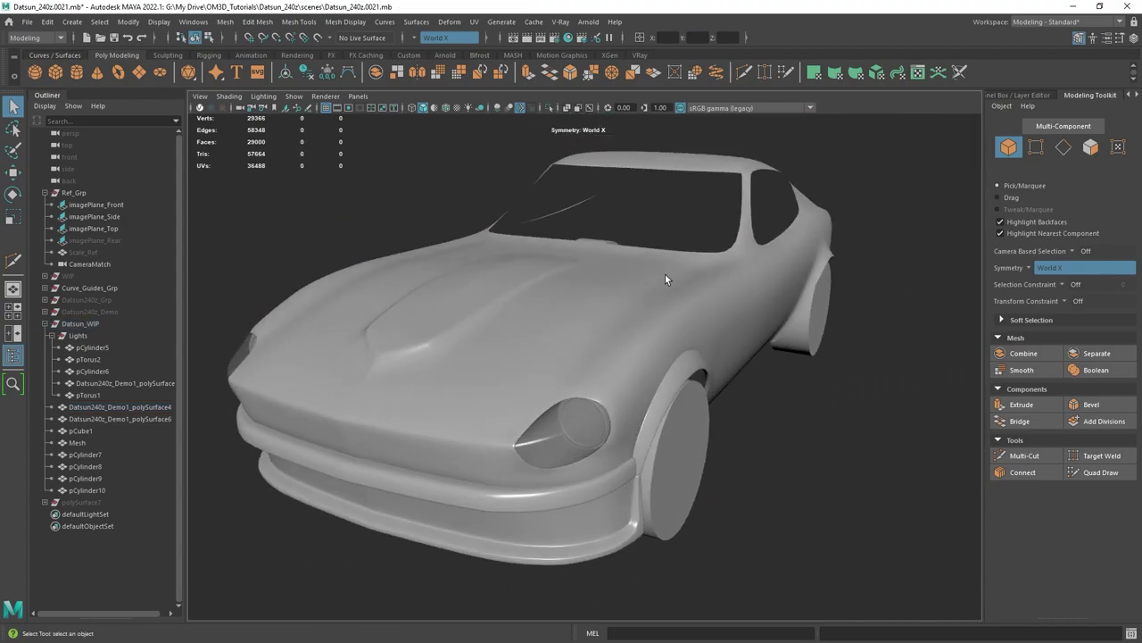
{"action": "left_click", "coordinate": [581, 267]}
{"action": "left_click_drag", "start_coordinate": [683, 312], "coordinate": [831, 334], "text": "alt"}
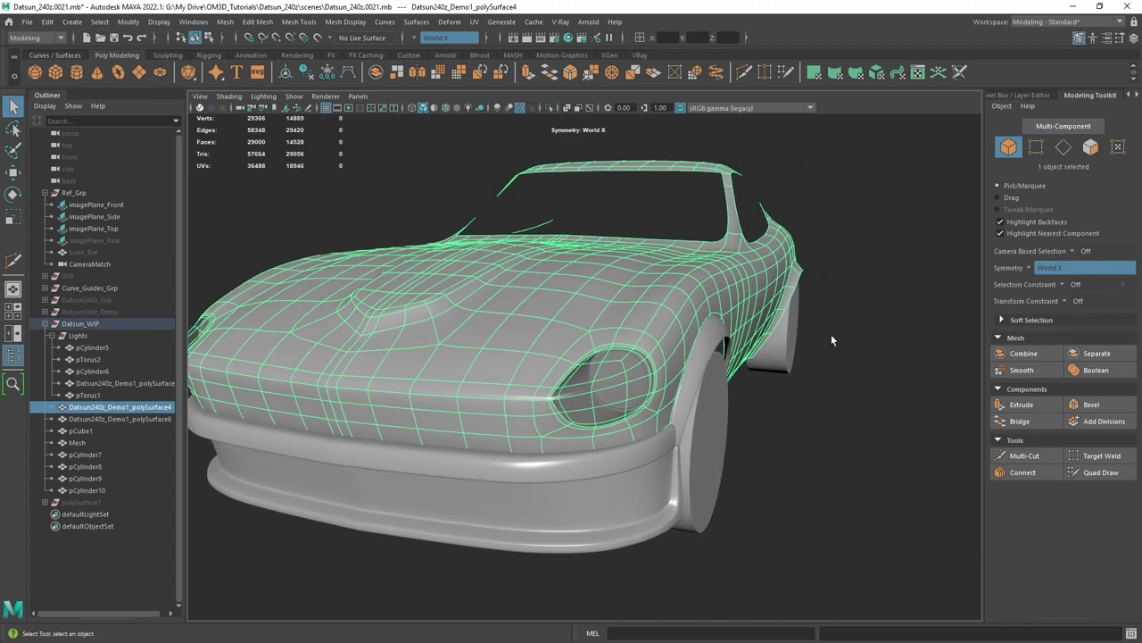
{"action": "left_click", "coordinate": [831, 334]}
{"action": "left_click_drag", "start_coordinate": [721, 435], "coordinate": [679, 420], "text": "alt"}
{"action": "middle_click_drag", "start_coordinate": [663, 368], "coordinate": [722, 354], "text": "alt"}
{"action": "left_click_drag", "start_coordinate": [722, 354], "coordinate": [704, 355], "text": "alt"}
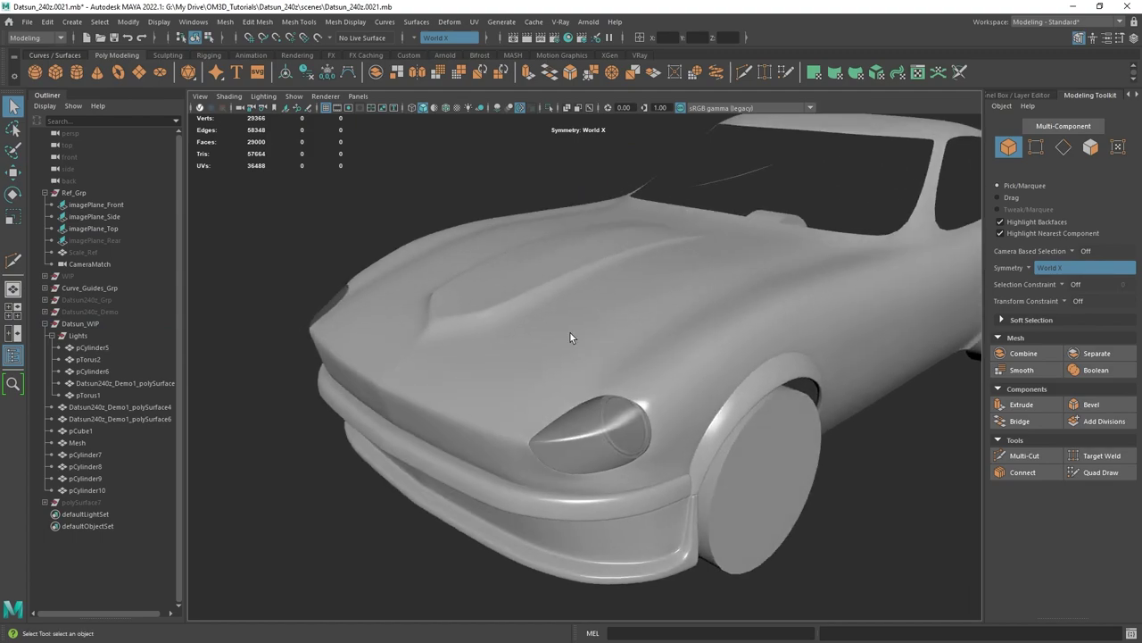
Select two lengthwise edge loops on the body, running across the nose and back along the fenders.
{"action": "right_click_drag", "start_coordinate": [571, 336], "coordinate": [571, 272]}
{"action": "double_click", "coordinate": [471, 428]}
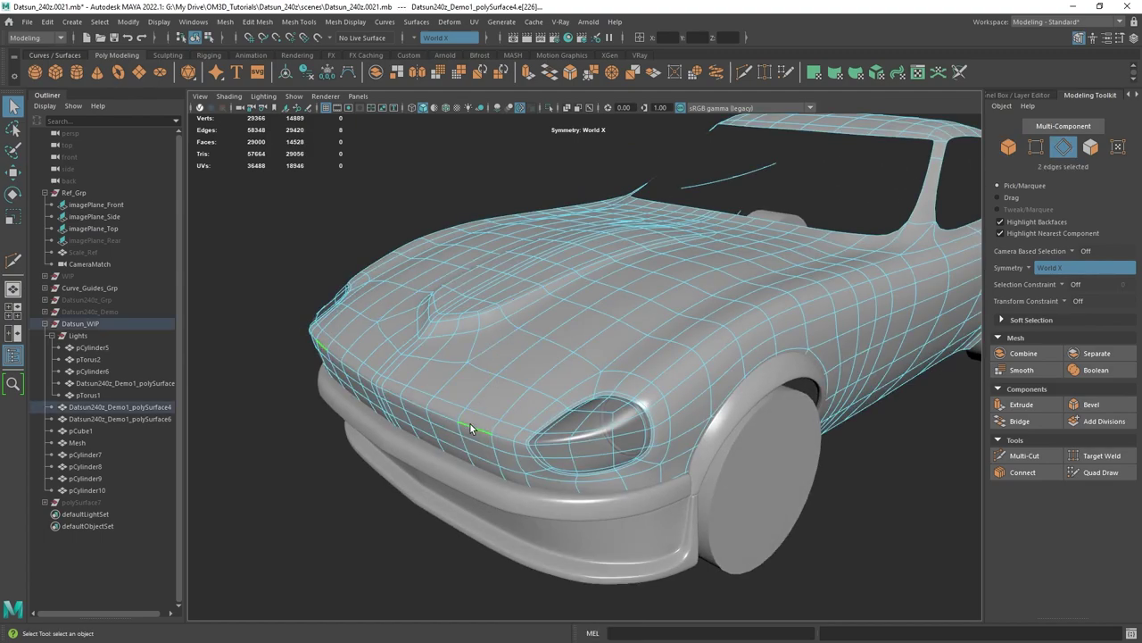
{"action": "left_click_drag", "start_coordinate": [687, 454], "coordinate": [707, 442], "text": "alt"}
{"action": "right_click_drag", "start_coordinate": [707, 441], "coordinate": [727, 364], "text": "alt"}
{"action": "left_click_drag", "start_coordinate": [727, 363], "coordinate": [832, 254], "text": "alt"}
{"action": "left_click_drag", "start_coordinate": [661, 298], "coordinate": [874, 253], "text": "alt"}
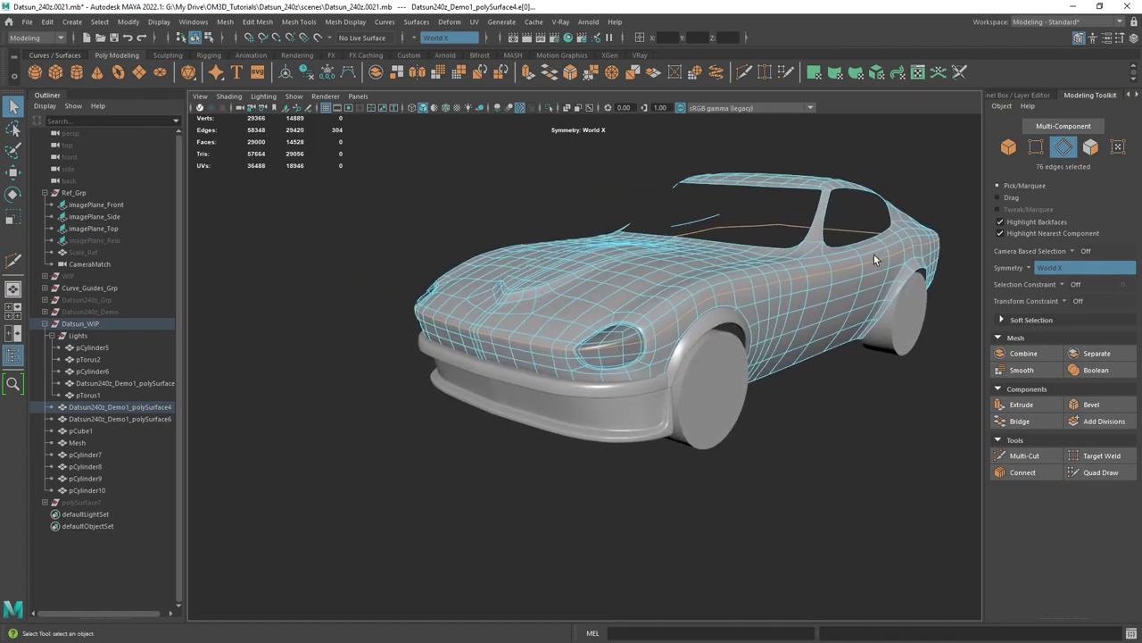
{"action": "right_click_drag", "start_coordinate": [684, 309], "coordinate": [719, 281], "text": "alt"}
{"action": "double_click", "coordinate": [770, 290], "text": "shift"}
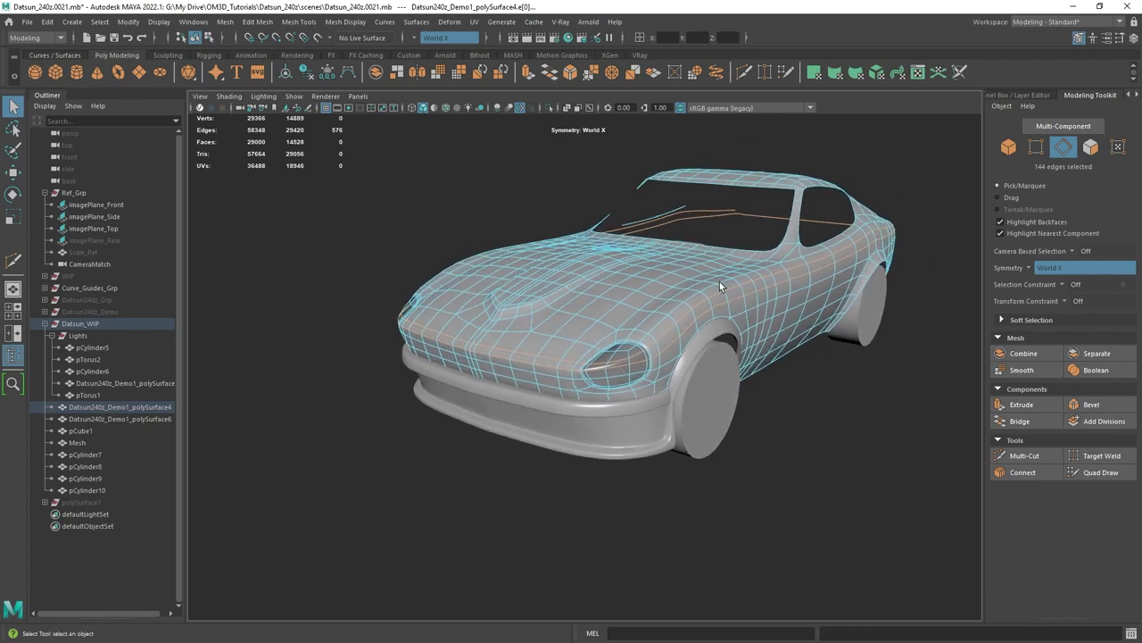
Compare the body's nose and fender lines with the reference photo of the dark 240Z.
{"action": "scroll", "coordinate": [623, 370], "scroll_direction": "up", "scroll_amount": 2}
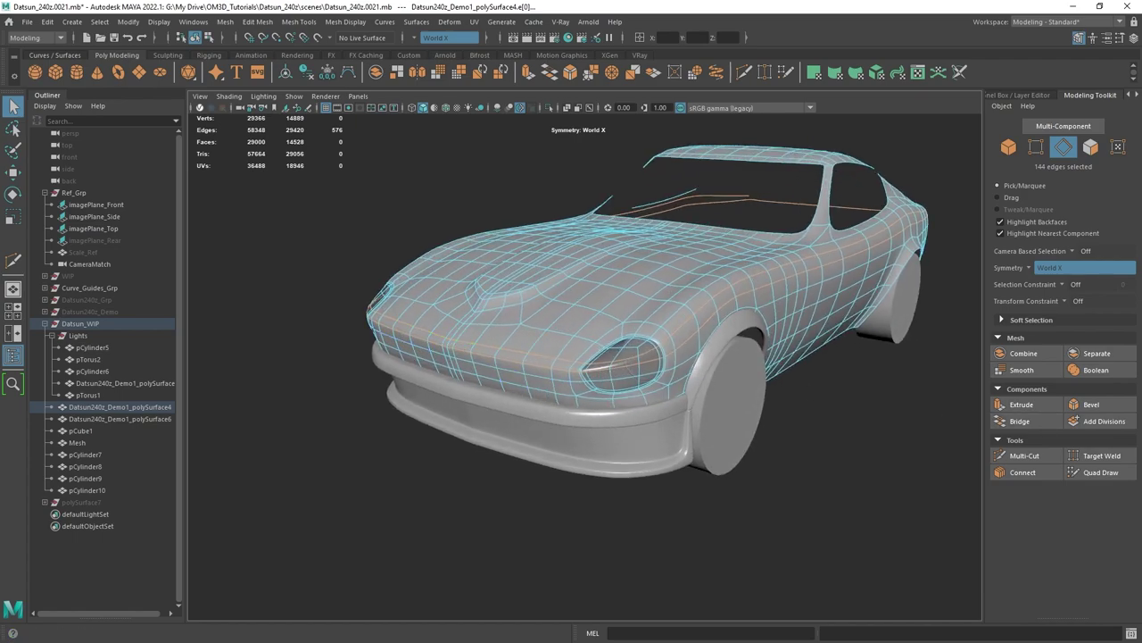
{"action": "right_click_drag", "start_coordinate": [1141, 536], "coordinate": [760, 394]}
{"action": "middle_click_drag", "start_coordinate": [639, 391], "coordinate": [667, 301]}
{"action": "scroll", "coordinate": [618, 314], "scroll_direction": "up", "scroll_amount": 2}
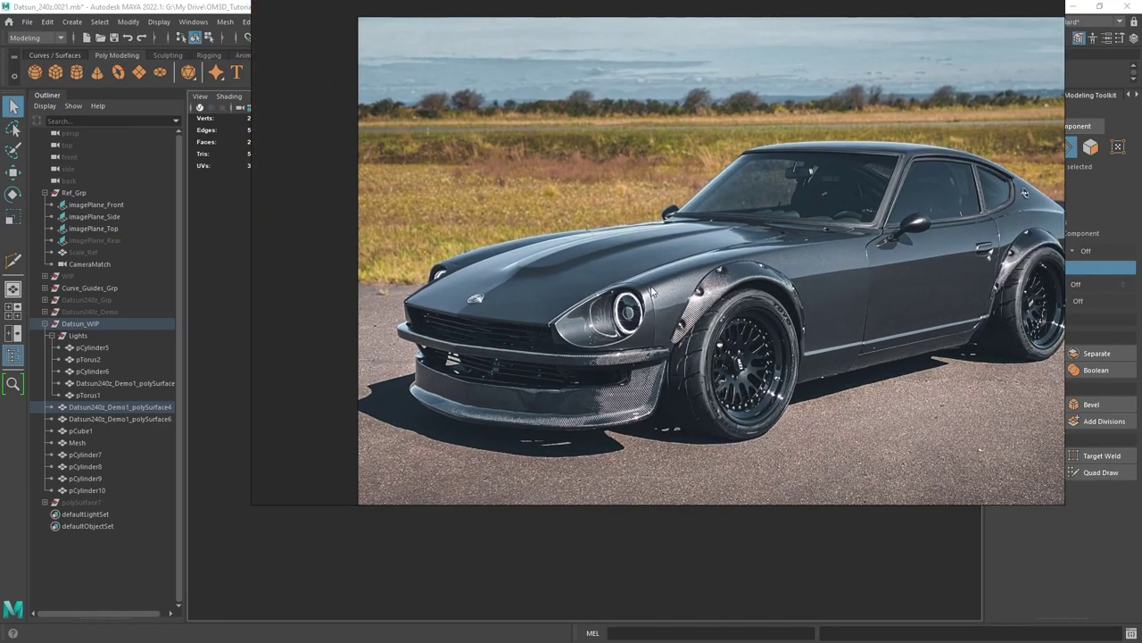
{"action": "right_click_drag", "start_coordinate": [639, 291], "coordinate": [1141, 420]}
Return the body mesh to object mode and review its topology across the hood, headlight and fender.
{"action": "left_click_drag", "start_coordinate": [679, 439], "coordinate": [625, 443], "text": "alt"}
{"action": "left_click_drag", "start_coordinate": [686, 321], "coordinate": [606, 250], "text": "alt"}
{"action": "scroll", "coordinate": [428, 342], "scroll_direction": "up", "scroll_amount": 1}
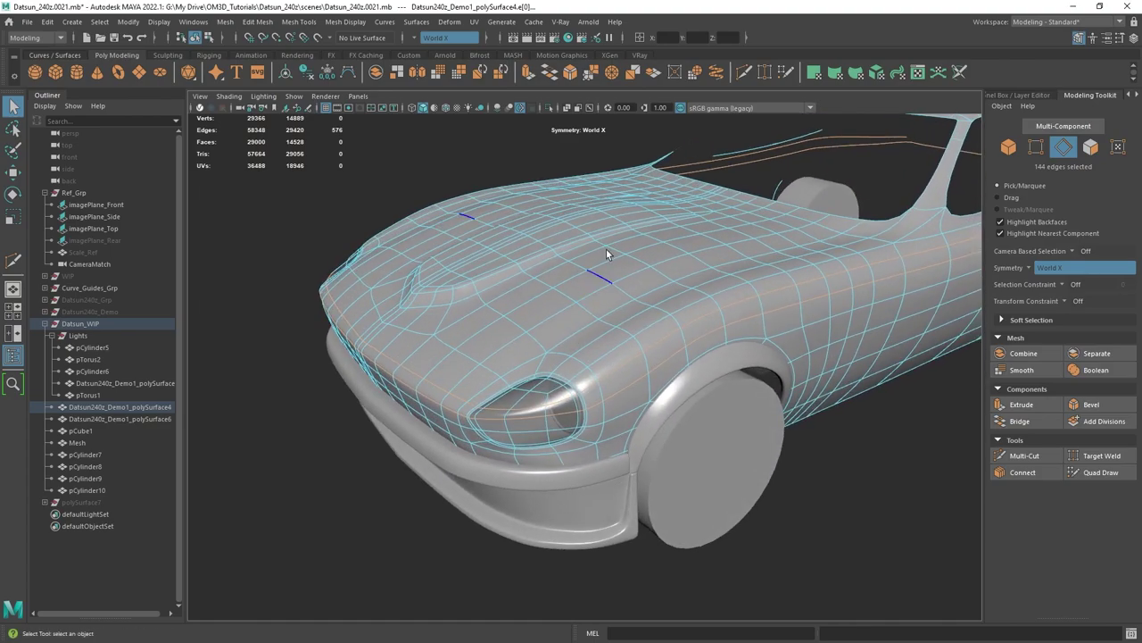
{"action": "key", "text": "F8"}
{"action": "left_click_drag", "start_coordinate": [726, 281], "coordinate": [648, 327], "text": "alt"}
{"action": "scroll", "coordinate": [648, 327], "scroll_direction": "down", "scroll_amount": 5}
{"action": "scroll", "coordinate": [640, 307], "scroll_direction": "up", "scroll_amount": 3}
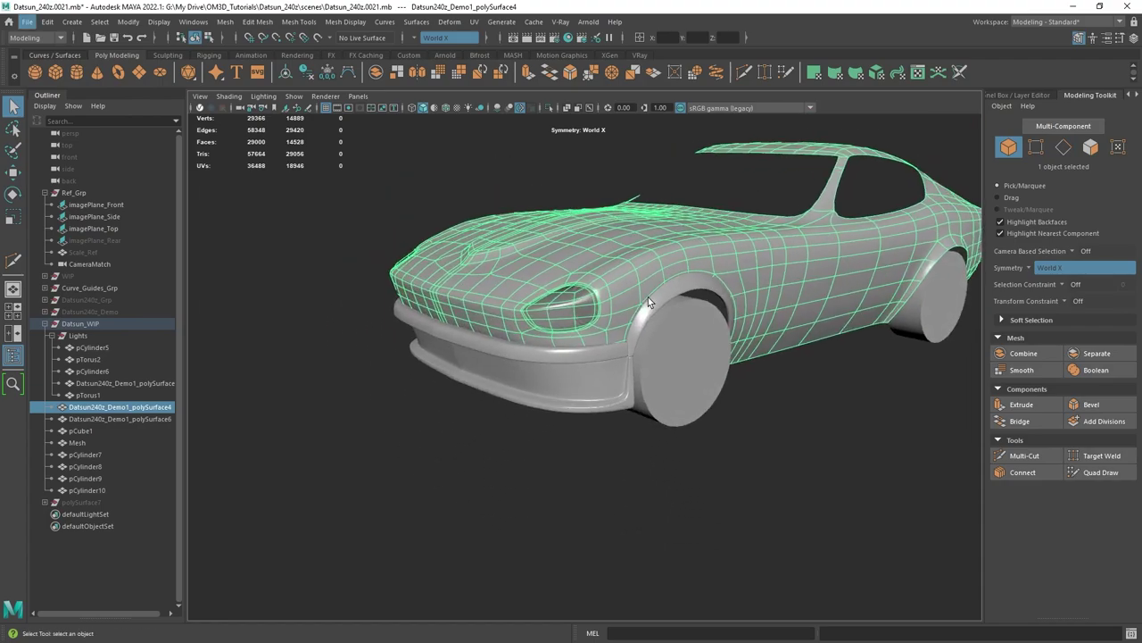
{"action": "scroll", "coordinate": [643, 303], "scroll_direction": "up", "scroll_amount": 3}
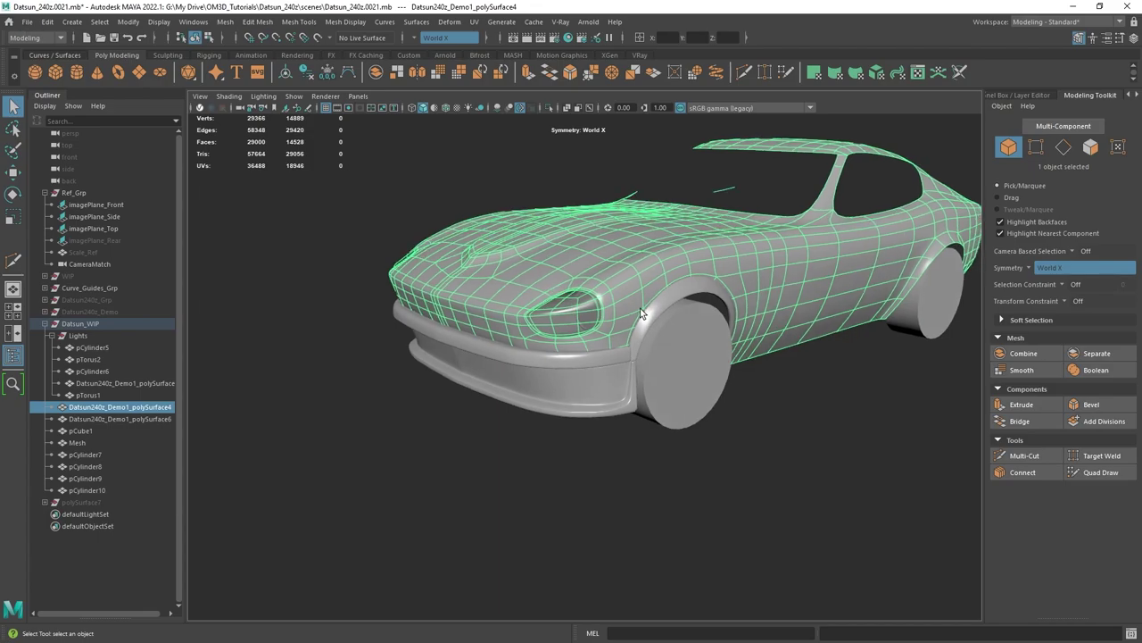
{"action": "left_click_drag", "start_coordinate": [488, 415], "coordinate": [560, 316], "text": "alt"}
{"action": "scroll", "coordinate": [561, 316], "scroll_direction": "up", "scroll_amount": 1}
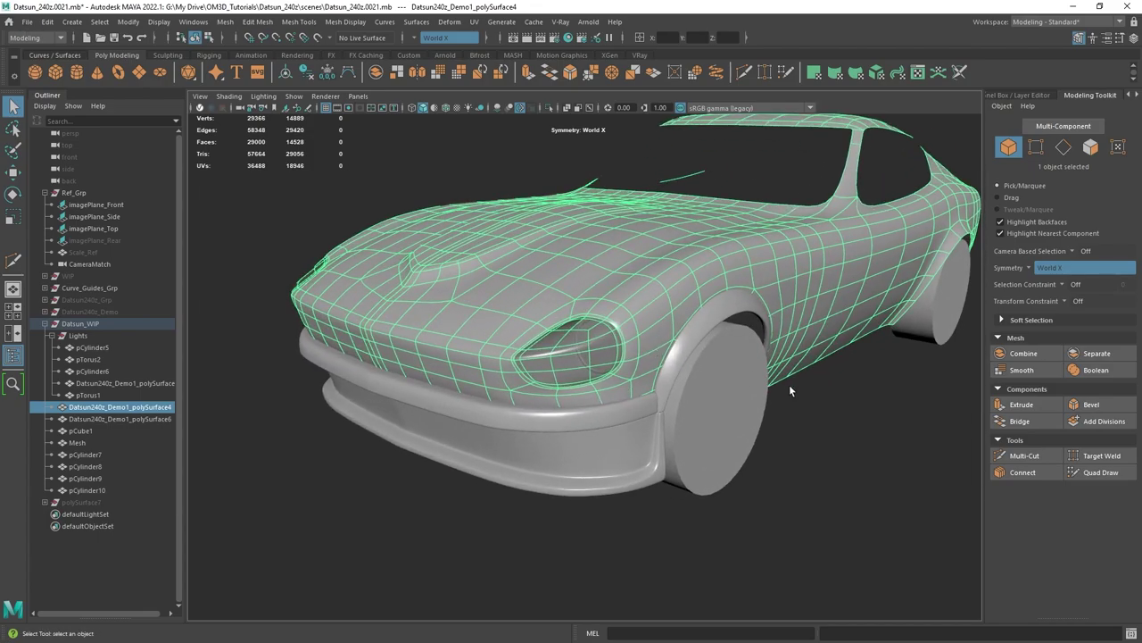
Review the body side unselected, then reselect the body mesh and examine its wireframe from the side and front.
{"action": "left_click_drag", "start_coordinate": [879, 392], "coordinate": [803, 411], "text": "alt"}
{"action": "left_click", "coordinate": [794, 467]}
{"action": "scroll", "coordinate": [794, 467], "scroll_direction": "up", "scroll_amount": 2}
{"action": "scroll", "coordinate": [758, 416], "scroll_direction": "down", "scroll_amount": 2}
{"action": "left_click_drag", "start_coordinate": [679, 303], "coordinate": [684, 334], "text": "alt"}
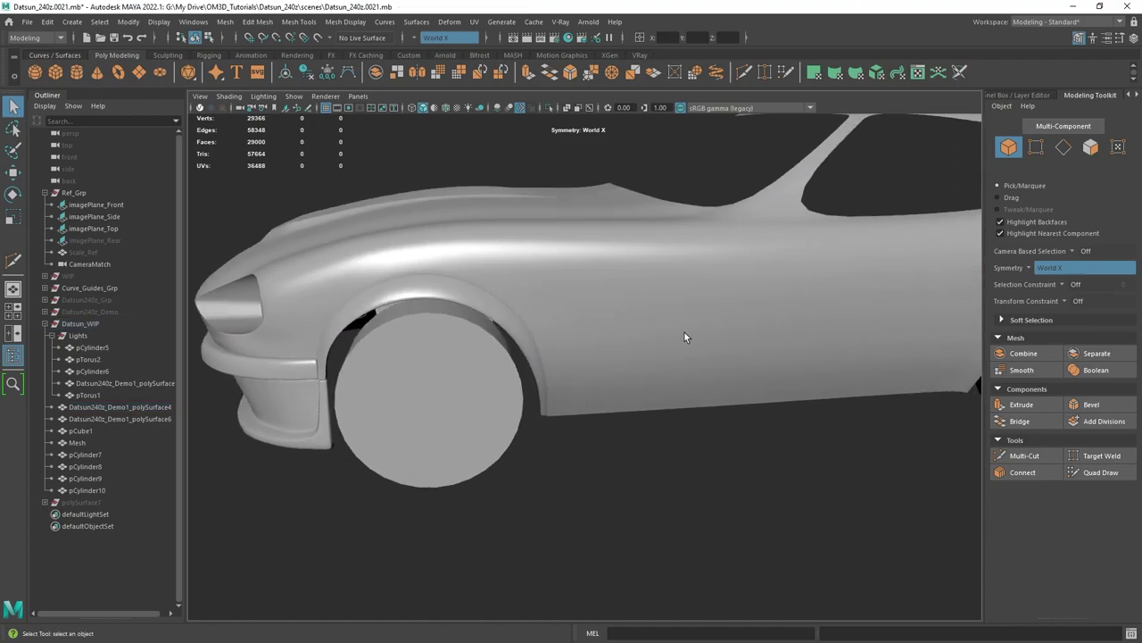
{"action": "left_click", "coordinate": [684, 334]}
{"action": "left_click_drag", "start_coordinate": [824, 334], "coordinate": [685, 336], "text": "alt"}
{"action": "left_click_drag", "start_coordinate": [457, 306], "coordinate": [672, 382], "text": "alt"}
{"action": "middle_click_drag", "start_coordinate": [671, 382], "coordinate": [708, 349], "text": "alt"}
{"action": "left_click_drag", "start_coordinate": [707, 350], "coordinate": [658, 309], "text": "alt"}
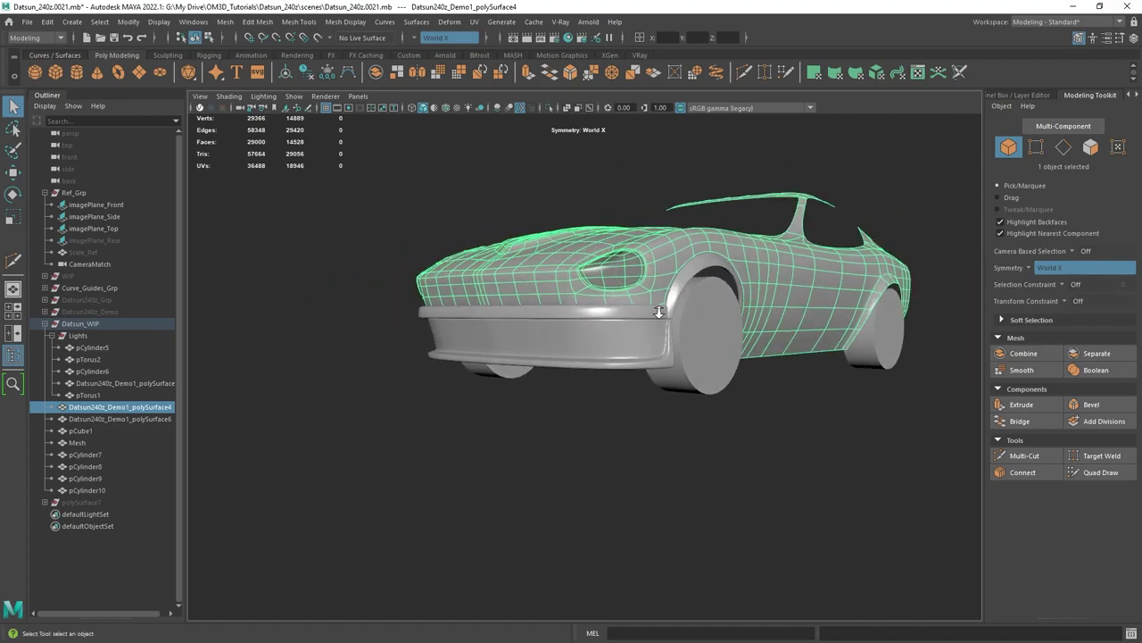
Select the front lip mesh and compare it with the reference photo of the dark 240Z.
{"action": "scroll", "coordinate": [576, 312], "scroll_direction": "up", "scroll_amount": 4}
{"action": "scroll", "coordinate": [599, 334], "scroll_direction": "up", "scroll_amount": 3}
{"action": "left_click", "coordinate": [622, 317]}
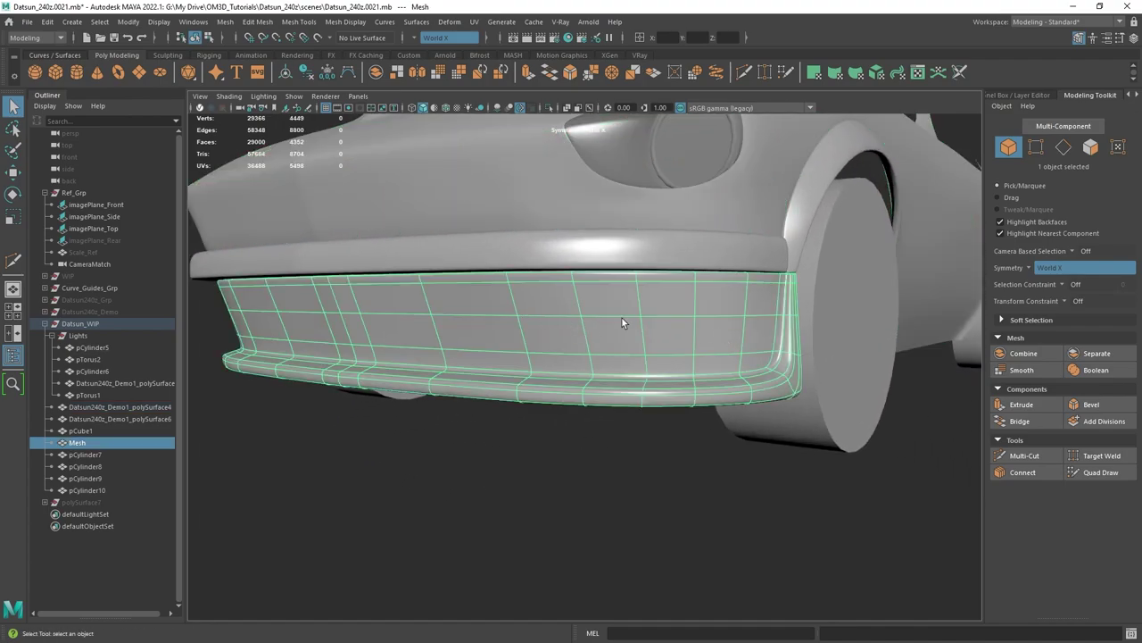
{"action": "right_click_drag", "start_coordinate": [1141, 375], "coordinate": [757, 259]}
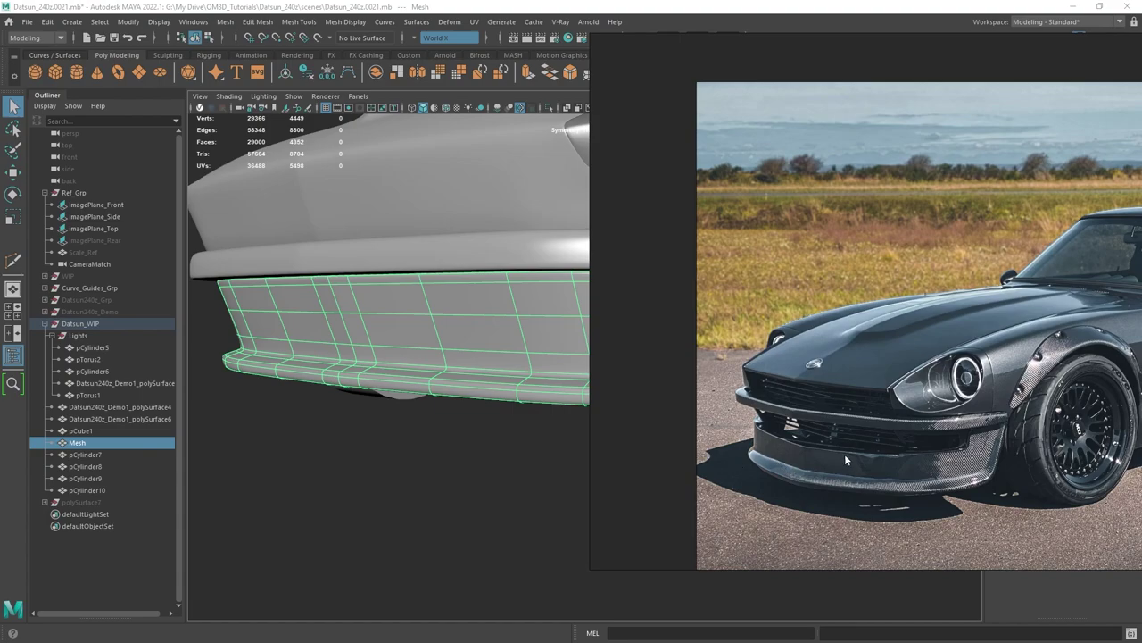
Compare the front lip and bumper across the two reference photos of dark 240Zs.
{"action": "scroll", "coordinate": [848, 439], "scroll_direction": "down", "scroll_amount": 5}
{"action": "middle_click_drag", "start_coordinate": [797, 372], "coordinate": [683, 321]}
{"action": "middle_click_drag", "start_coordinate": [1053, 390], "coordinate": [949, 372]}
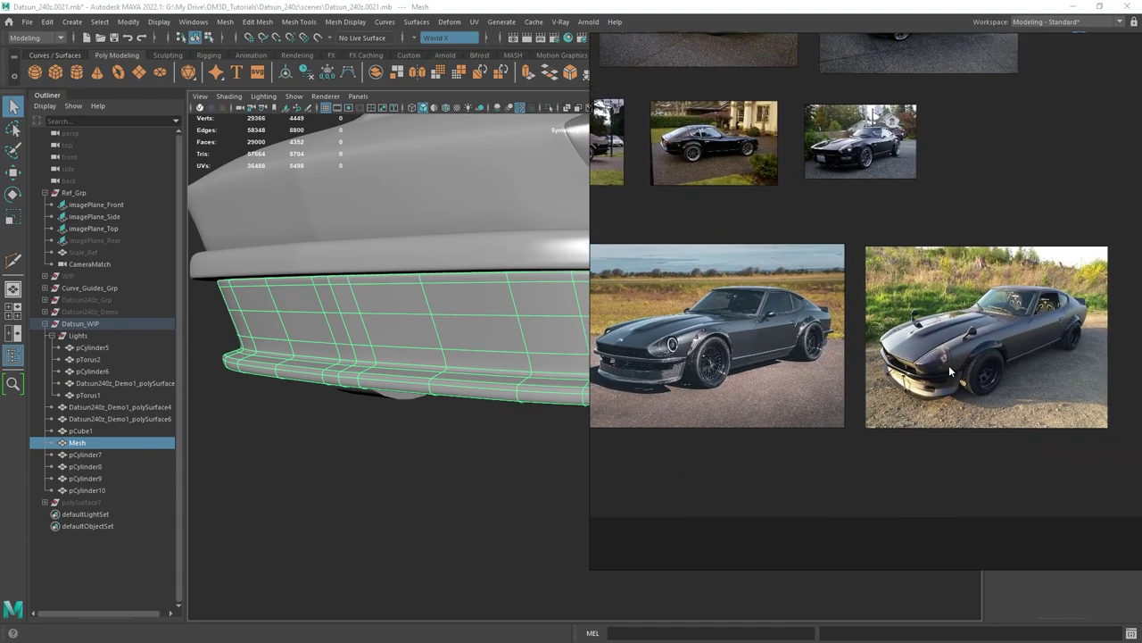
{"action": "scroll", "coordinate": [950, 372], "scroll_direction": "up", "scroll_amount": 5}
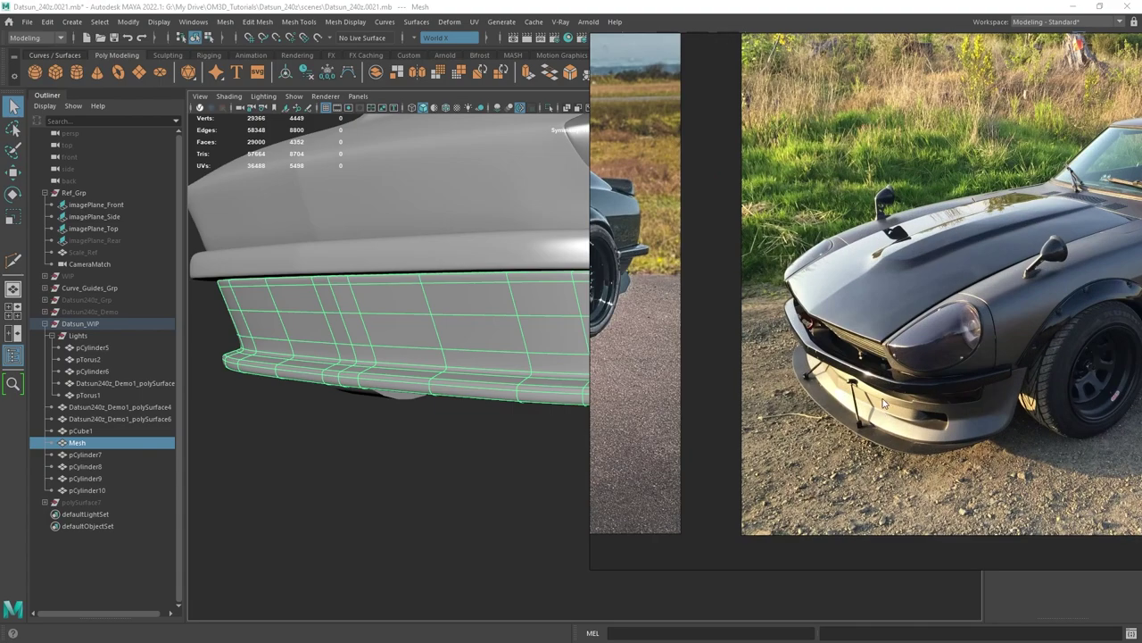
{"action": "right_click_drag", "start_coordinate": [805, 350], "coordinate": [971, 390]}
{"action": "middle_click_drag", "start_coordinate": [894, 369], "coordinate": [1132, 379]}
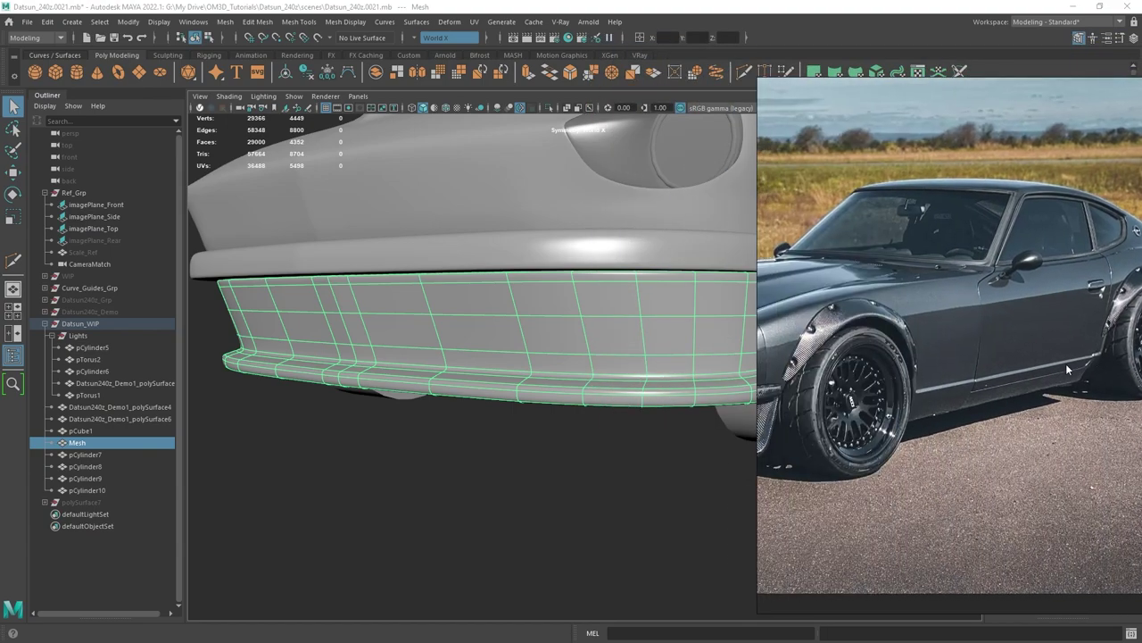
{"action": "middle_click_drag", "start_coordinate": [803, 364], "coordinate": [920, 346]}
{"action": "right_click_drag", "start_coordinate": [919, 347], "coordinate": [1141, 383]}
Review the front lip, headlight and front fender flare on the model from the front three-quarter angle.
{"action": "mouse_move", "coordinate": [671, 331]}
{"action": "left_mouse_down", "text": "alt"}
{"action": "mouse_move", "coordinate": [624, 341]}
{"action": "mouse_move", "coordinate": [647, 355]}
{"action": "mouse_move", "coordinate": [666, 324]}
{"action": "mouse_move", "coordinate": [721, 386]}
{"action": "mouse_move", "coordinate": [663, 352]}
{"action": "left_mouse_up", "text": "alt"}
{"action": "scroll", "coordinate": [623, 341], "scroll_direction": "down", "scroll_amount": 5}
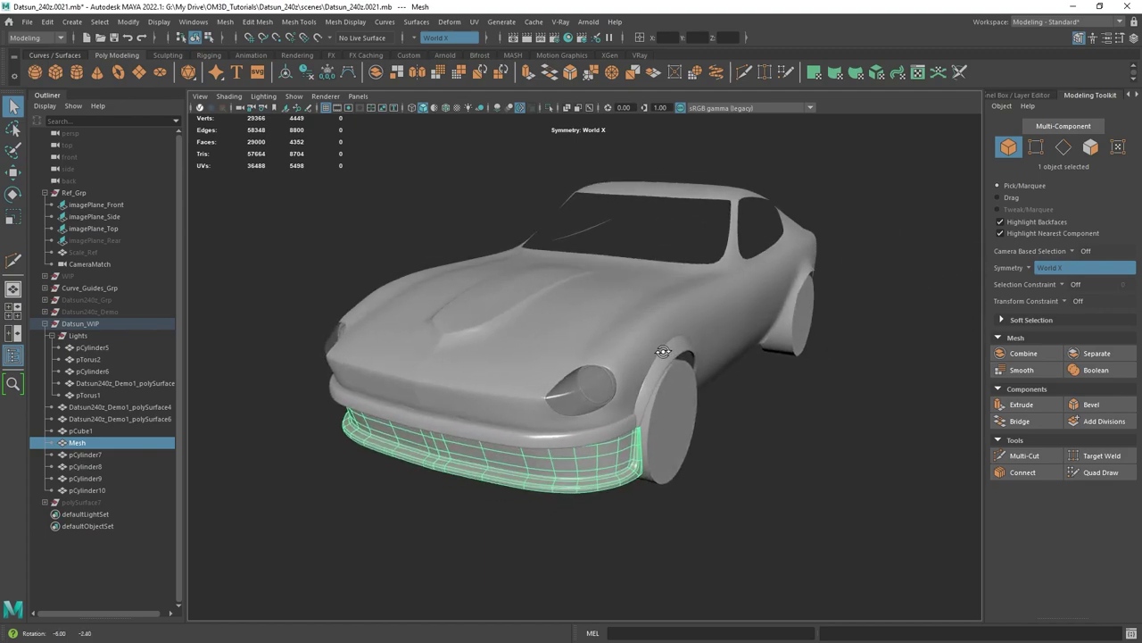
{"action": "scroll", "coordinate": [706, 308], "scroll_direction": "up", "scroll_amount": 8}
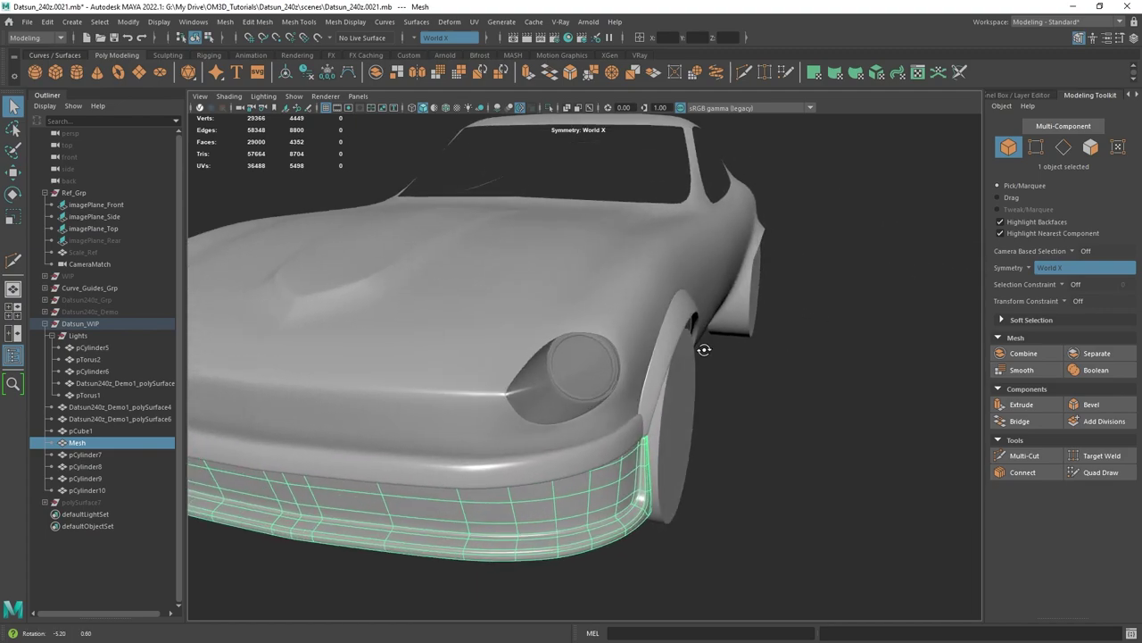
{"action": "scroll", "coordinate": [701, 322], "scroll_direction": "up", "scroll_amount": 4}
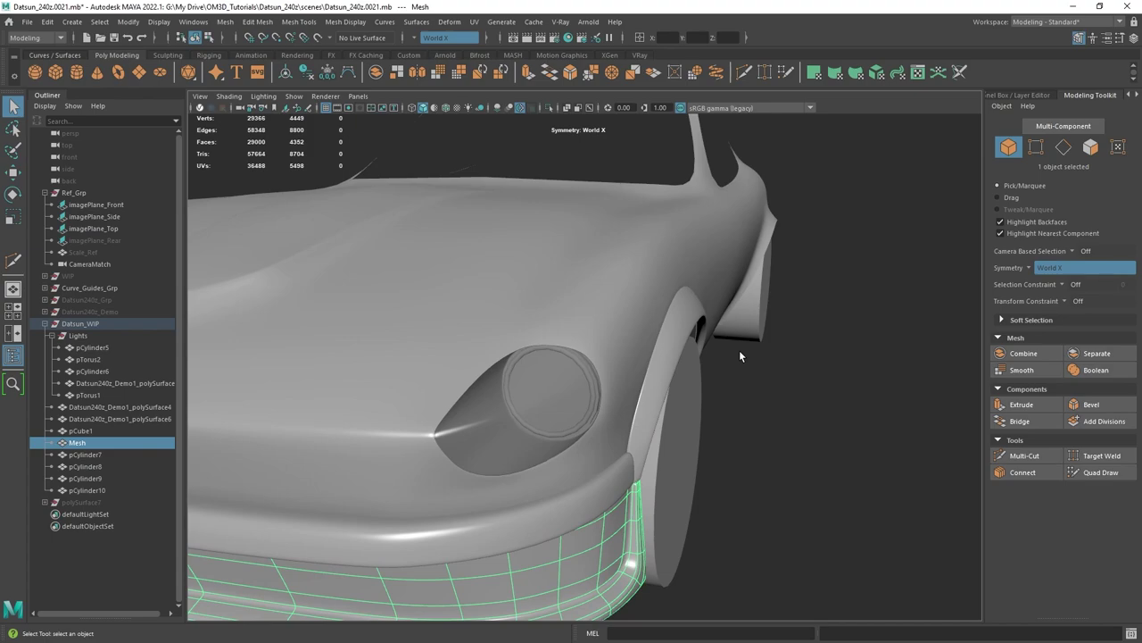
{"action": "left_click_drag", "start_coordinate": [739, 356], "coordinate": [791, 354], "text": "alt"}
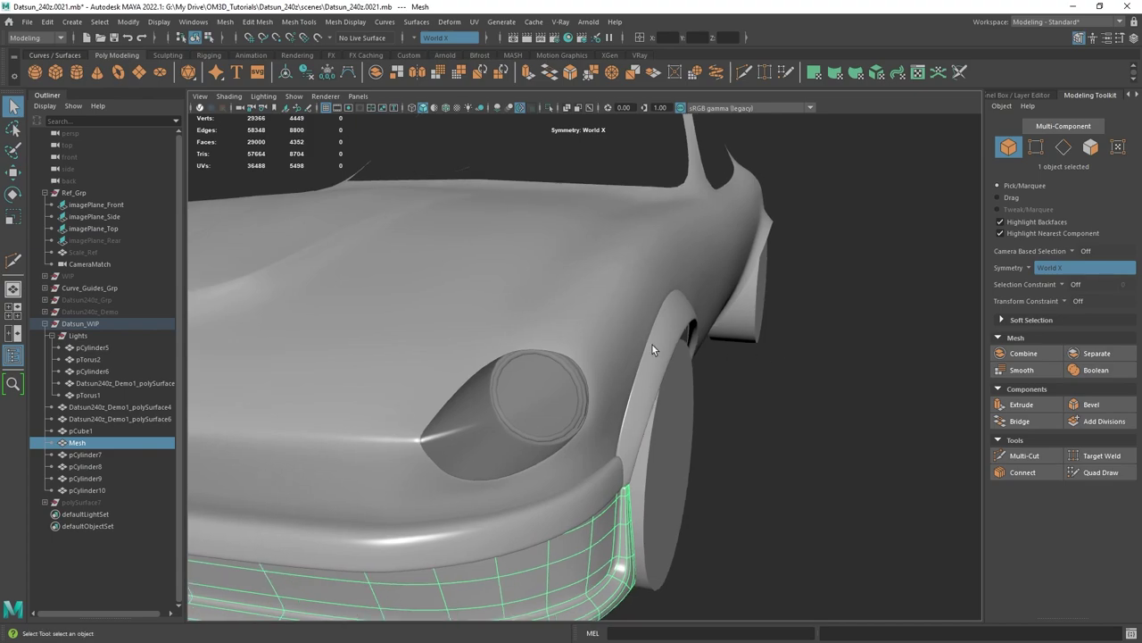
{"action": "left_click_drag", "start_coordinate": [652, 347], "coordinate": [618, 362], "text": "alt"}
Select the body and front fender flare meshes together and examine how their edges meet above the wheel.
{"action": "right_click_drag", "start_coordinate": [670, 301], "coordinate": [721, 357], "text": "alt"}
{"action": "middle_click_drag", "start_coordinate": [721, 357], "coordinate": [646, 373], "text": "alt"}
{"action": "left_click_drag", "start_coordinate": [646, 373], "coordinate": [639, 404], "text": "alt"}
{"action": "left_click_drag", "start_coordinate": [738, 435], "coordinate": [680, 372], "text": "alt"}
{"action": "scroll", "coordinate": [665, 406], "scroll_direction": "up", "scroll_amount": 6}
{"action": "left_click", "coordinate": [687, 316]}
{"action": "key", "text": "alt+x"}
{"action": "mouse_move", "coordinate": [688, 316]}
{"action": "right_mouse_down", "text": "alt"}
{"action": "mouse_move", "coordinate": [681, 298]}
{"action": "mouse_move", "coordinate": [718, 313]}
{"action": "mouse_move", "coordinate": [686, 302]}
{"action": "right_mouse_up", "text": "alt"}
{"action": "key", "text": "alt+x"}
{"action": "left_click", "coordinate": [635, 242], "text": "shift"}
{"action": "left_click_drag", "start_coordinate": [686, 302], "coordinate": [729, 258], "text": "alt"}
{"action": "left_click", "coordinate": [768, 266]}
{"action": "middle_click_drag", "start_coordinate": [782, 276], "coordinate": [761, 286], "text": "alt"}
{"action": "left_click", "coordinate": [677, 232], "text": "shift"}
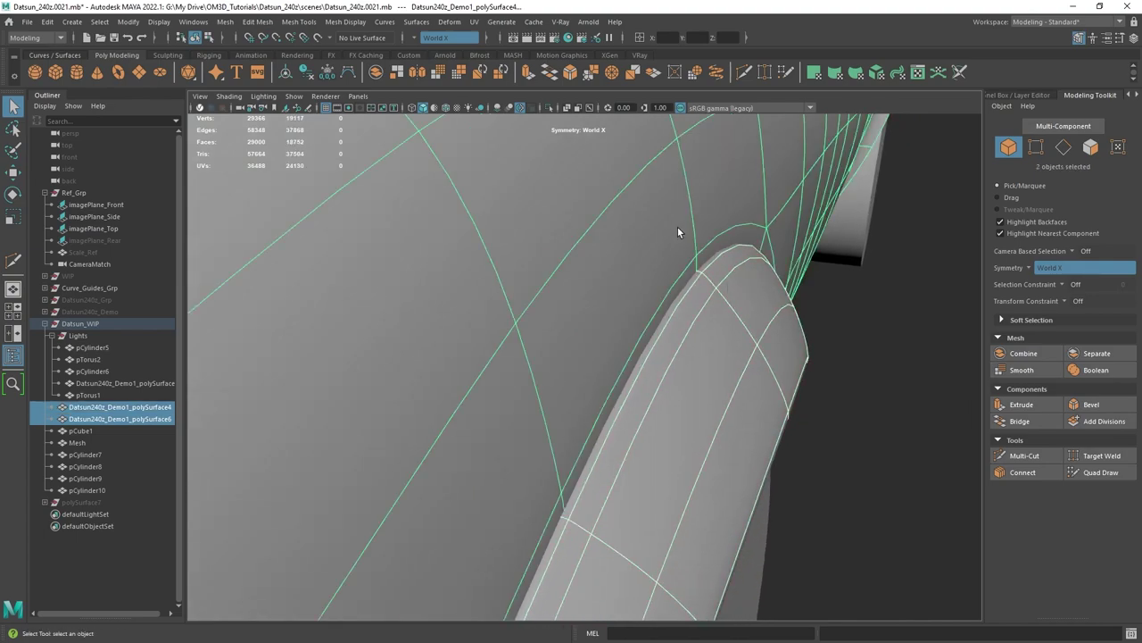
Inspect the strip of body faces bordering the front fender flare in face mode, and return to object mode.
{"action": "right_click_drag", "start_coordinate": [703, 268], "coordinate": [694, 303]}
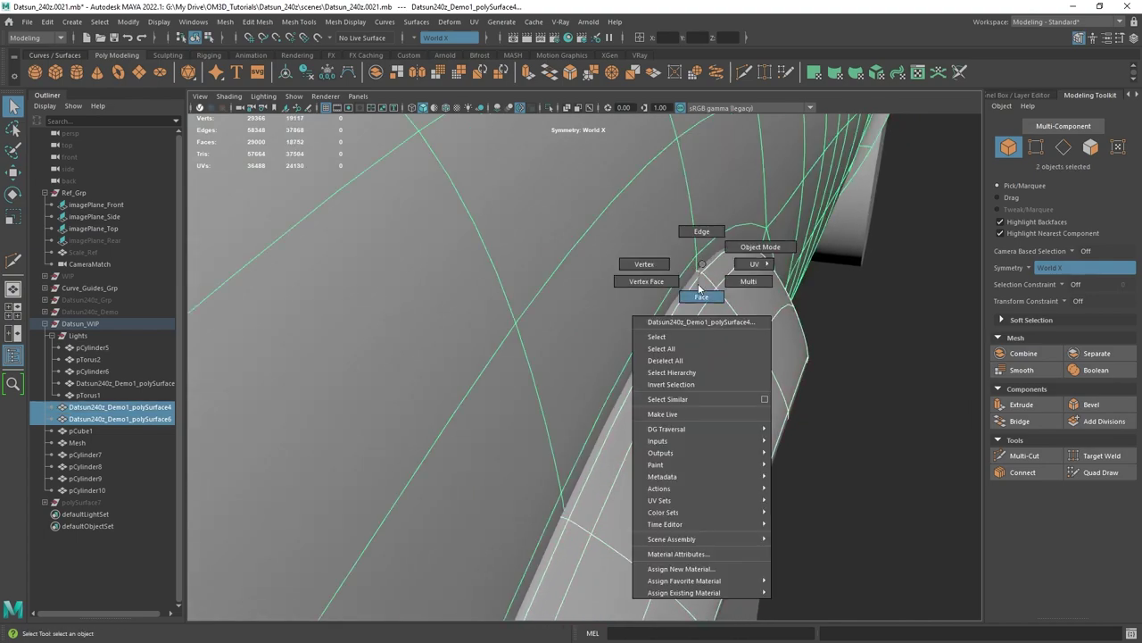
{"action": "double_click", "coordinate": [712, 242]}
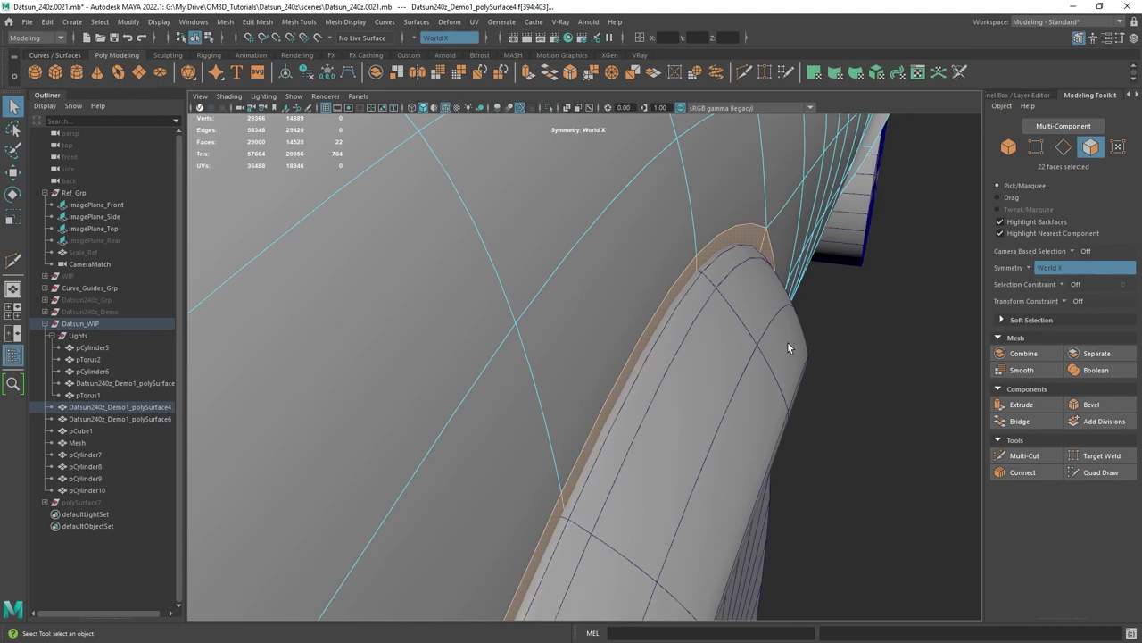
{"action": "left_click", "coordinate": [726, 280]}
{"action": "right_click", "coordinate": [743, 261]}
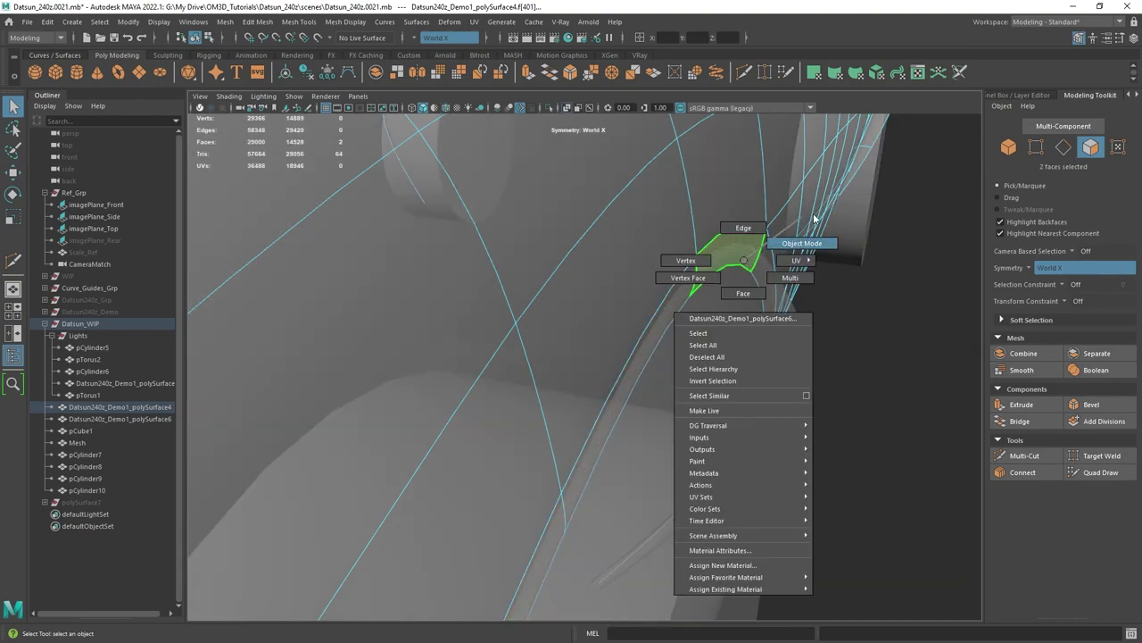
{"action": "left_click", "coordinate": [801, 242]}
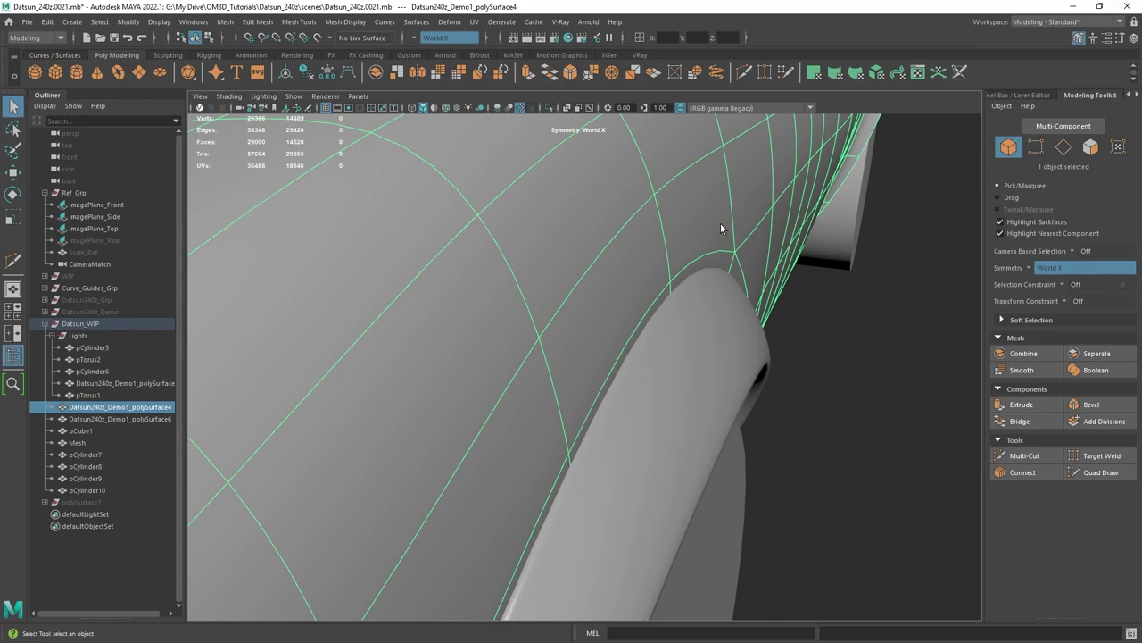
Compare the front fender flare mesh with the bolted flare in the reference photo and the adjoining body mesh.
{"action": "left_click", "coordinate": [721, 305]}
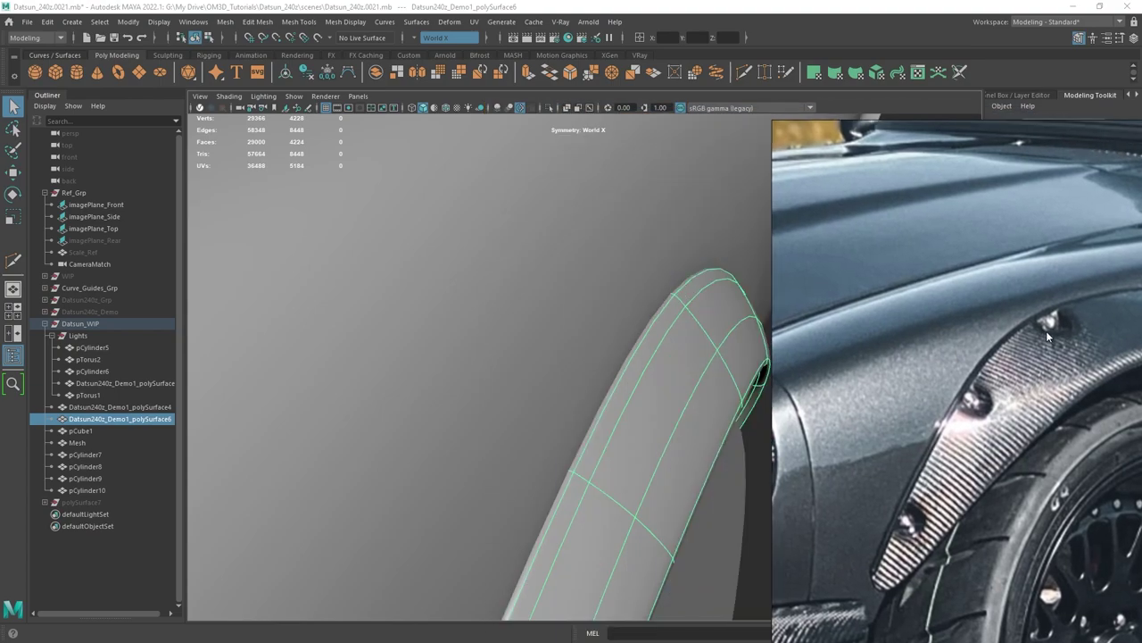
{"action": "scroll", "coordinate": [806, 385], "scroll_direction": "down", "scroll_amount": 5}
{"action": "left_click_drag", "start_coordinate": [806, 384], "coordinate": [554, 422], "text": "alt"}
{"action": "scroll", "coordinate": [634, 380], "scroll_direction": "up", "scroll_amount": 4}
{"action": "left_click", "coordinate": [633, 380]}
{"action": "left_click", "coordinate": [576, 291]}
{"action": "left_click_drag", "start_coordinate": [575, 291], "coordinate": [625, 355], "text": "alt"}
{"action": "left_click", "coordinate": [650, 199]}
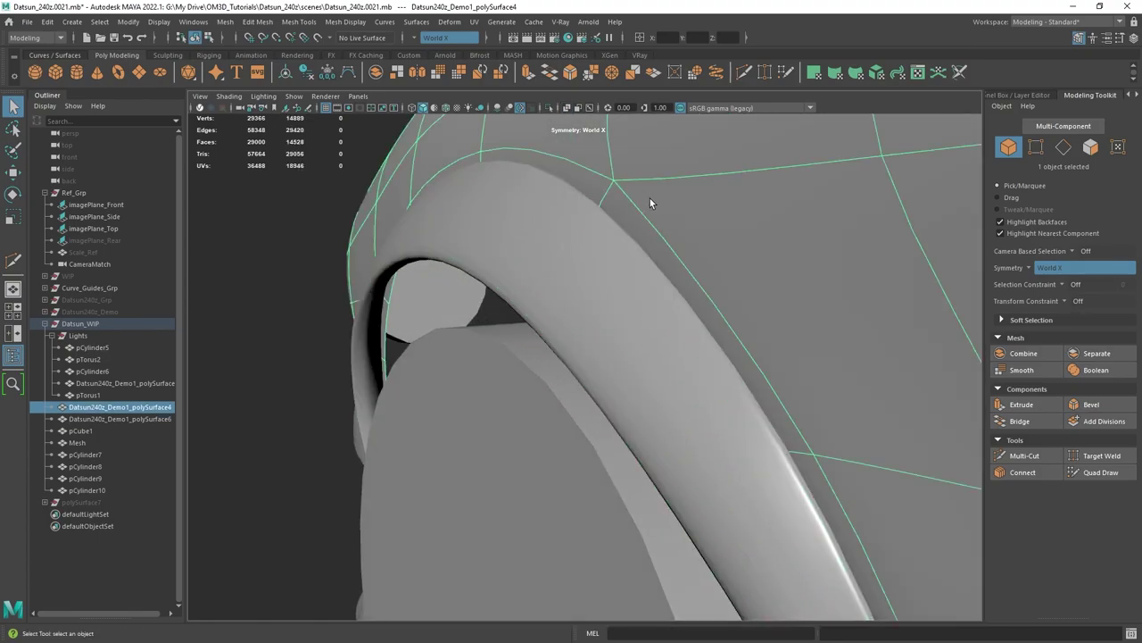
Clear the selection and review the whole car's form from the front three-quarter angle.
{"action": "left_click_drag", "start_coordinate": [650, 198], "coordinate": [619, 324], "text": "alt"}
{"action": "scroll", "coordinate": [678, 365], "scroll_direction": "down", "scroll_amount": 8}
{"action": "left_click_drag", "start_coordinate": [652, 422], "coordinate": [772, 446], "text": "alt"}
{"action": "scroll", "coordinate": [681, 438], "scroll_direction": "down", "scroll_amount": 3}
{"action": "scroll", "coordinate": [680, 427], "scroll_direction": "up", "scroll_amount": 2}
{"action": "left_click", "coordinate": [824, 464]}
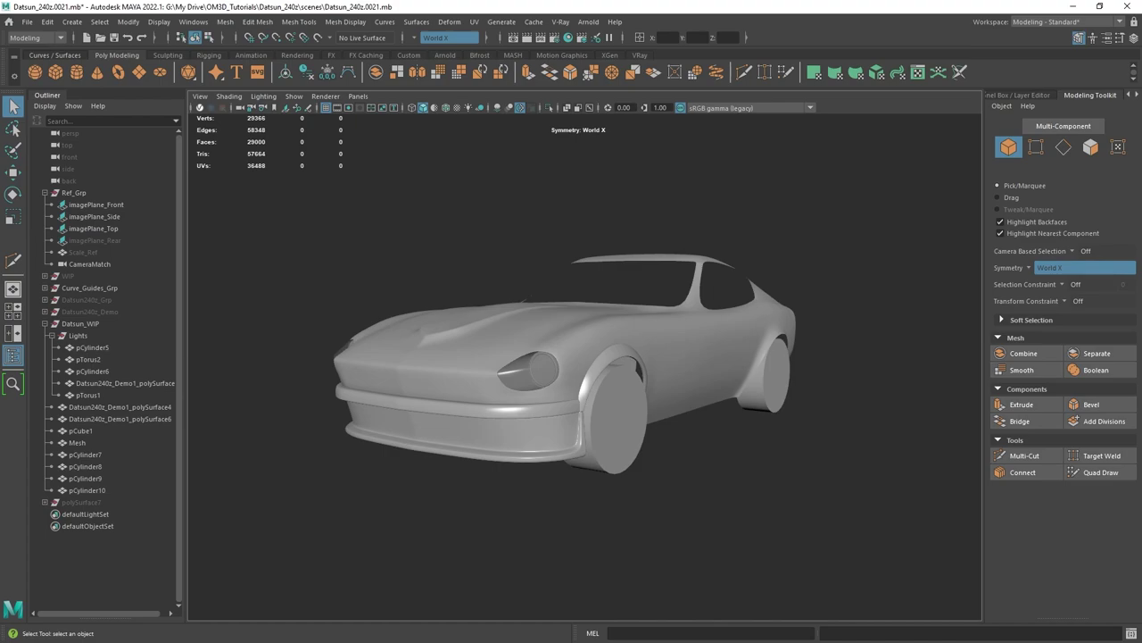
{"action": "left_click_drag", "start_coordinate": [747, 455], "coordinate": [651, 405], "text": "alt"}
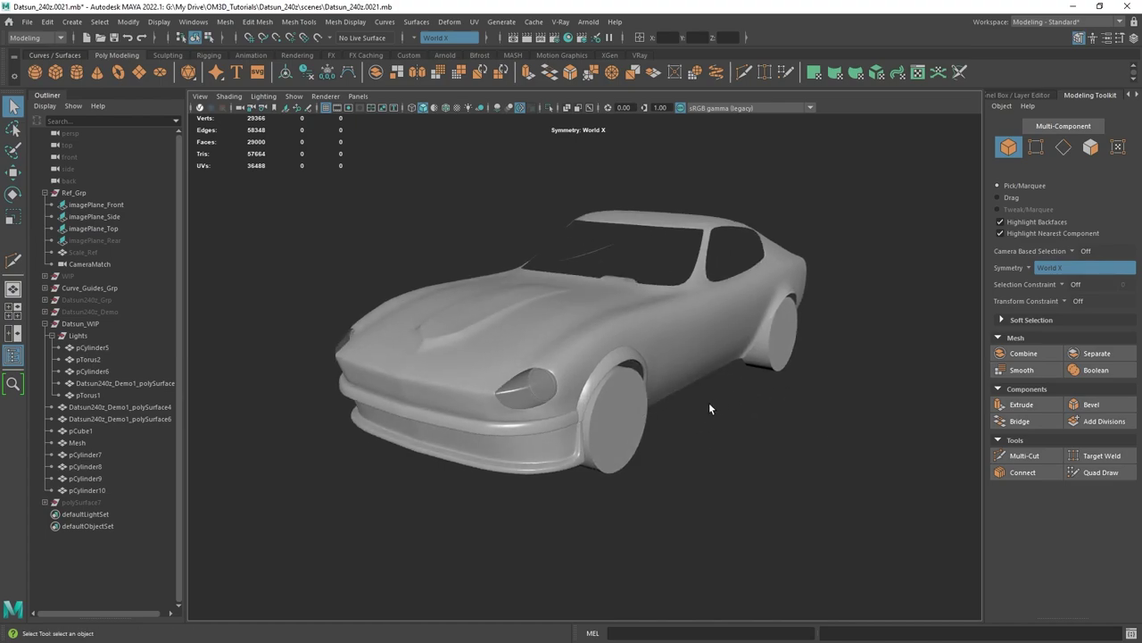
Select the body mesh and review its wireframe topology along the side, wheel arches, rear and front.
{"action": "left_click", "coordinate": [668, 353]}
{"action": "left_click_drag", "start_coordinate": [668, 354], "coordinate": [692, 398], "text": "alt"}
{"action": "left_click_drag", "start_coordinate": [809, 371], "coordinate": [720, 304], "text": "alt"}
{"action": "left_click_drag", "start_coordinate": [465, 330], "coordinate": [533, 279], "text": "alt"}
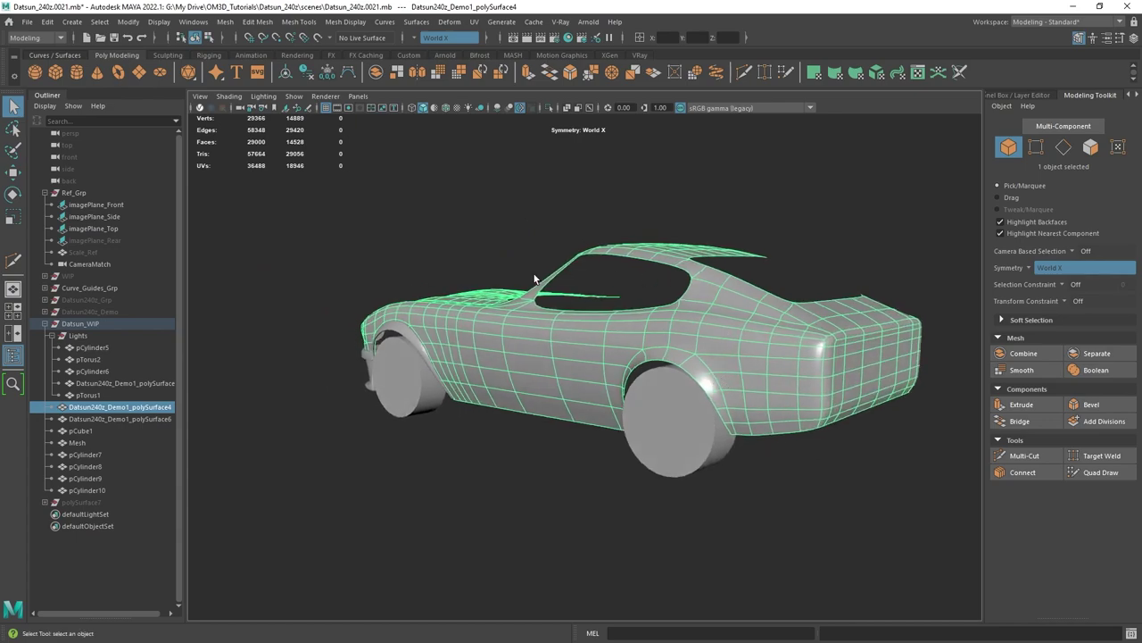
{"action": "left_click_drag", "start_coordinate": [579, 358], "coordinate": [535, 389], "text": "alt"}
{"action": "scroll", "coordinate": [532, 384], "scroll_direction": "up", "scroll_amount": 3}
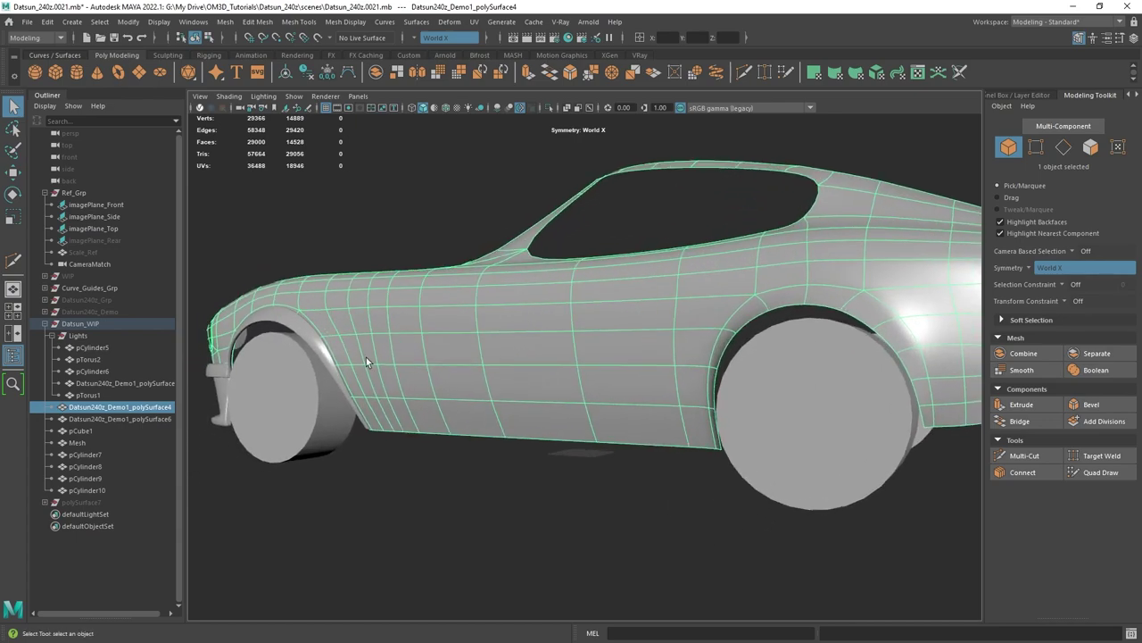
{"action": "left_click_drag", "start_coordinate": [904, 426], "coordinate": [386, 236], "text": "alt"}
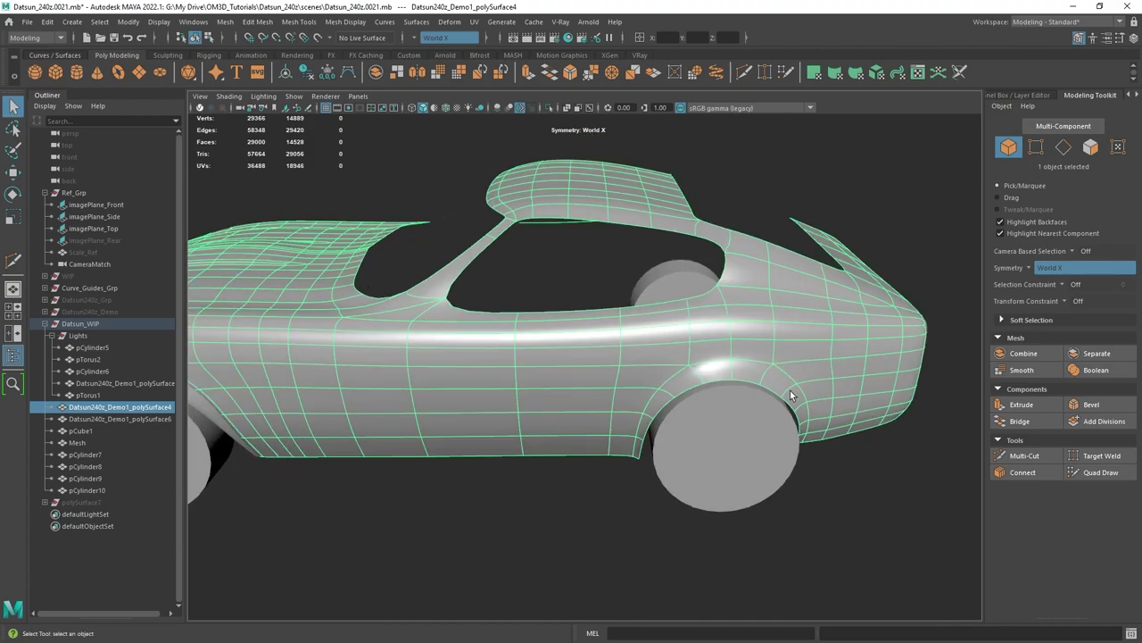
{"action": "left_click_drag", "start_coordinate": [789, 390], "coordinate": [690, 350], "text": "alt"}
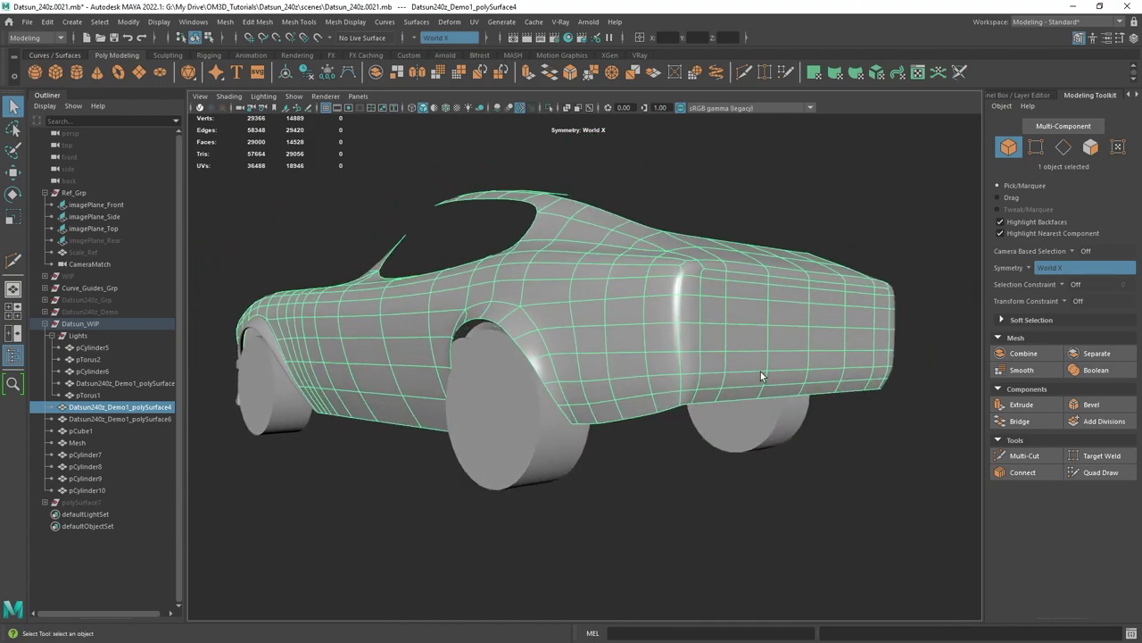
{"action": "left_click_drag", "start_coordinate": [761, 376], "coordinate": [661, 397], "text": "alt"}
{"action": "middle_click_drag", "start_coordinate": [661, 397], "coordinate": [622, 403], "text": "alt"}
{"action": "scroll", "coordinate": [644, 436], "scroll_direction": "up", "scroll_amount": 2}
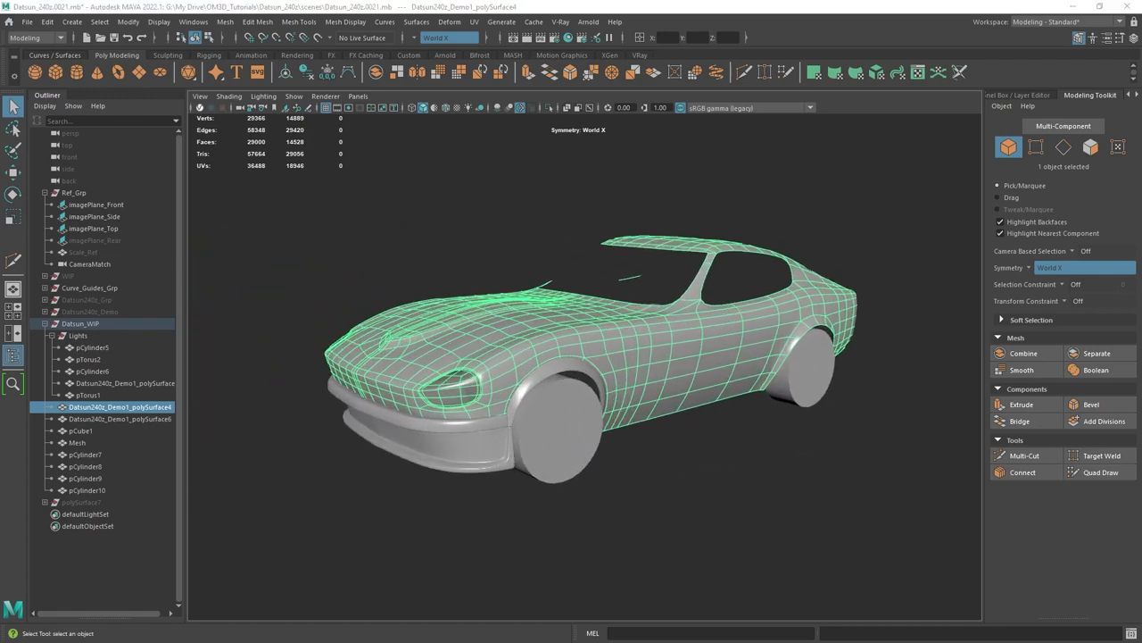